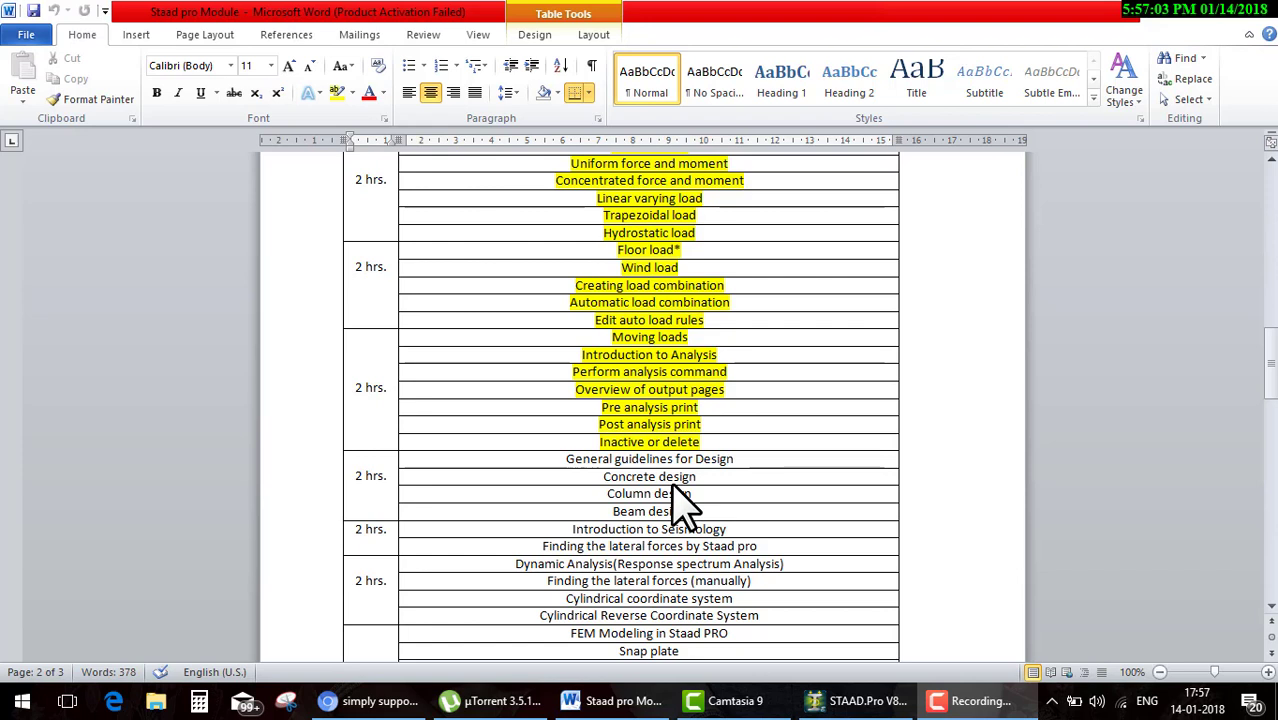
Turn on the screen pen and draw the green beam line with left and right supports
{"action": "key", "text": "ctrl+shift+d"}
{"action": "left_click_drag", "start_coordinate": [410, 410], "coordinate": [368, 421]}
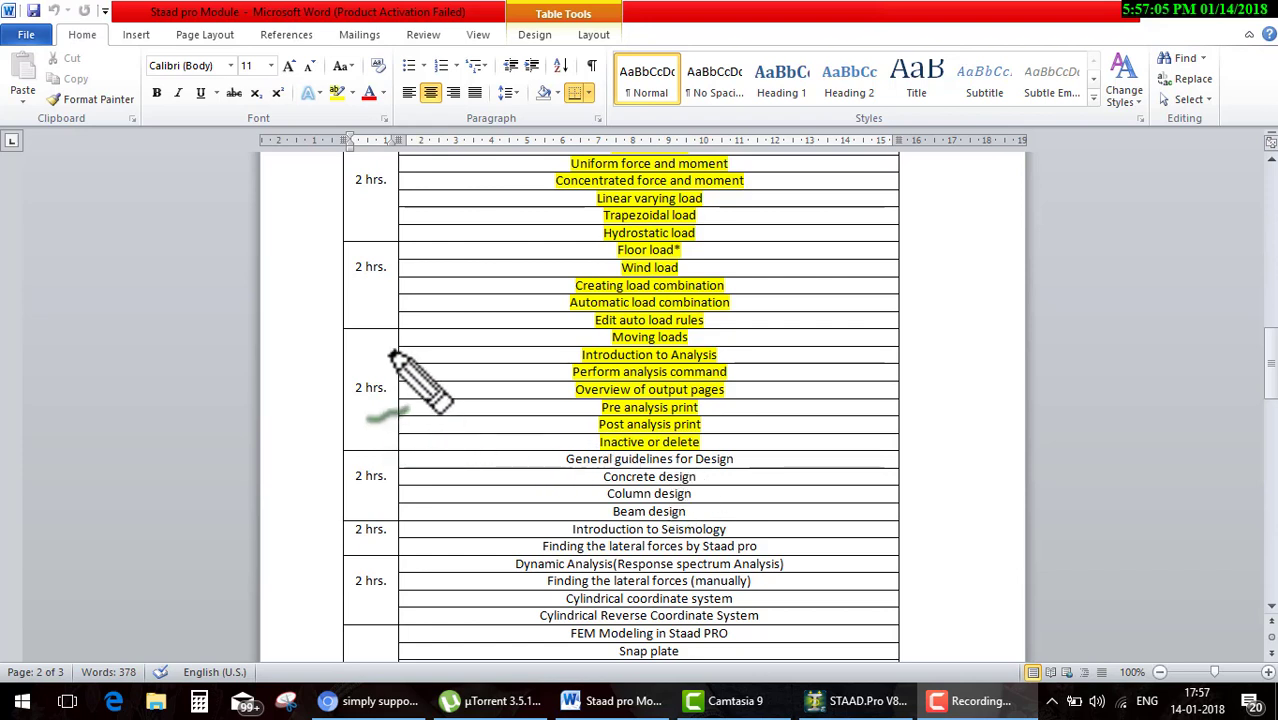
{"action": "left_click_drag", "start_coordinate": [390, 350], "coordinate": [900, 349]}
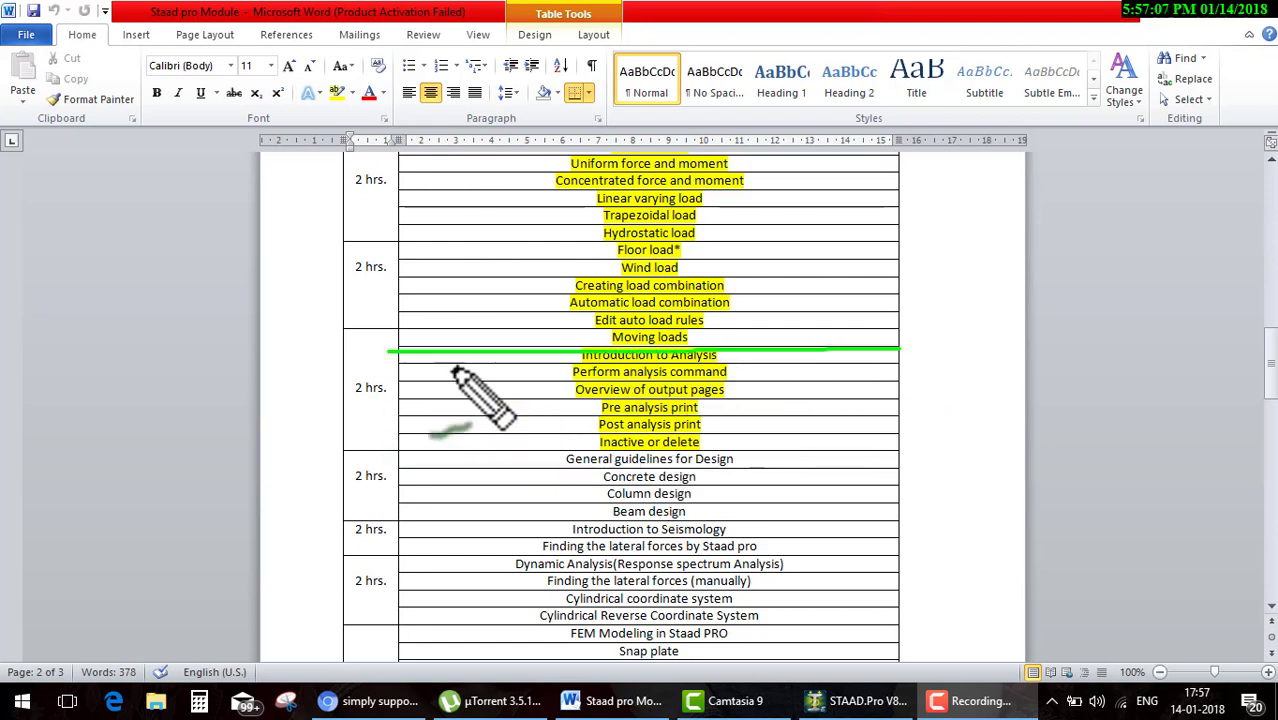
{"action": "mouse_move", "coordinate": [386, 352]}
{"action": "left_mouse_down"}
{"action": "mouse_move", "coordinate": [352, 389]}
{"action": "mouse_move", "coordinate": [417, 392]}
{"action": "mouse_move", "coordinate": [335, 392]}
{"action": "mouse_move", "coordinate": [380, 403]}
{"action": "left_mouse_up"}
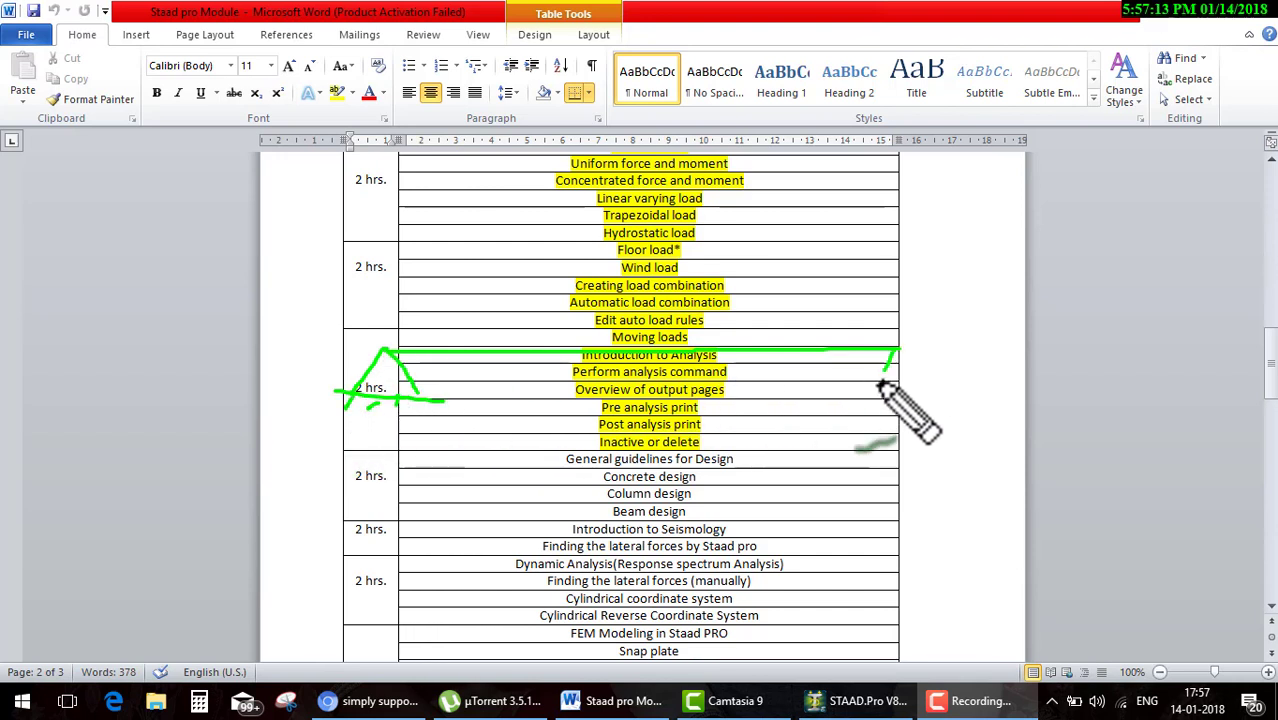
{"action": "mouse_move", "coordinate": [876, 392]}
{"action": "left_mouse_down"}
{"action": "mouse_move", "coordinate": [889, 357]}
{"action": "mouse_move", "coordinate": [928, 390]}
{"action": "mouse_move", "coordinate": [858, 392]}
{"action": "mouse_move", "coordinate": [910, 392]}
{"action": "left_mouse_up"}
Add a downward load arrow on the beam and sketch the rectangular cross-section
{"action": "mouse_move", "coordinate": [644, 248]}
{"action": "left_mouse_down"}
{"action": "mouse_move", "coordinate": [645, 352]}
{"action": "mouse_move", "coordinate": [620, 335]}
{"action": "mouse_move", "coordinate": [668, 336]}
{"action": "left_mouse_up"}
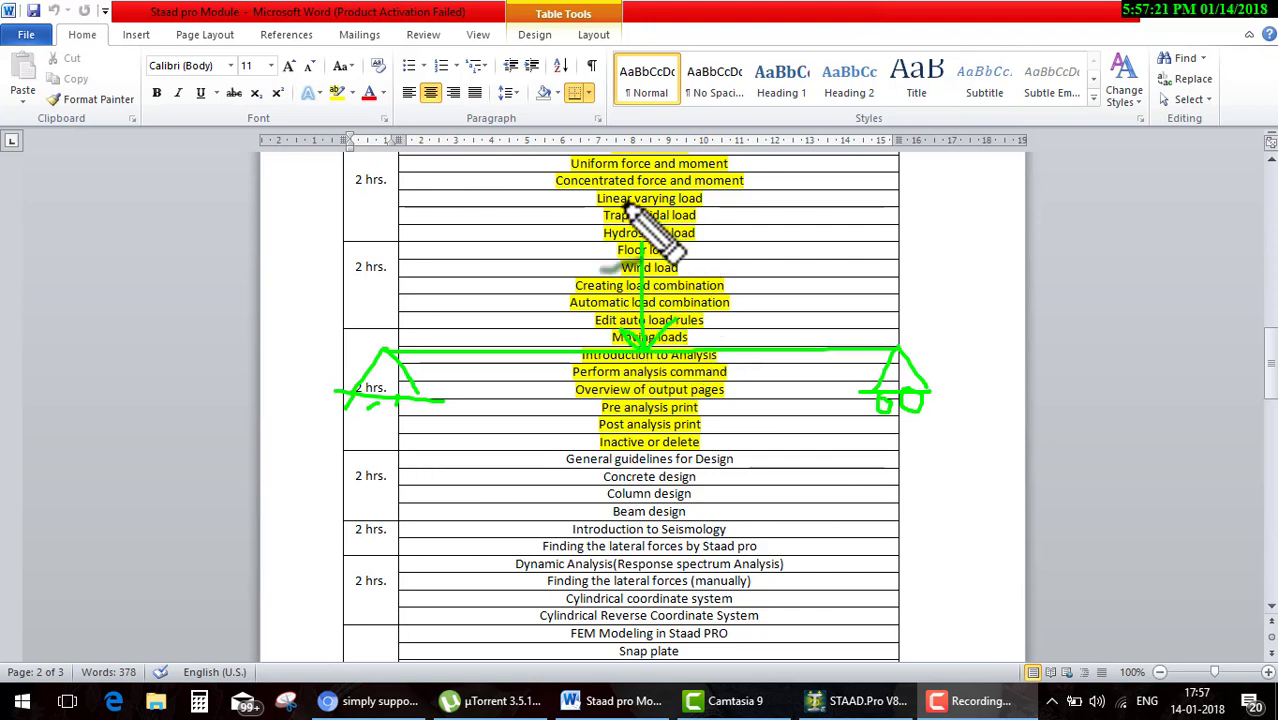
{"action": "mouse_move", "coordinate": [644, 248]}
{"action": "left_mouse_down"}
{"action": "mouse_move", "coordinate": [643, 206]}
{"action": "mouse_move", "coordinate": [633, 214]}
{"action": "mouse_move", "coordinate": [633, 250]}
{"action": "mouse_move", "coordinate": [668, 222]}
{"action": "left_mouse_up"}
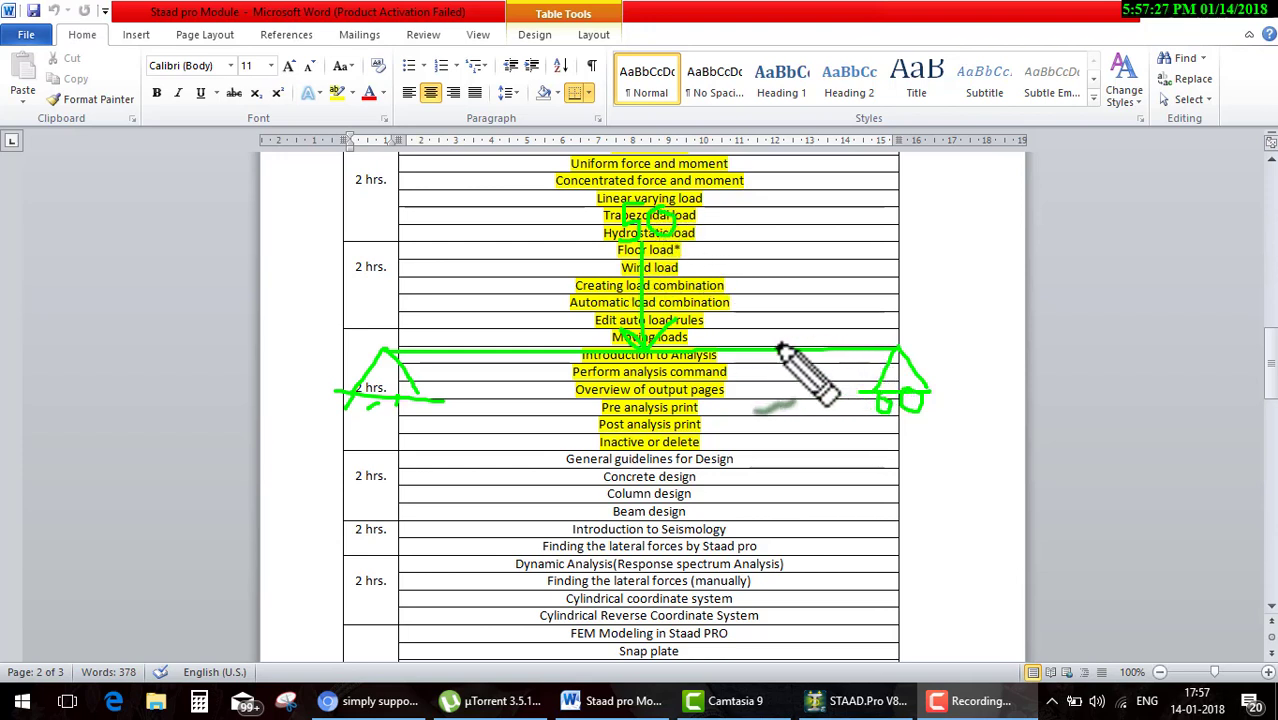
{"action": "left_click_drag", "start_coordinate": [779, 347], "coordinate": [820, 268]}
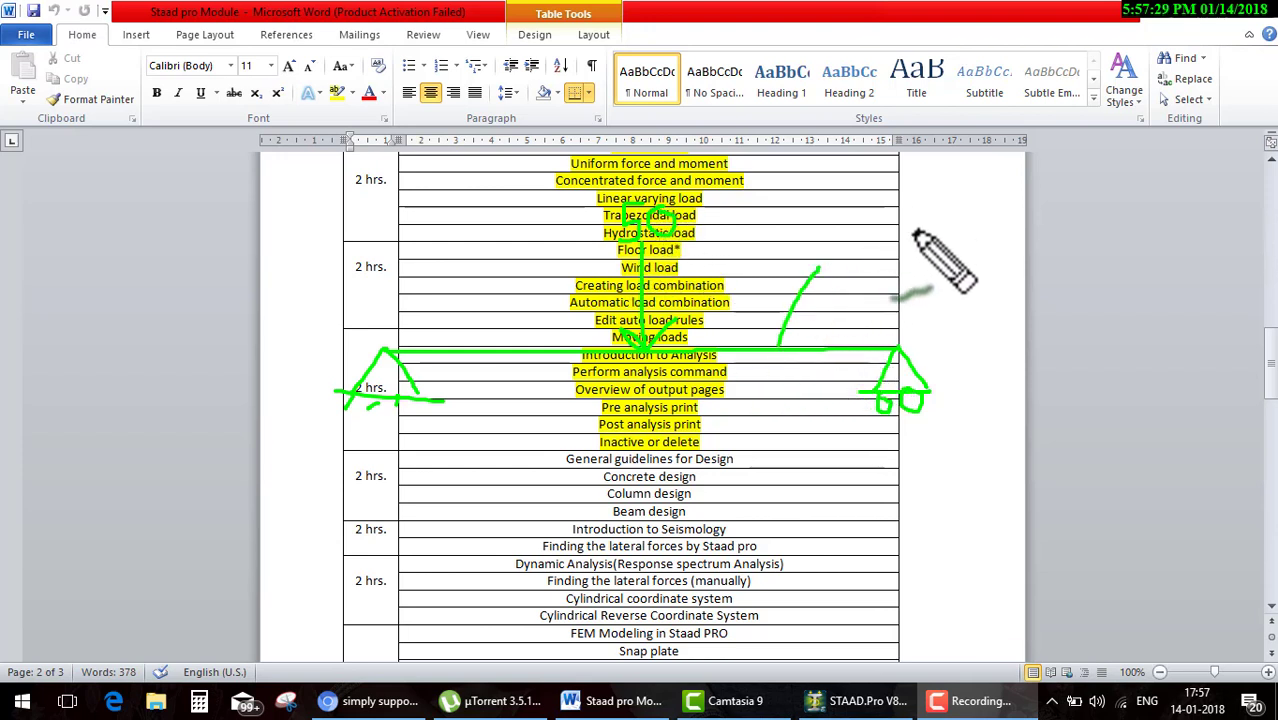
{"action": "left_click_drag", "start_coordinate": [913, 229], "coordinate": [909, 282]}
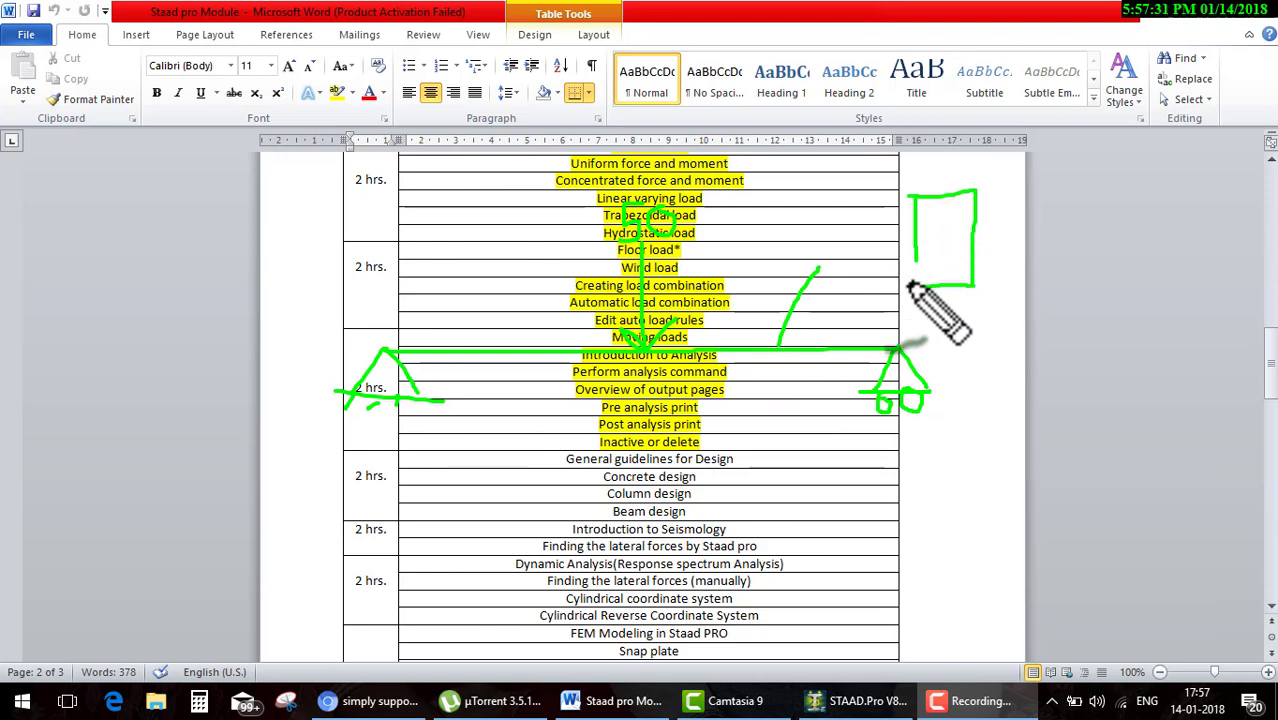
Label the section sketch with the 300 depth and 230 width dimensions
{"action": "mouse_move", "coordinate": [989, 214]}
{"action": "left_mouse_down"}
{"action": "mouse_move", "coordinate": [1004, 240]}
{"action": "mouse_move", "coordinate": [990, 256]}
{"action": "mouse_move", "coordinate": [1027, 250]}
{"action": "mouse_move", "coordinate": [1026, 224]}
{"action": "mouse_move", "coordinate": [1058, 226]}
{"action": "left_mouse_up"}
{"action": "mouse_move", "coordinate": [940, 293]}
{"action": "left_mouse_down"}
{"action": "mouse_move", "coordinate": [1062, 353]}
{"action": "mouse_move", "coordinate": [1093, 322]}
{"action": "mouse_move", "coordinate": [1080, 352]}
{"action": "mouse_move", "coordinate": [1099, 332]}
{"action": "left_mouse_up"}
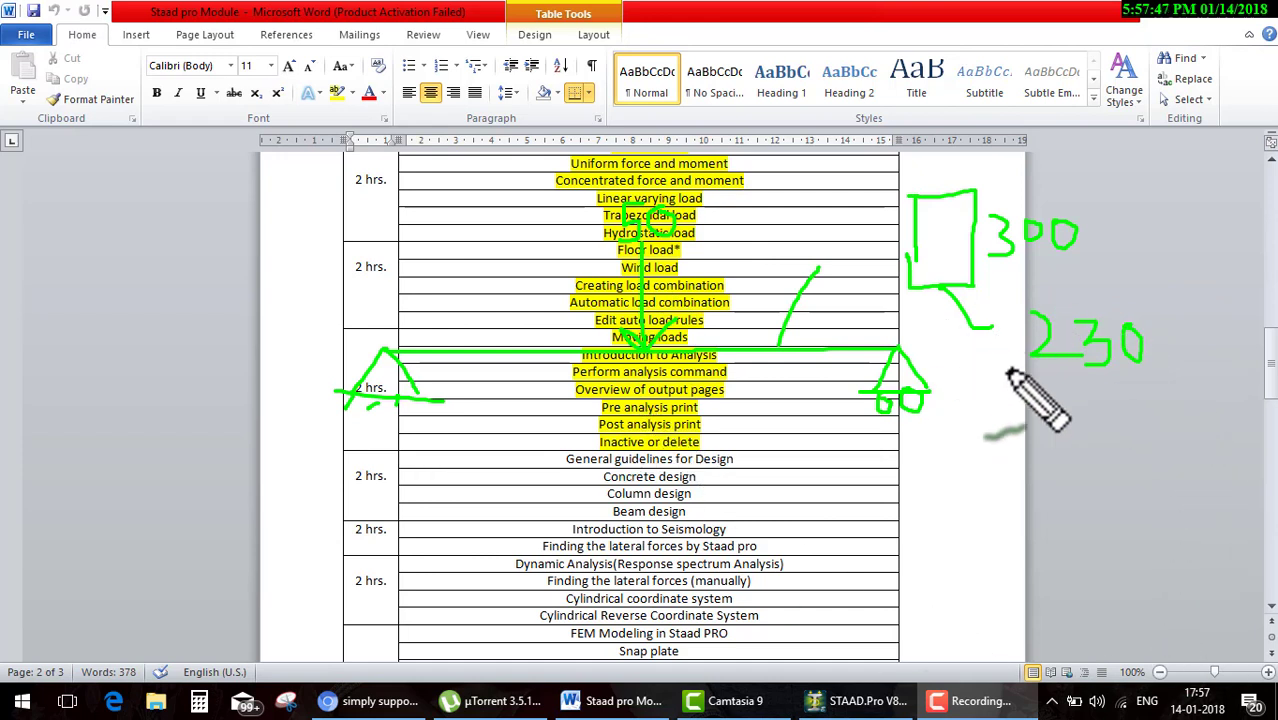
{"action": "left_click_drag", "start_coordinate": [1000, 385], "coordinate": [1197, 350]}
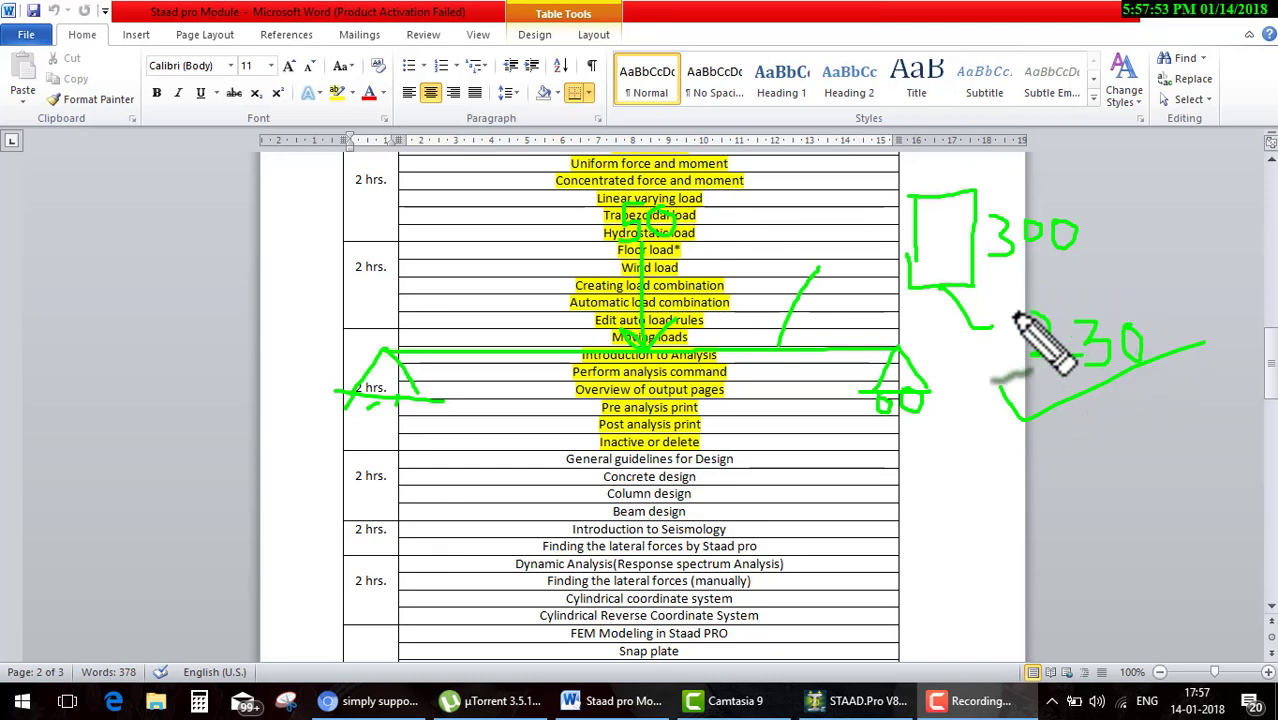
{"action": "left_click_drag", "start_coordinate": [994, 295], "coordinate": [1118, 254]}
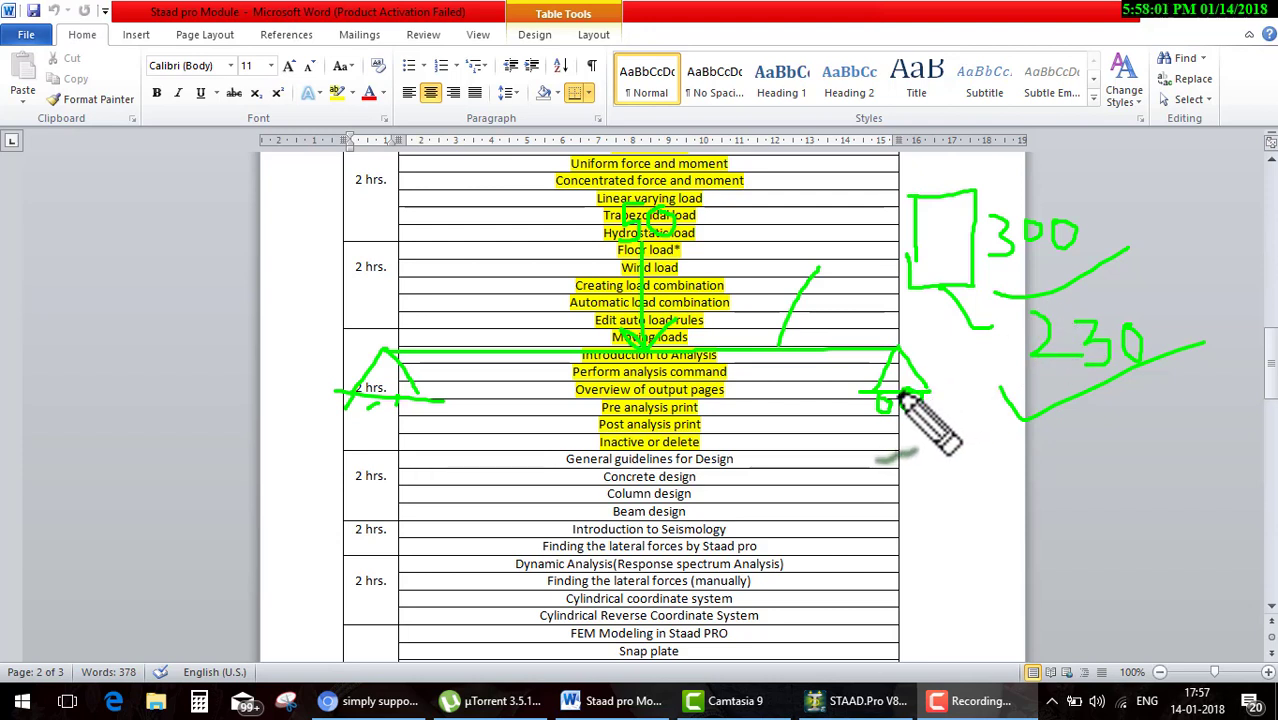
{"action": "left_click_drag", "start_coordinate": [900, 394], "coordinate": [904, 393]}
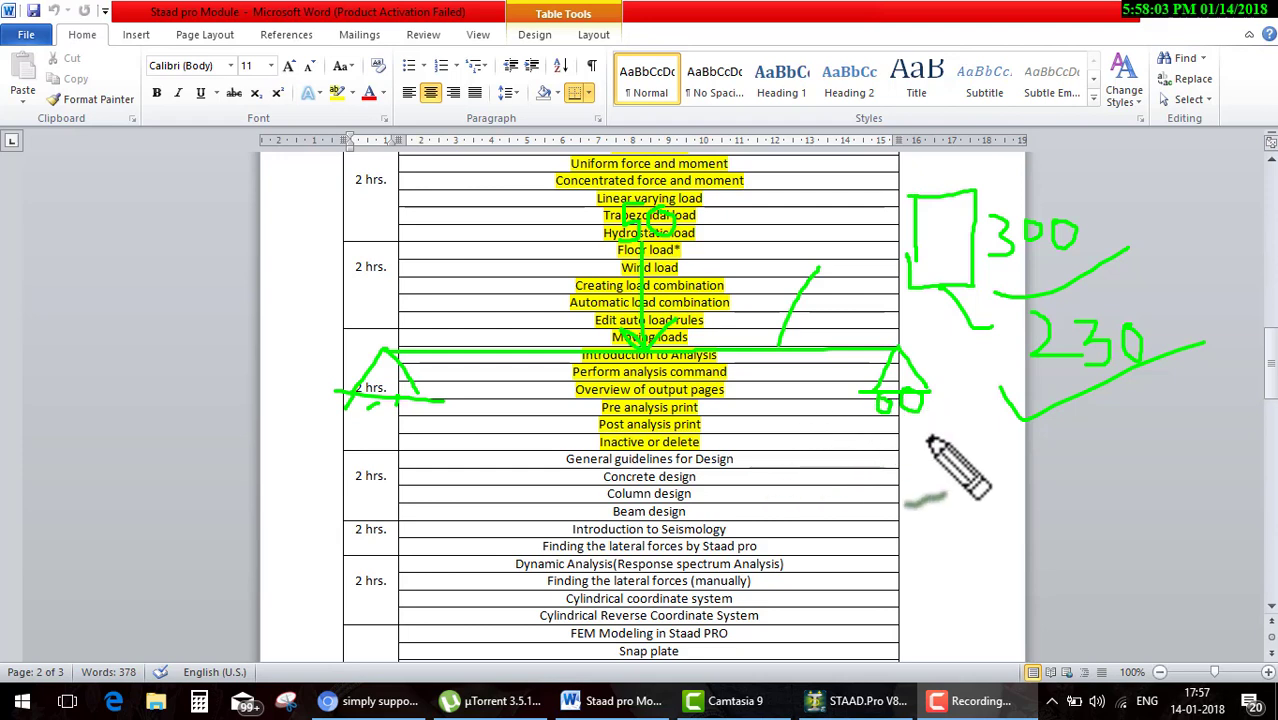
Write the material grades M15 and Fe415 below the section dimensions
{"action": "mouse_move", "coordinate": [940, 533]}
{"action": "left_mouse_down"}
{"action": "mouse_move", "coordinate": [966, 480]}
{"action": "mouse_move", "coordinate": [1003, 518]}
{"action": "left_mouse_up"}
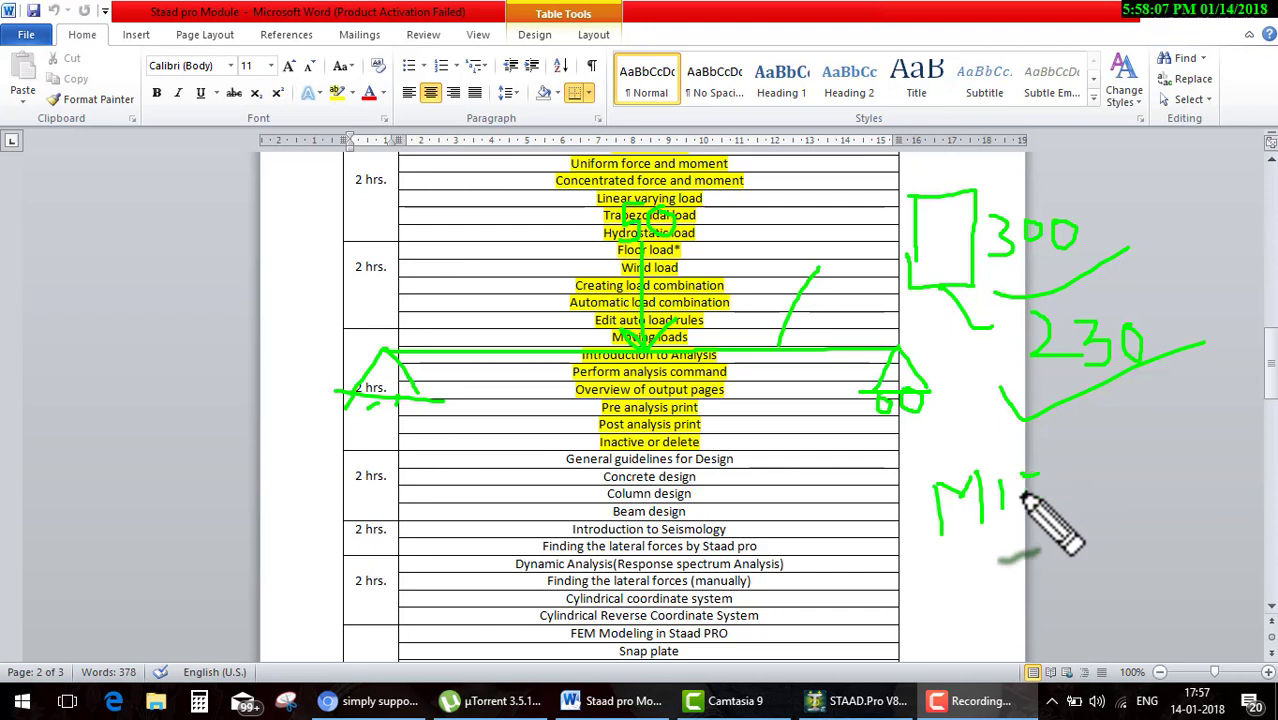
{"action": "left_click_drag", "start_coordinate": [1038, 477], "coordinate": [1022, 510]}
{"action": "mouse_move", "coordinate": [995, 555]}
{"action": "left_mouse_down"}
{"action": "mouse_move", "coordinate": [995, 592]}
{"action": "mouse_move", "coordinate": [1048, 533]}
{"action": "mouse_move", "coordinate": [1075, 579]}
{"action": "left_mouse_up"}
{"action": "mouse_move", "coordinate": [1138, 527]}
{"action": "left_mouse_down"}
{"action": "mouse_move", "coordinate": [1100, 560]}
{"action": "mouse_move", "coordinate": [1122, 598]}
{"action": "left_mouse_up"}
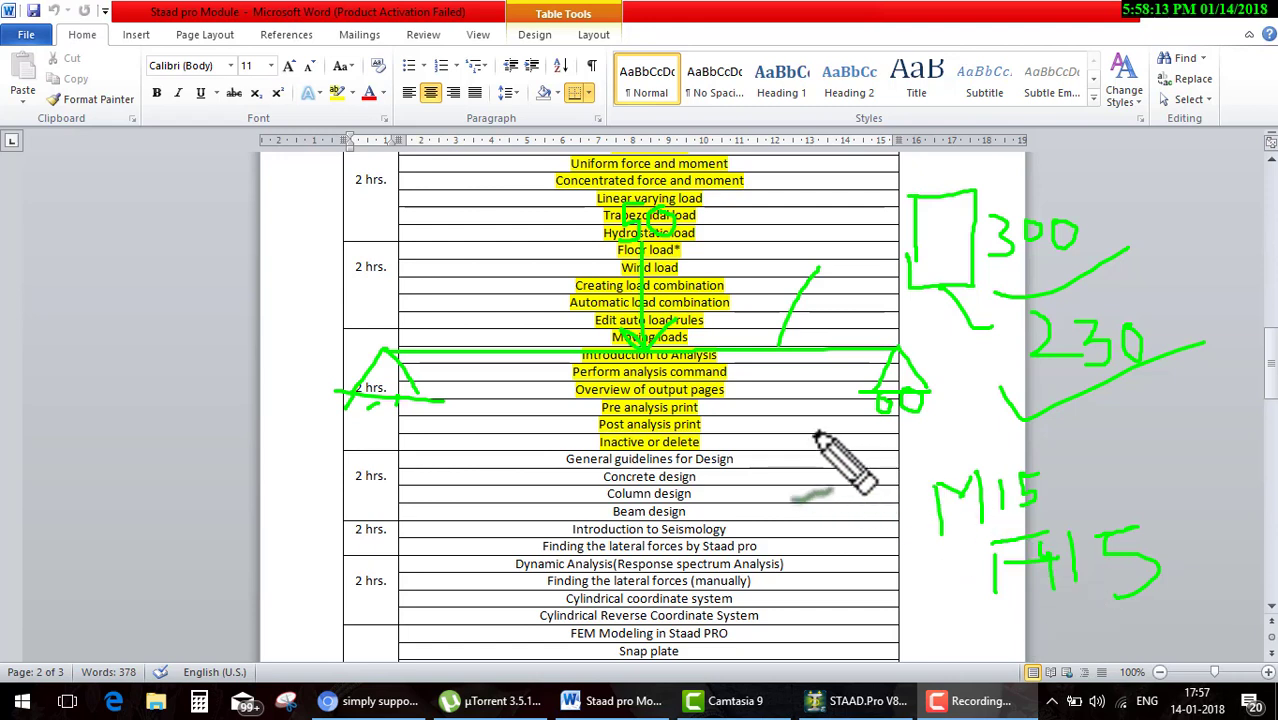
Draw a leader toward the section and the span dimension under the beam
{"action": "mouse_move", "coordinate": [746, 348]}
{"action": "left_mouse_down"}
{"action": "mouse_move", "coordinate": [830, 250]}
{"action": "mouse_move", "coordinate": [852, 268]}
{"action": "left_mouse_up"}
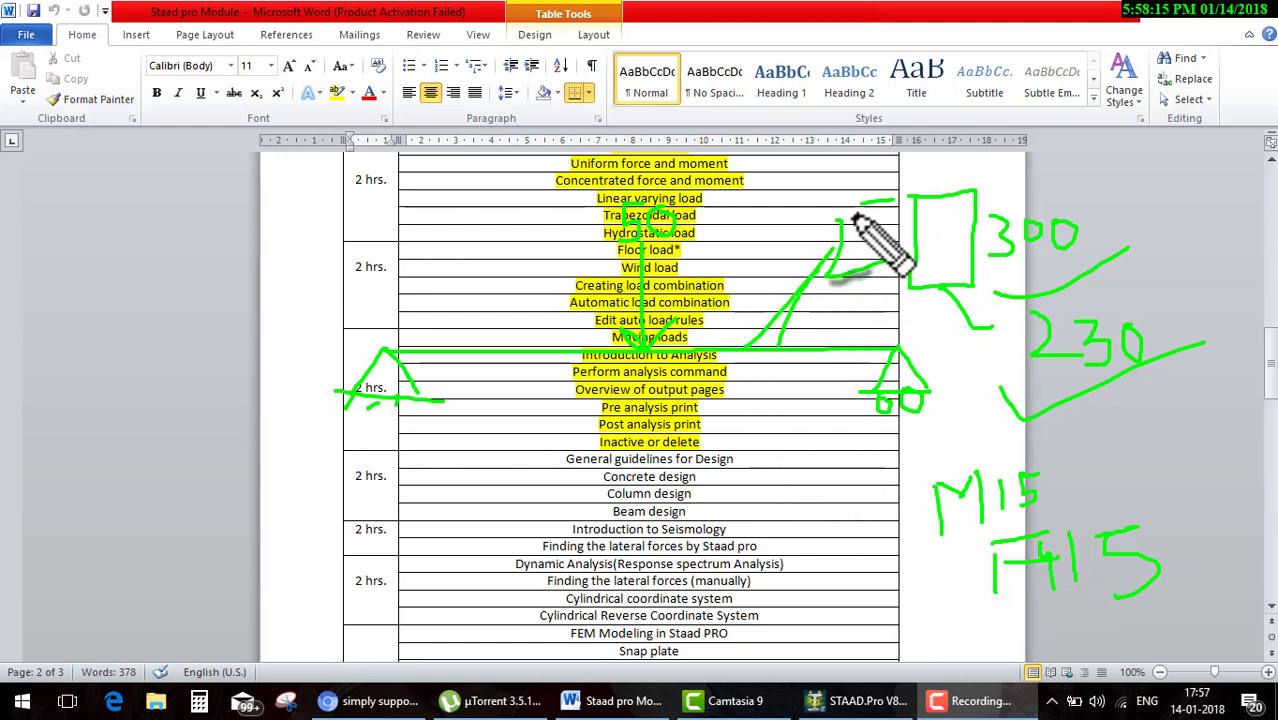
{"action": "mouse_move", "coordinate": [860, 202]}
{"action": "left_mouse_down"}
{"action": "mouse_move", "coordinate": [895, 198]}
{"action": "mouse_move", "coordinate": [900, 245]}
{"action": "left_mouse_up"}
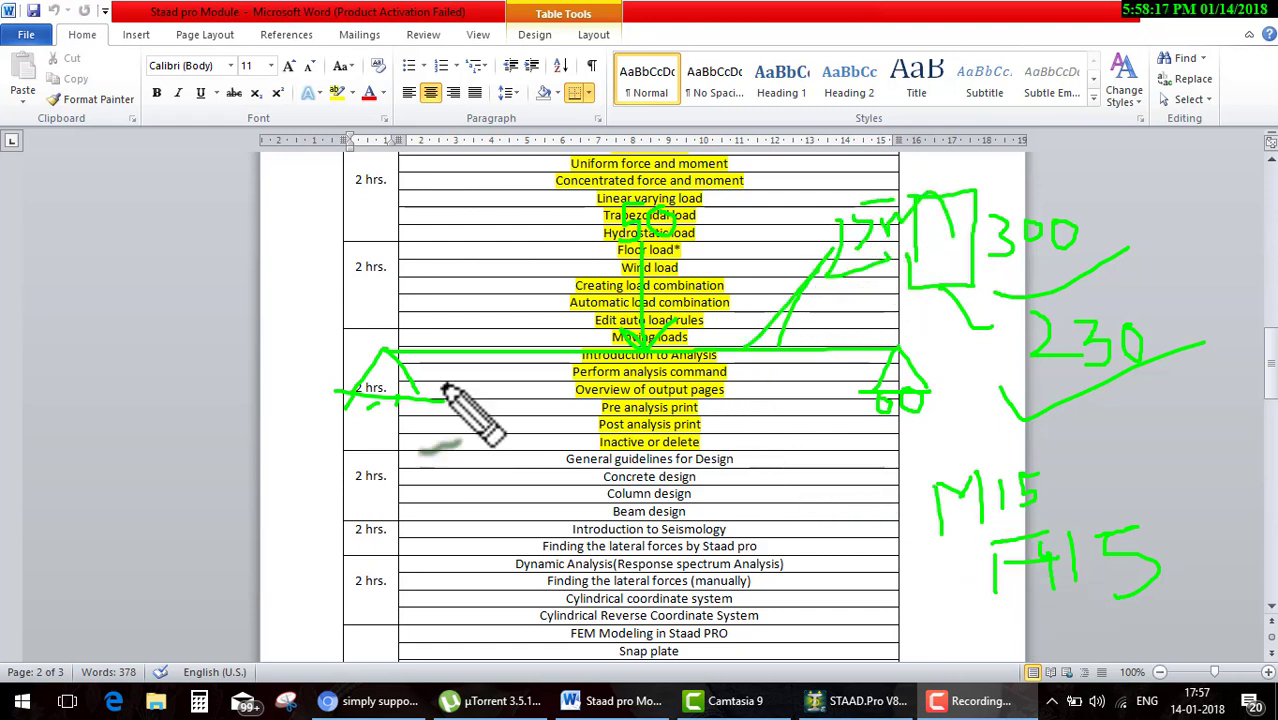
{"action": "mouse_move", "coordinate": [389, 424]}
{"action": "left_mouse_down"}
{"action": "mouse_move", "coordinate": [390, 483]}
{"action": "mouse_move", "coordinate": [531, 464]}
{"action": "mouse_move", "coordinate": [568, 503]}
{"action": "mouse_move", "coordinate": [612, 476]}
{"action": "mouse_move", "coordinate": [700, 494]}
{"action": "mouse_move", "coordinate": [828, 488]}
{"action": "left_mouse_up"}
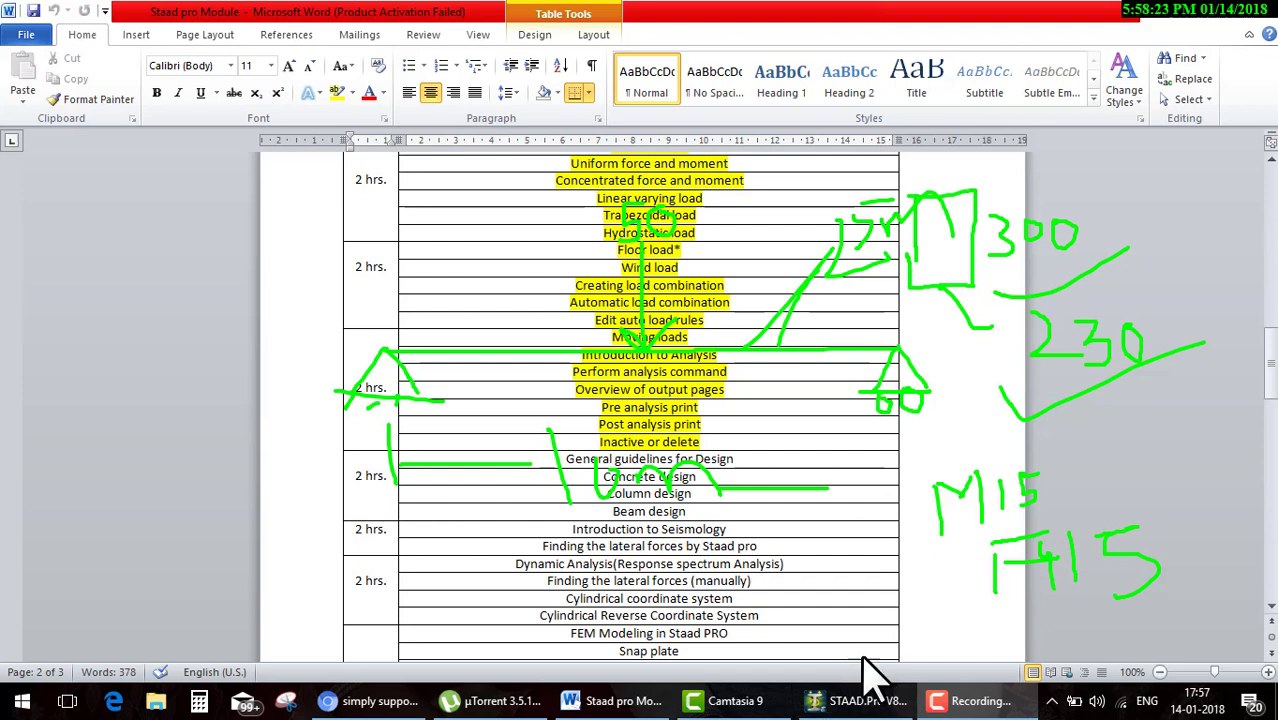
Switch to STAAD.Pro and start a new project named rcc design
{"action": "left_click", "coordinate": [862, 700]}
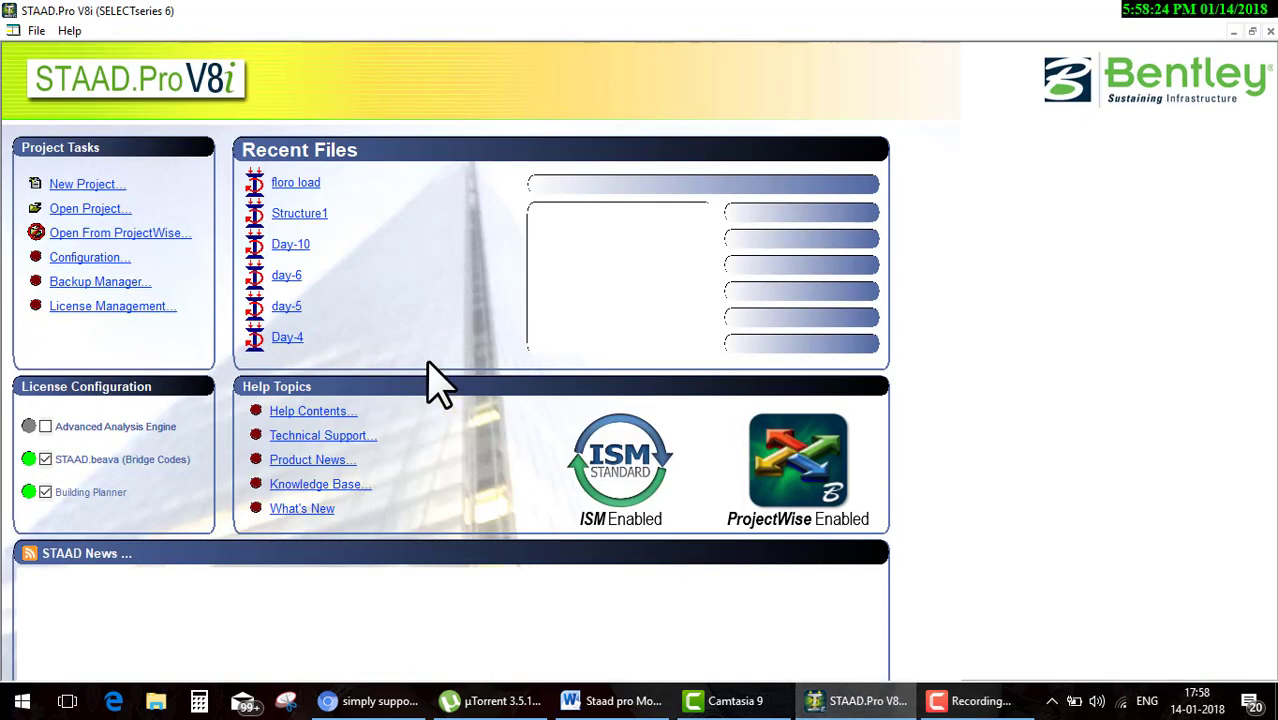
{"action": "left_click", "coordinate": [167, 185]}
{"action": "type", "text": "rcc design"}
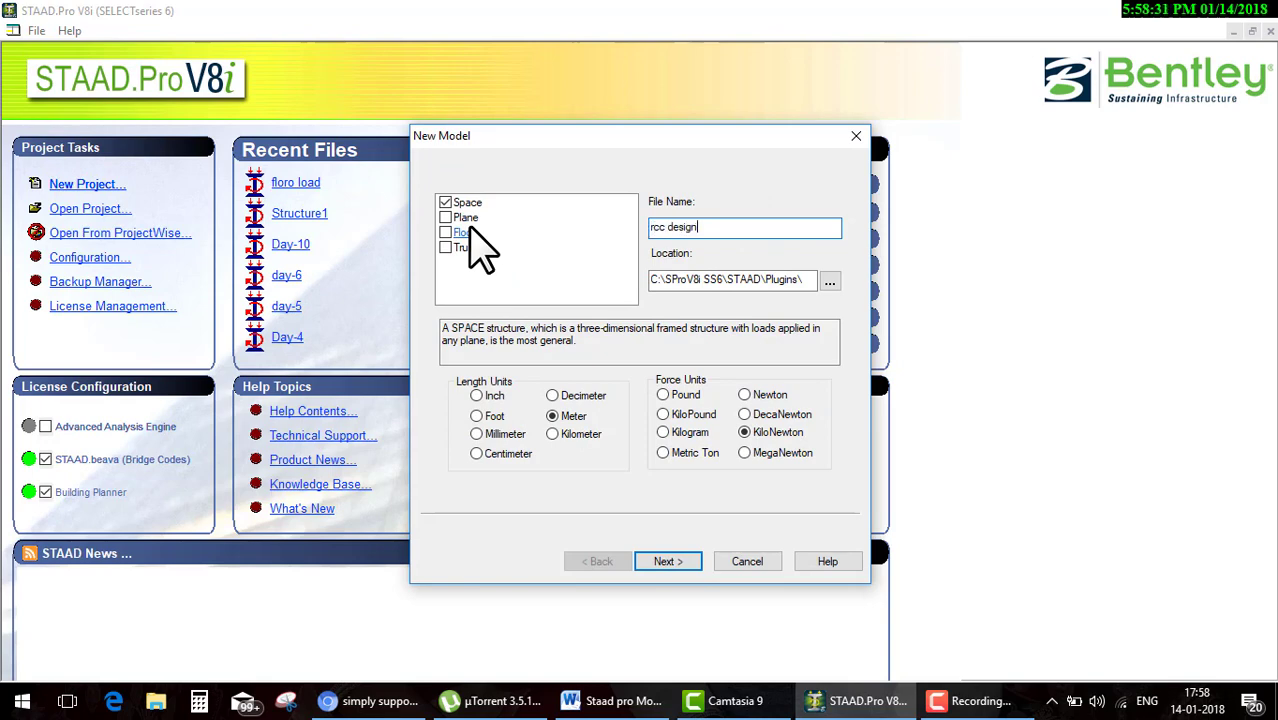
{"action": "key", "text": "Return"}
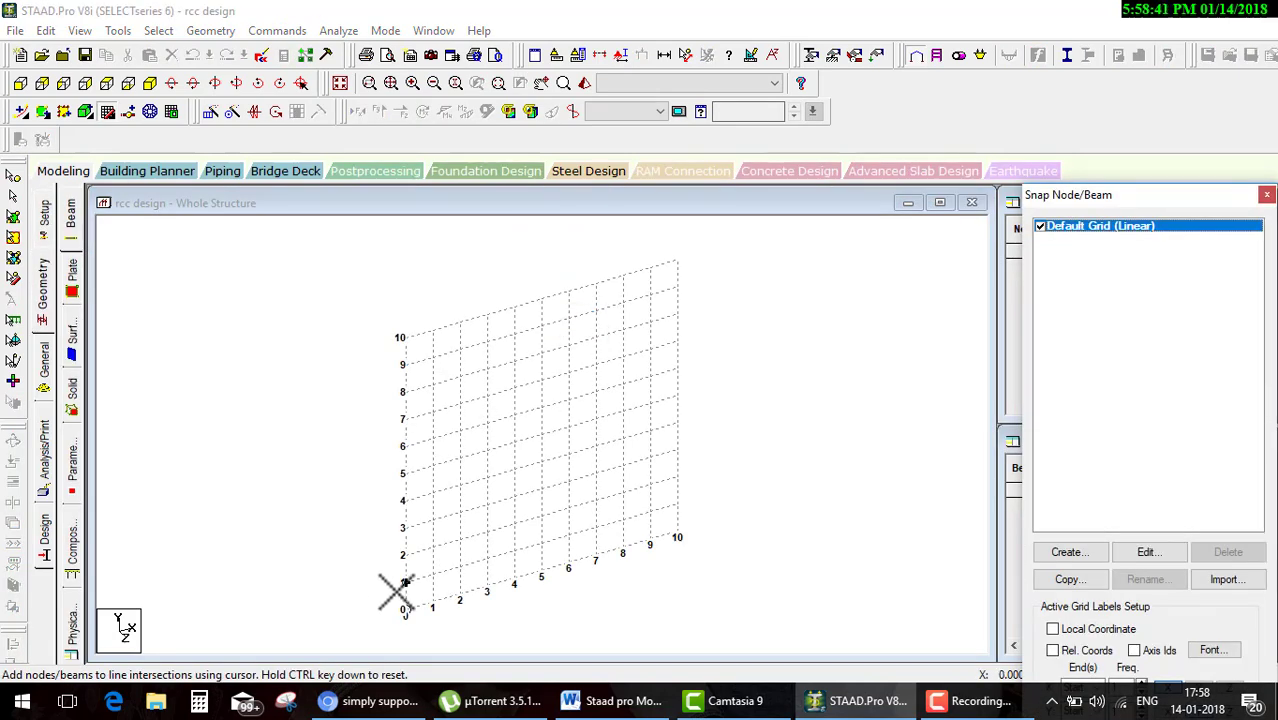
Draw beam 1 from (0,0,0) to (10,0,0) and view it from +Z
{"action": "left_click", "coordinate": [404, 609]}
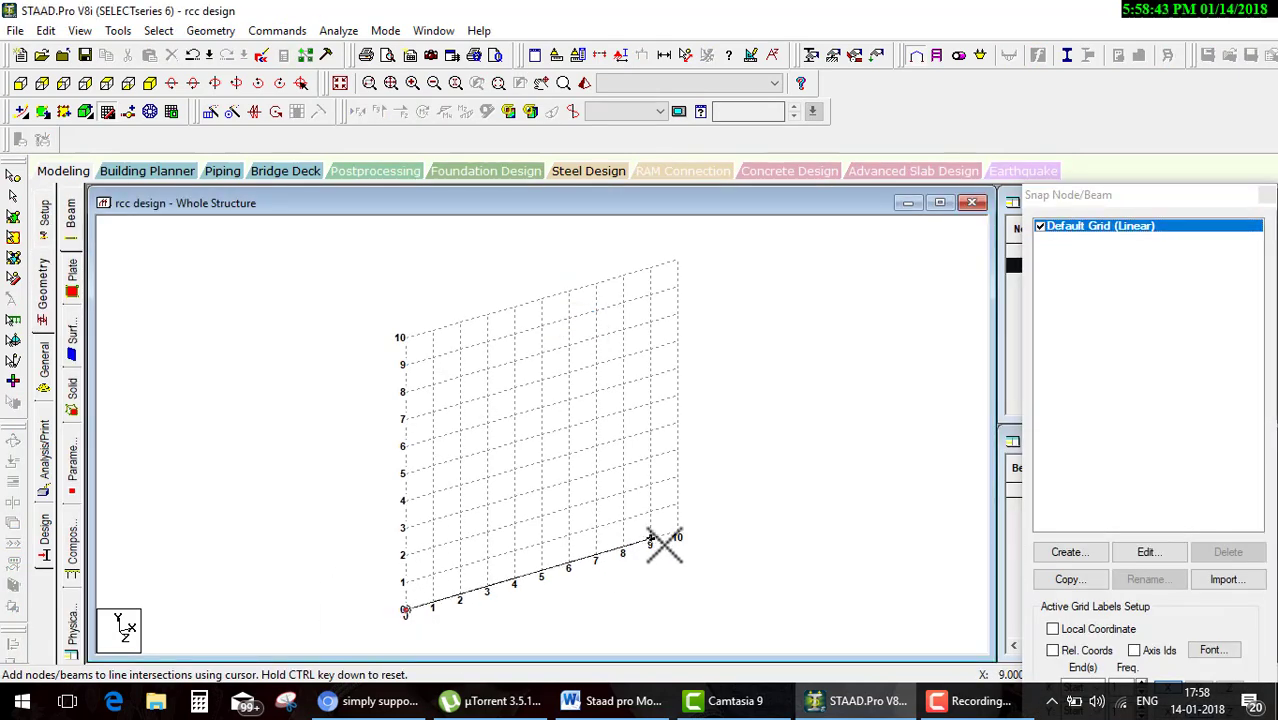
{"action": "left_click", "coordinate": [1264, 195]}
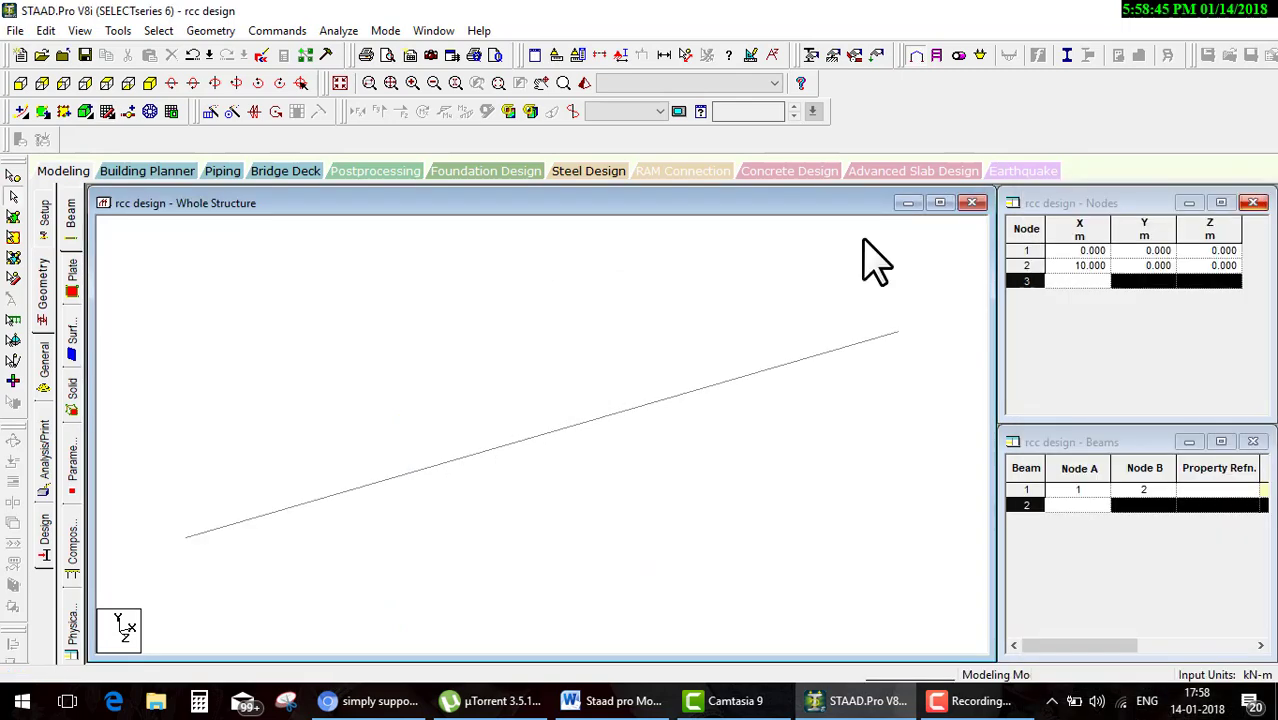
{"action": "left_click", "coordinate": [20, 83]}
Create a pinned support definition in the supports list
{"action": "left_click", "coordinate": [41, 352]}
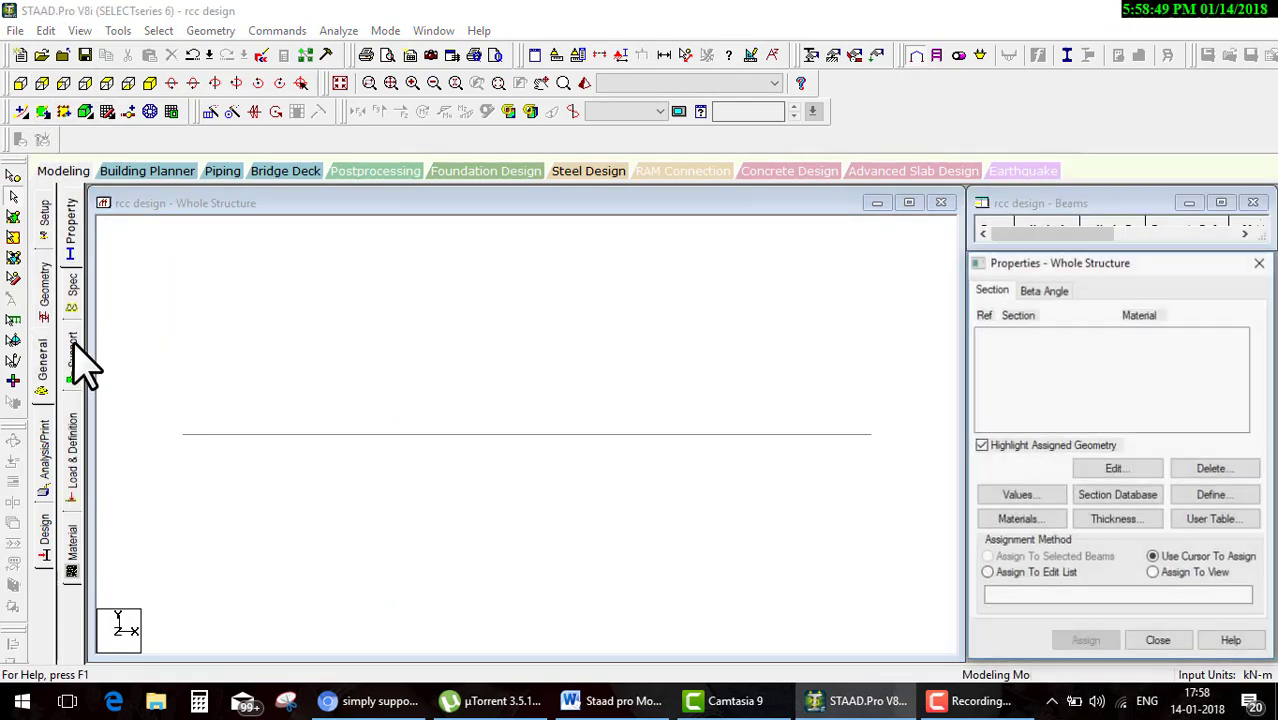
{"action": "left_click", "coordinate": [71, 340]}
{"action": "left_click", "coordinate": [1140, 505]}
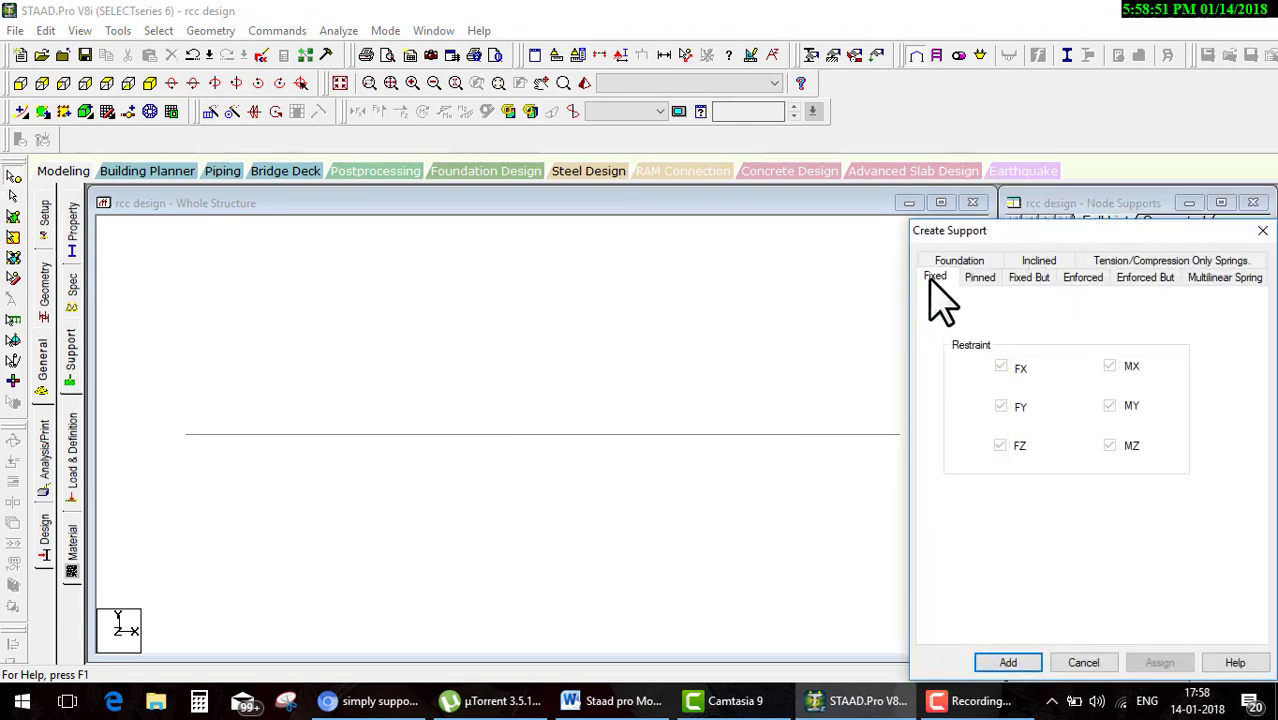
{"action": "left_click", "coordinate": [977, 279]}
{"action": "left_click", "coordinate": [1010, 660]}
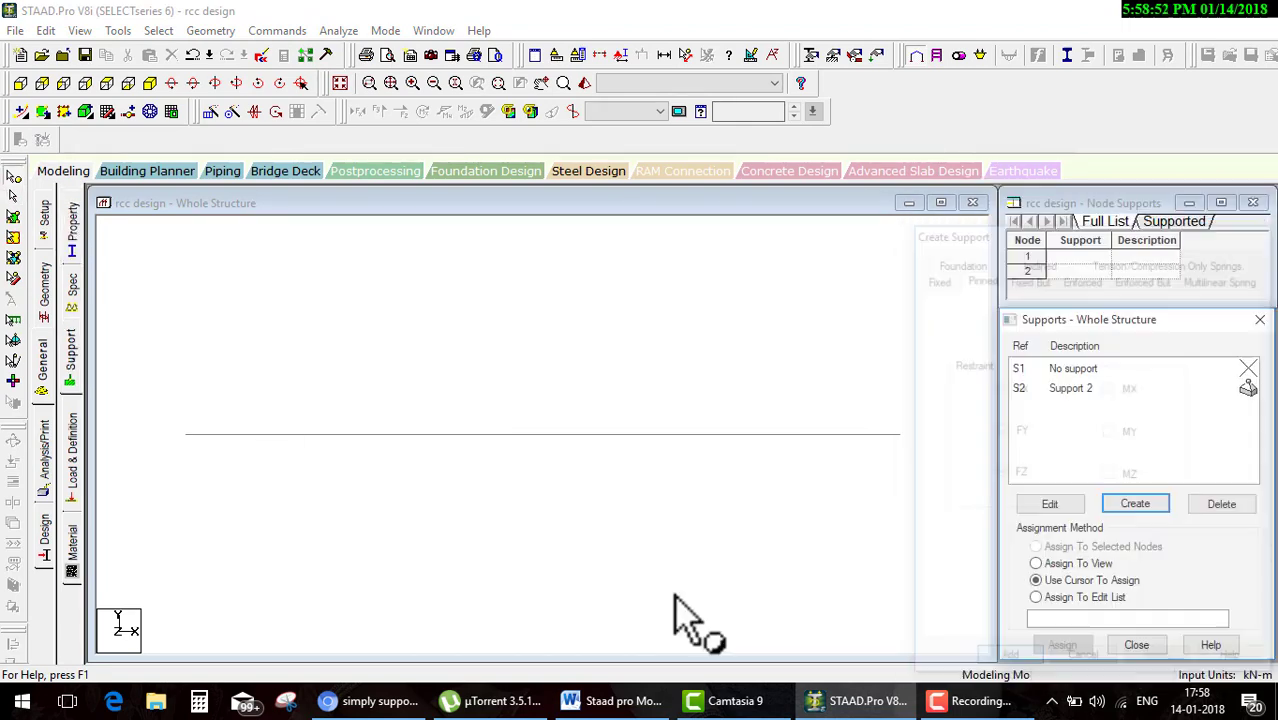
Assign pinned Support 2 to node 1 at the beam's left end
{"action": "left_click", "coordinate": [186, 434]}
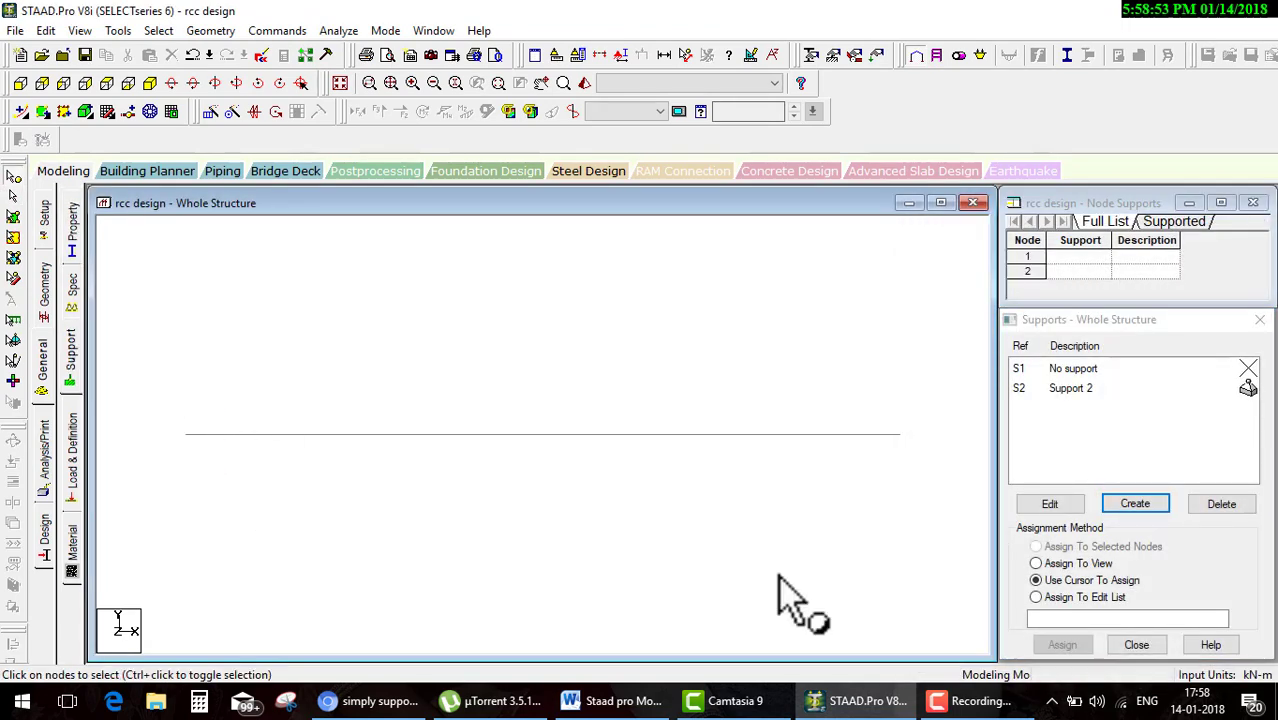
{"action": "left_click", "coordinate": [1067, 563]}
{"action": "left_click", "coordinate": [1070, 580]}
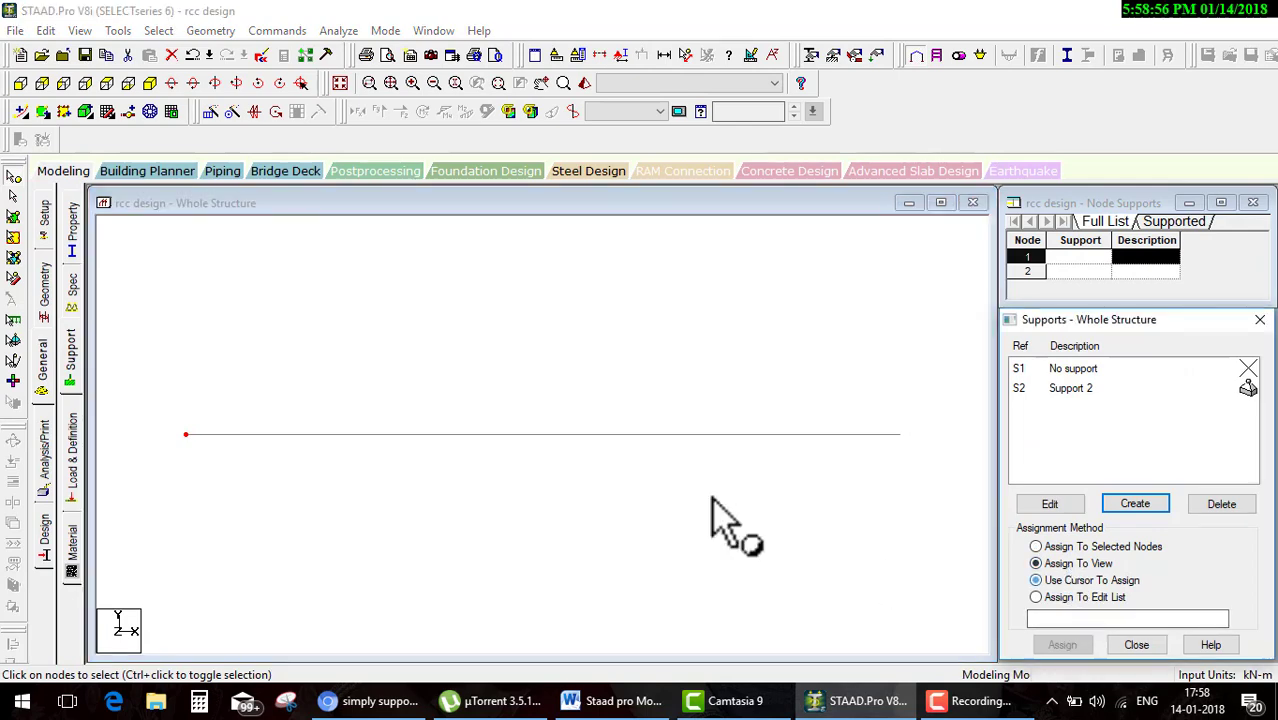
{"action": "left_click", "coordinate": [1024, 389]}
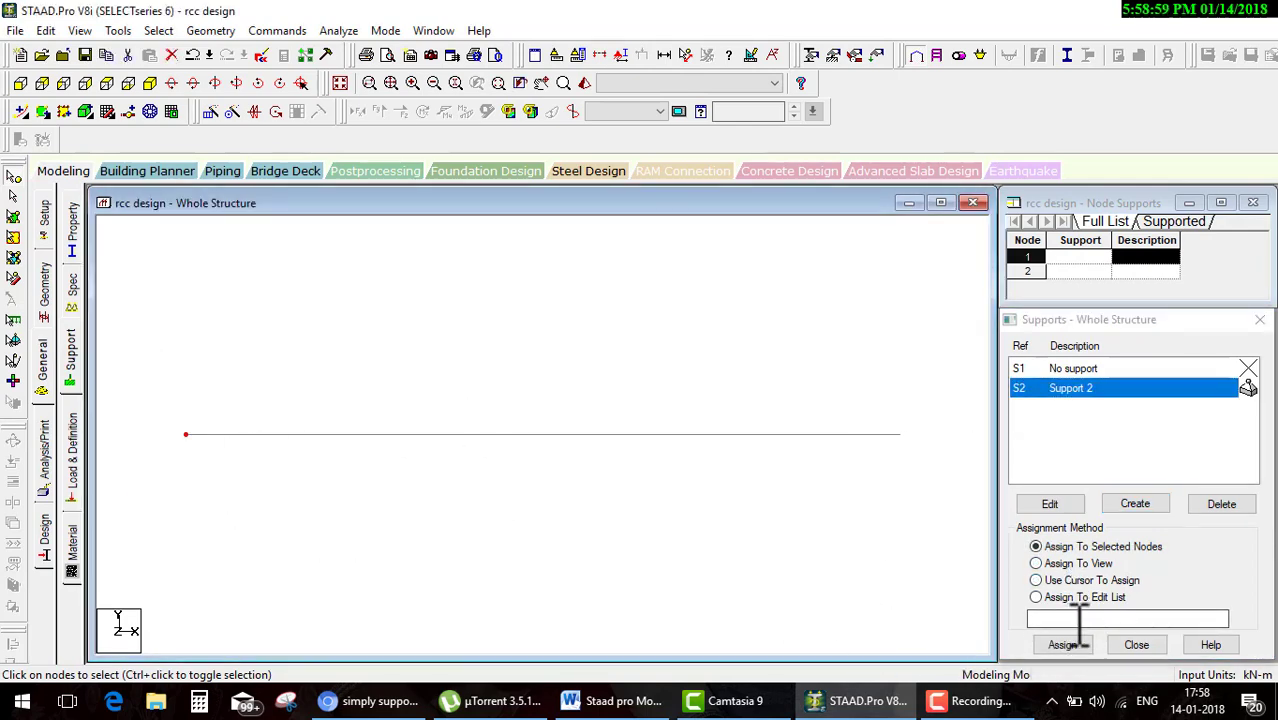
{"action": "left_click", "coordinate": [1062, 644]}
{"action": "left_click", "coordinate": [1095, 532]}
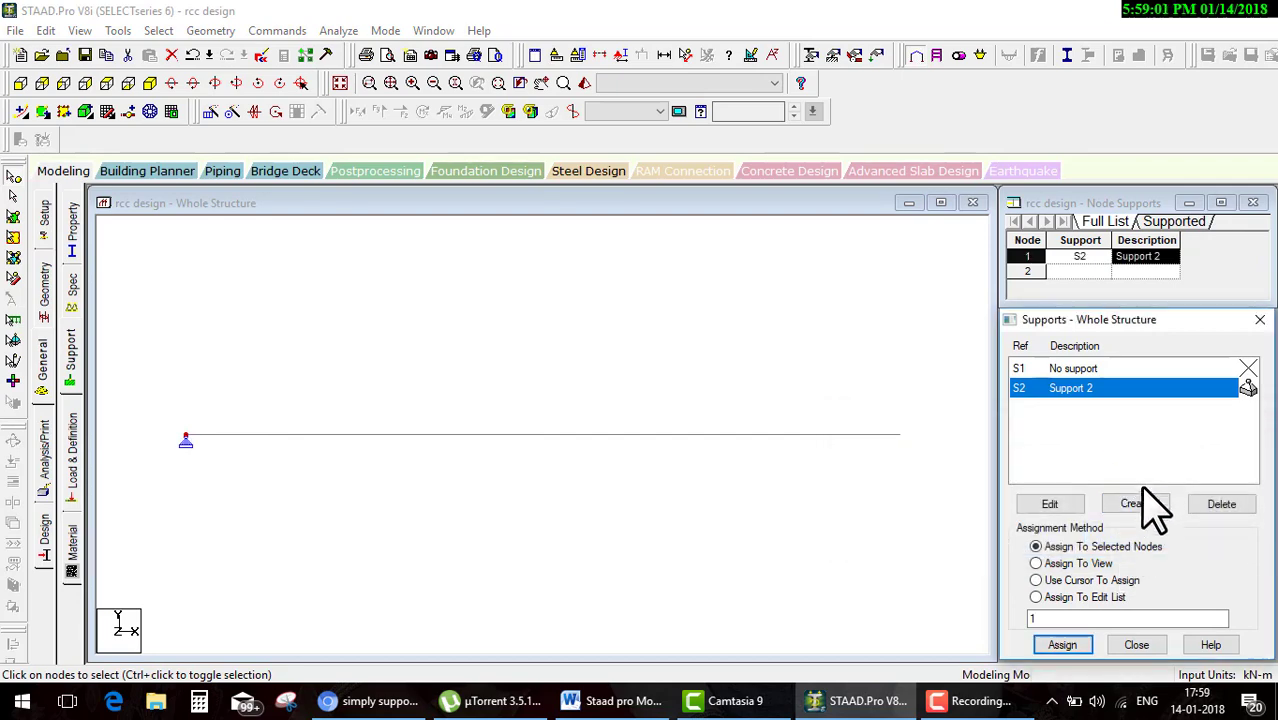
Create Support 3 as Fixed But with FX, FZ, MX, MY and MZ released
{"action": "left_click", "coordinate": [1134, 504]}
{"action": "left_click", "coordinate": [1029, 279]}
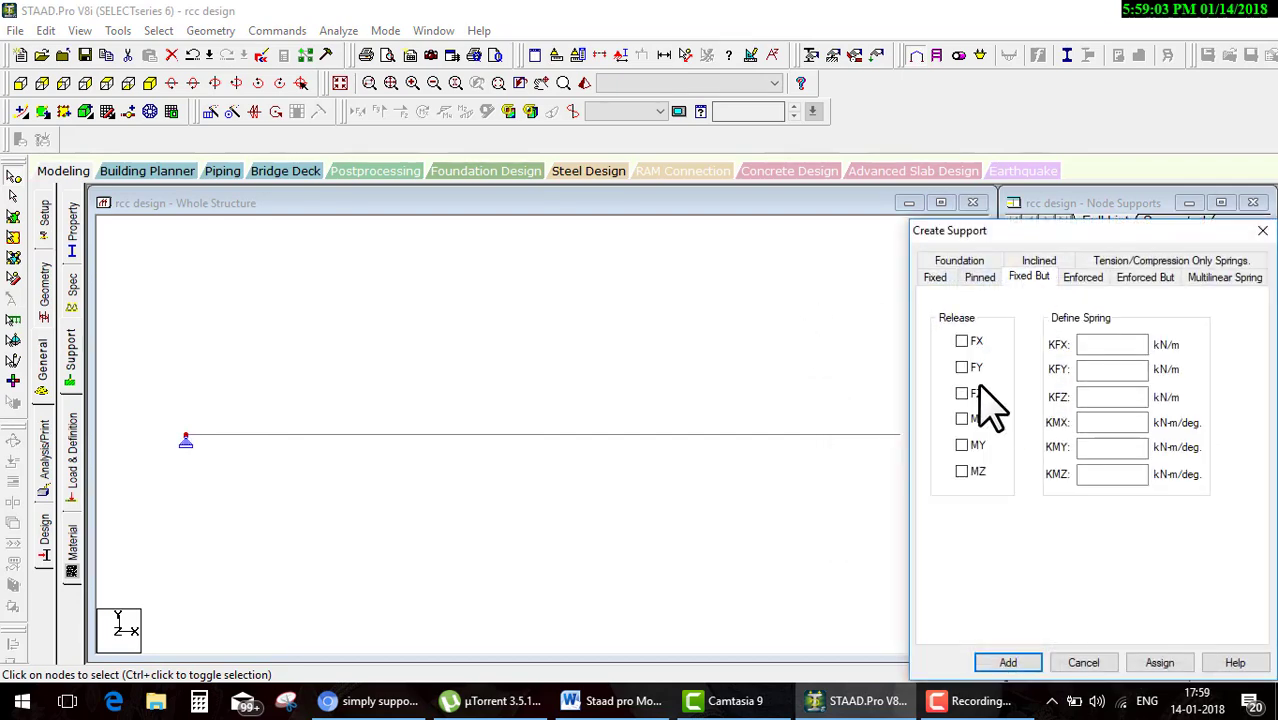
{"action": "left_click", "coordinate": [961, 446]}
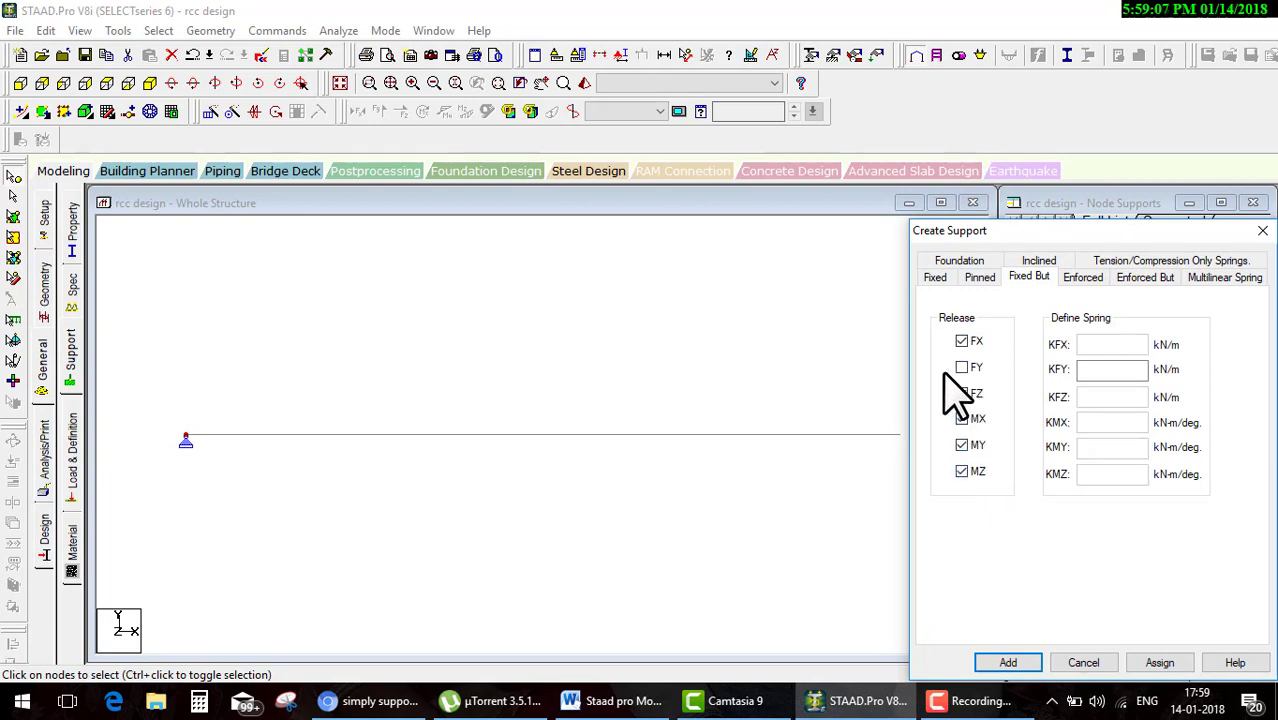
{"action": "left_click_drag", "start_coordinate": [705, 337], "coordinate": [680, 400]}
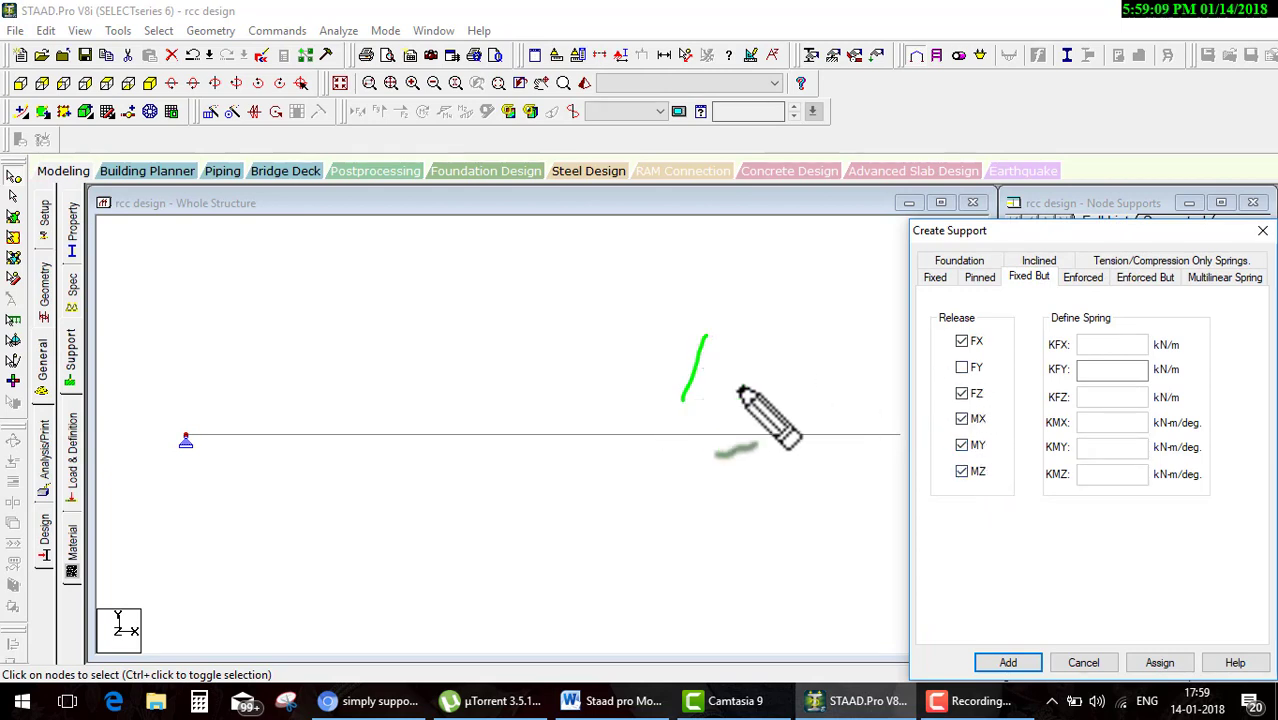
{"action": "left_click_drag", "start_coordinate": [705, 337], "coordinate": [740, 400]}
{"action": "mouse_move", "coordinate": [656, 401]}
{"action": "left_mouse_down"}
{"action": "mouse_move", "coordinate": [824, 401]}
{"action": "mouse_move", "coordinate": [684, 420]}
{"action": "mouse_move", "coordinate": [745, 404]}
{"action": "left_mouse_up"}
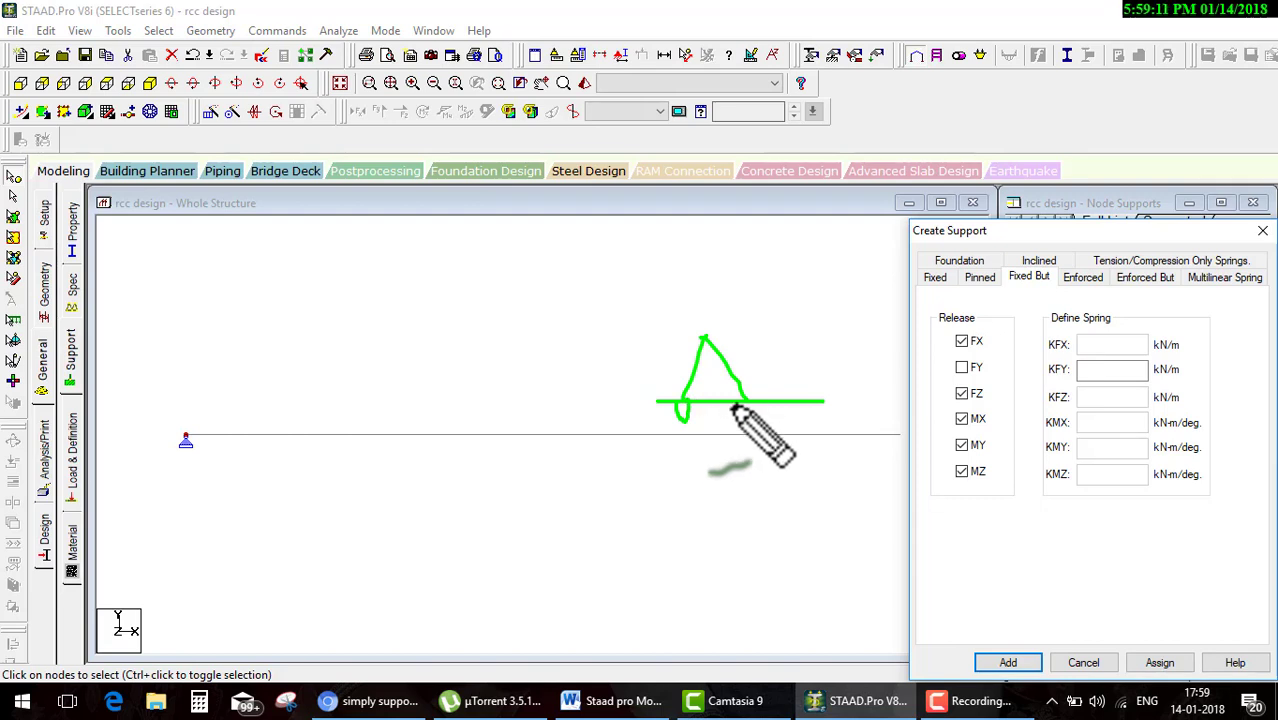
{"action": "left_click_drag", "start_coordinate": [593, 445], "coordinate": [990, 443]}
{"action": "mouse_move", "coordinate": [705, 434]}
{"action": "left_mouse_down"}
{"action": "mouse_move", "coordinate": [745, 458]}
{"action": "mouse_move", "coordinate": [720, 568]}
{"action": "left_mouse_up"}
{"action": "key", "text": "Escape"}
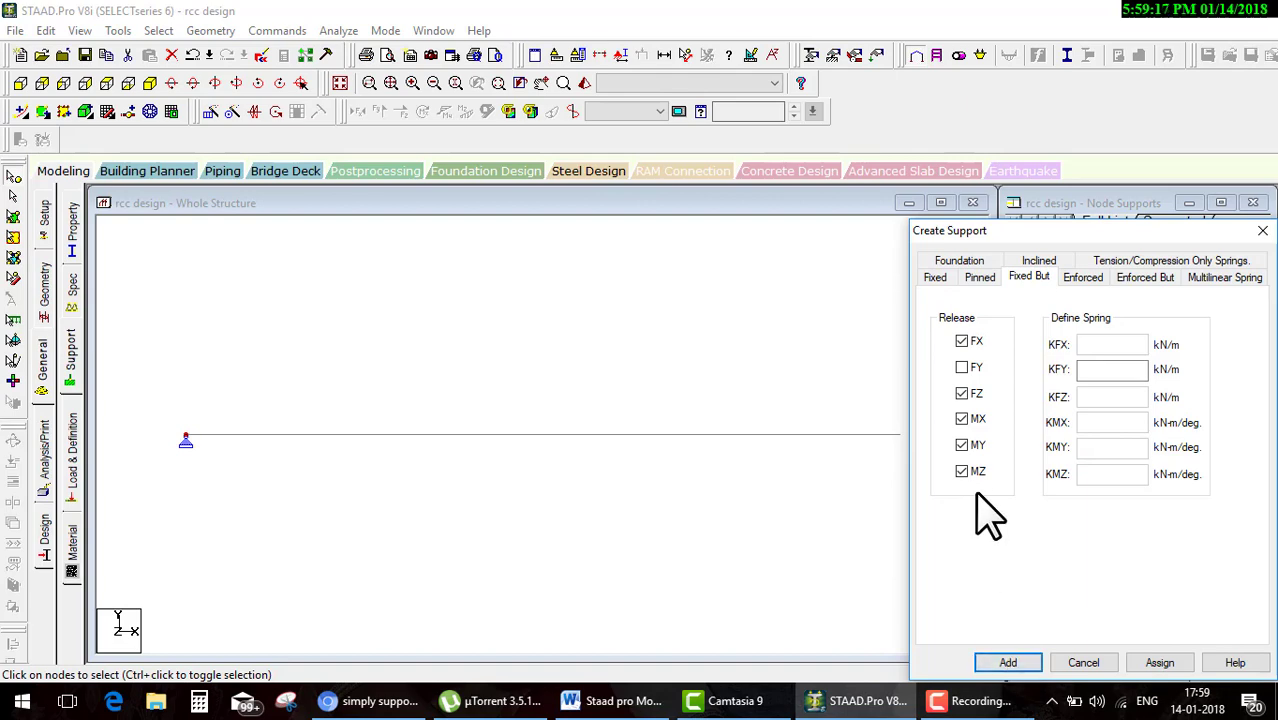
{"action": "left_click", "coordinate": [1038, 660]}
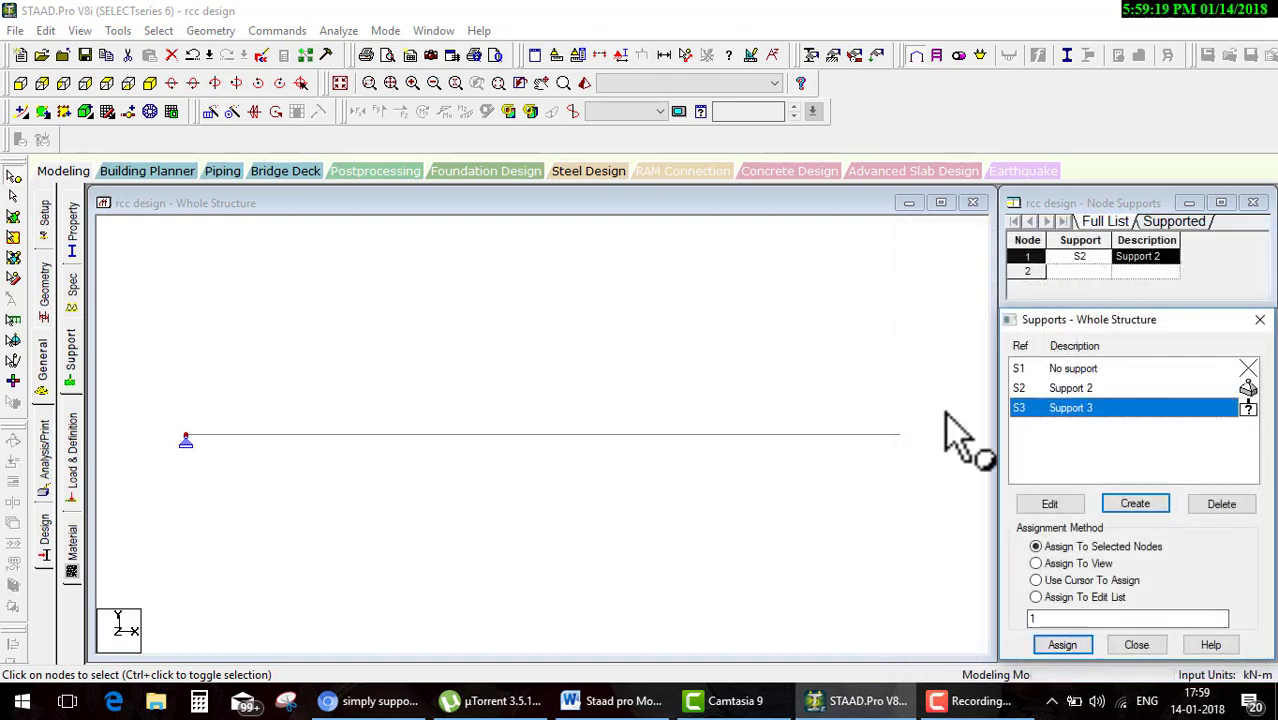
Assign Support 3 to node 2 at the beam's right end
{"action": "left_click_drag", "start_coordinate": [872, 402], "coordinate": [925, 500]}
{"action": "left_click", "coordinate": [1062, 644]}
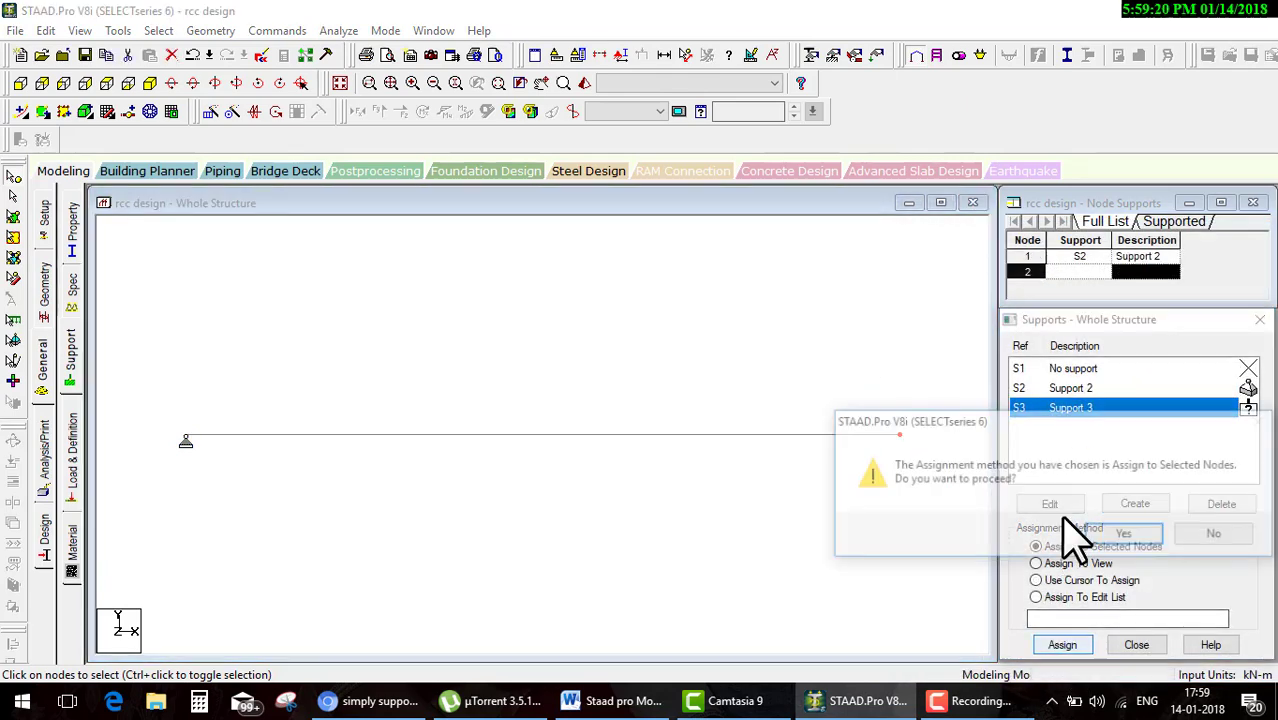
{"action": "left_click", "coordinate": [1121, 532]}
Define a rectangular concrete section with YD 0.30 m and ZD 0.23 m
{"action": "left_click", "coordinate": [72, 228]}
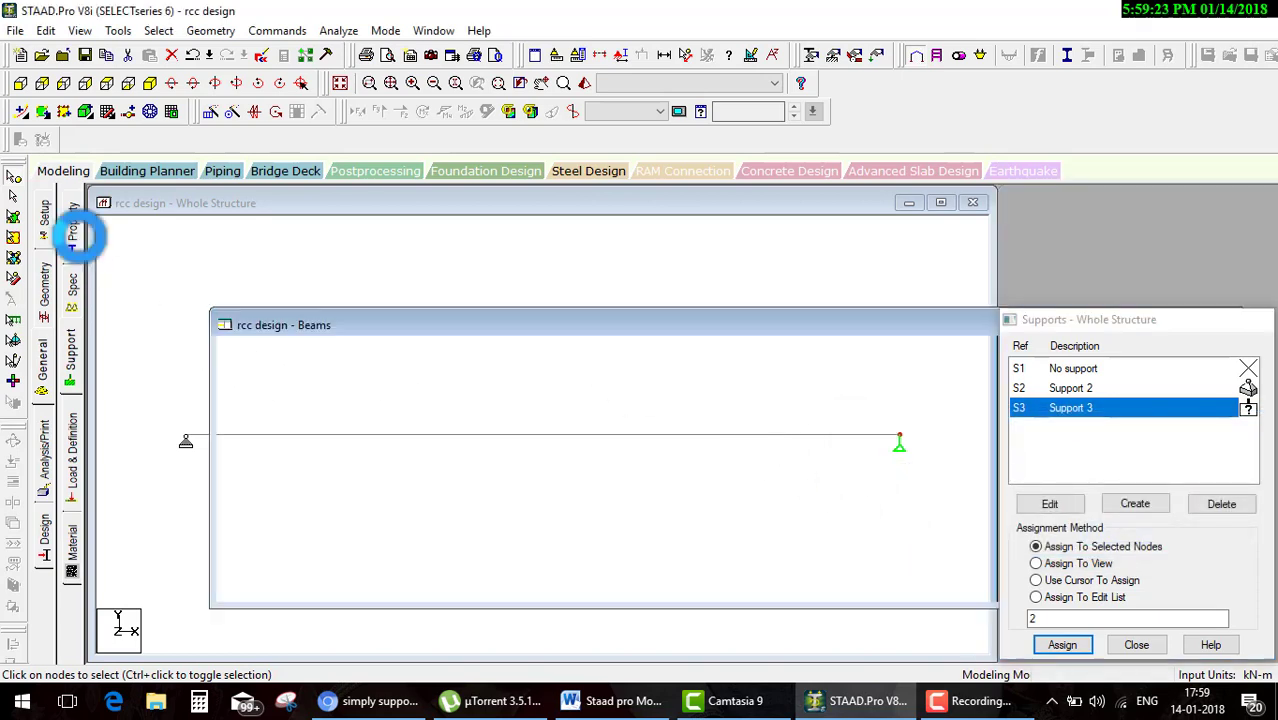
{"action": "left_click", "coordinate": [1215, 496]}
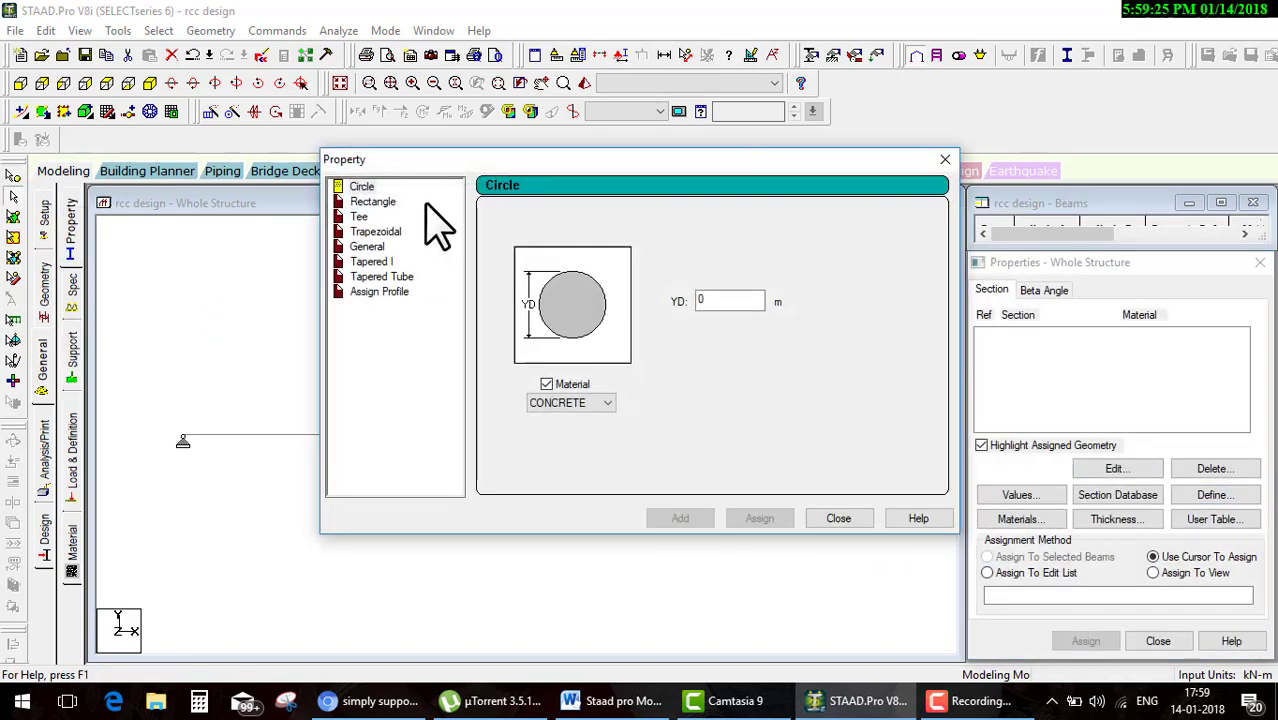
{"action": "left_click", "coordinate": [372, 202]}
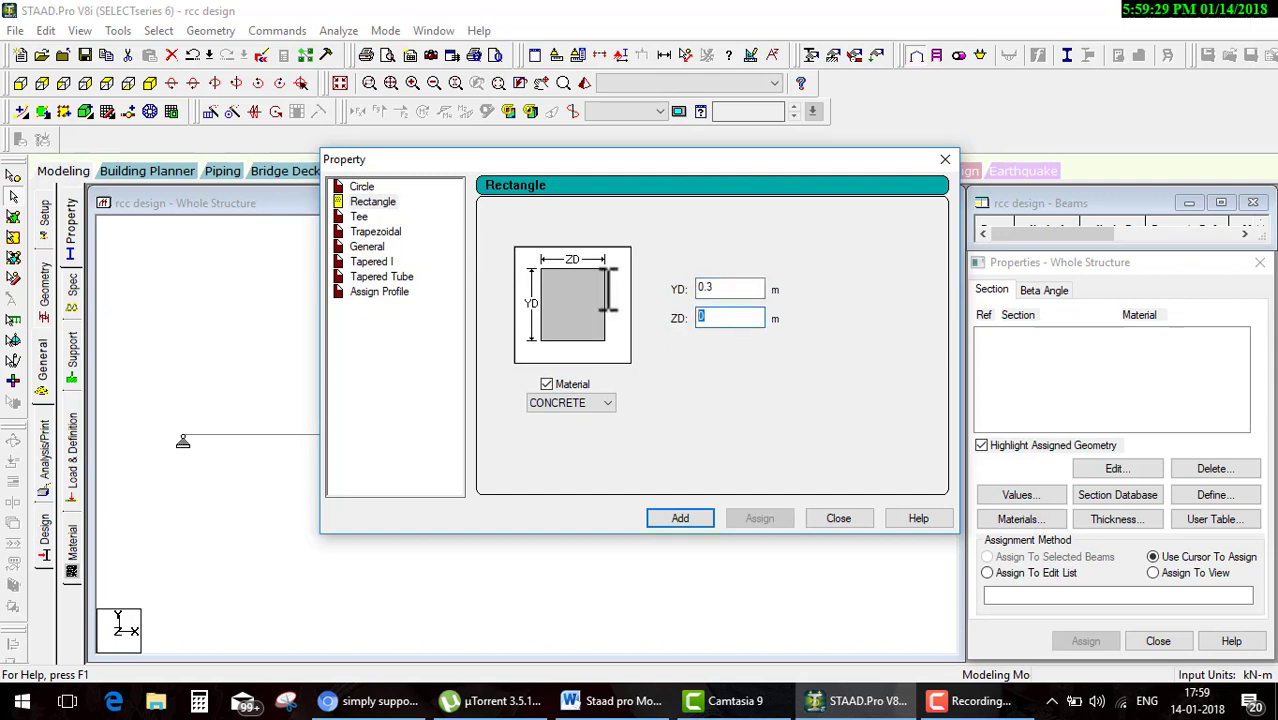
{"action": "left_click", "coordinate": [695, 522]}
{"action": "left_click", "coordinate": [845, 520]}
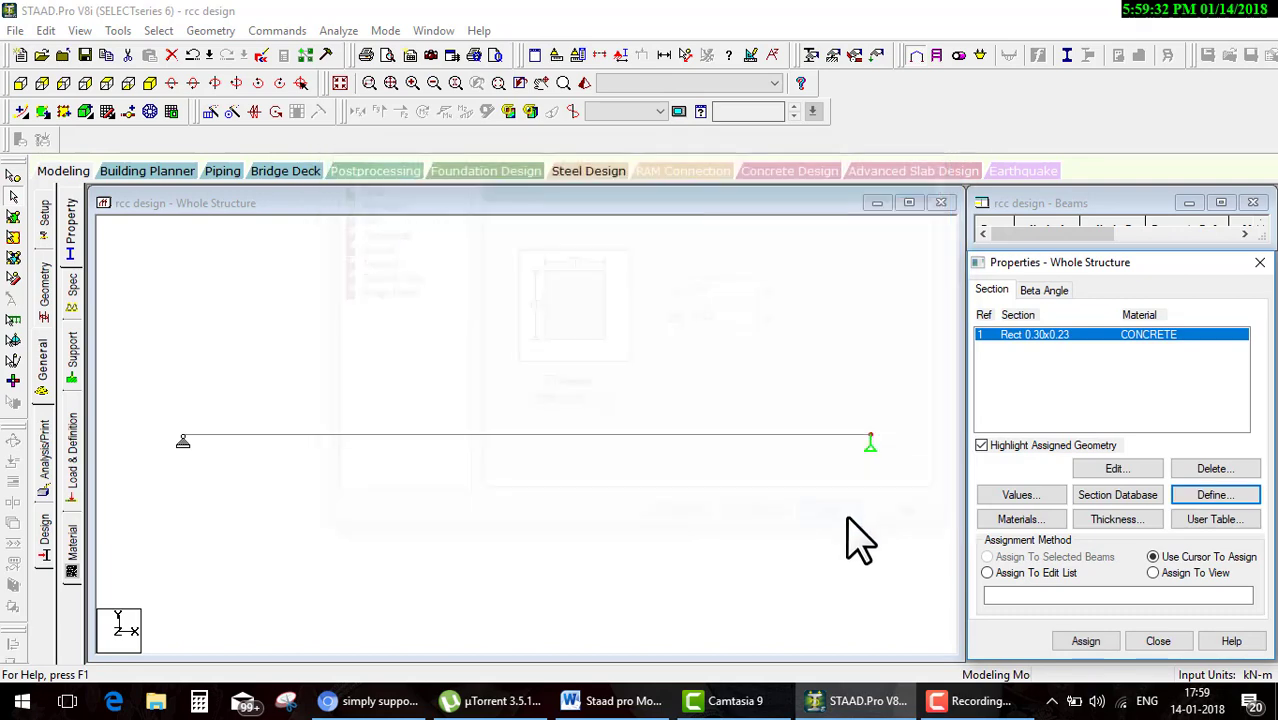
Assign the Rect 0.30x0.23 section to the beam in view
{"action": "left_click", "coordinate": [1153, 573]}
{"action": "left_click", "coordinate": [1086, 641]}
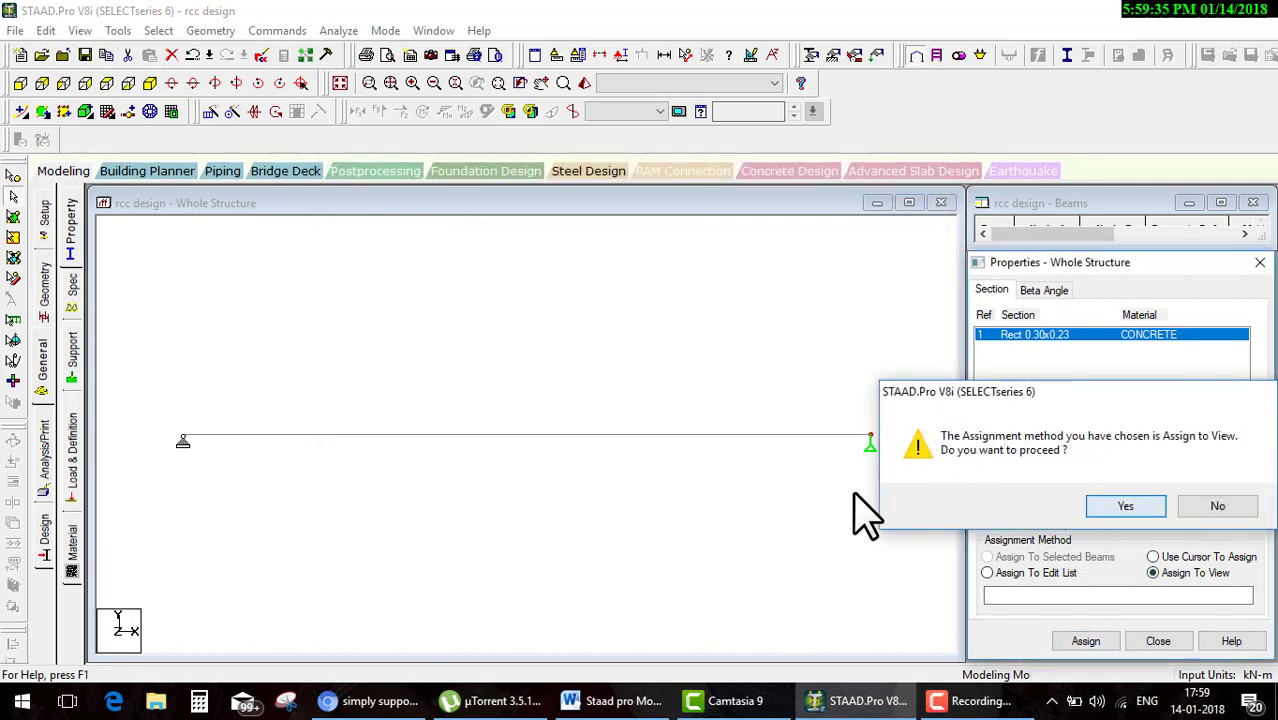
{"action": "key", "text": "Return"}
{"action": "left_click", "coordinate": [71, 430]}
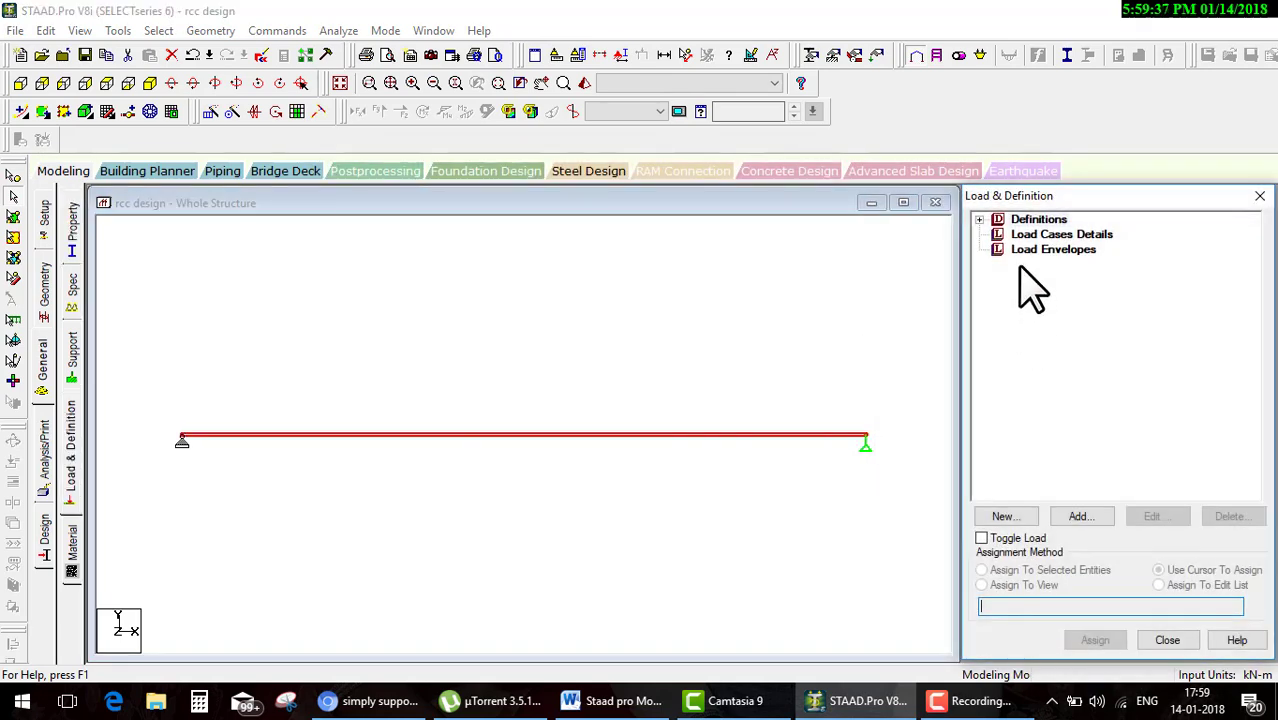
Create load case 1 of type Dead titled 'dead load'
{"action": "left_click", "coordinate": [1080, 517]}
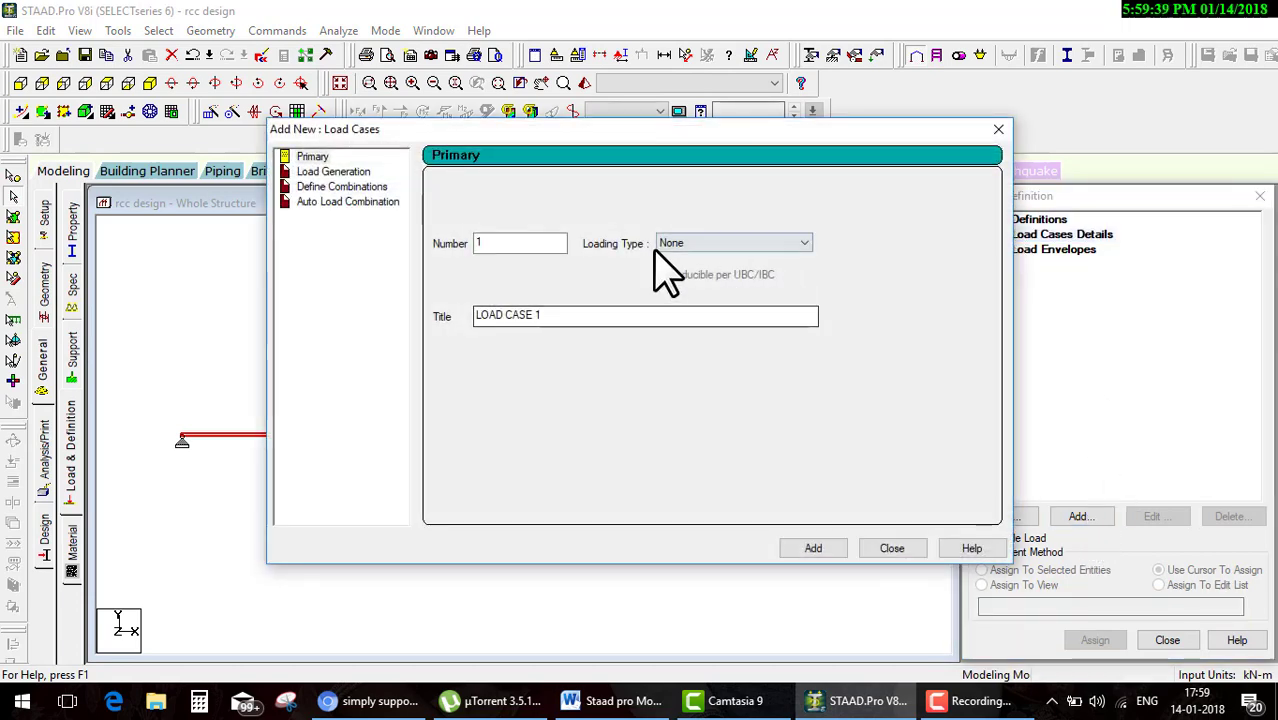
{"action": "left_click", "coordinate": [665, 245]}
{"action": "left_click", "coordinate": [680, 245]}
{"action": "key", "text": "Down"}
{"action": "key", "text": "Tab"}
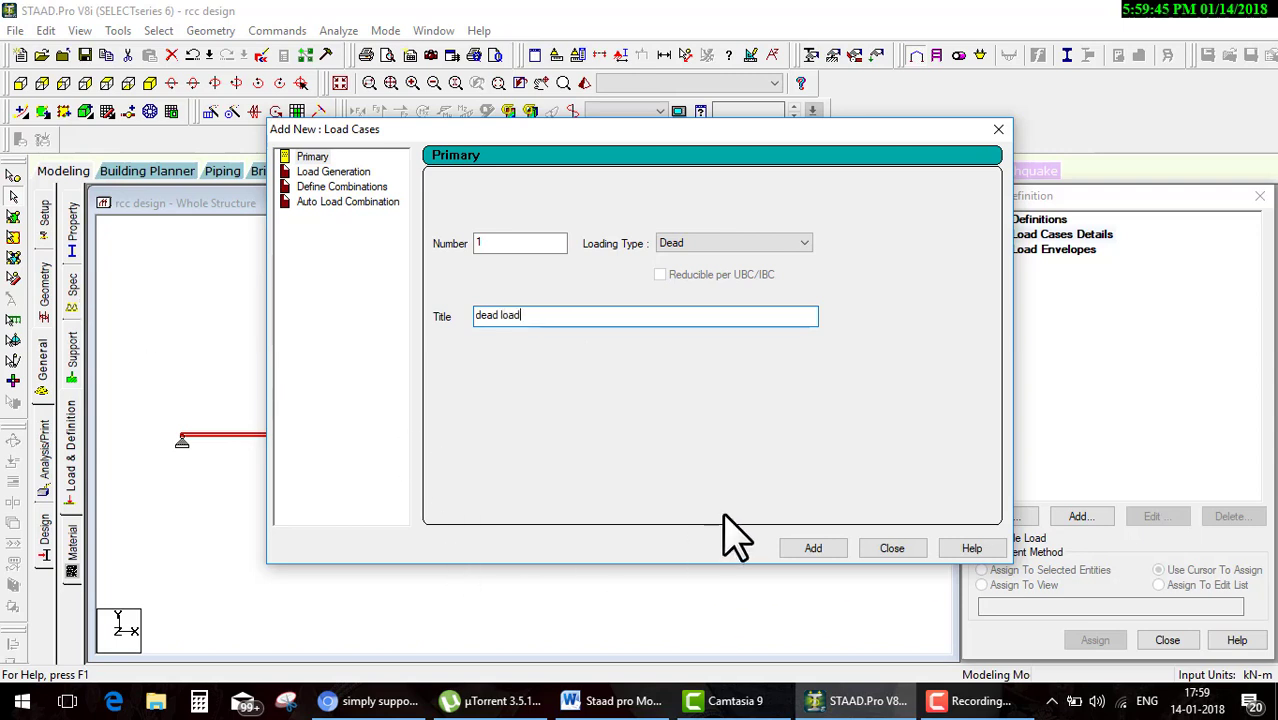
{"action": "left_click", "coordinate": [828, 548]}
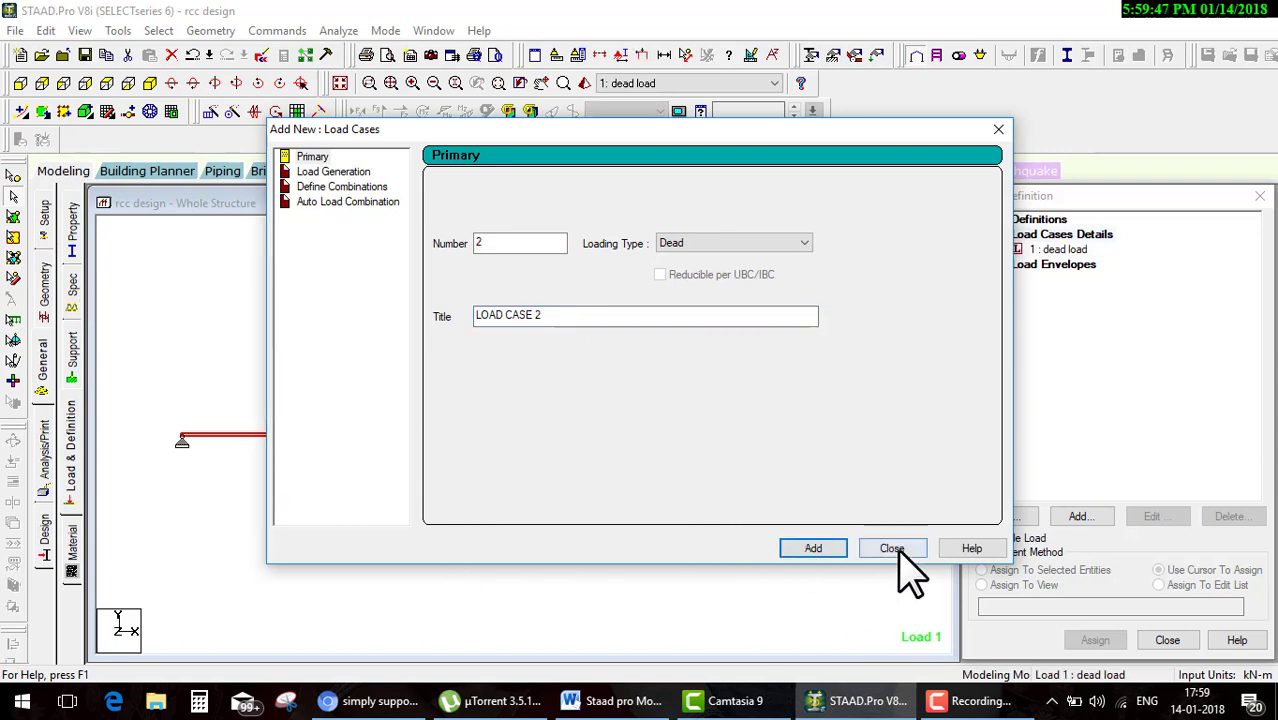
{"action": "left_click", "coordinate": [893, 550]}
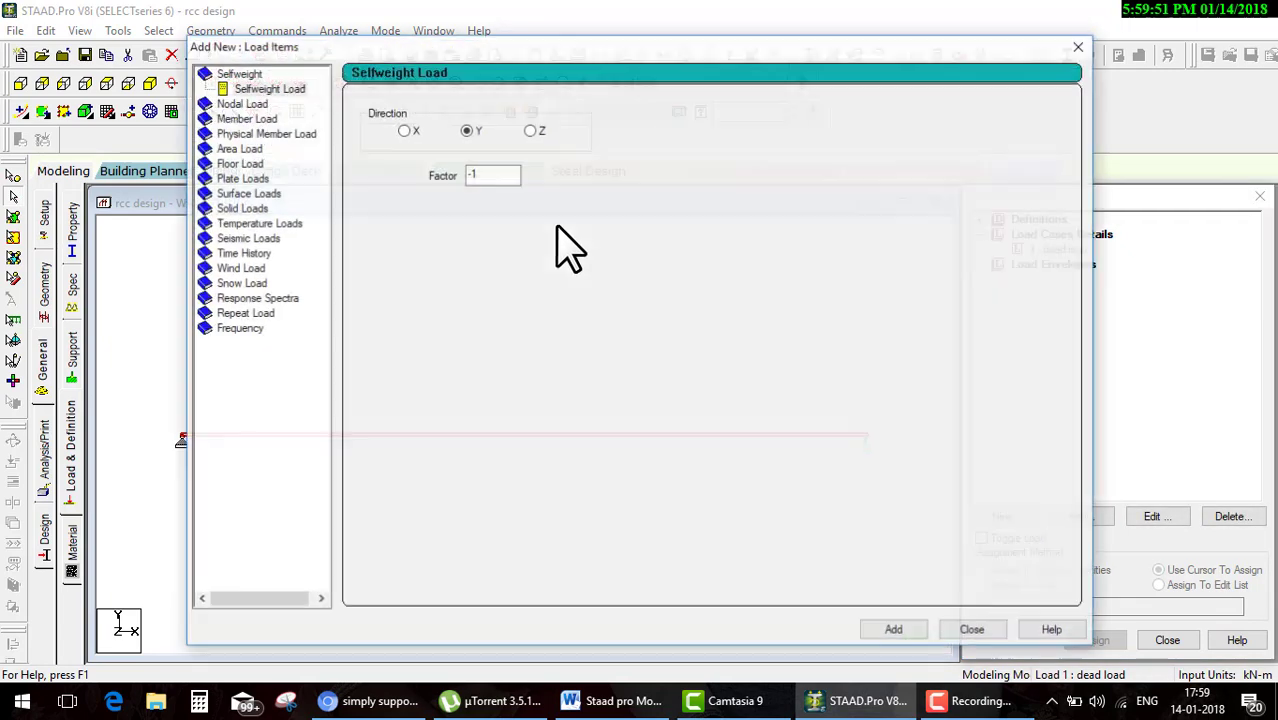
Add a -50 kN GY concentrated member force to the dead load case
{"action": "left_click", "coordinate": [258, 120]}
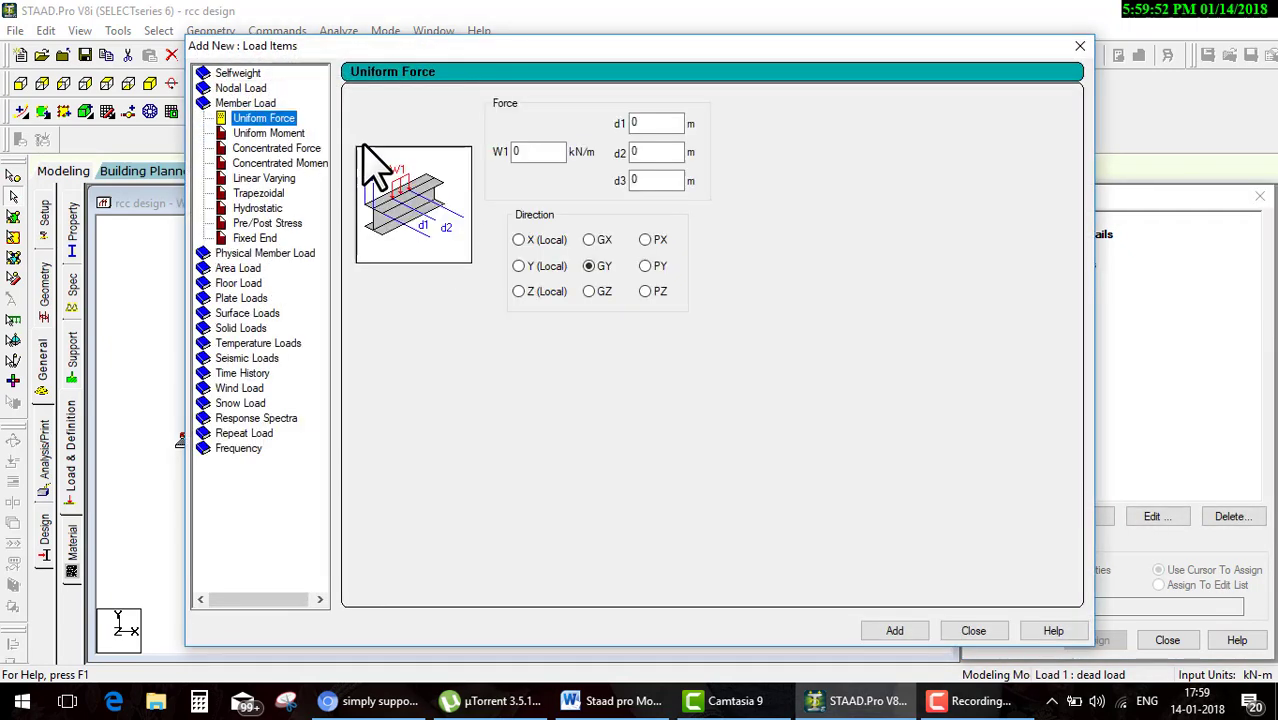
{"action": "left_click", "coordinate": [280, 149]}
{"action": "type", "text": "-50"}
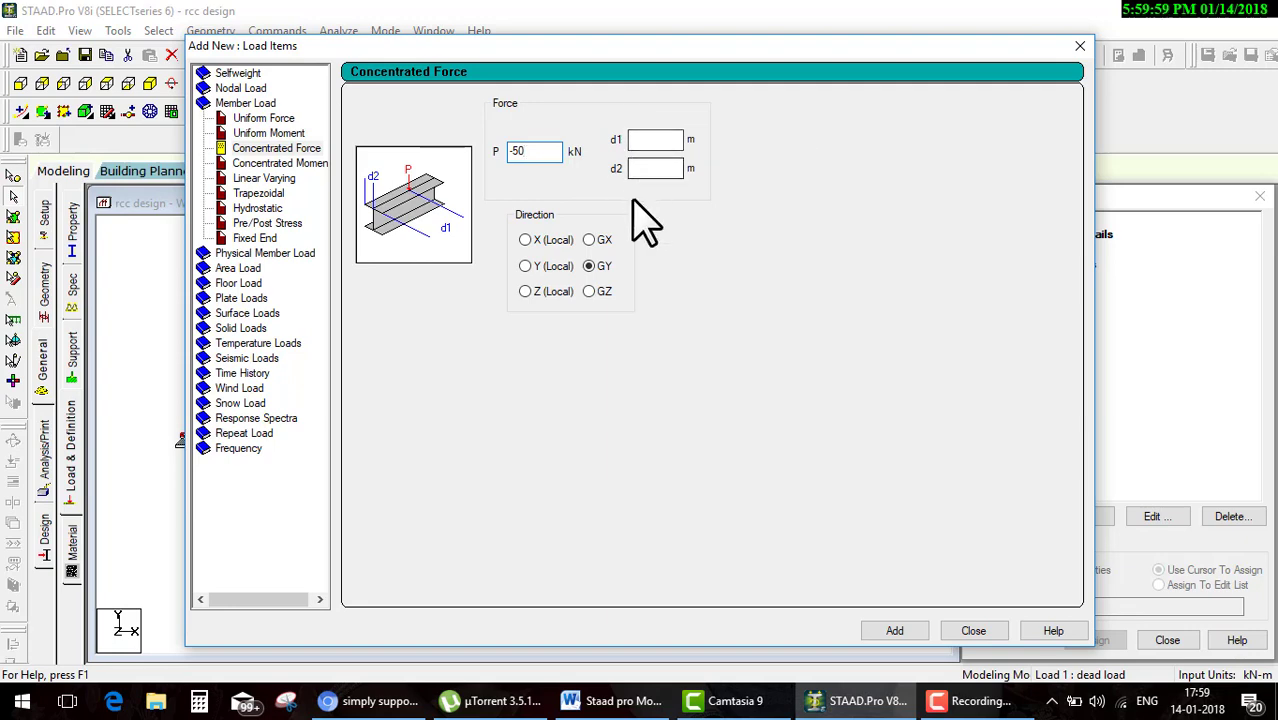
{"action": "left_click", "coordinate": [897, 632]}
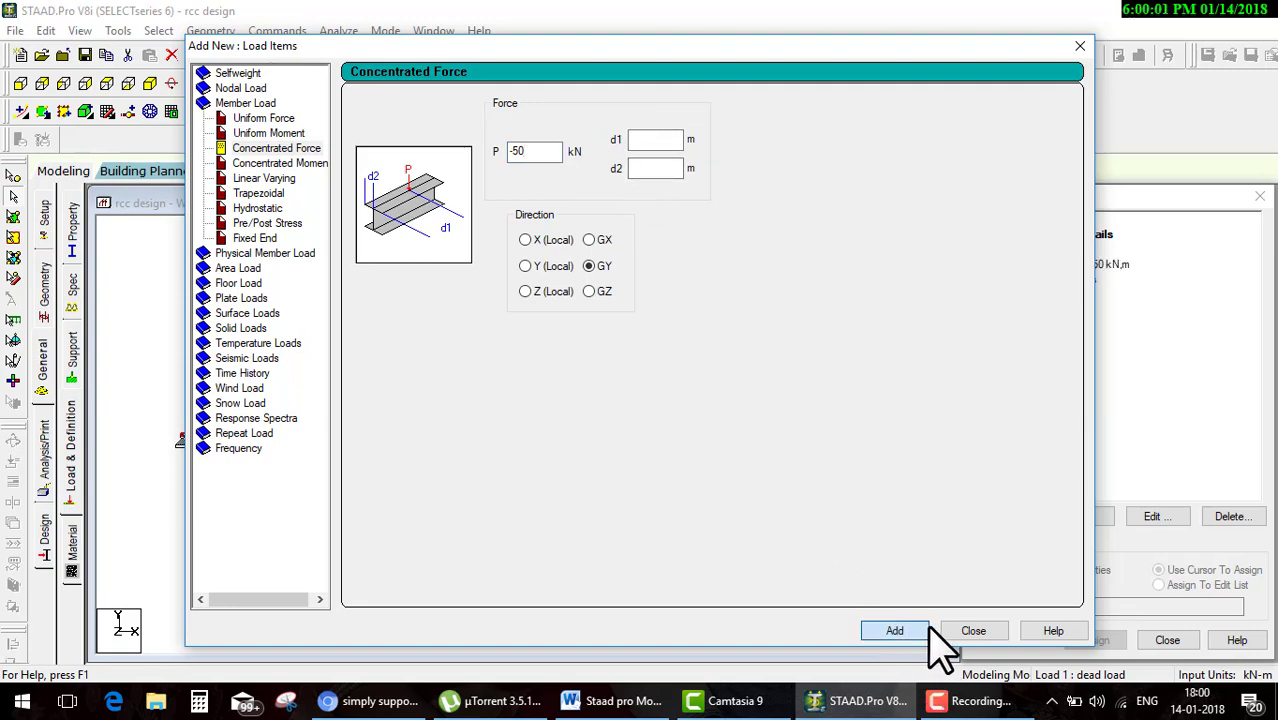
{"action": "left_click", "coordinate": [966, 634]}
{"action": "left_click", "coordinate": [1052, 264]}
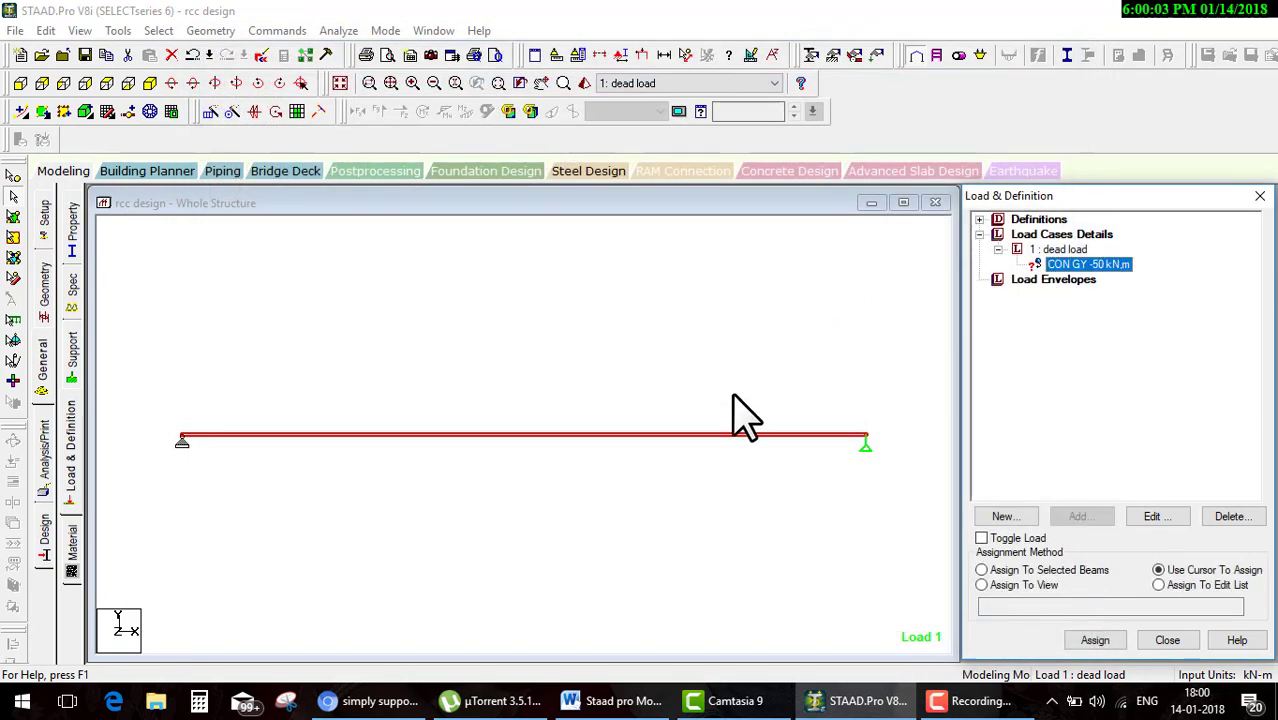
Assign the CON GY -50 kN concentrated load to beam 1 at midspan
{"action": "left_click", "coordinate": [1055, 571]}
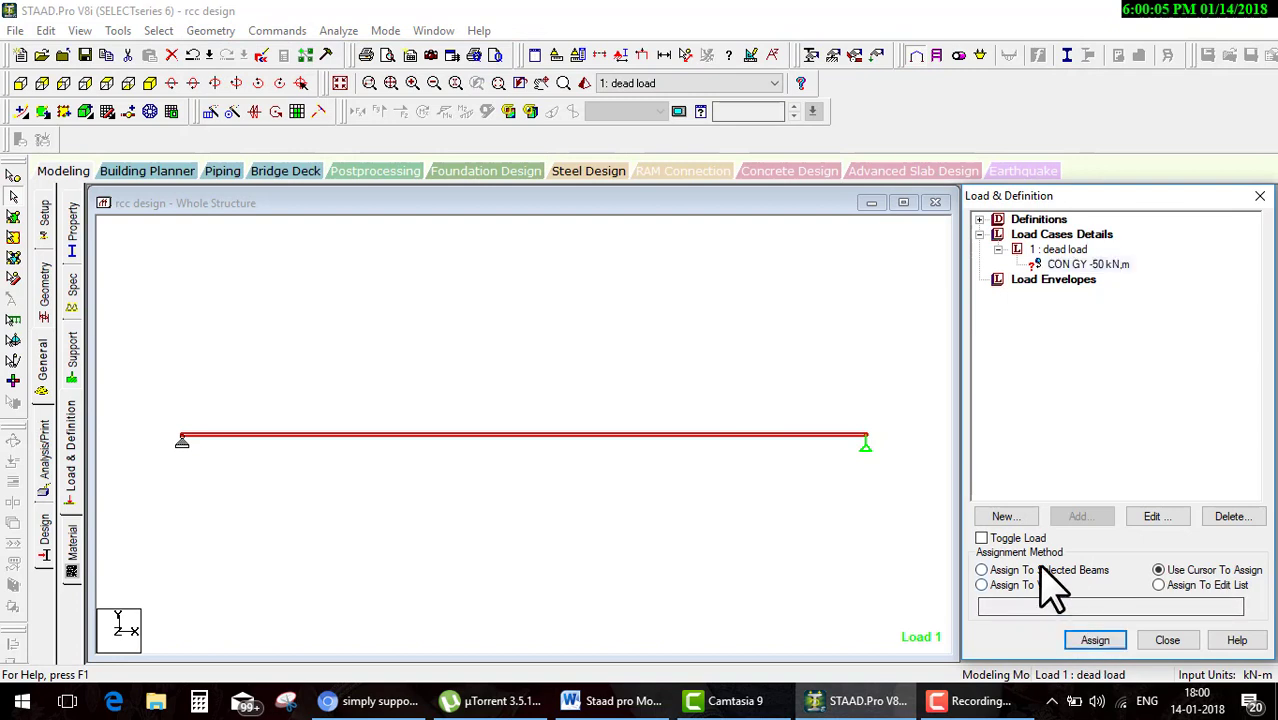
{"action": "left_click", "coordinate": [1097, 638]}
{"action": "left_click", "coordinate": [1048, 476]}
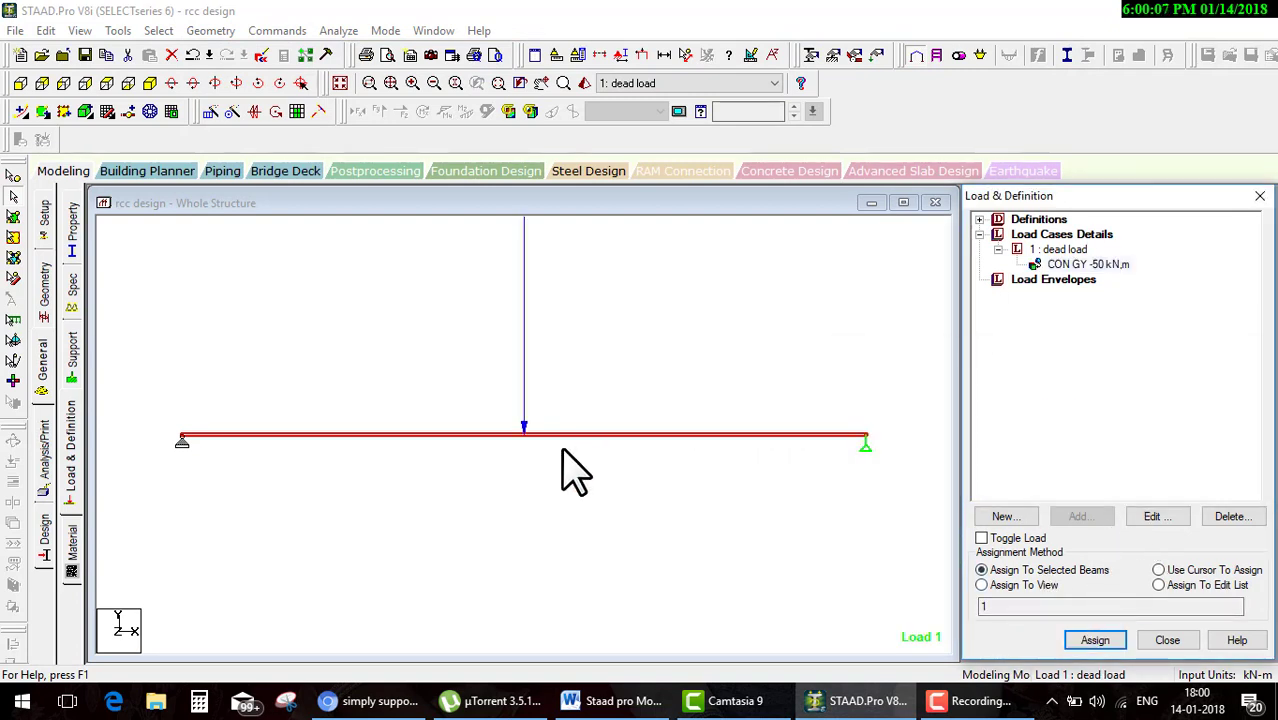
{"action": "left_click", "coordinate": [575, 397]}
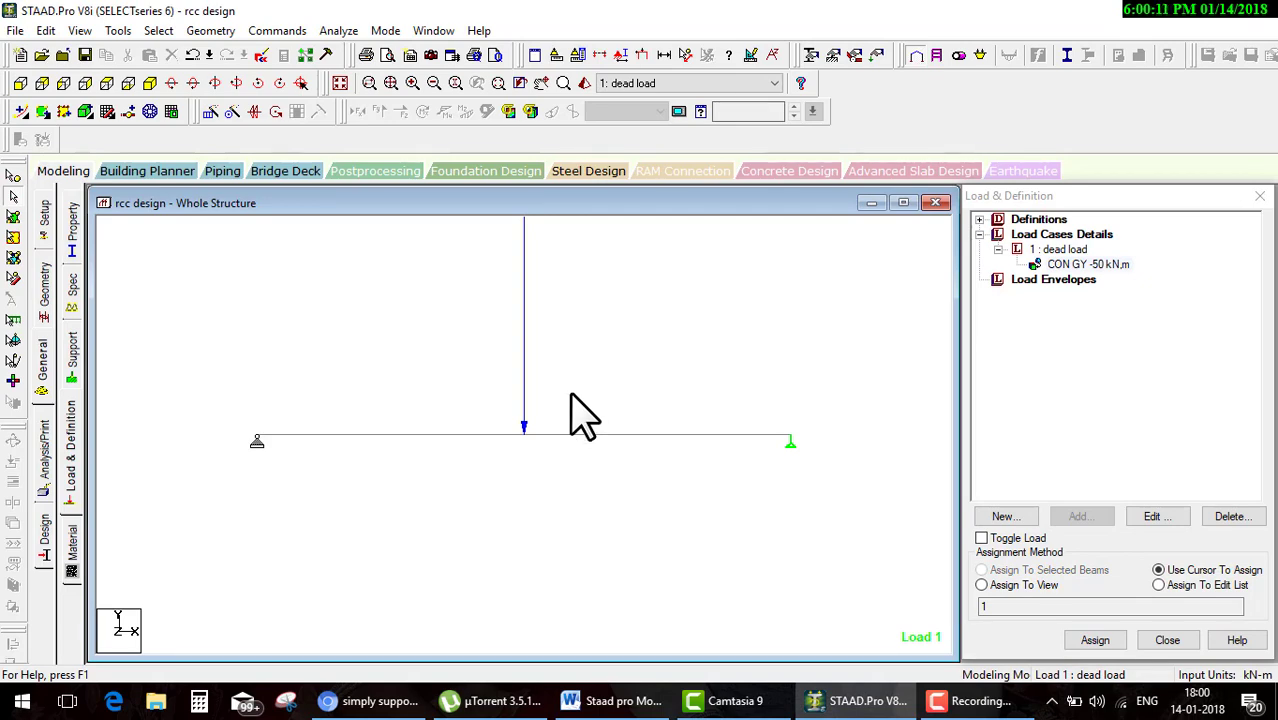
{"action": "left_click", "coordinate": [620, 56]}
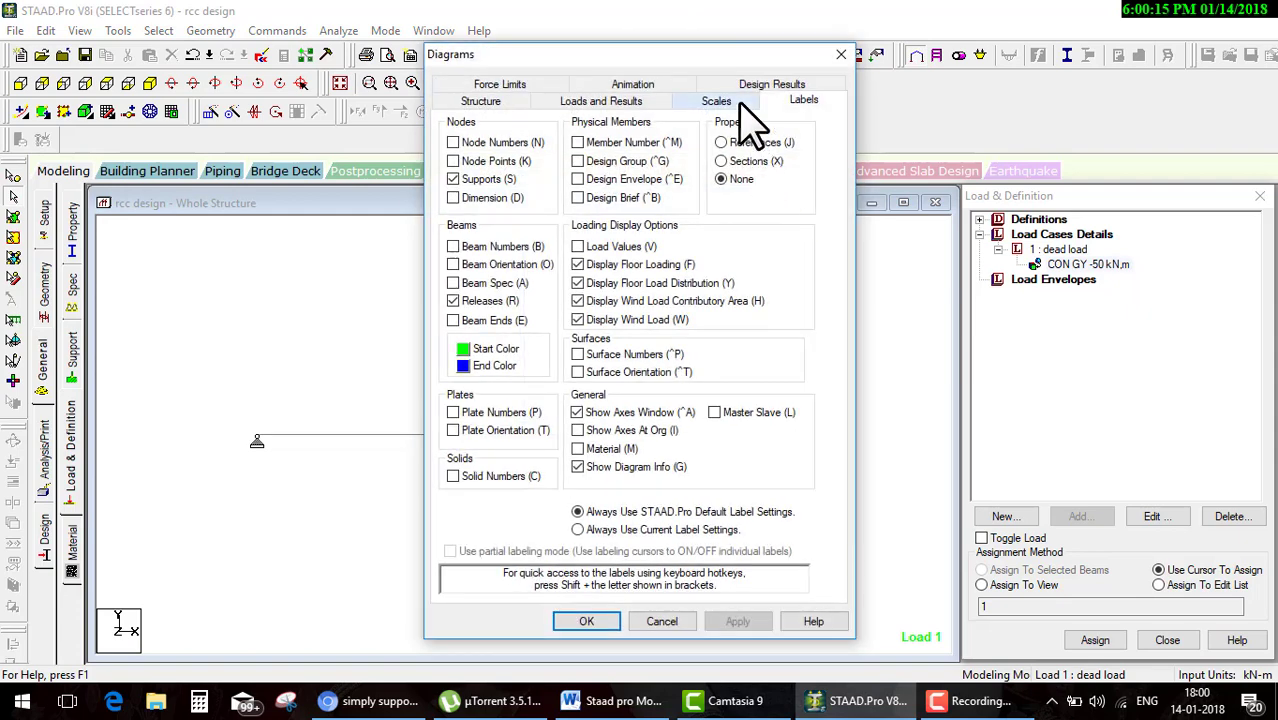
Lower the Point Force display scale to 35 kN per m with Apply Immediately on
{"action": "left_click", "coordinate": [738, 100]}
{"action": "left_click_drag", "start_coordinate": [713, 60], "coordinate": [981, 63]}
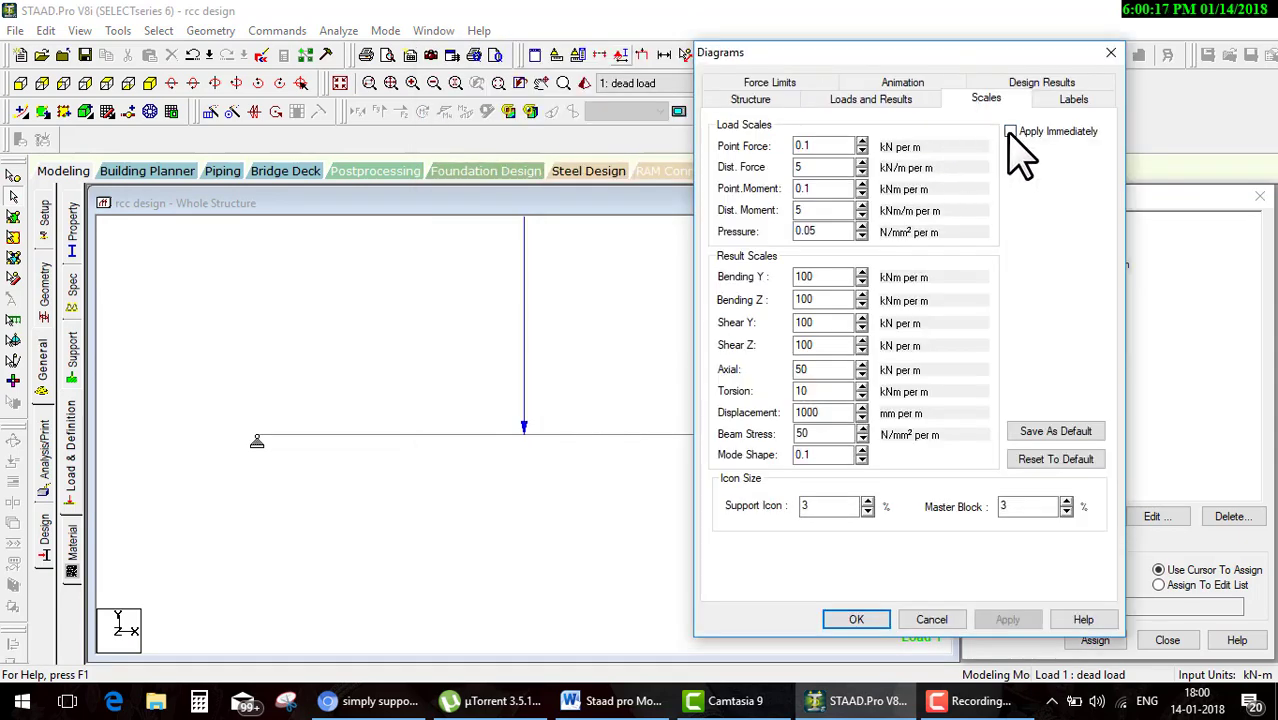
{"action": "left_click", "coordinate": [1011, 132]}
{"action": "left_click_drag", "start_coordinate": [717, 152], "coordinate": [920, 156]}
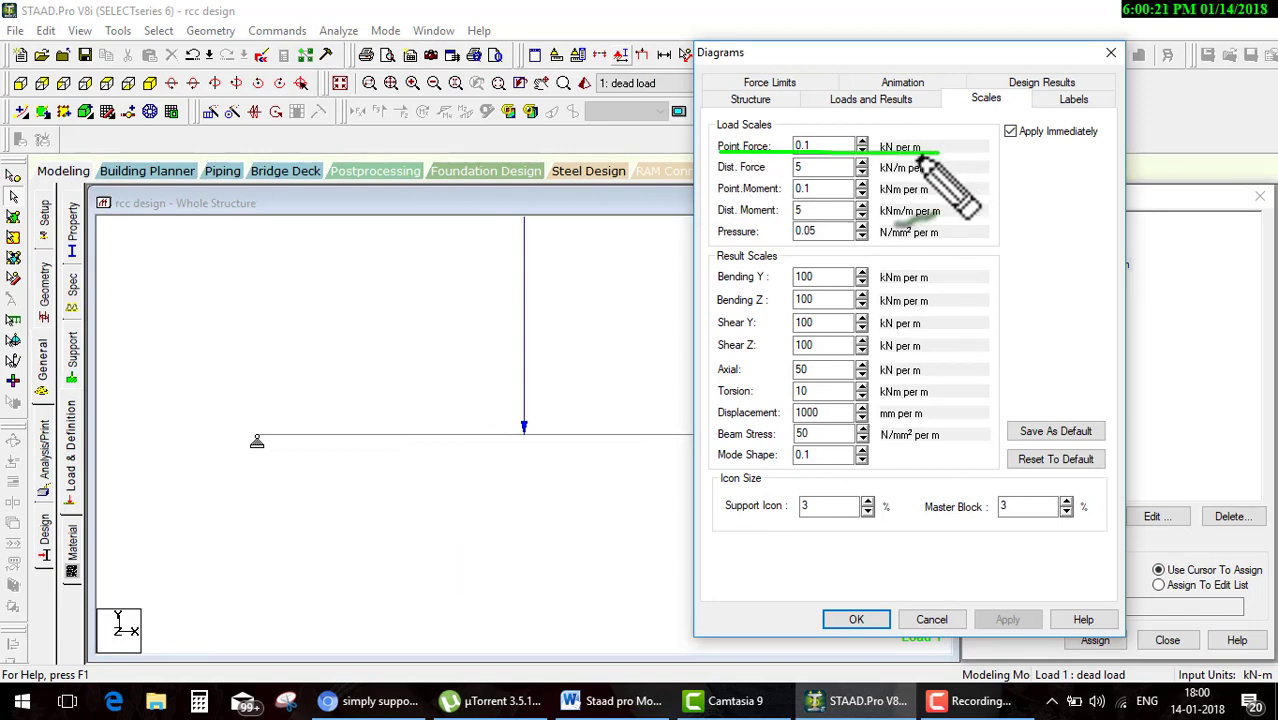
{"action": "key", "text": "Escape"}
{"action": "type", "text": "35"}
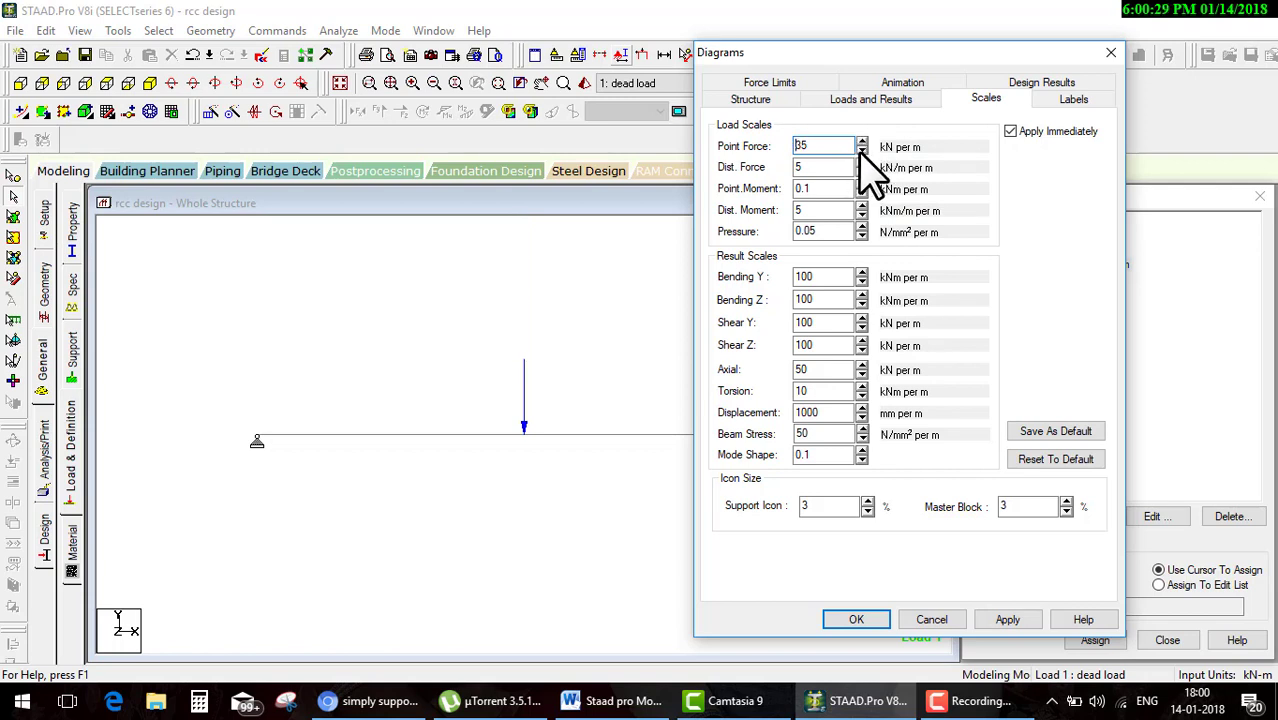
{"action": "left_click", "coordinate": [861, 152]}
{"action": "left_click", "coordinate": [852, 618]}
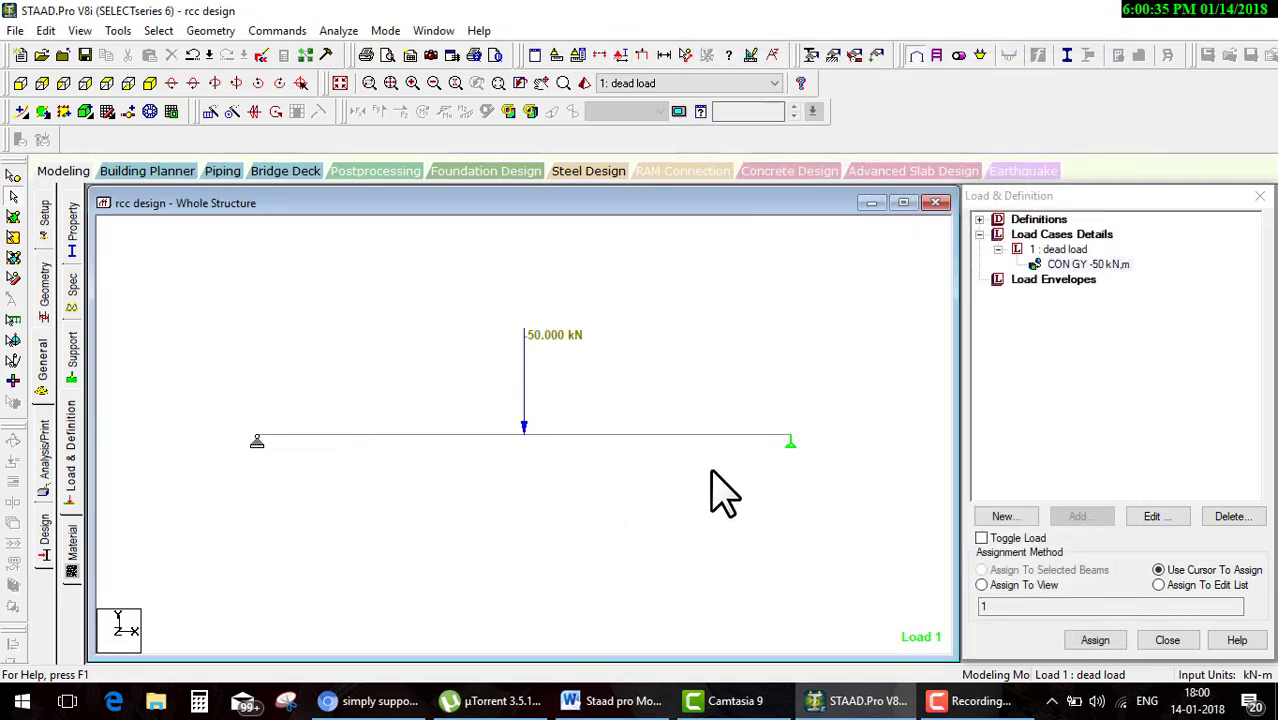
{"action": "left_click", "coordinate": [43, 458]}
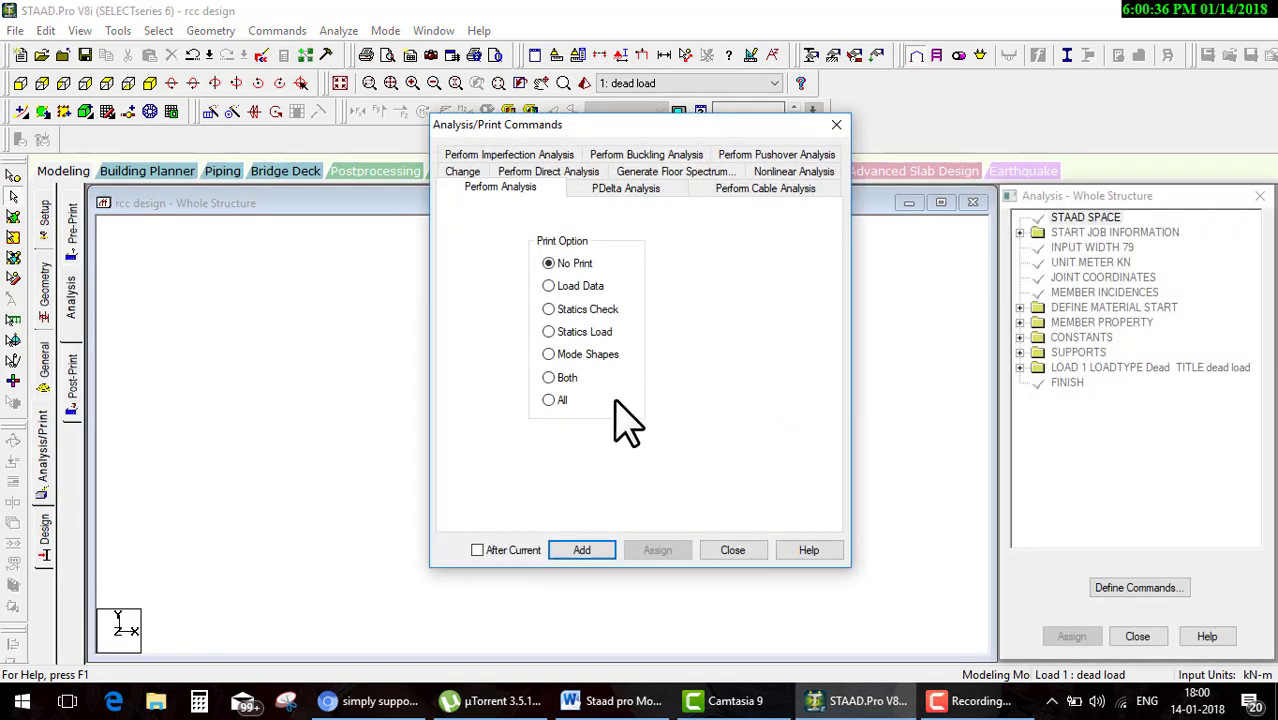
Add a PERFORM ANALYSIS command with the Print All option
{"action": "left_click", "coordinate": [550, 400]}
{"action": "left_click", "coordinate": [582, 550]}
{"action": "left_click", "coordinate": [732, 550]}
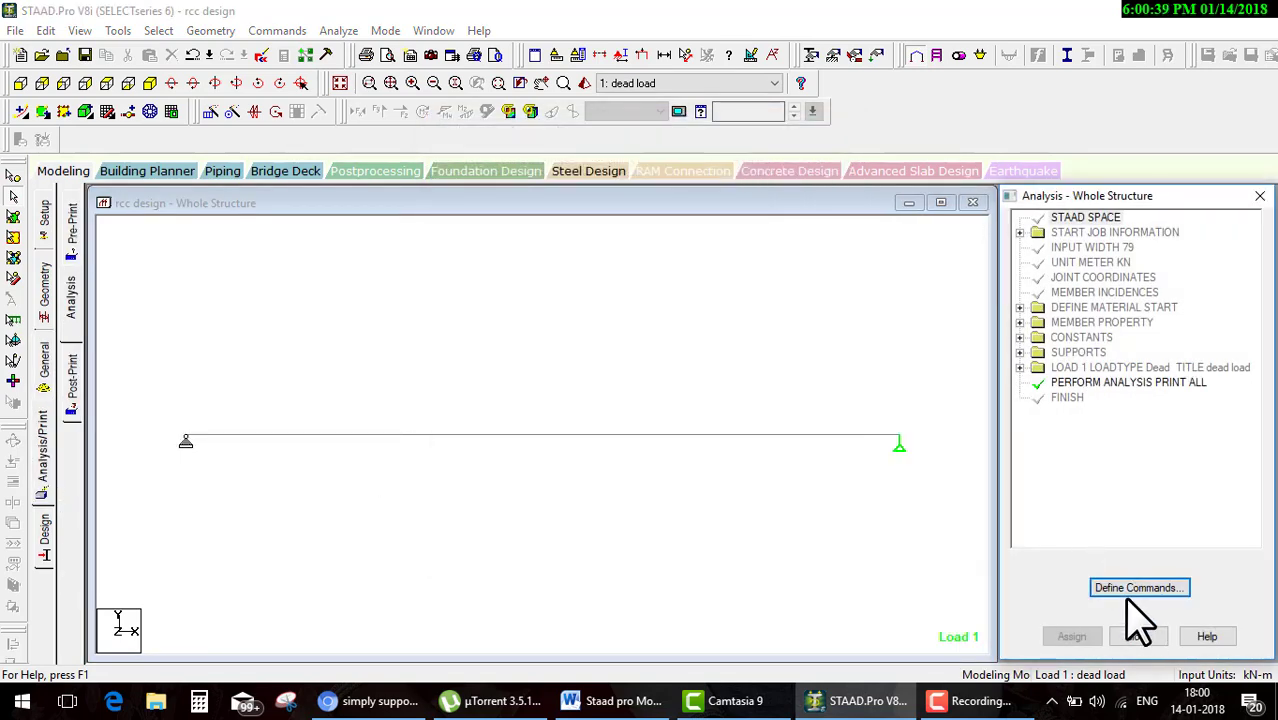
Save the rcc design model and run the analysis to completion
{"action": "left_click", "coordinate": [338, 31]}
{"action": "left_click", "coordinate": [350, 48]}
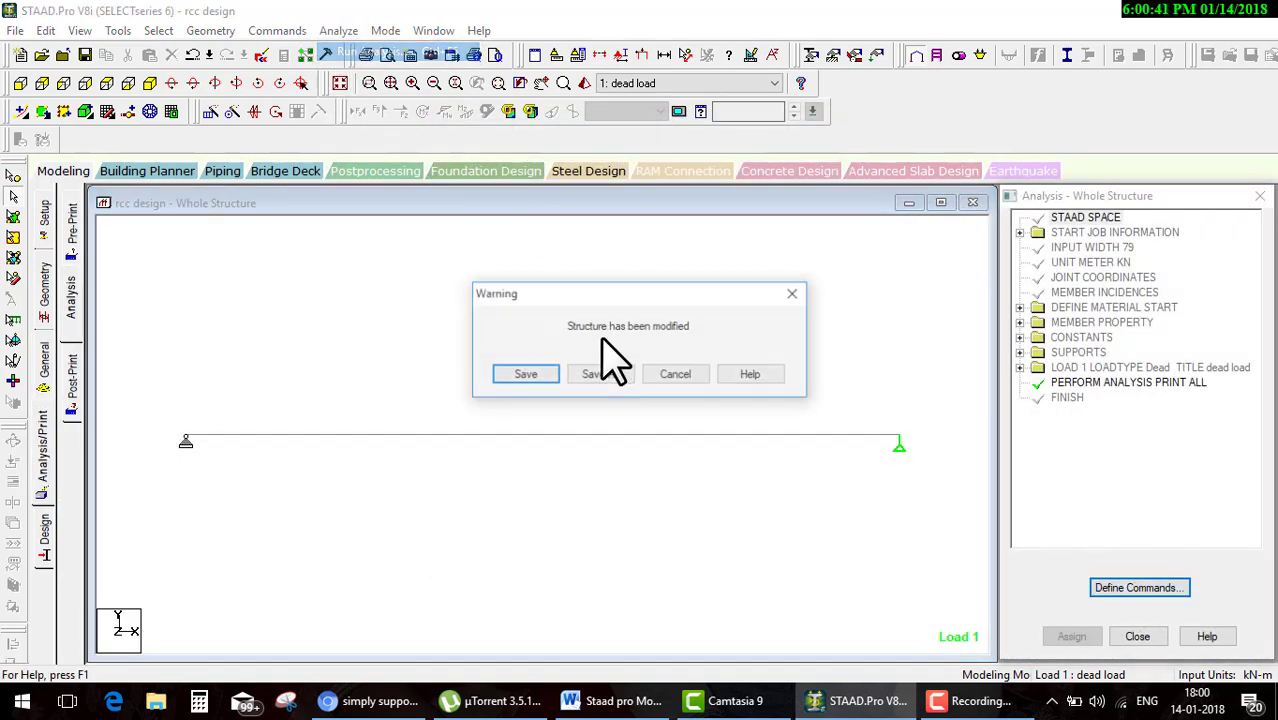
{"action": "left_click", "coordinate": [540, 372]}
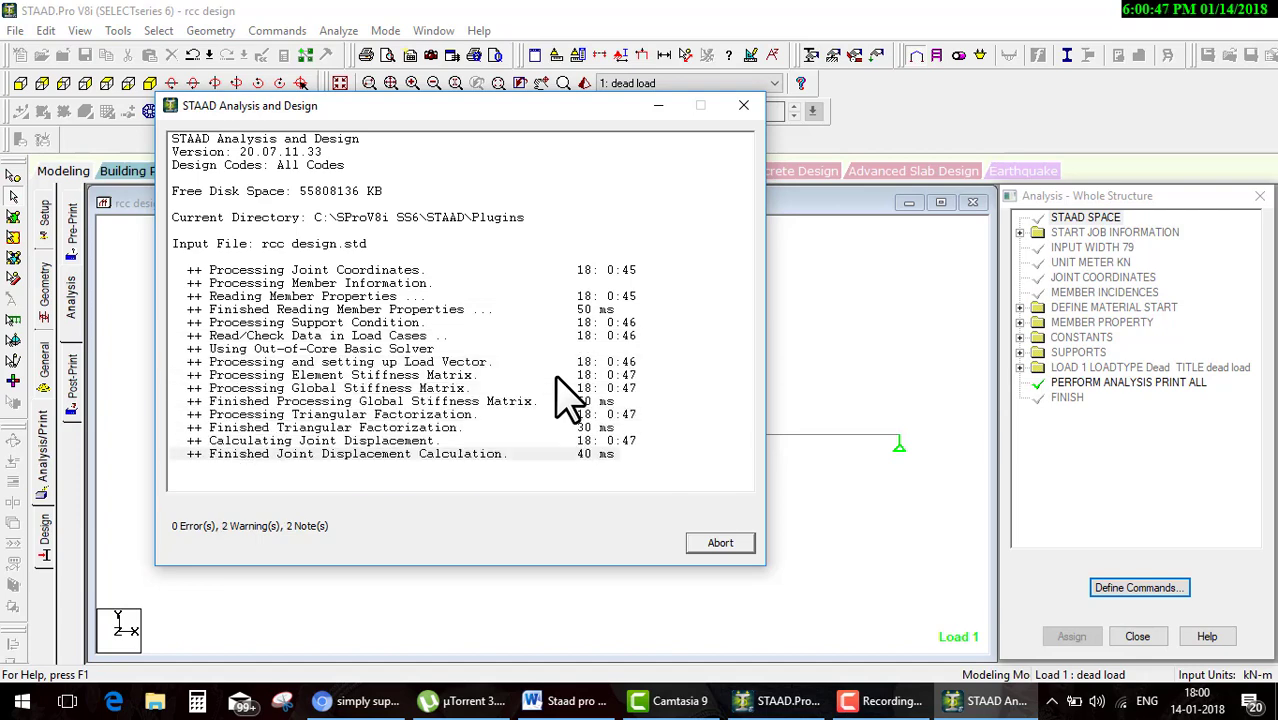
{"action": "left_click", "coordinate": [719, 543]}
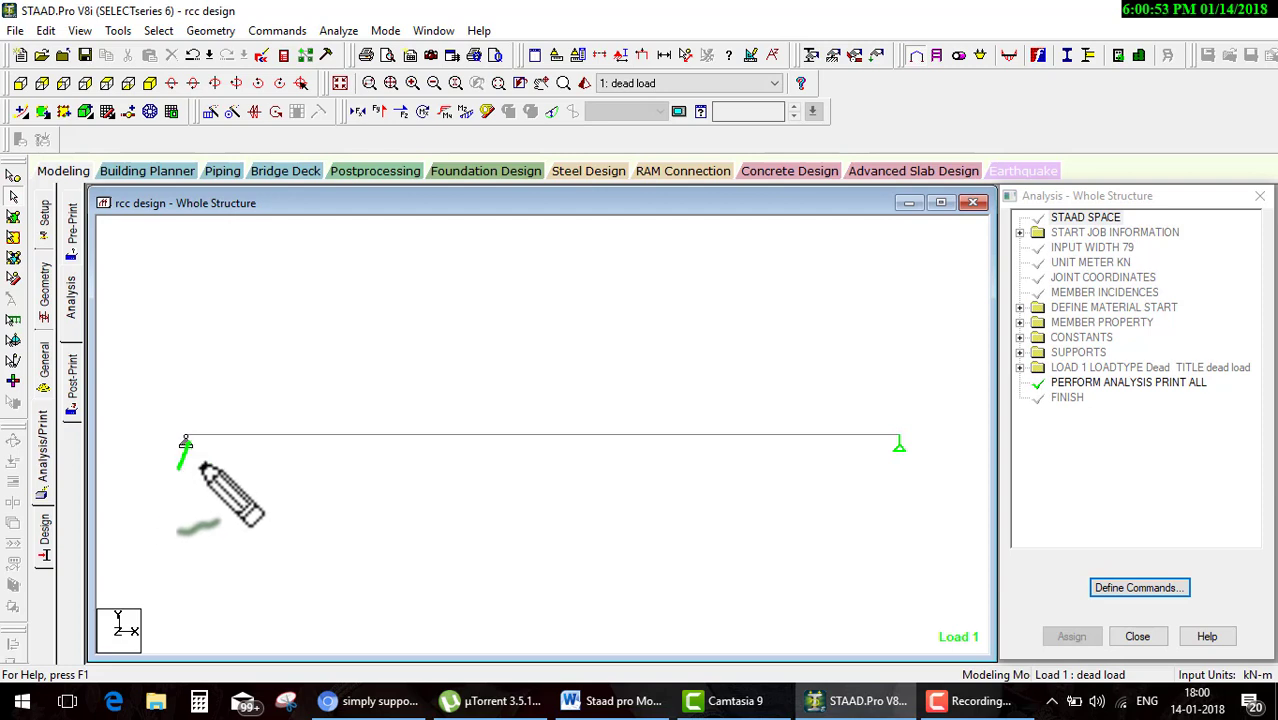
Clear the pen annotations and enter Postprocessing with load case 1 dead load selected
{"action": "mouse_move", "coordinate": [183, 440]}
{"action": "left_mouse_down"}
{"action": "mouse_move", "coordinate": [193, 566]}
{"action": "mouse_move", "coordinate": [225, 545]}
{"action": "mouse_move", "coordinate": [214, 567]}
{"action": "left_mouse_up"}
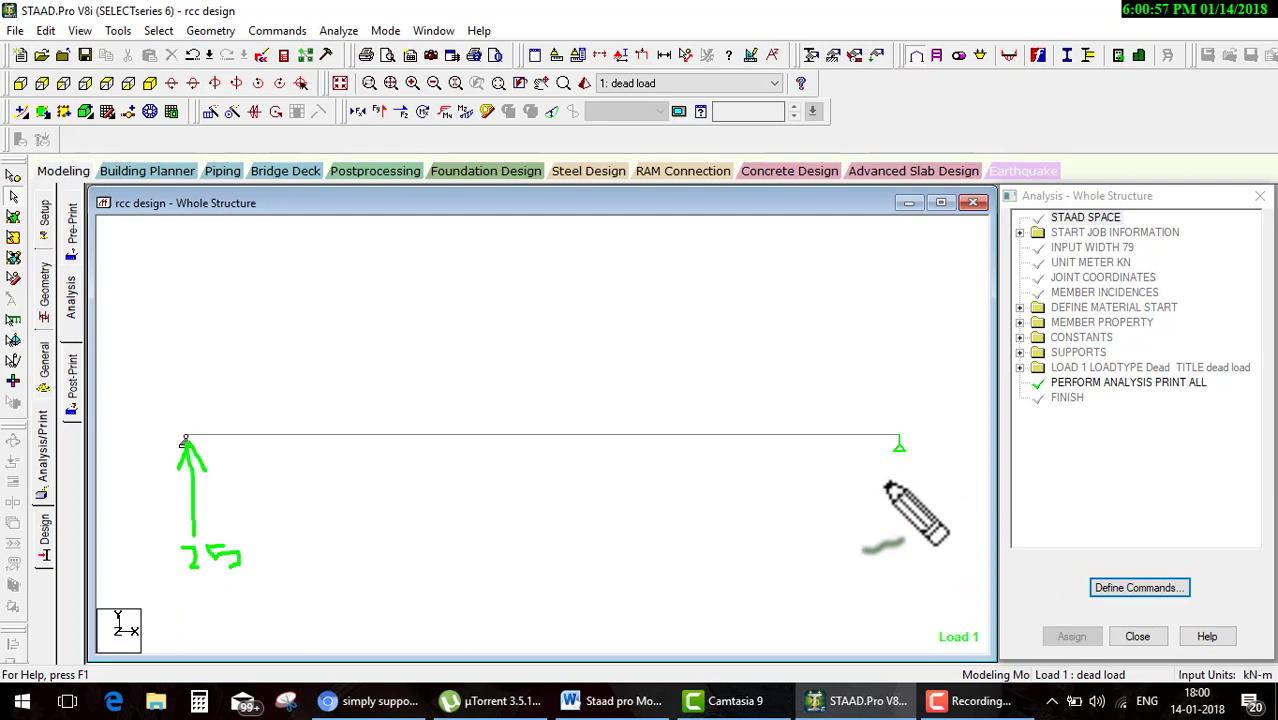
{"action": "key", "text": "Escape"}
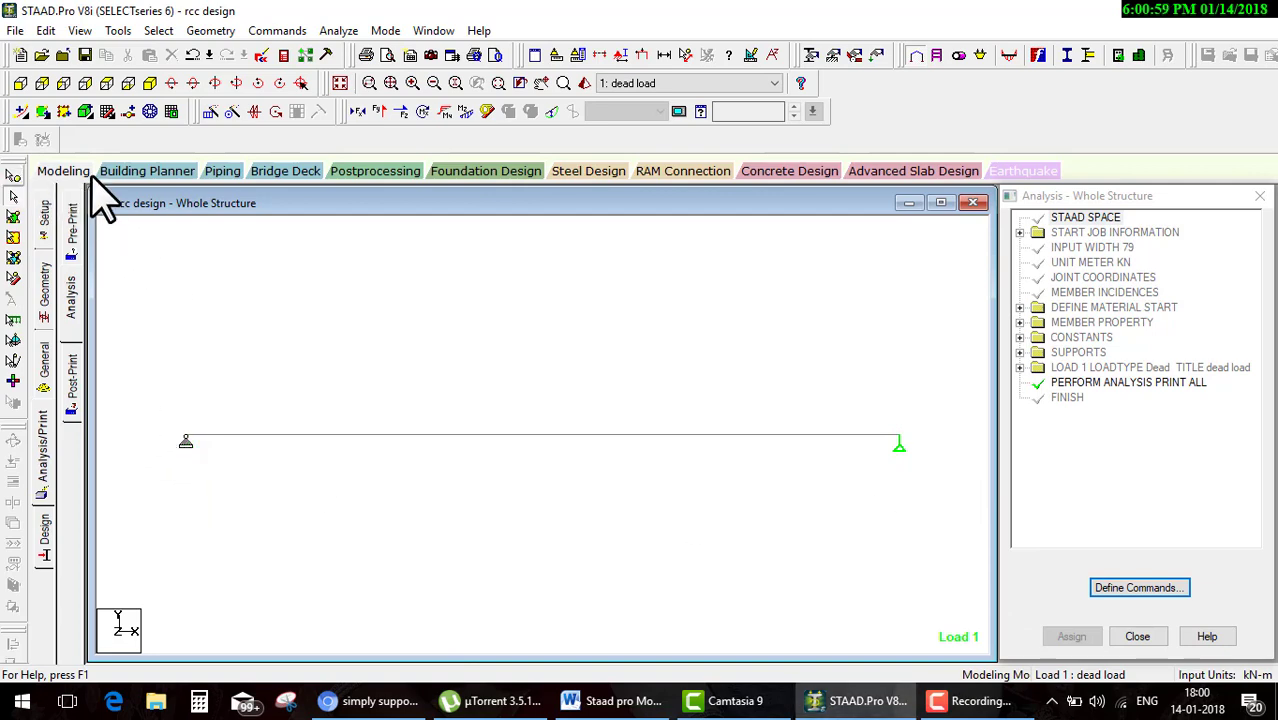
{"action": "left_click", "coordinate": [375, 171]}
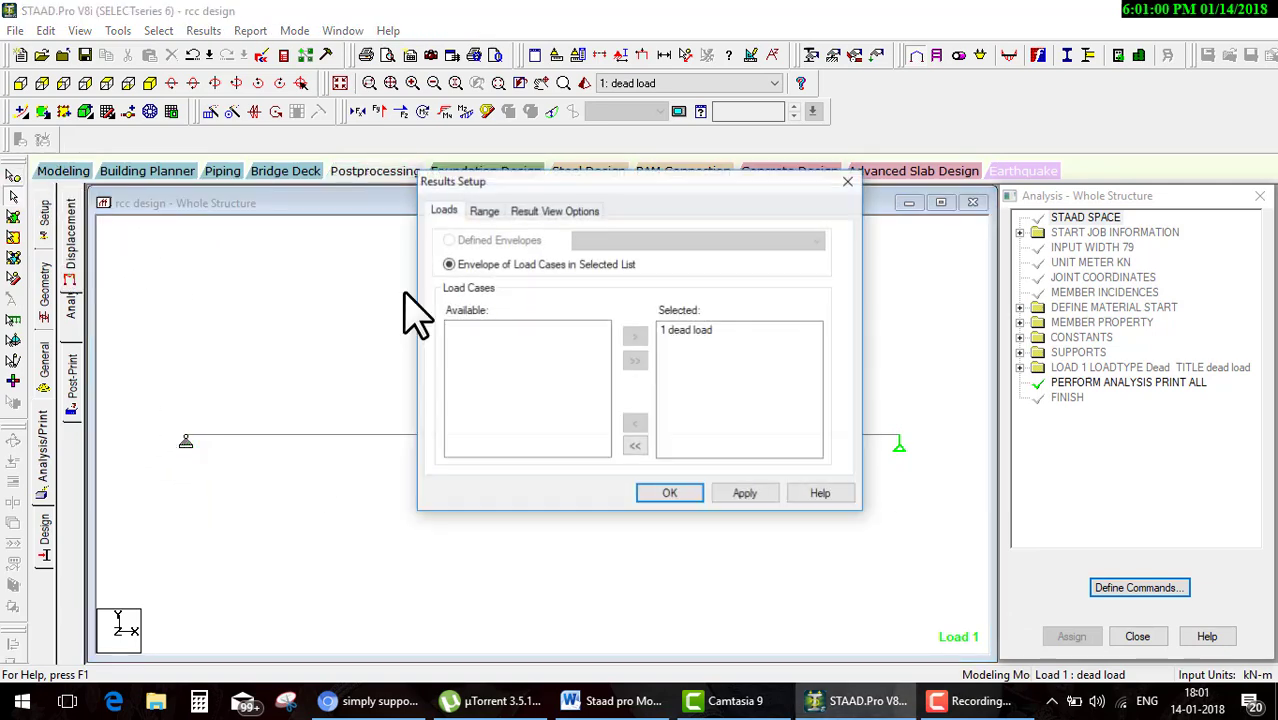
Confirm the dead load case and check the 25 kN reactions and statics check at both supports
{"action": "left_click", "coordinate": [670, 491]}
{"action": "left_click", "coordinate": [69, 310]}
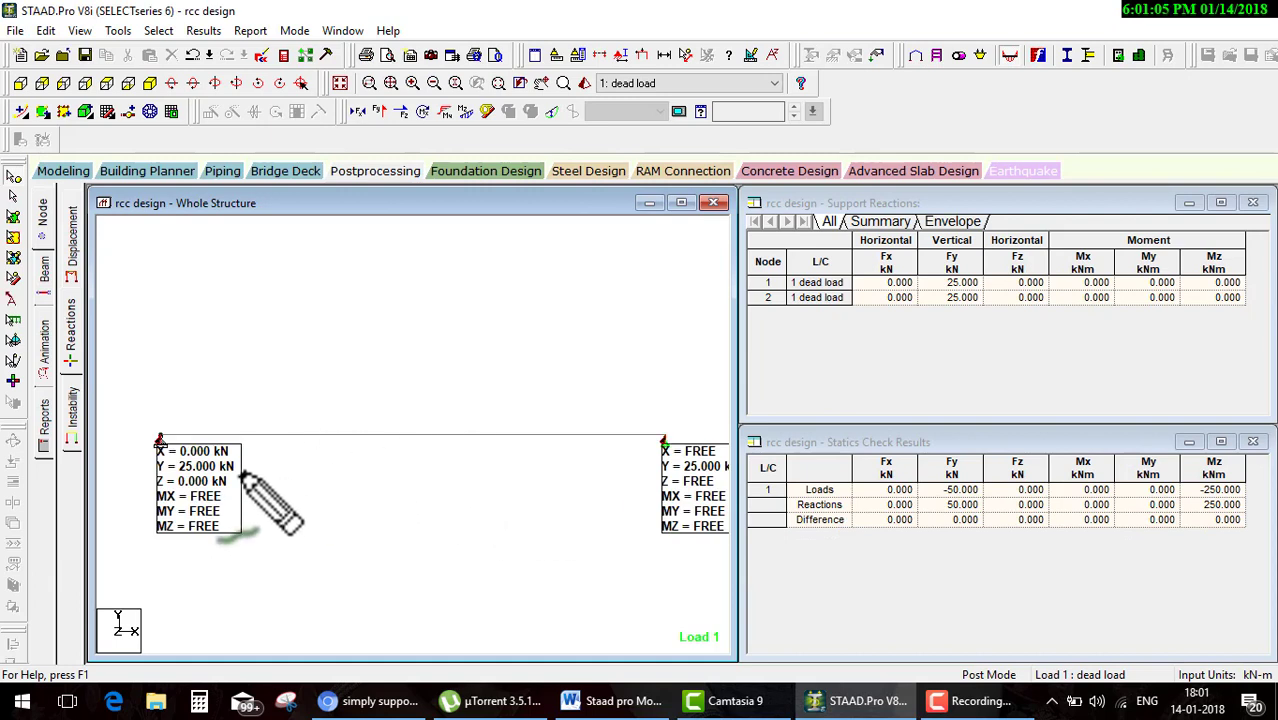
{"action": "left_click_drag", "start_coordinate": [243, 472], "coordinate": [292, 448]}
{"action": "left_click_drag", "start_coordinate": [648, 468], "coordinate": [684, 450]}
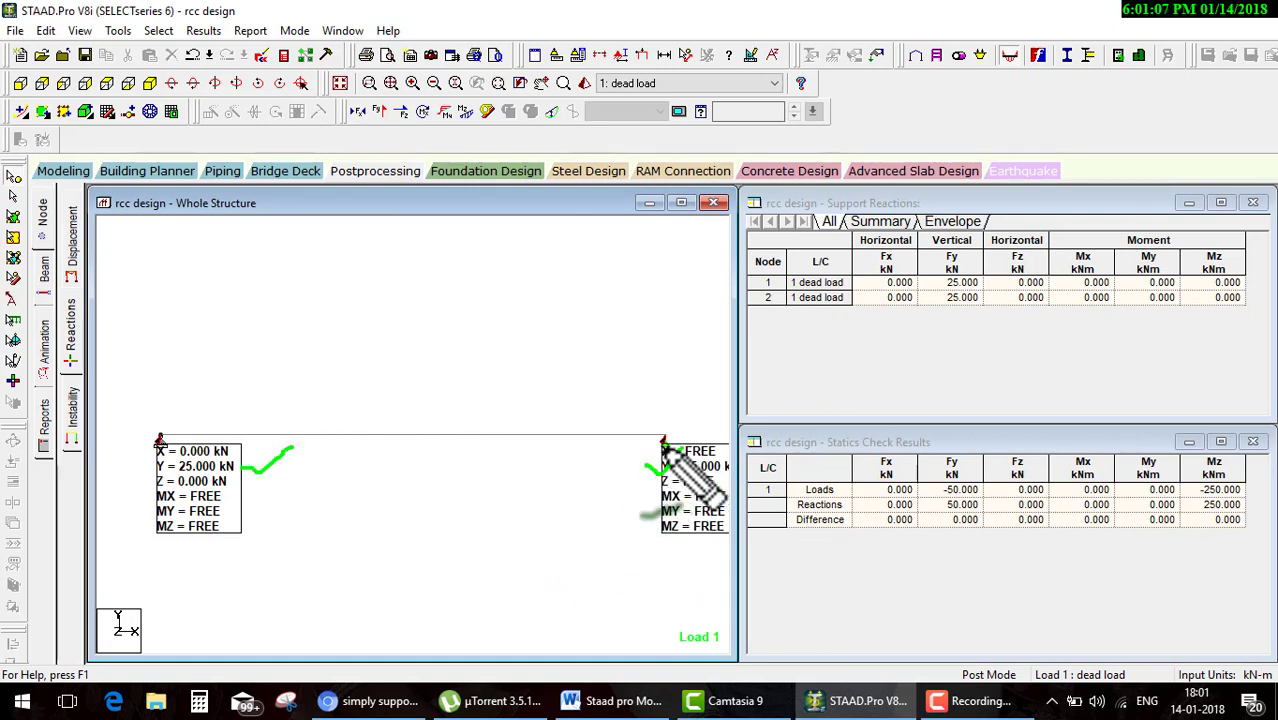
Note the downward load on the beam, then display the Bending Z moment diagram
{"action": "mouse_move", "coordinate": [432, 310]}
{"action": "left_mouse_down"}
{"action": "mouse_move", "coordinate": [436, 412]}
{"action": "mouse_move", "coordinate": [483, 358]}
{"action": "left_mouse_up"}
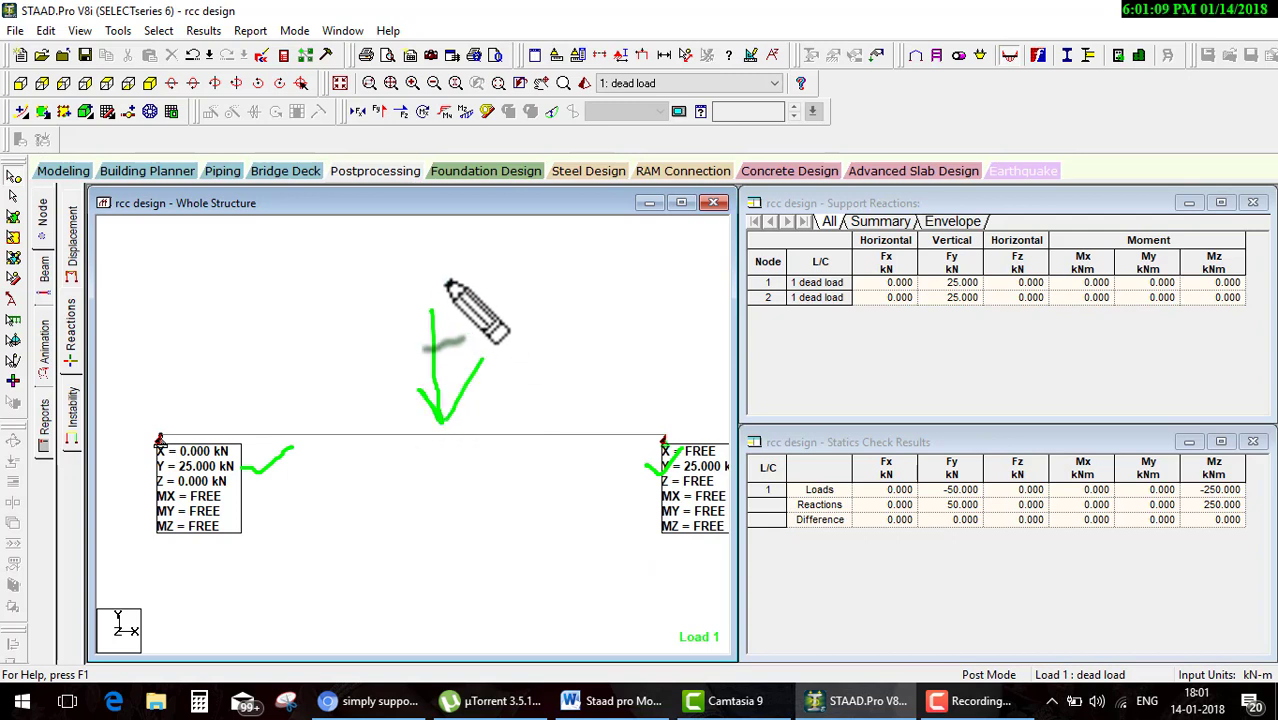
{"action": "left_click_drag", "start_coordinate": [437, 256], "coordinate": [465, 254]}
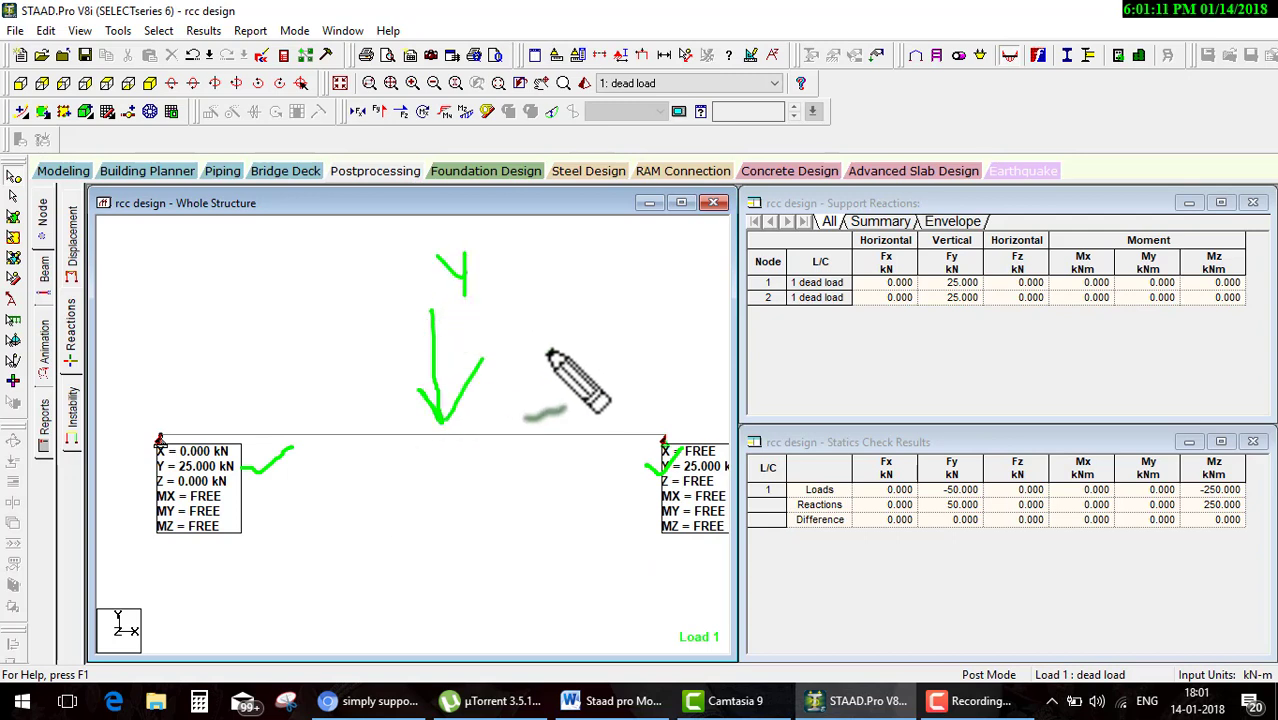
{"action": "key", "text": "Escape"}
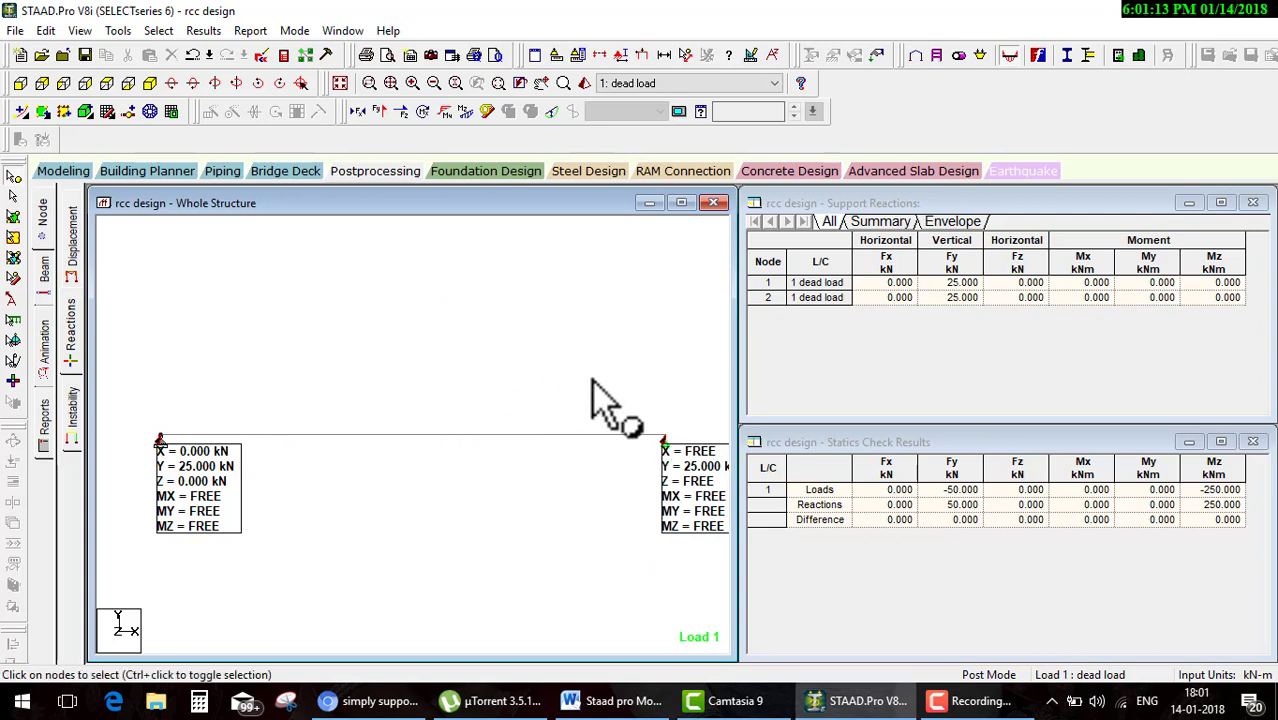
{"action": "left_click", "coordinate": [466, 111]}
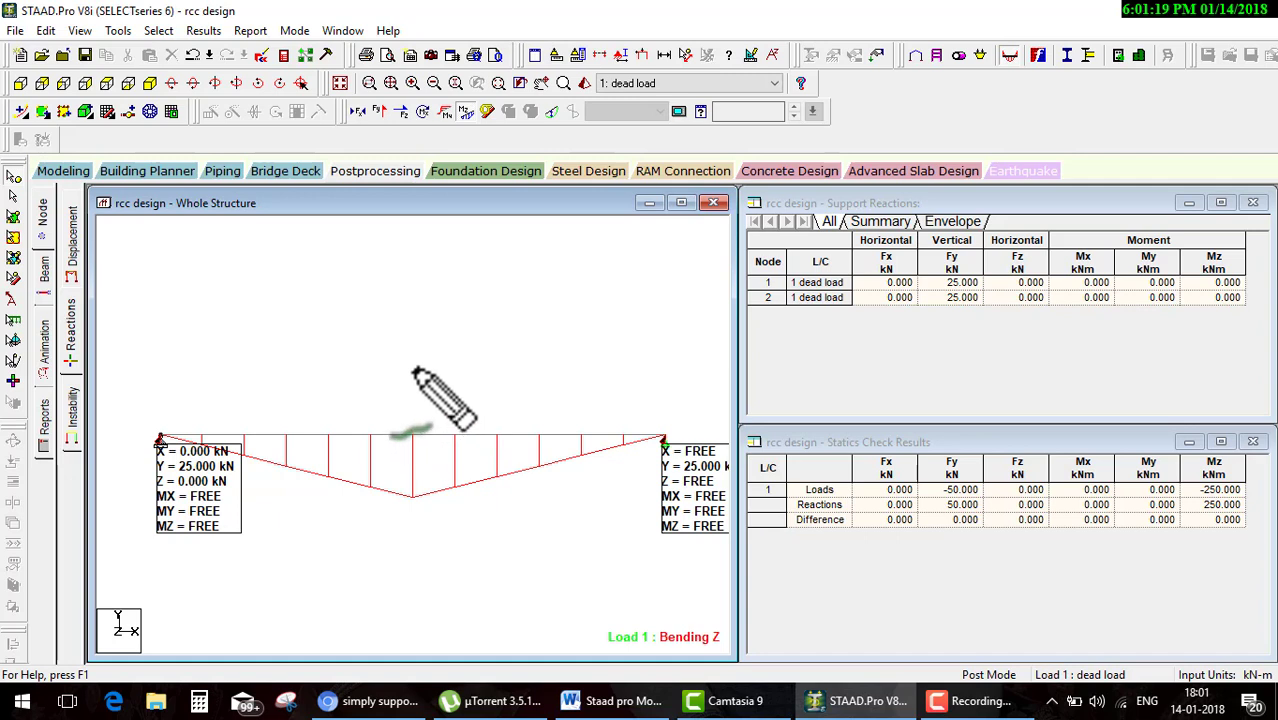
Mark the beam's midspan, 5 m from the left support, and its moment
{"action": "left_click_drag", "start_coordinate": [414, 370], "coordinate": [414, 553]}
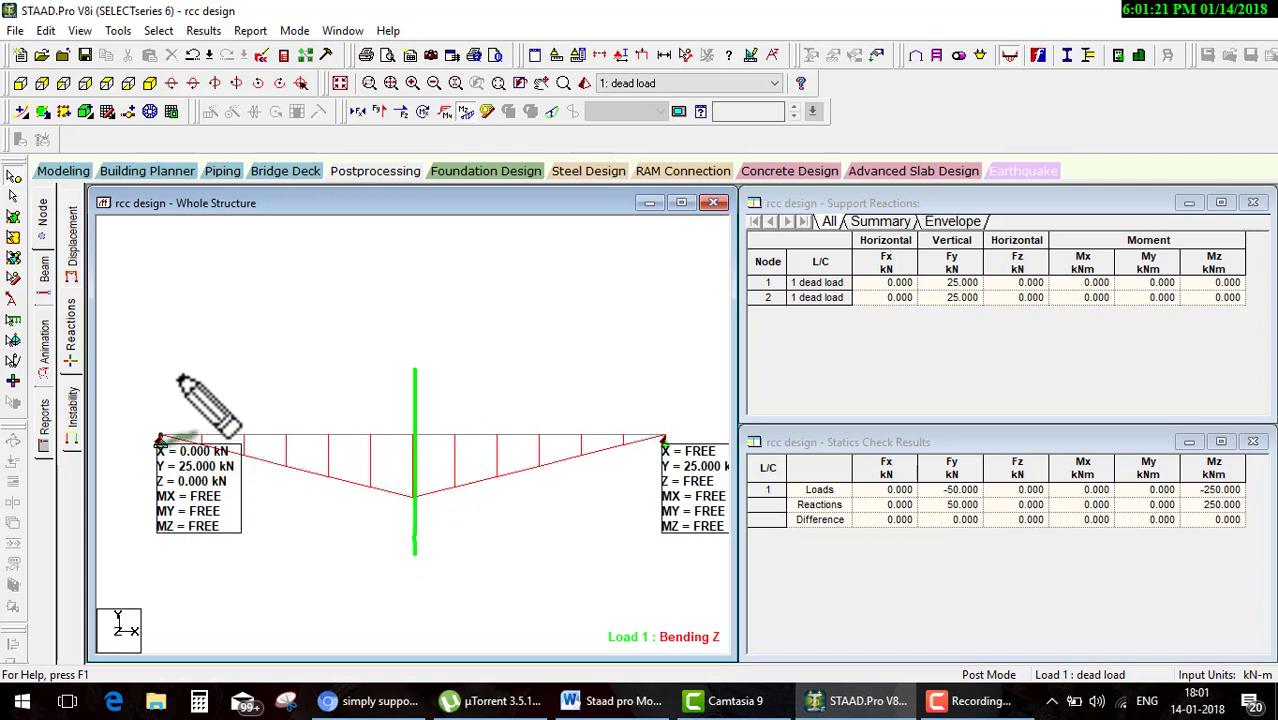
{"action": "mouse_move", "coordinate": [167, 373]}
{"action": "left_mouse_down"}
{"action": "mouse_move", "coordinate": [309, 408]}
{"action": "mouse_move", "coordinate": [406, 404]}
{"action": "mouse_move", "coordinate": [360, 422]}
{"action": "left_mouse_up"}
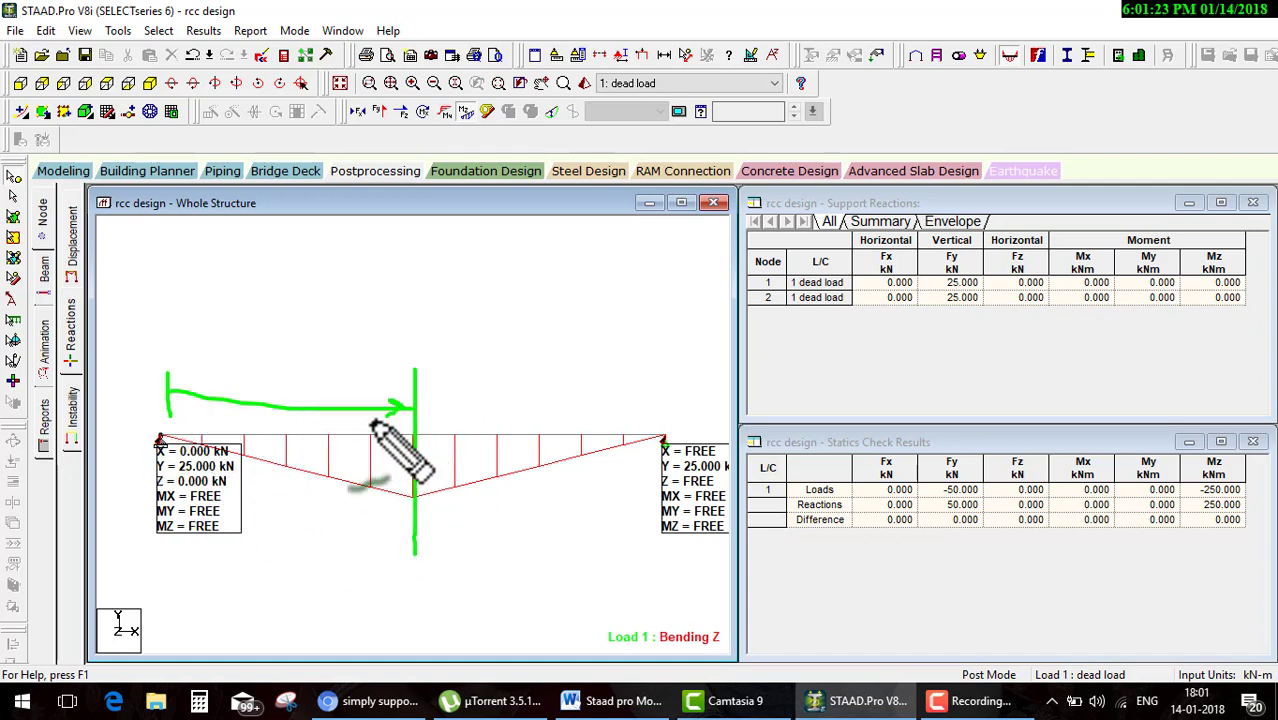
{"action": "left_click_drag", "start_coordinate": [283, 363], "coordinate": [290, 395]}
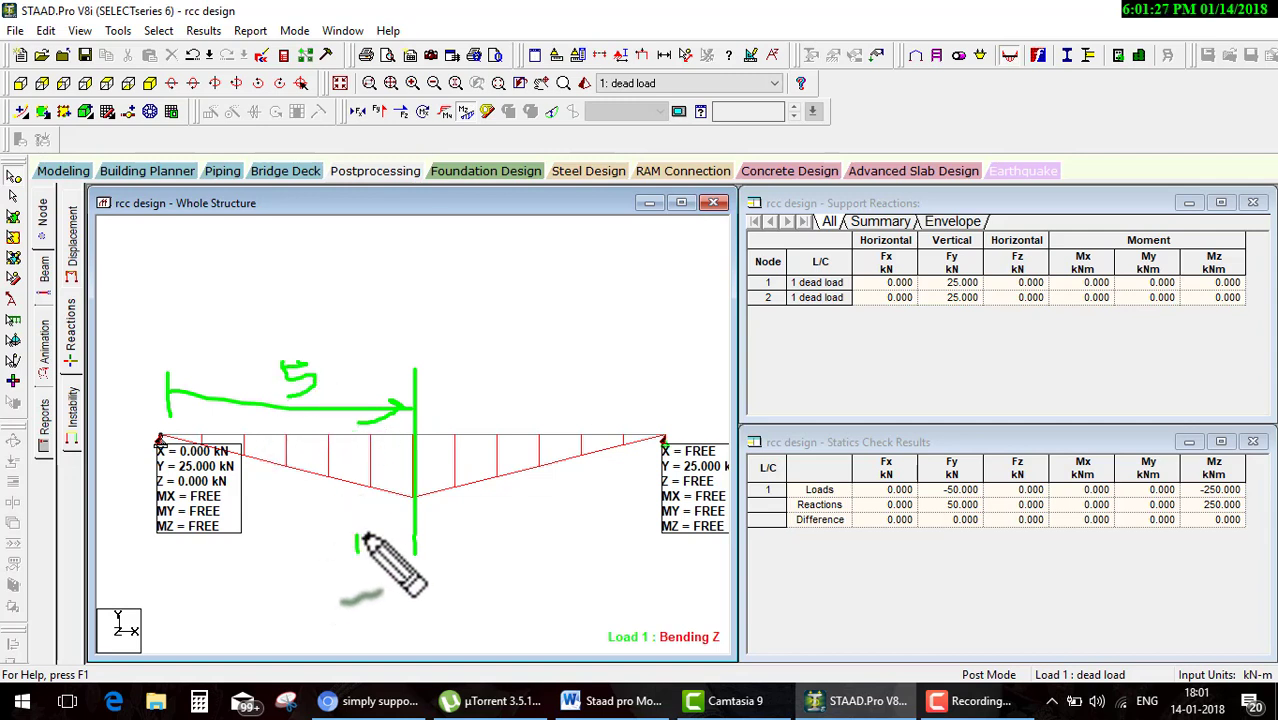
{"action": "left_click_drag", "start_coordinate": [356, 537], "coordinate": [403, 551]}
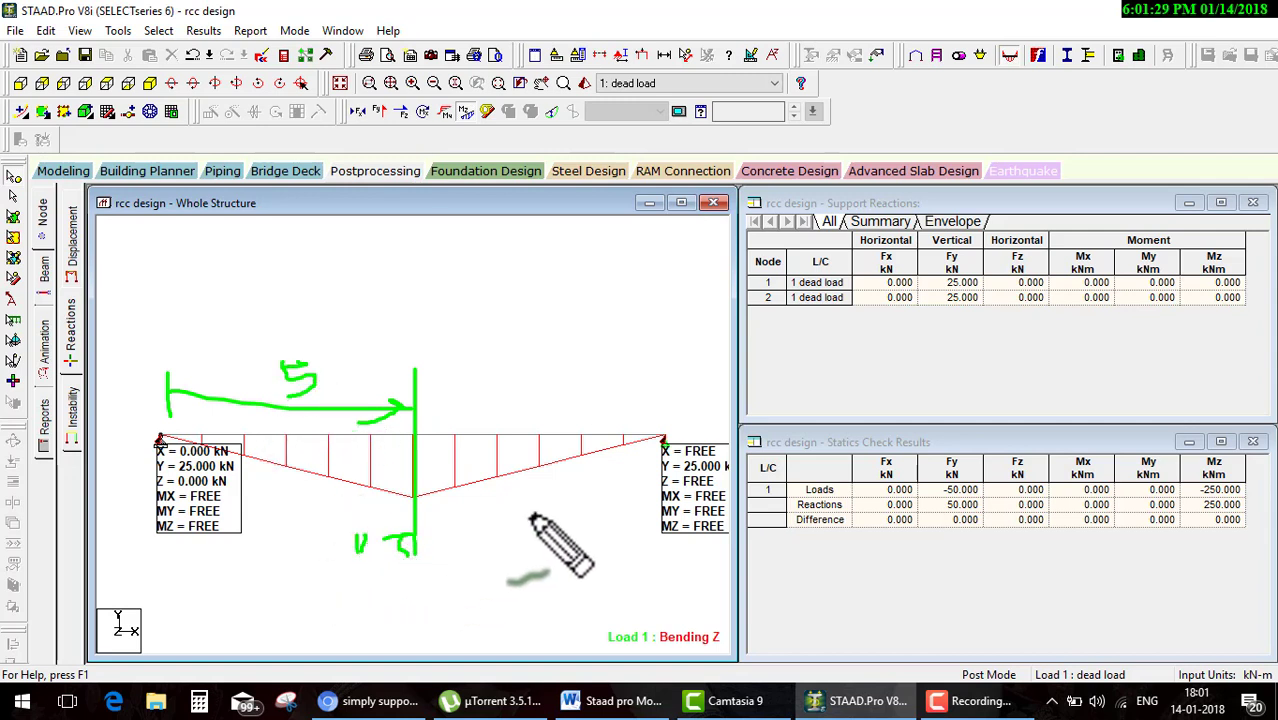
Maximize the Whole Structure window to fill the workspace
{"action": "left_click", "coordinate": [985, 701]}
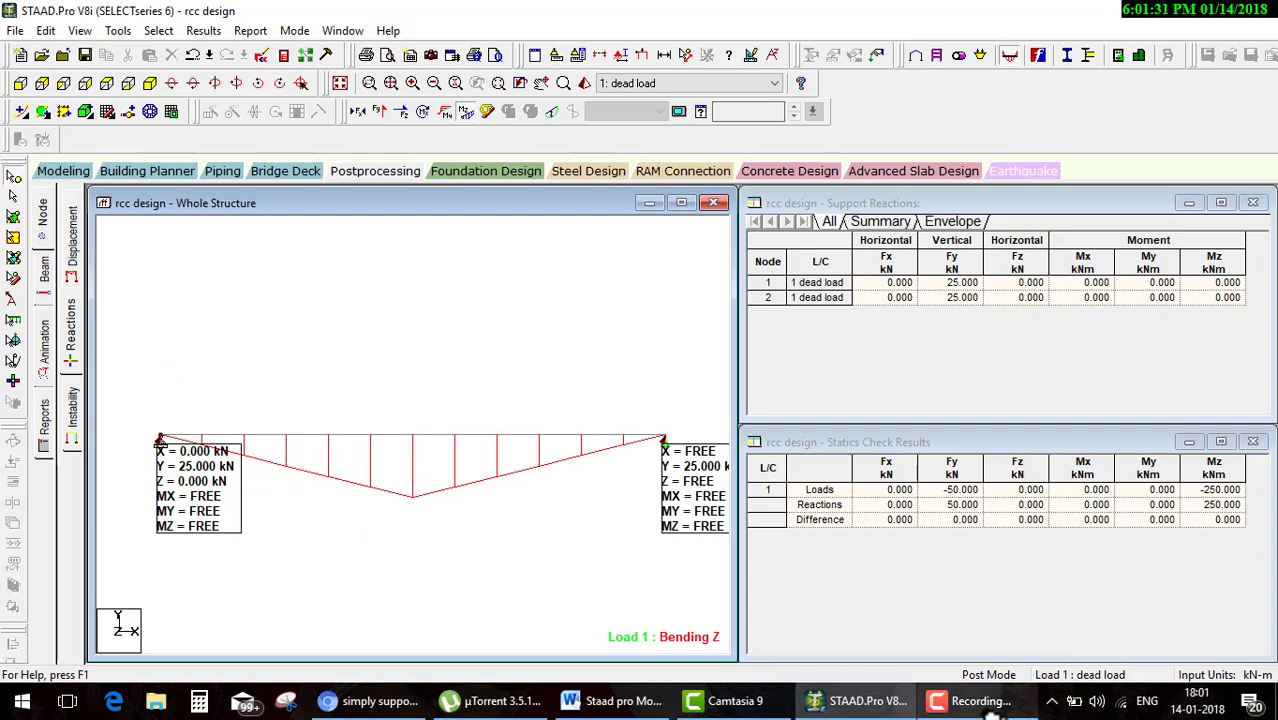
{"action": "left_click", "coordinate": [1190, 607]}
{"action": "left_click", "coordinate": [1190, 607]}
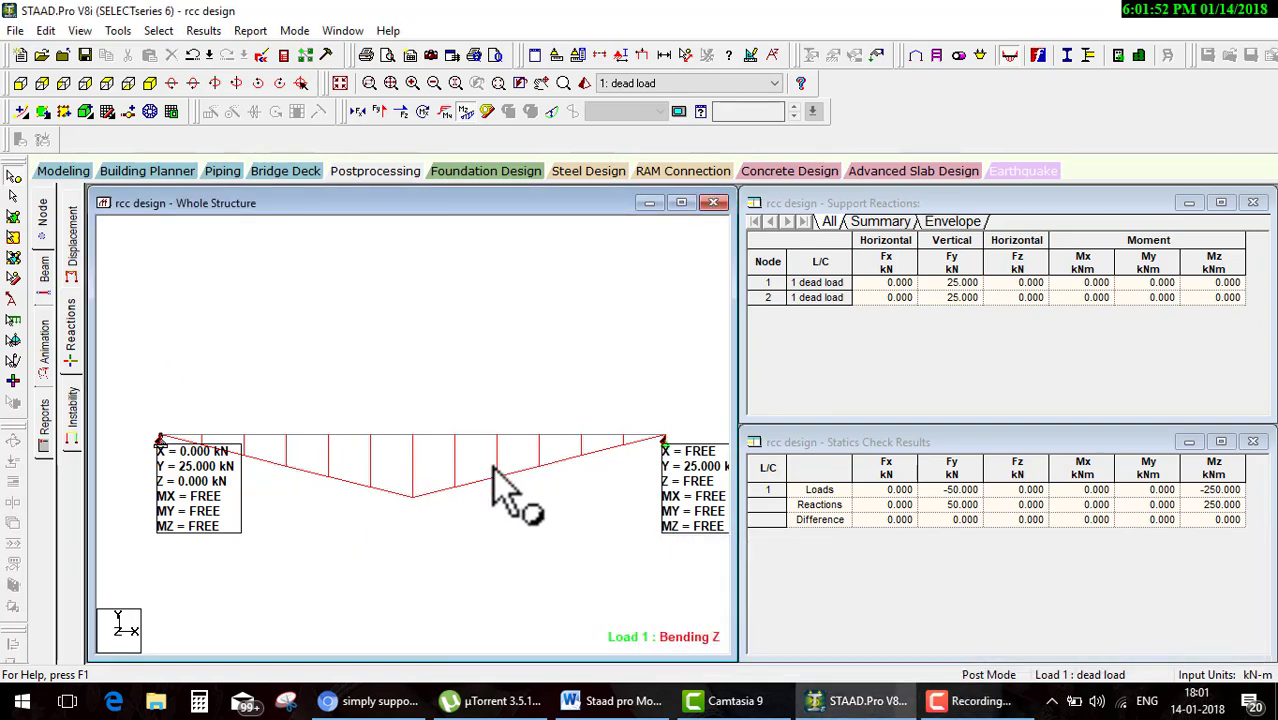
{"action": "left_click", "coordinate": [681, 203]}
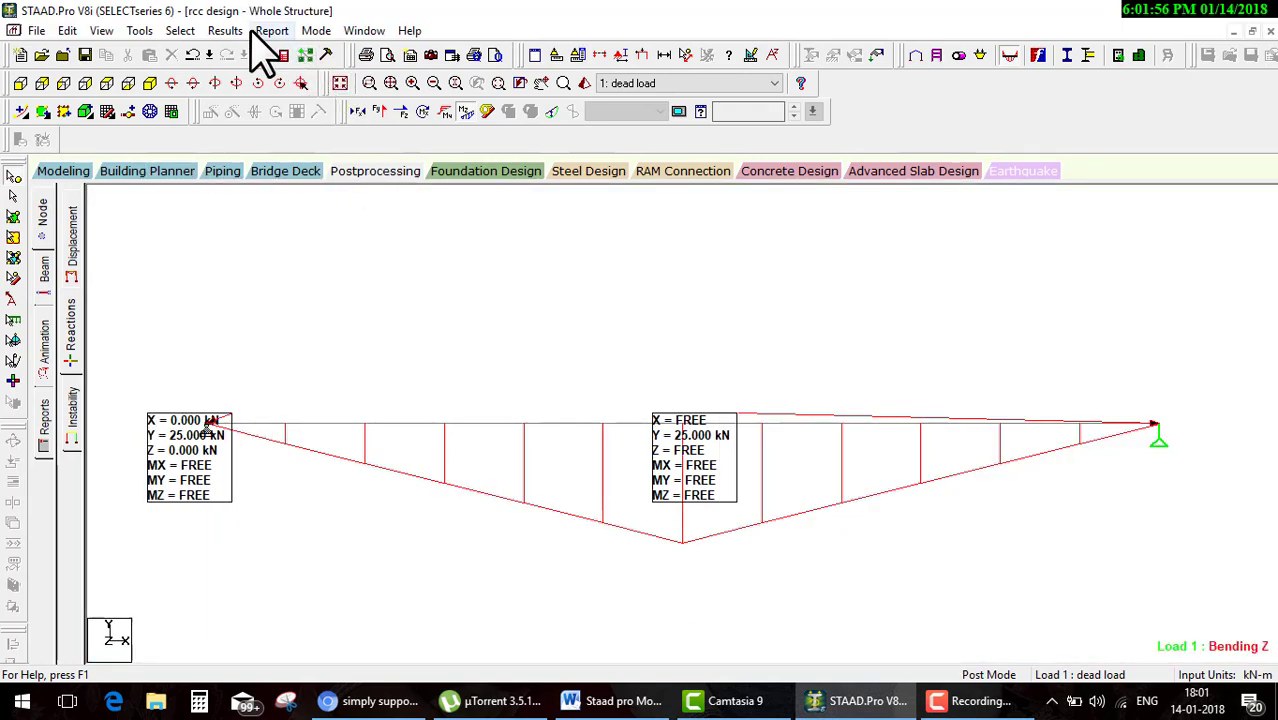
Annotate the Bending Z diagram with beam bending values at ends, maximum and midpoint
{"action": "left_click", "coordinate": [225, 30]}
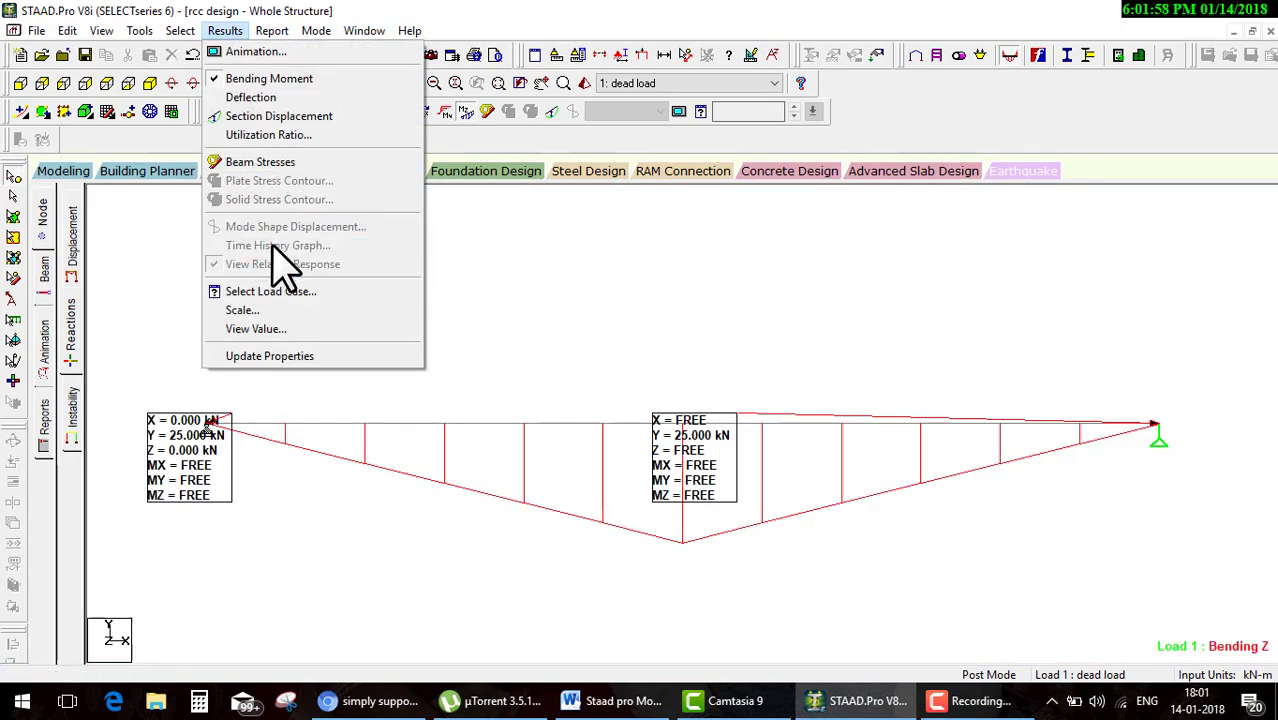
{"action": "left_click", "coordinate": [358, 328]}
{"action": "left_click", "coordinate": [566, 207]}
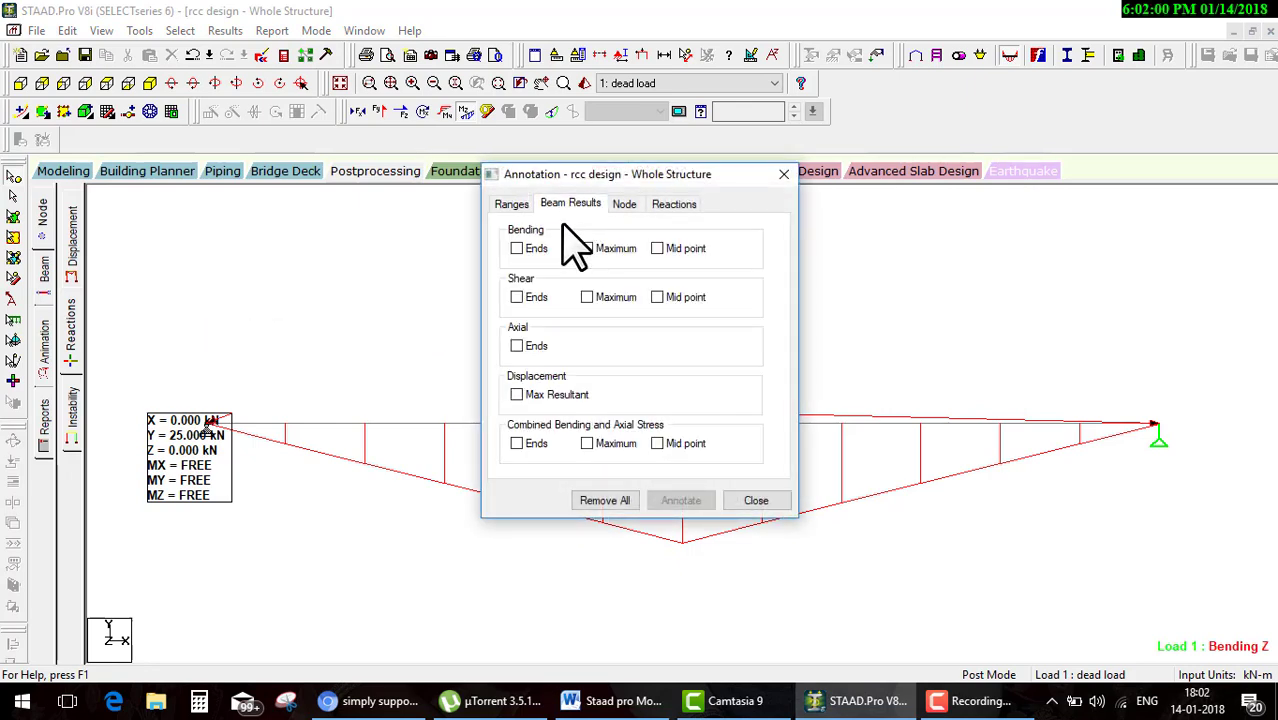
{"action": "left_click", "coordinate": [587, 248]}
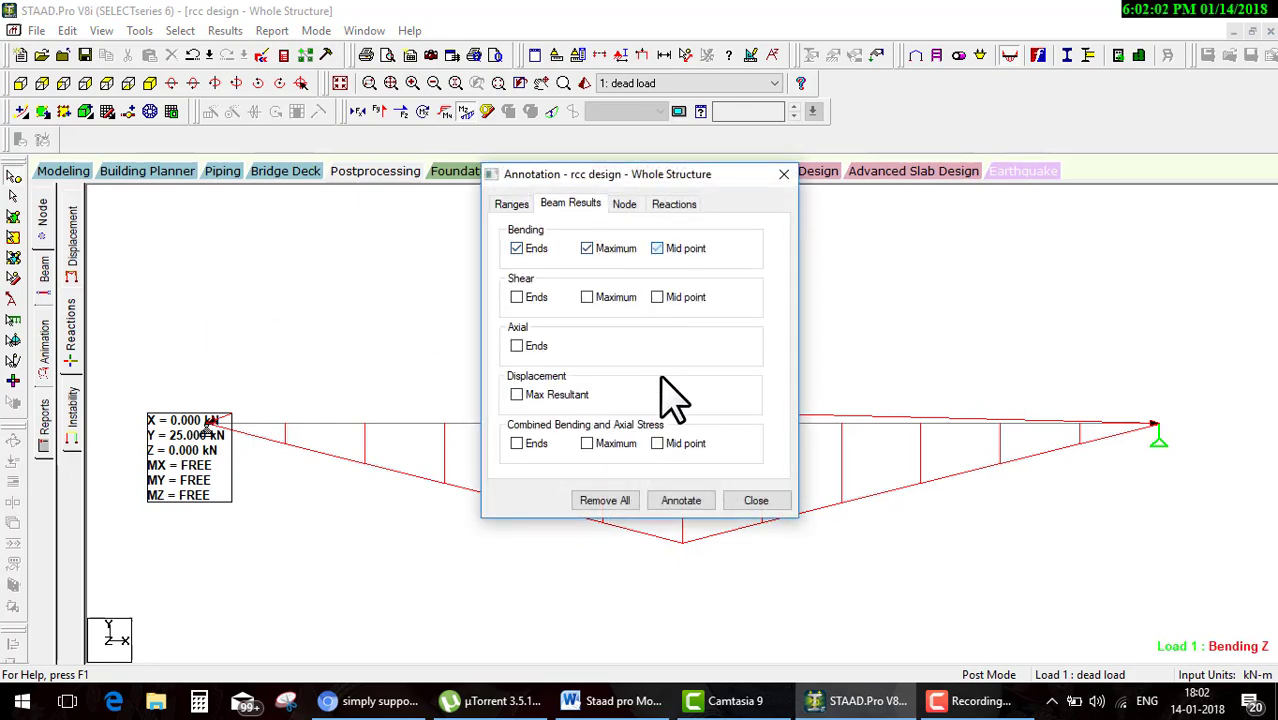
{"action": "left_click", "coordinate": [694, 500]}
{"action": "left_click", "coordinate": [752, 500]}
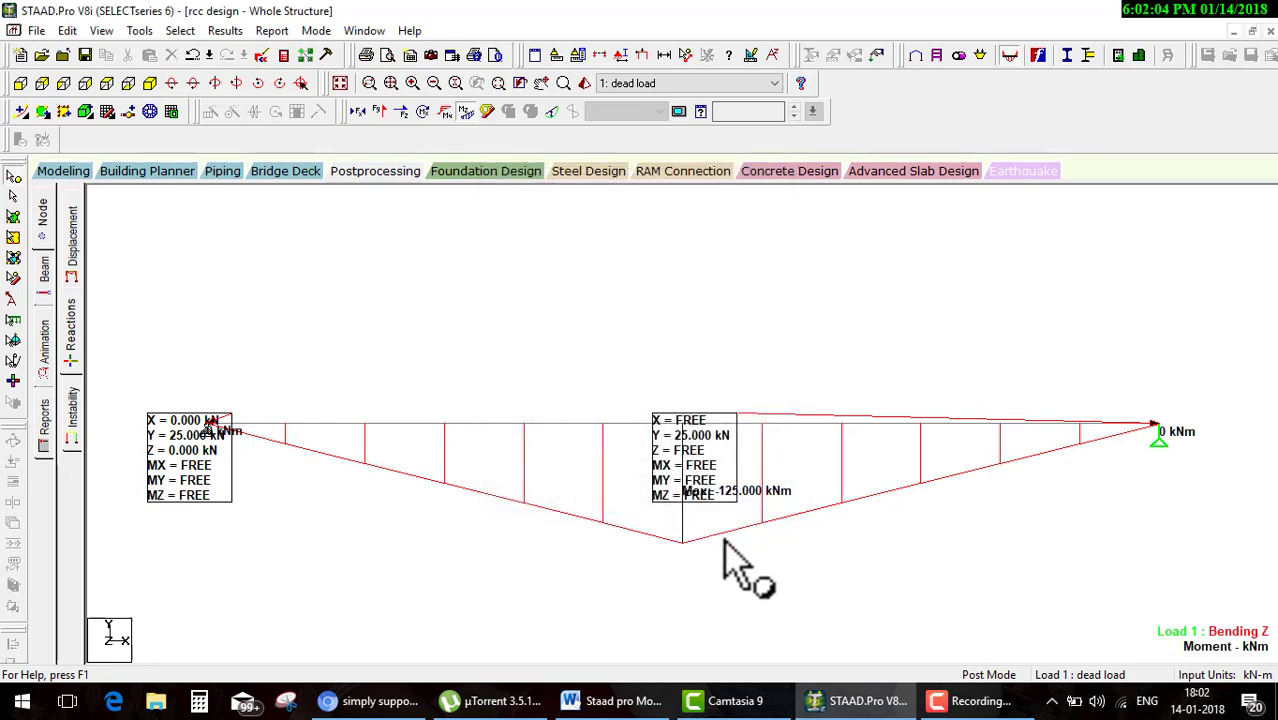
Zoom into the diagram and check the Max -125.000 kNm label at midspan
{"action": "scroll", "coordinate": [970, 533], "scroll_direction": "up", "scroll_amount": 1}
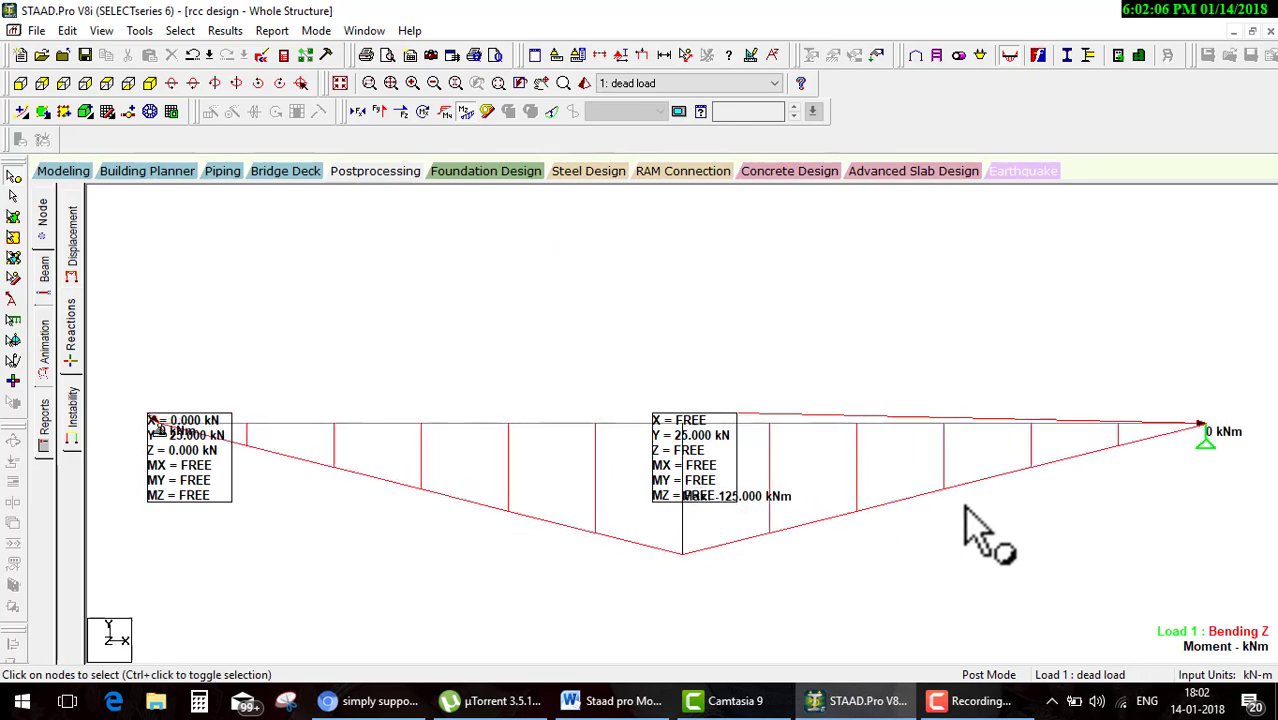
{"action": "scroll", "coordinate": [965, 512], "scroll_direction": "up", "scroll_amount": 2}
{"action": "scroll", "coordinate": [968, 530], "scroll_direction": "up", "scroll_amount": 1}
{"action": "scroll", "coordinate": [890, 555], "scroll_direction": "up", "scroll_amount": 1}
{"action": "scroll", "coordinate": [785, 520], "scroll_direction": "up", "scroll_amount": 1}
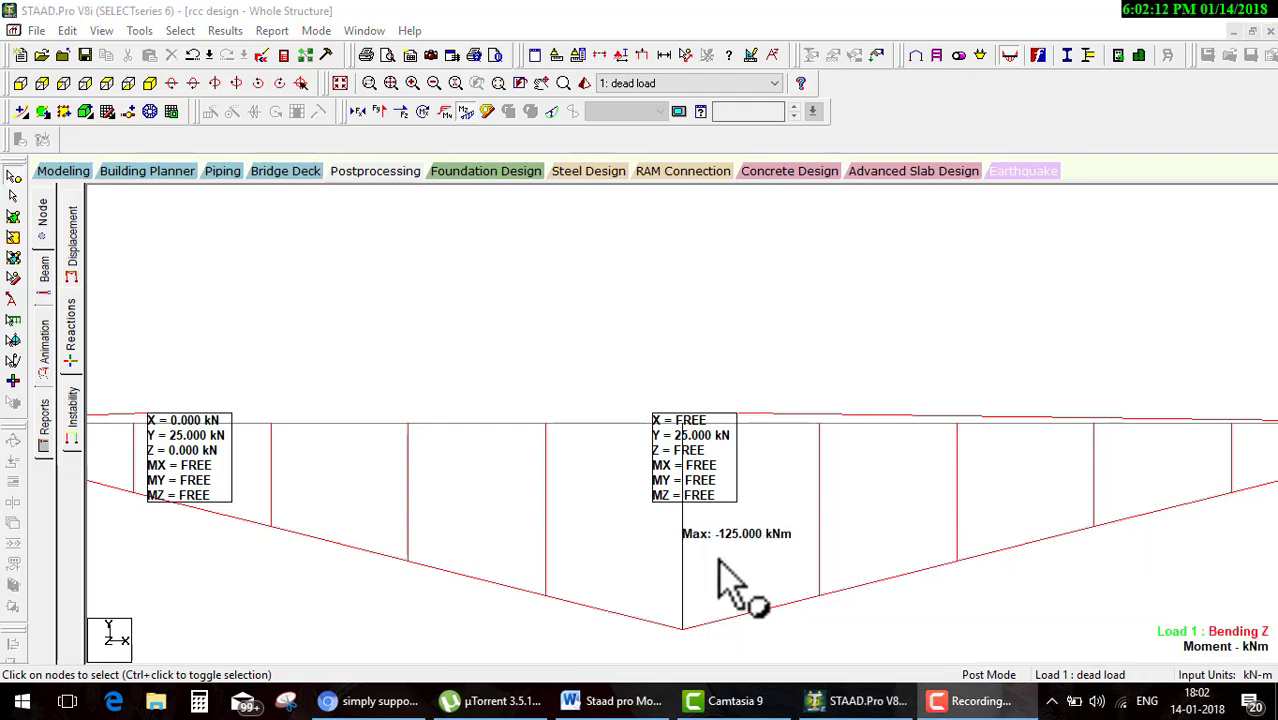
{"action": "mouse_move", "coordinate": [705, 550]}
{"action": "left_mouse_down"}
{"action": "mouse_move", "coordinate": [795, 548]}
{"action": "mouse_move", "coordinate": [590, 516]}
{"action": "mouse_move", "coordinate": [572, 553]}
{"action": "left_mouse_up"}
{"action": "key", "text": "Escape"}
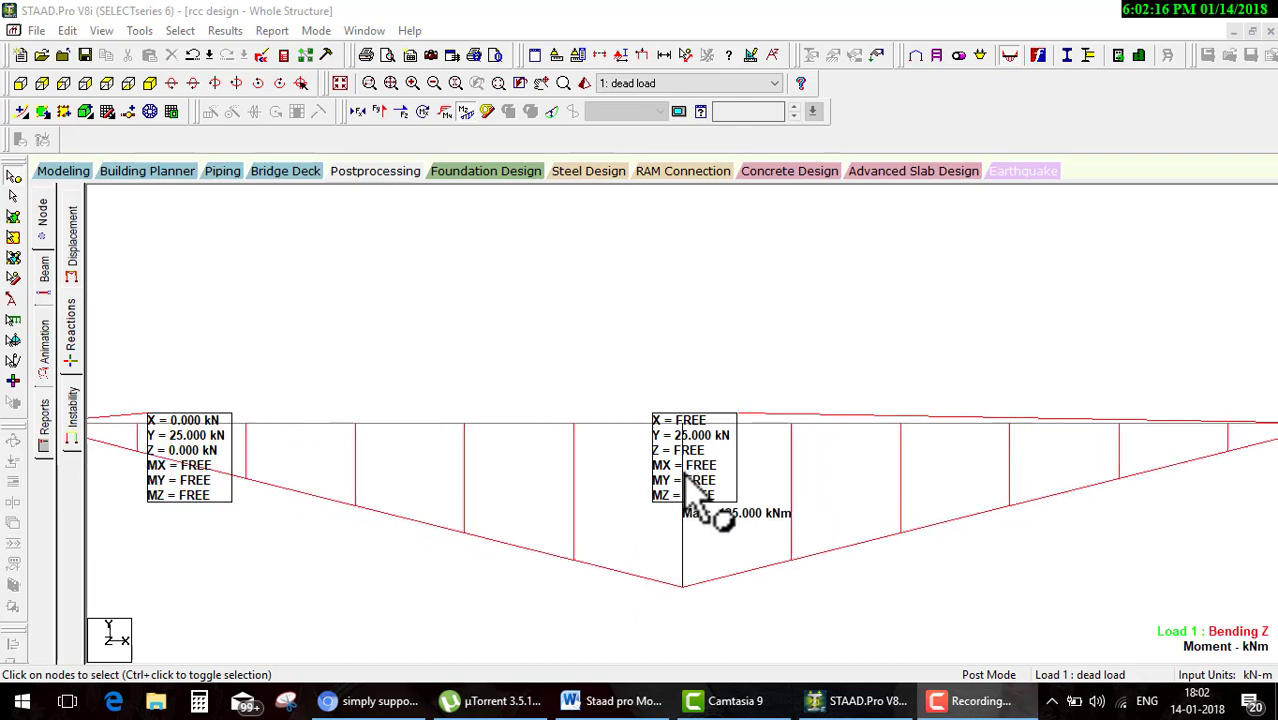
Show the Shear Y diagram and mark the end shears and the drop at midspan
{"action": "left_click", "coordinate": [57, 175]}
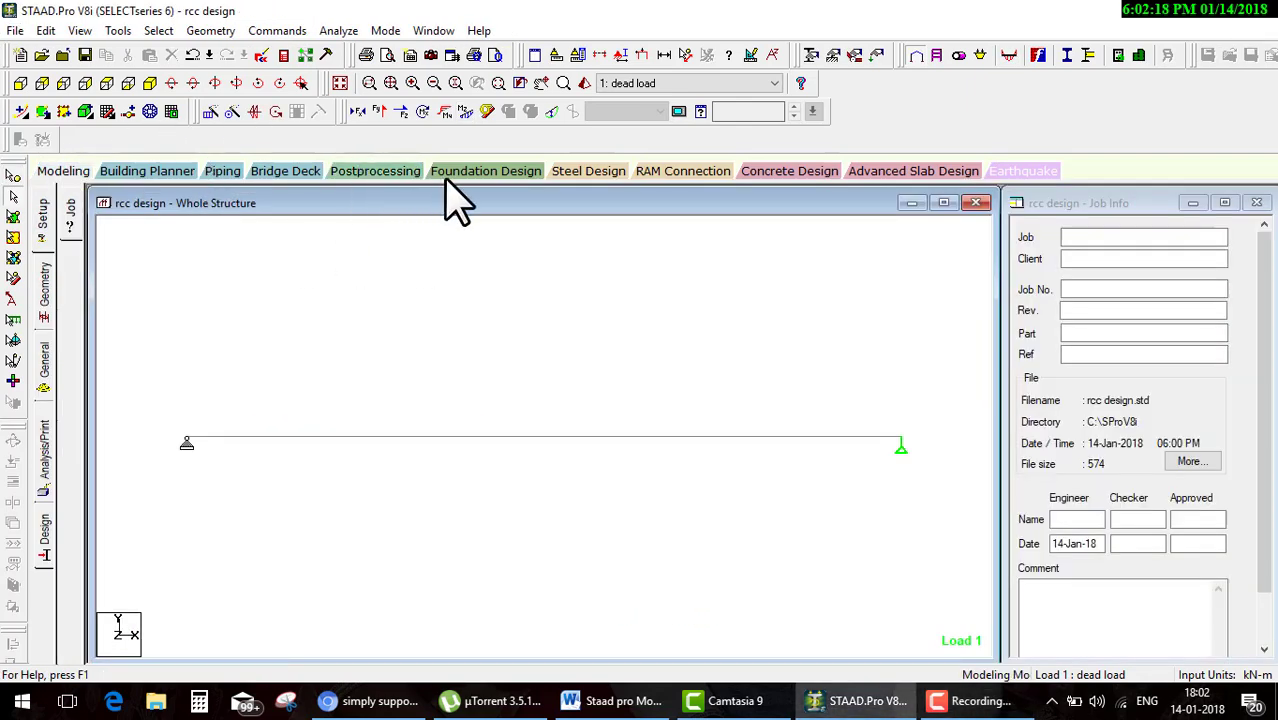
{"action": "left_click", "coordinate": [400, 112]}
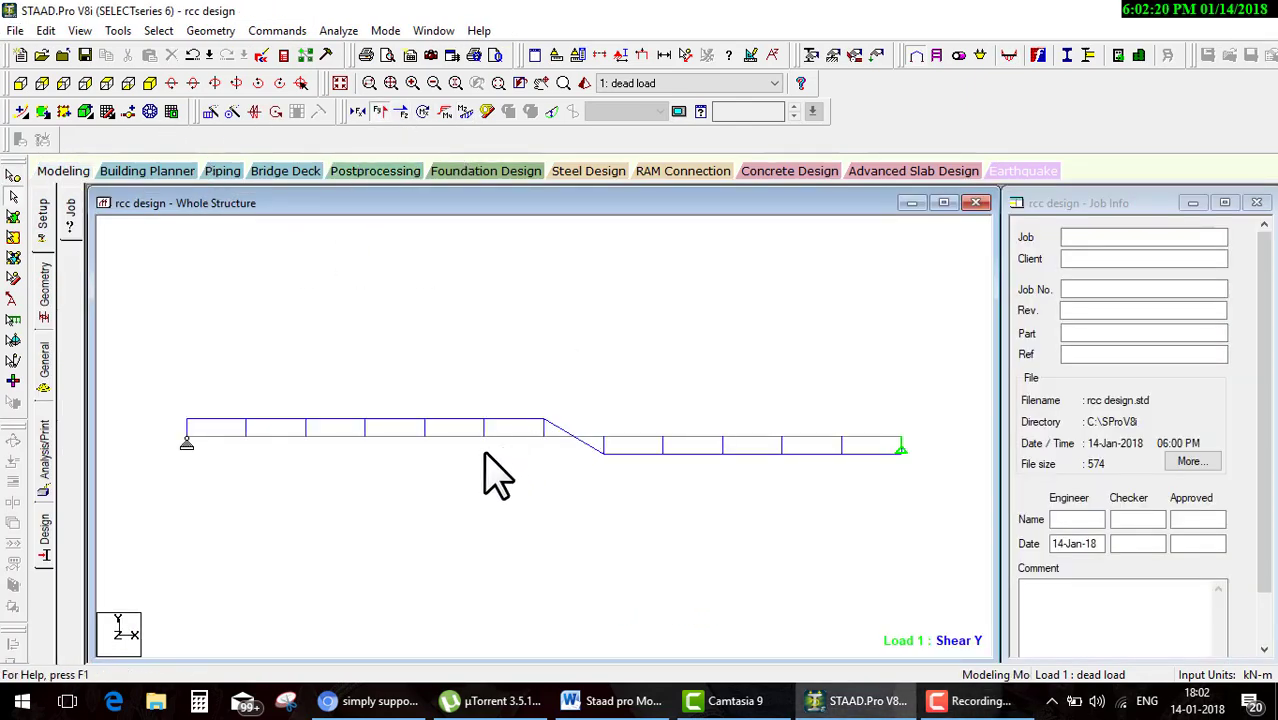
{"action": "key", "text": "ctrl+2"}
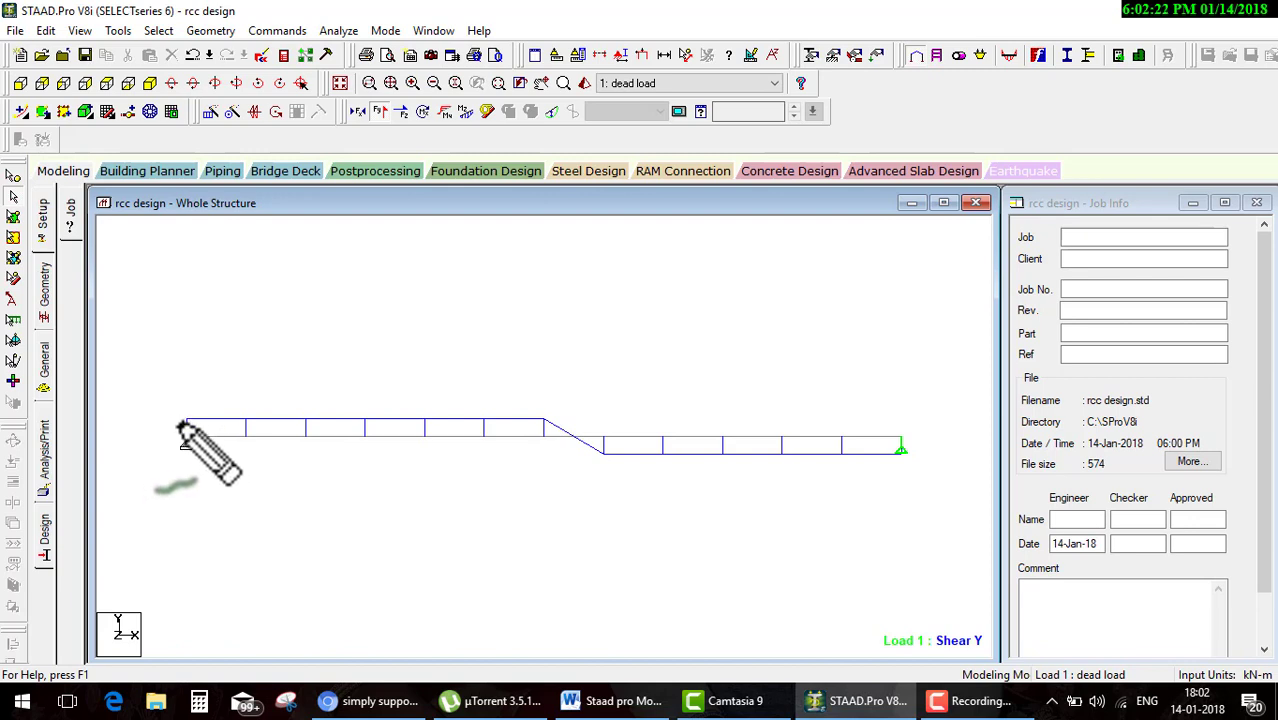
{"action": "left_click_drag", "start_coordinate": [180, 427], "coordinate": [245, 405]}
{"action": "left_click_drag", "start_coordinate": [888, 447], "coordinate": [960, 438]}
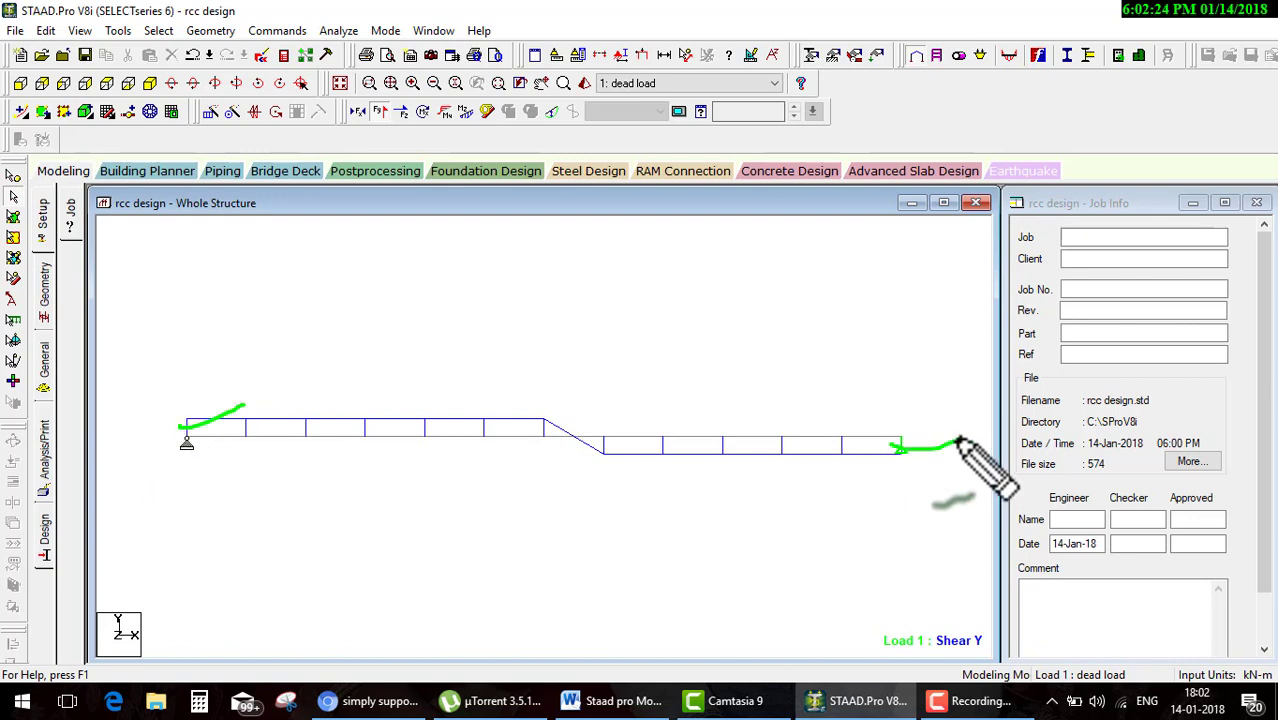
{"action": "left_click_drag", "start_coordinate": [522, 401], "coordinate": [533, 428]}
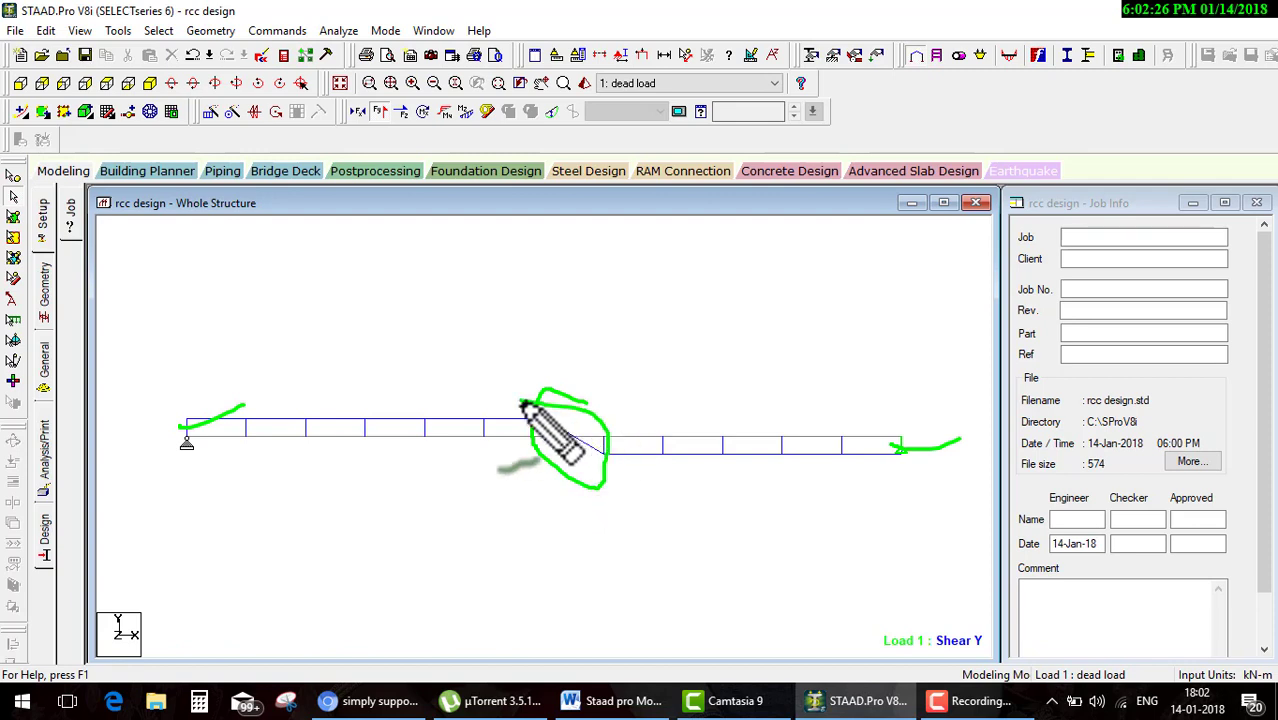
{"action": "key", "text": "Escape"}
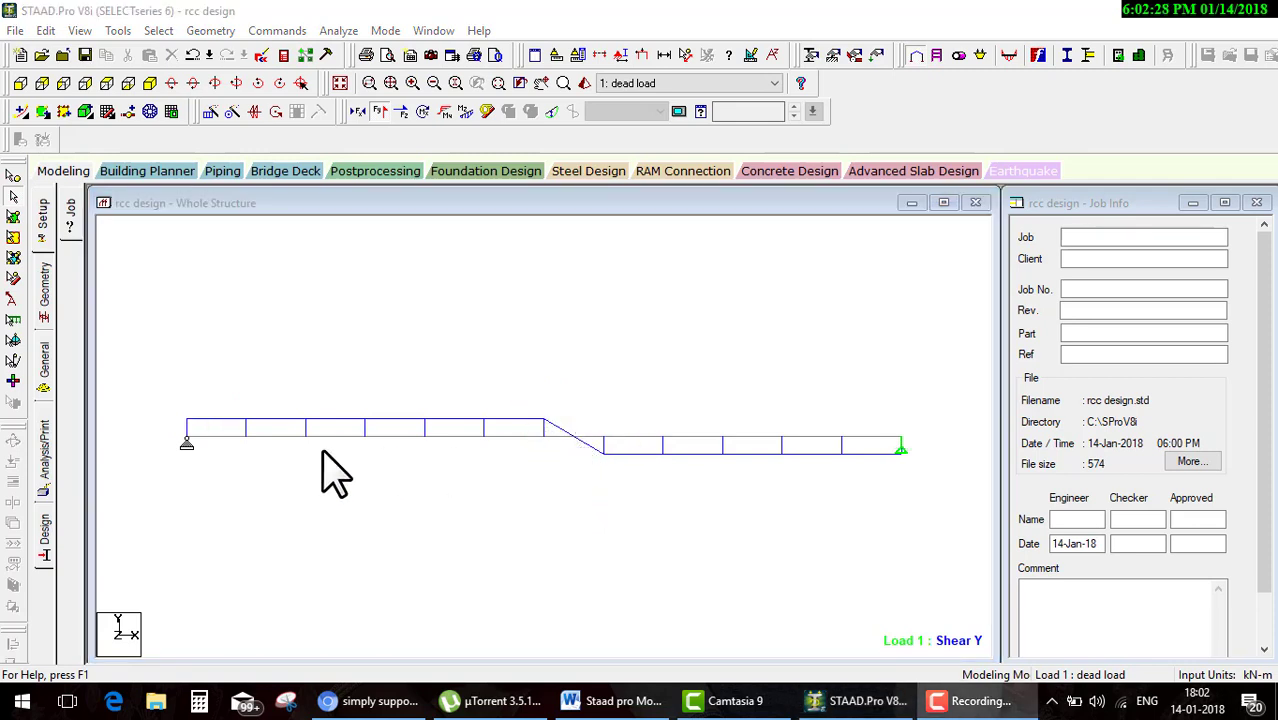
Annotate the shear diagram near midspan
{"action": "key", "text": "ctrl+2"}
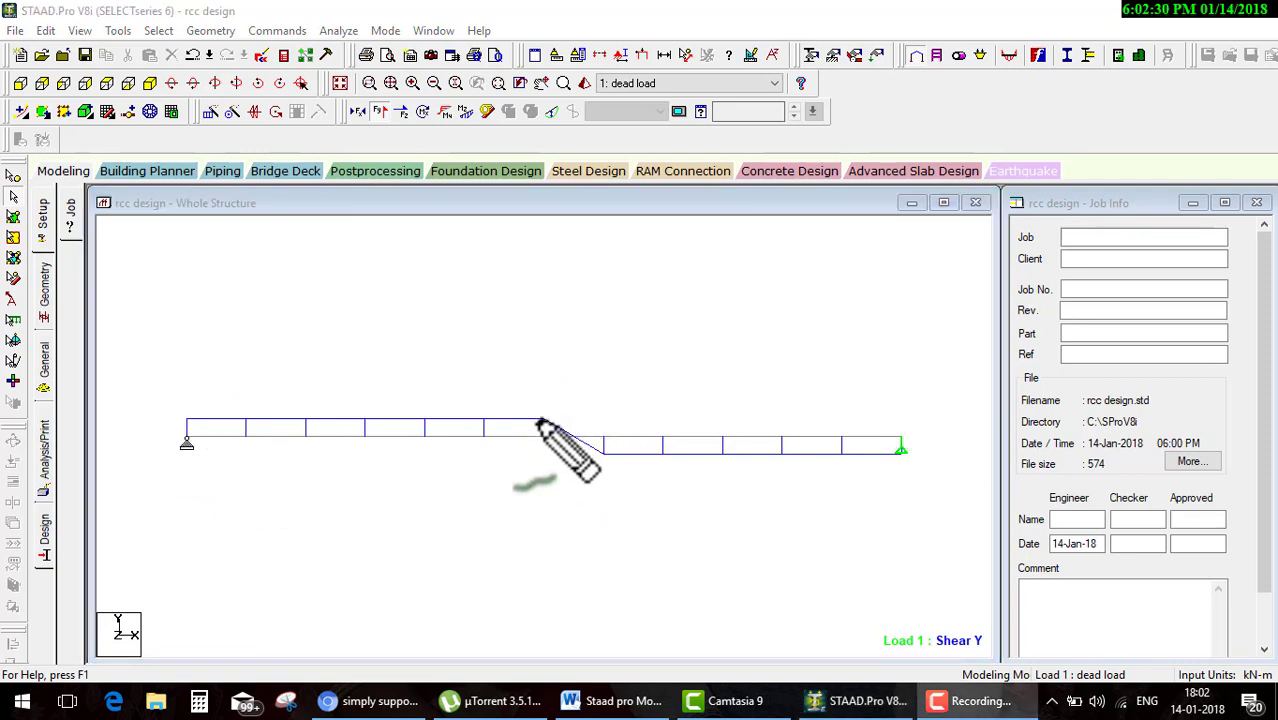
{"action": "left_click_drag", "start_coordinate": [537, 420], "coordinate": [613, 445]}
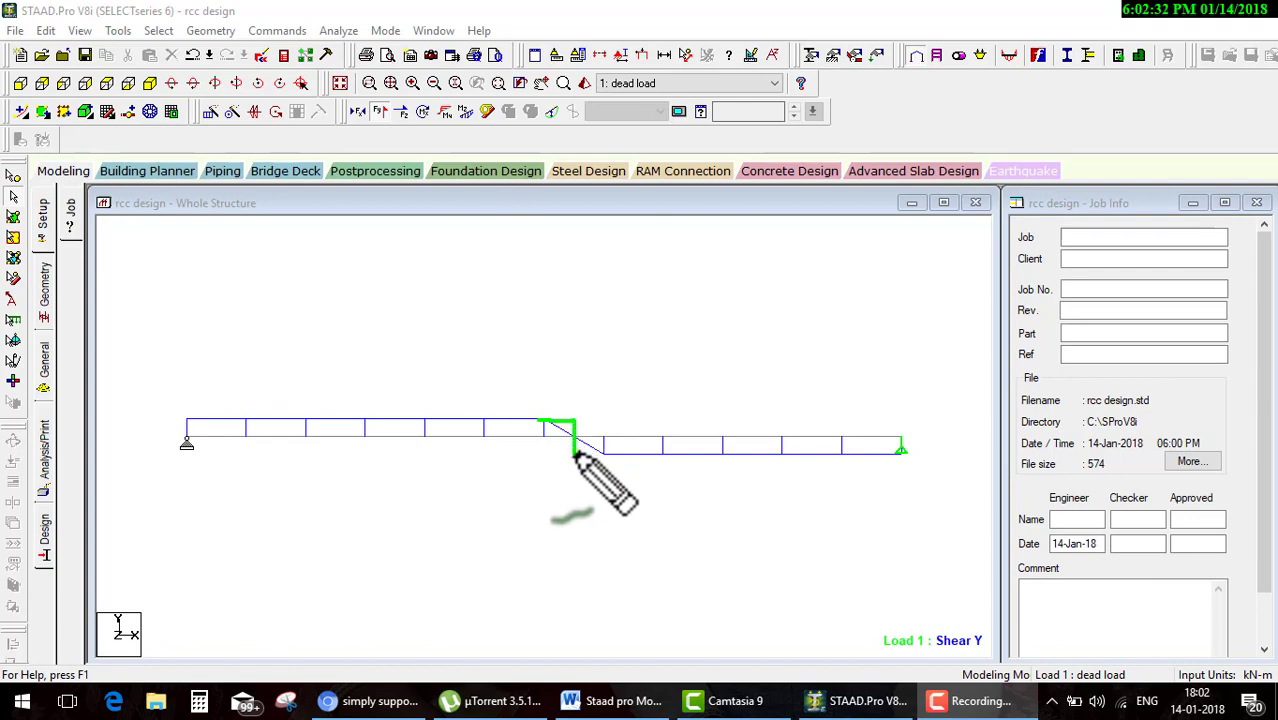
{"action": "key", "text": "Escape"}
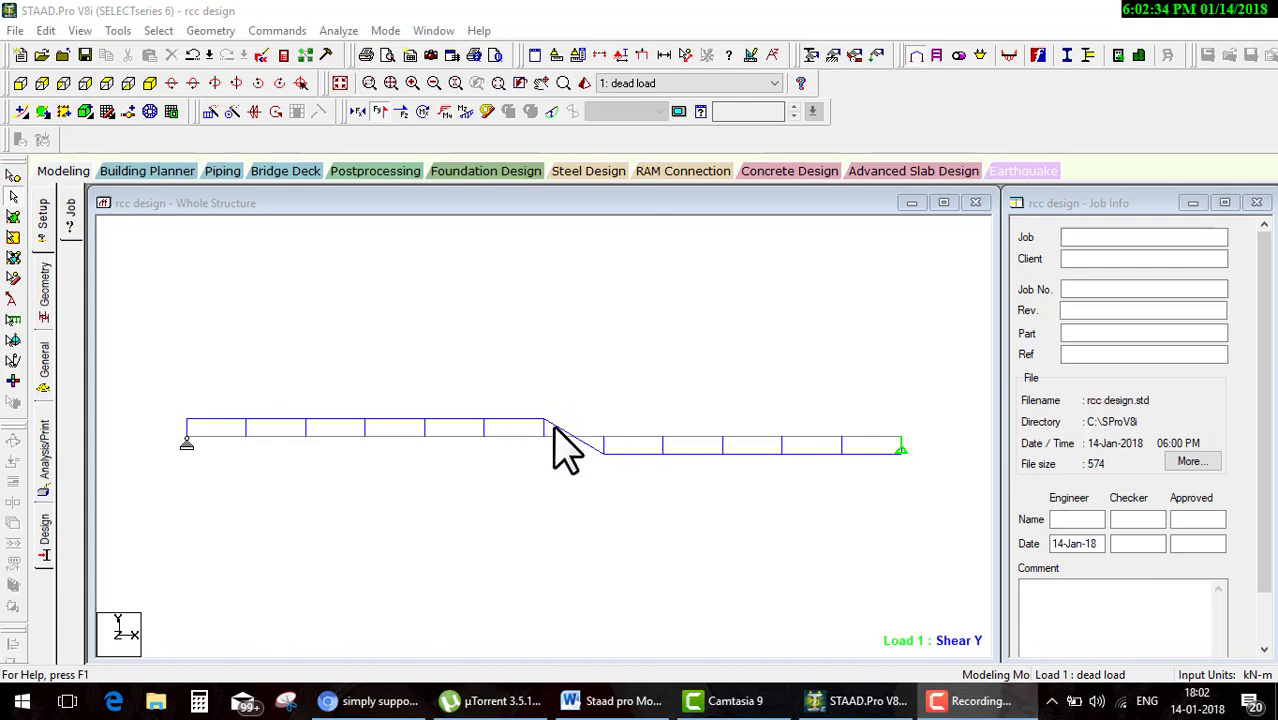
Open beam 1's results and view its bending moment and Shear - Y diagrams
{"action": "double_click", "coordinate": [580, 442]}
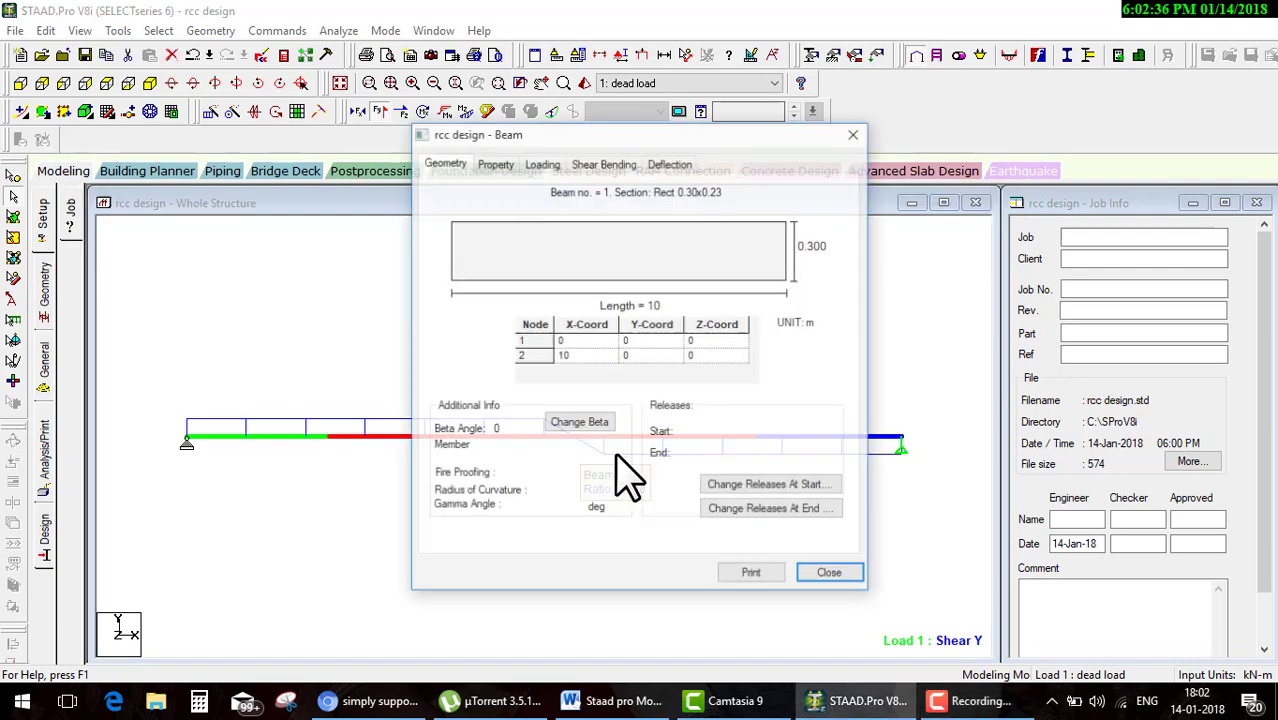
{"action": "left_click", "coordinate": [648, 164]}
{"action": "left_click", "coordinate": [592, 165]}
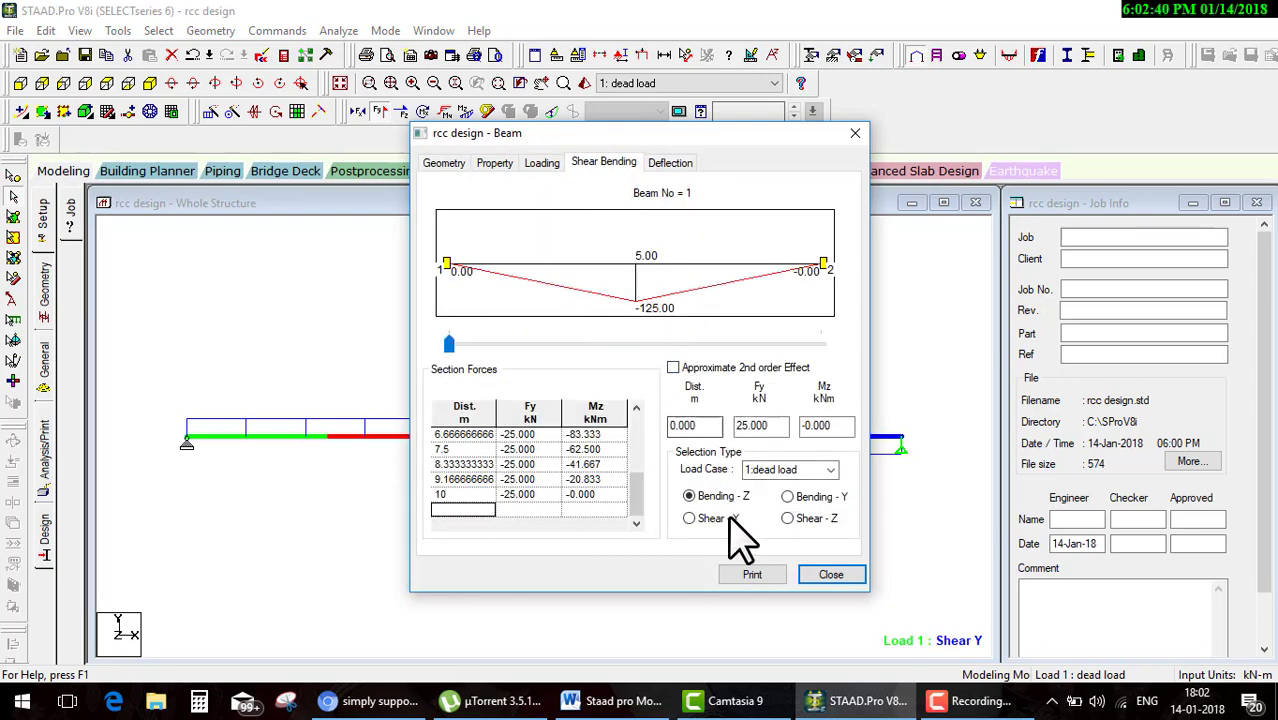
{"action": "left_click", "coordinate": [690, 518]}
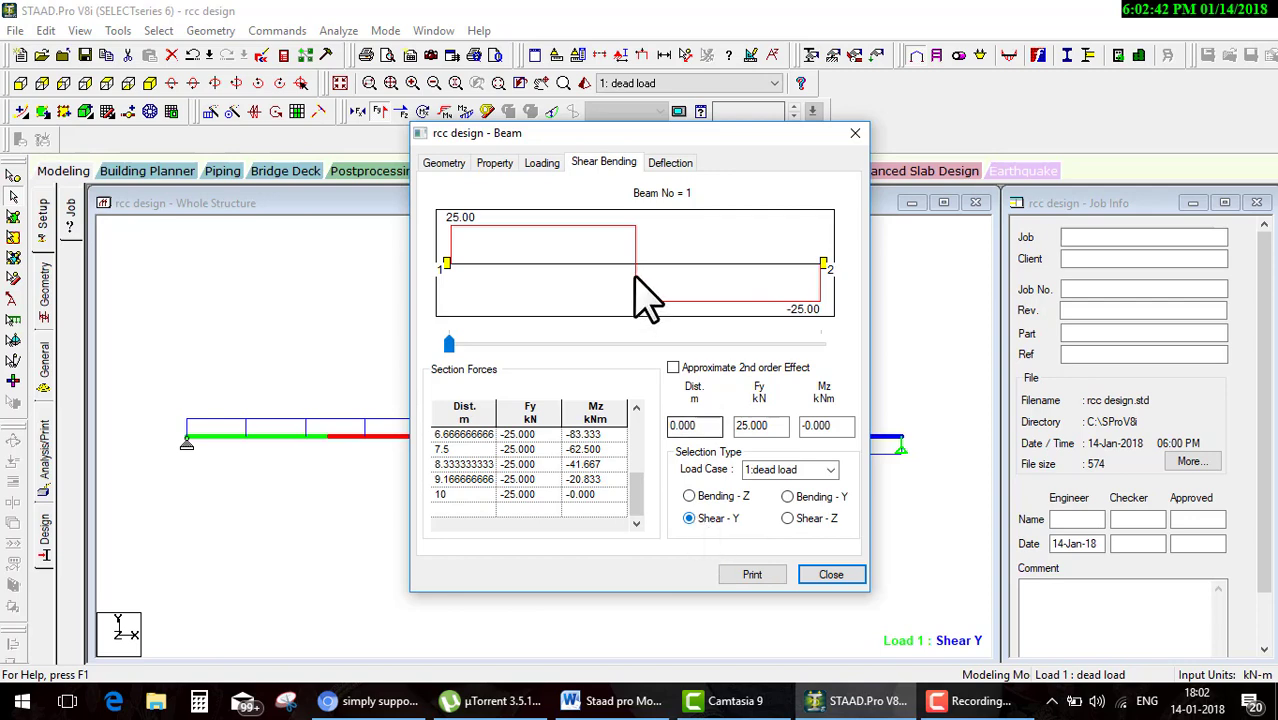
Review the +25 and -25 kN shear values, then close the beam 1 results
{"action": "left_click_drag", "start_coordinate": [680, 310], "coordinate": [818, 222]}
{"action": "left_click_drag", "start_coordinate": [1005, 150], "coordinate": [740, 178]}
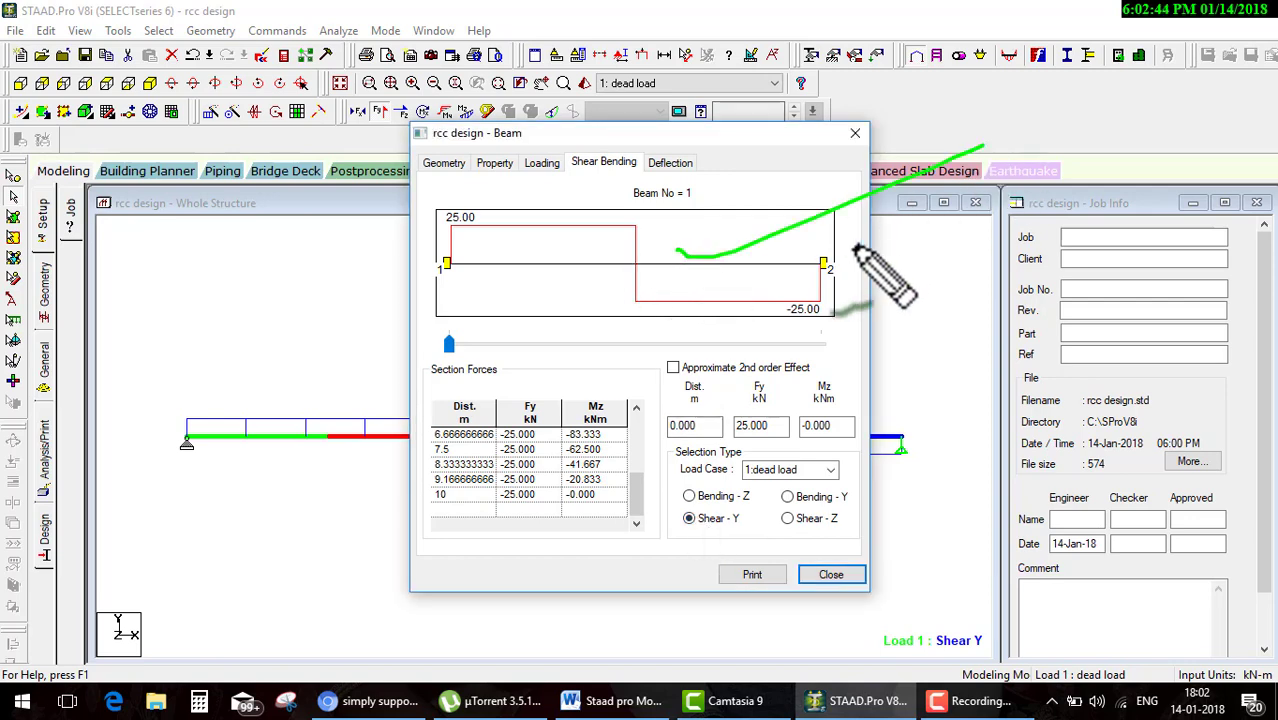
{"action": "key", "text": "Escape"}
{"action": "left_click", "coordinate": [855, 133]}
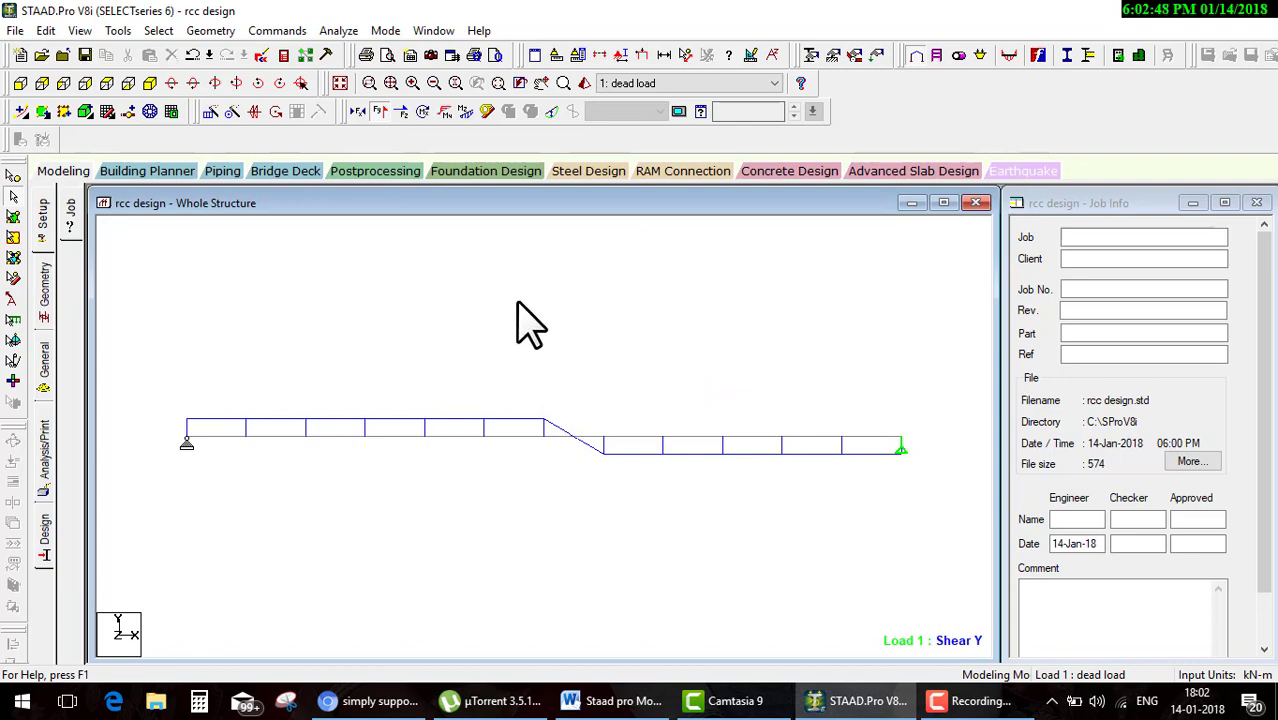
Check the concrete section property on the General page, then go to the Design page
{"action": "left_click", "coordinate": [45, 368]}
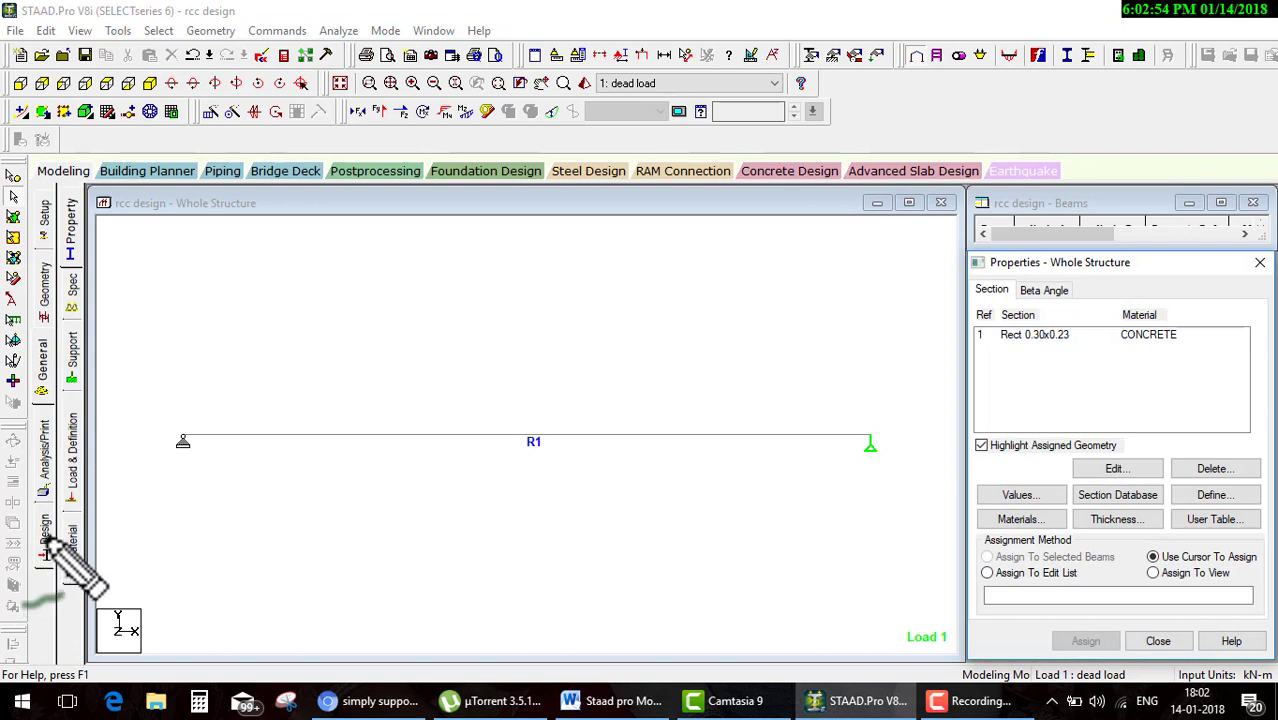
{"action": "left_click_drag", "start_coordinate": [45, 545], "coordinate": [935, 278]}
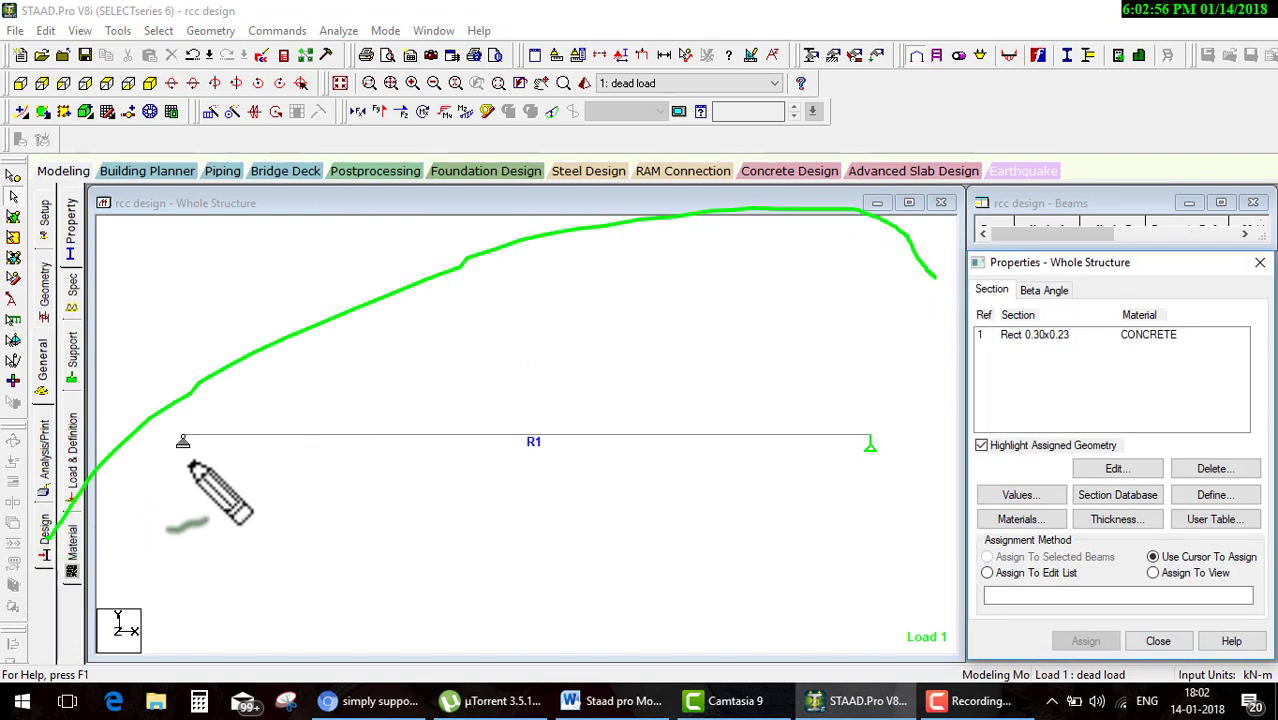
{"action": "key", "text": "Escape"}
{"action": "left_click", "coordinate": [46, 533]}
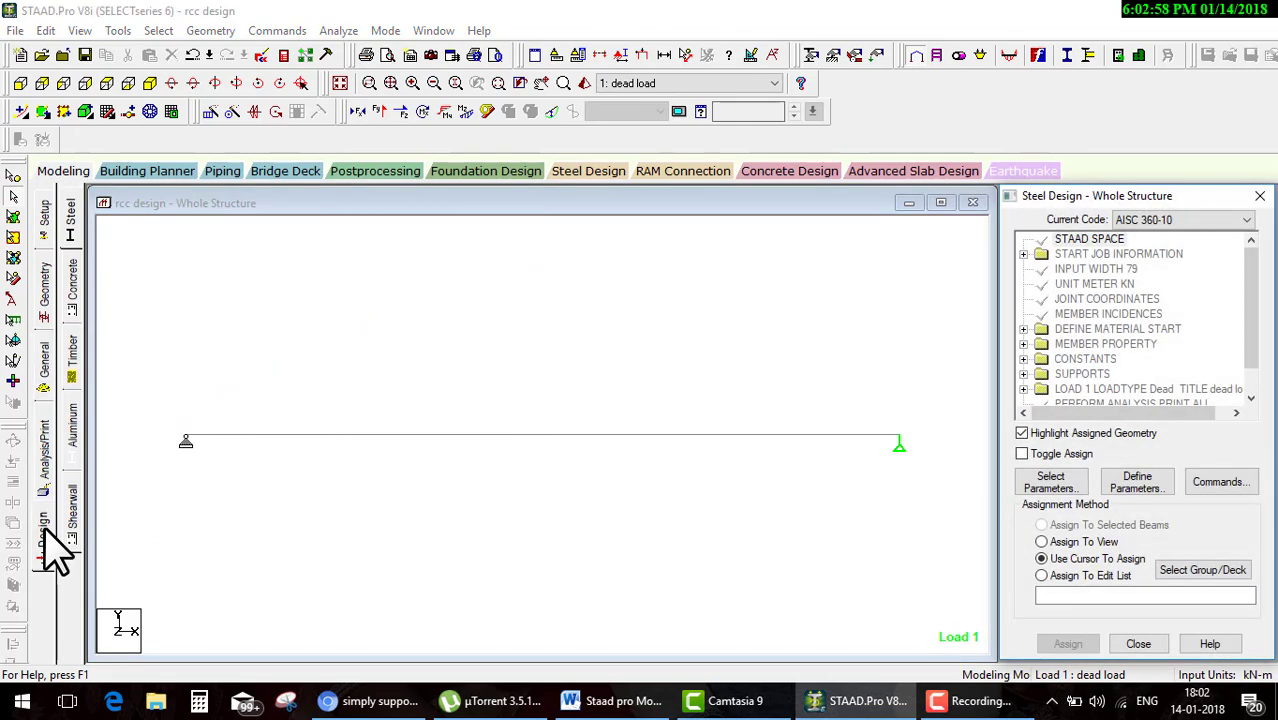
Review the Steel Design settings with AISC 360-10 as the current code
{"action": "left_click_drag", "start_coordinate": [44, 540], "coordinate": [892, 341]}
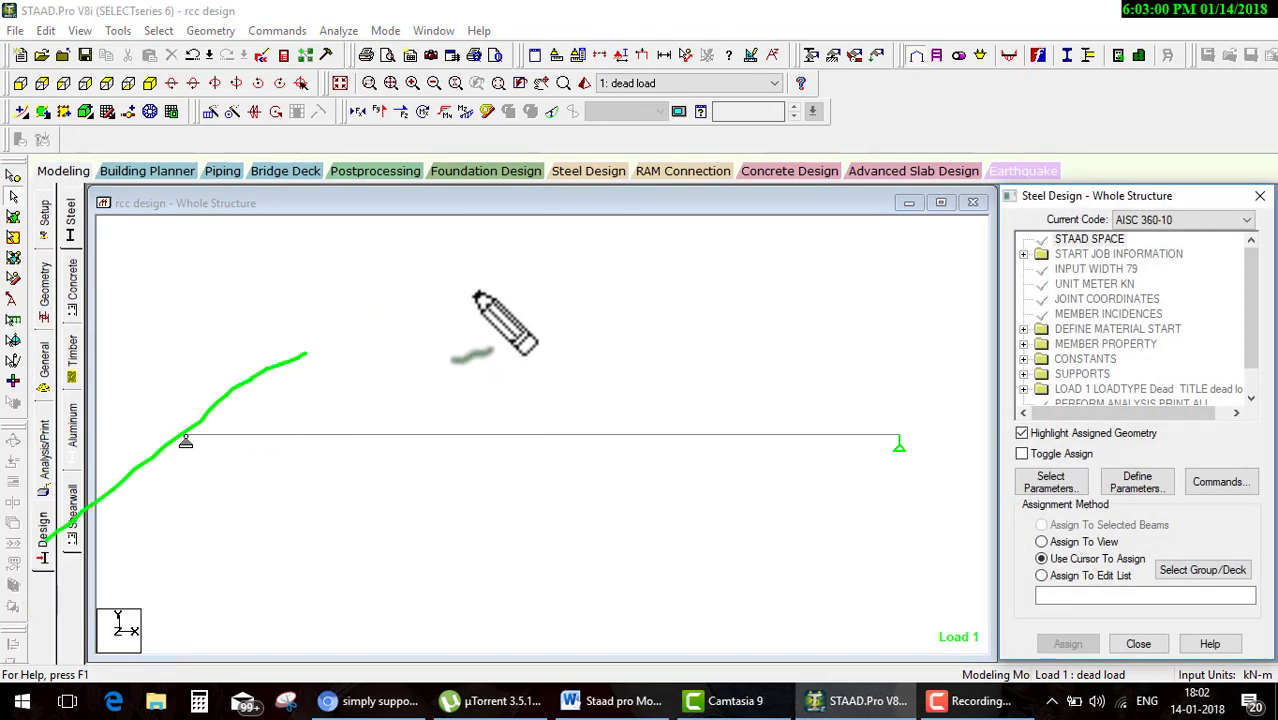
{"action": "left_click", "coordinate": [986, 701]}
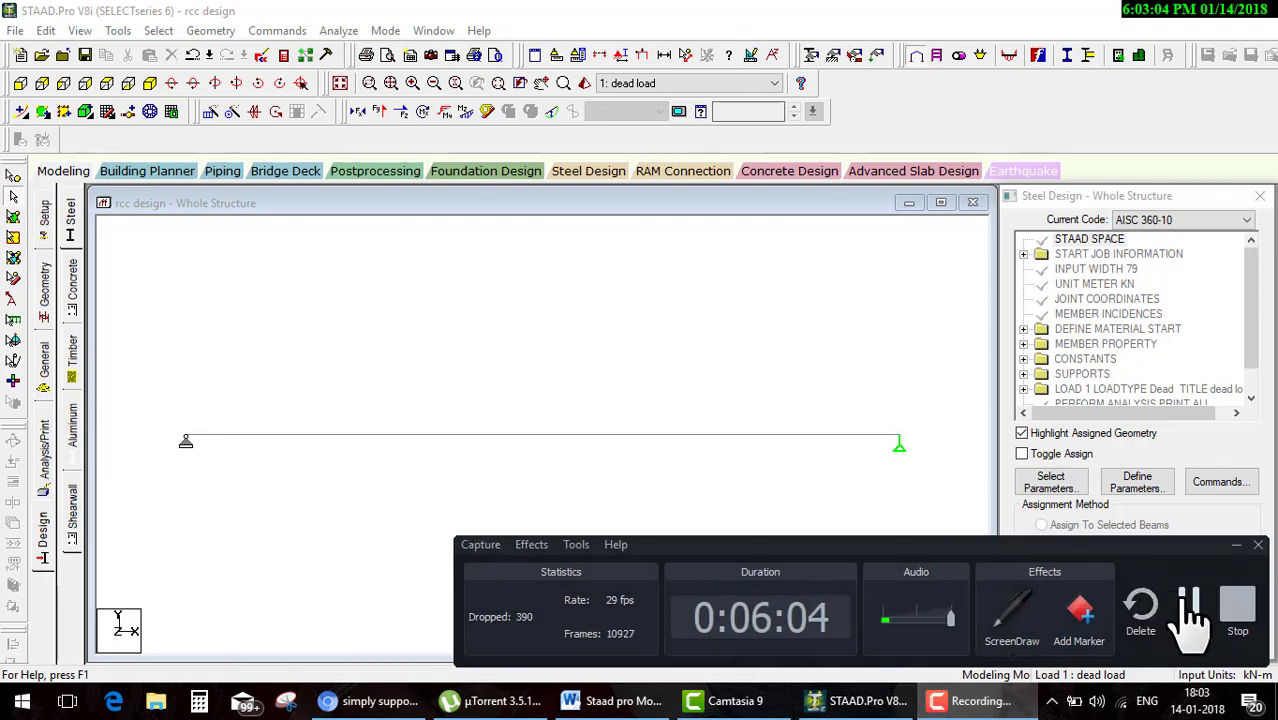
{"action": "left_click", "coordinate": [894, 480]}
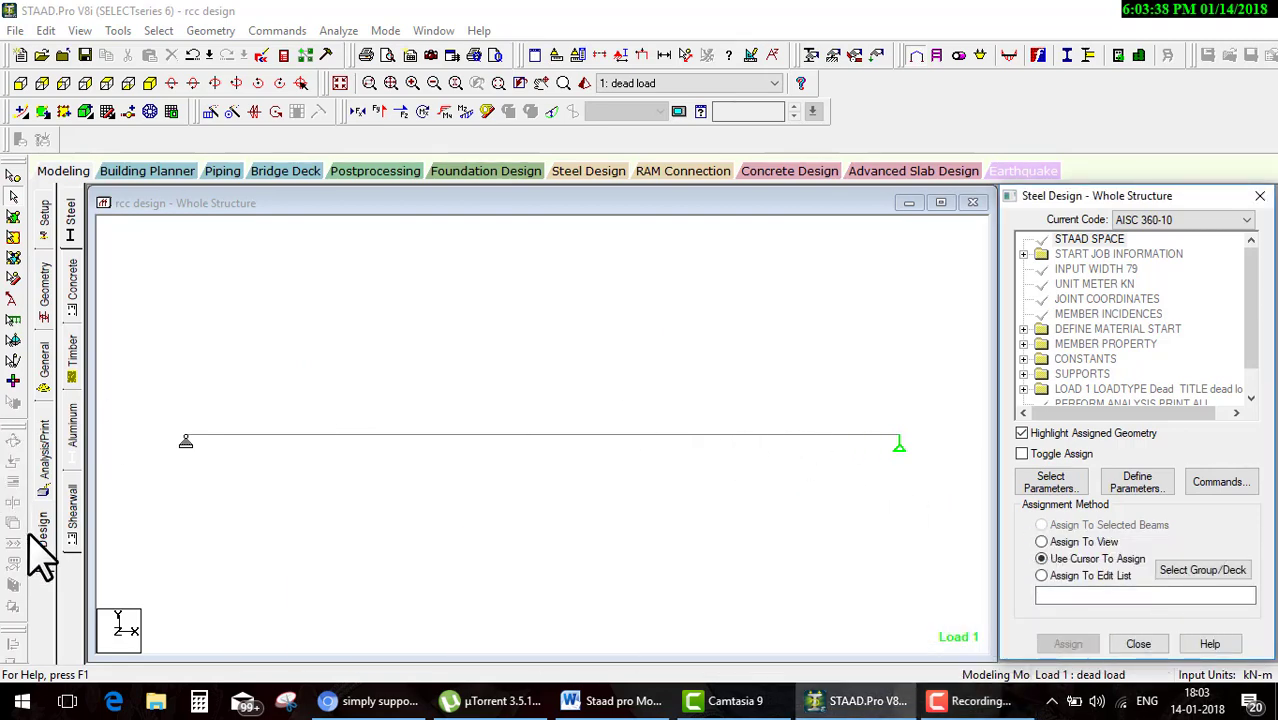
{"action": "mouse_move", "coordinate": [44, 545]}
{"action": "left_mouse_down"}
{"action": "mouse_move", "coordinate": [1033, 228]}
{"action": "mouse_move", "coordinate": [1055, 240]}
{"action": "left_mouse_up"}
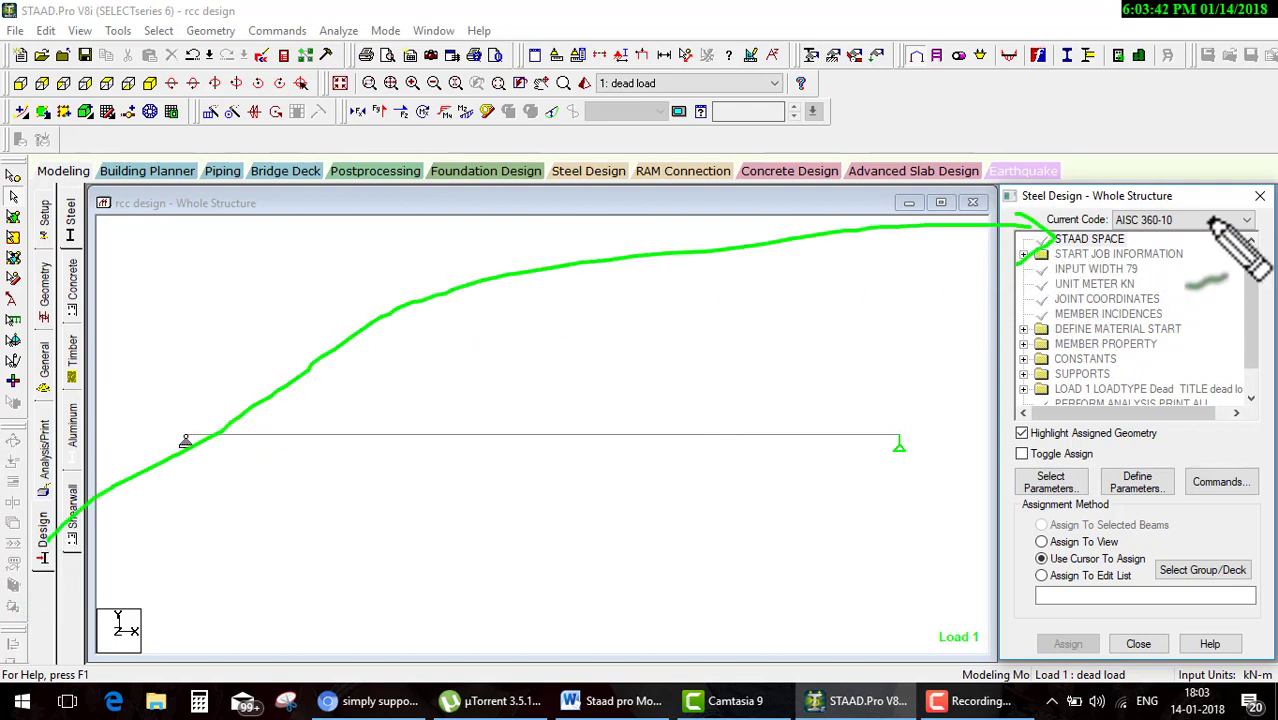
{"action": "mouse_move", "coordinate": [1211, 221]}
{"action": "left_mouse_down"}
{"action": "mouse_move", "coordinate": [1225, 230]}
{"action": "mouse_move", "coordinate": [1155, 262]}
{"action": "mouse_move", "coordinate": [1221, 200]}
{"action": "mouse_move", "coordinate": [1162, 203]}
{"action": "mouse_move", "coordinate": [1140, 290]}
{"action": "mouse_move", "coordinate": [1165, 300]}
{"action": "mouse_move", "coordinate": [1213, 268]}
{"action": "left_mouse_up"}
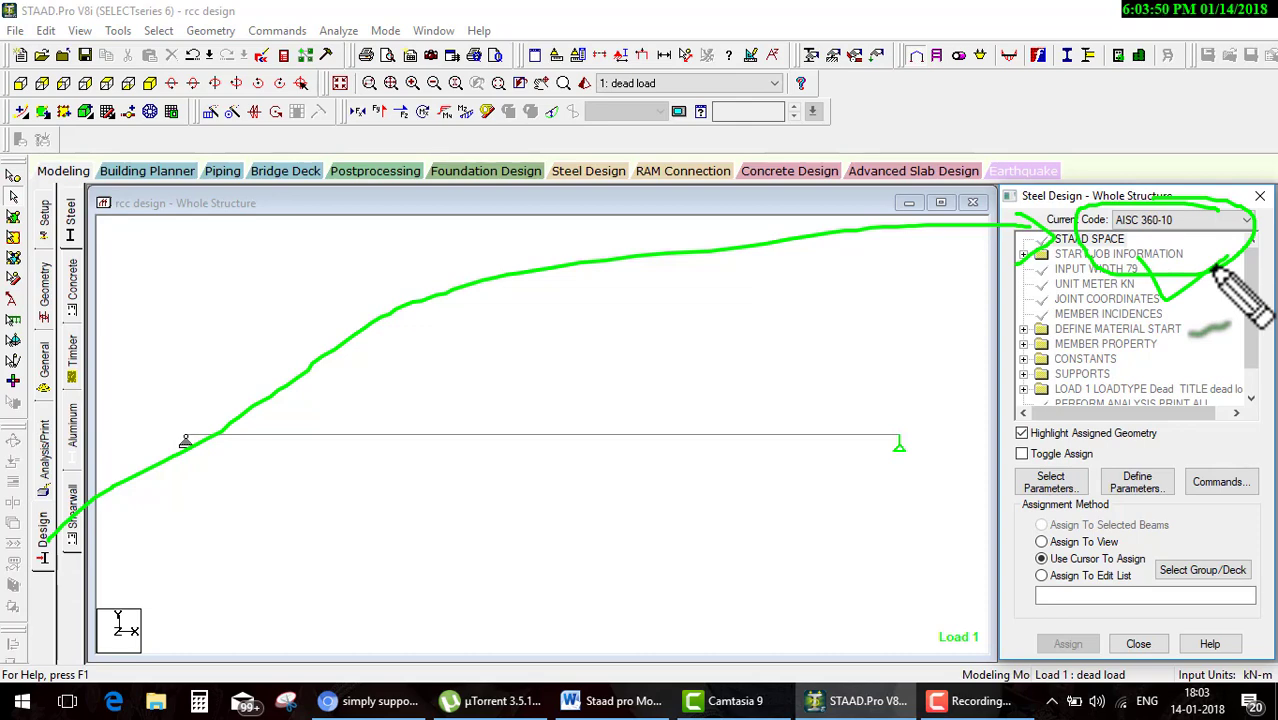
{"action": "key", "text": "Escape"}
{"action": "left_click", "coordinate": [976, 700]}
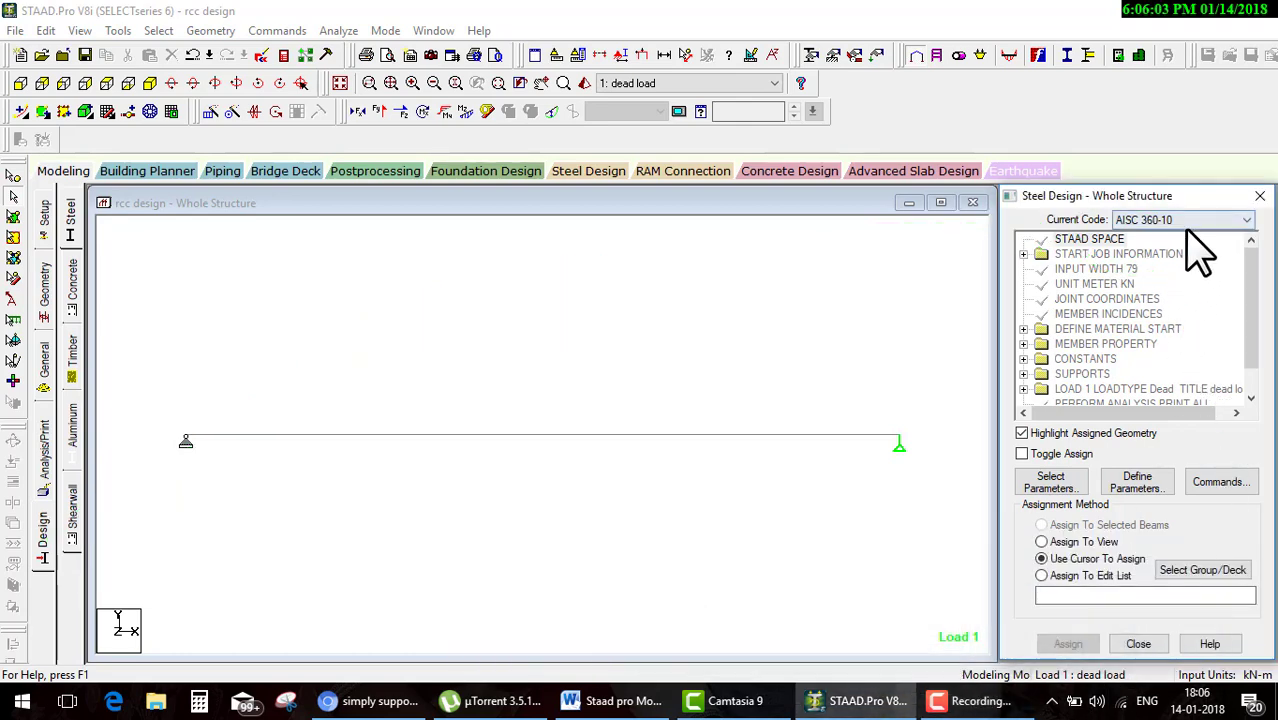
Browse the steel design code list unchanged, then switch to Concrete Design (ACI 318 2011)
{"action": "left_click", "coordinate": [1187, 224]}
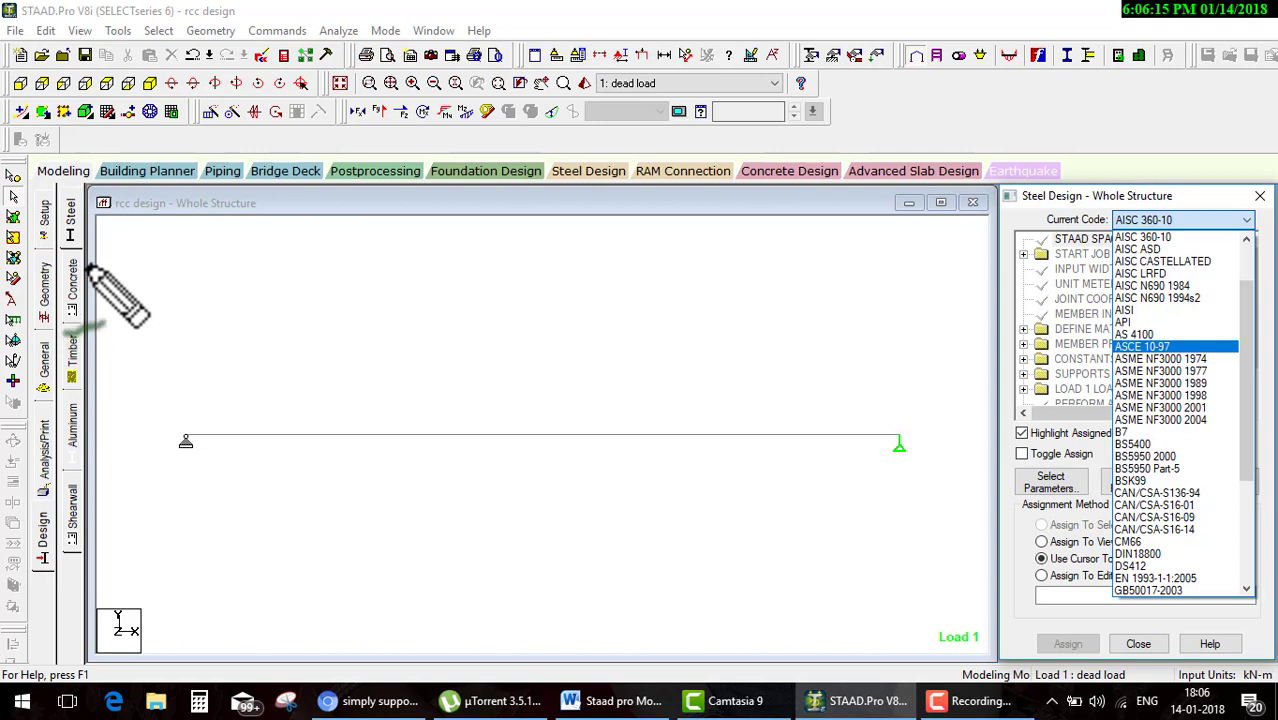
{"action": "mouse_move", "coordinate": [88, 268]}
{"action": "left_mouse_down"}
{"action": "mouse_move", "coordinate": [82, 230]}
{"action": "mouse_move", "coordinate": [1118, 199]}
{"action": "left_mouse_up"}
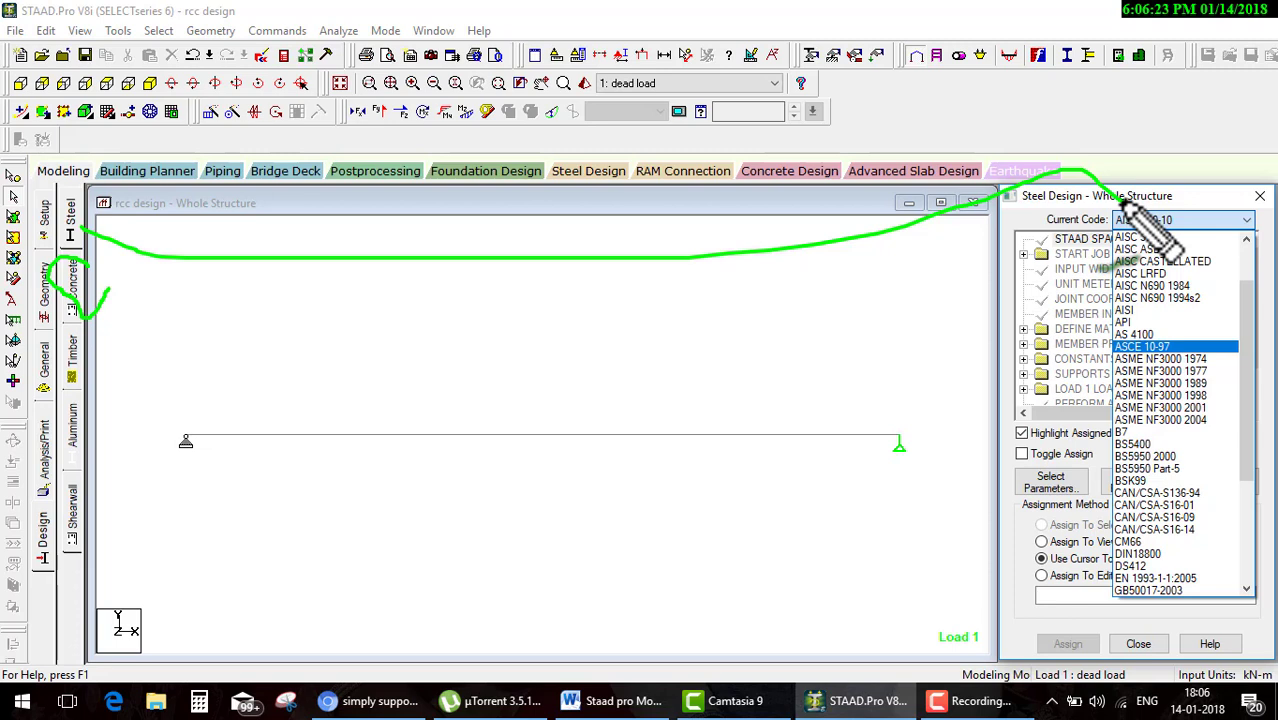
{"action": "key", "text": "Escape"}
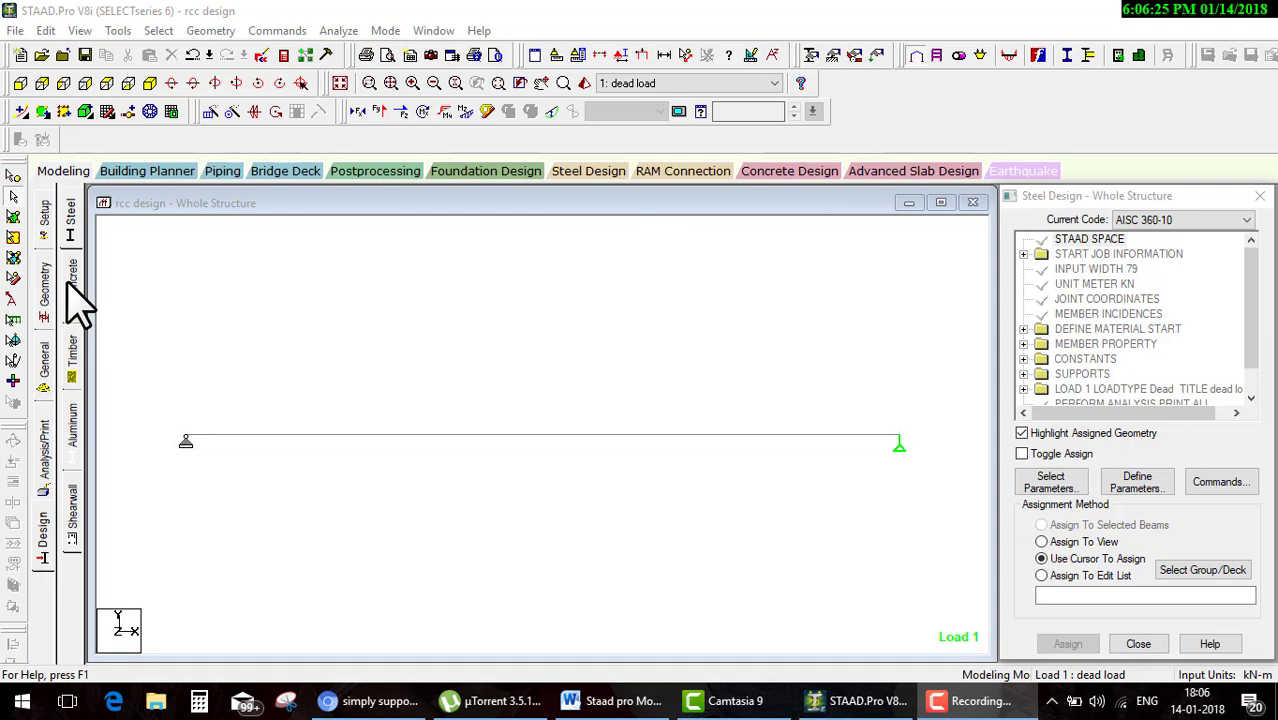
{"action": "left_click", "coordinate": [70, 285]}
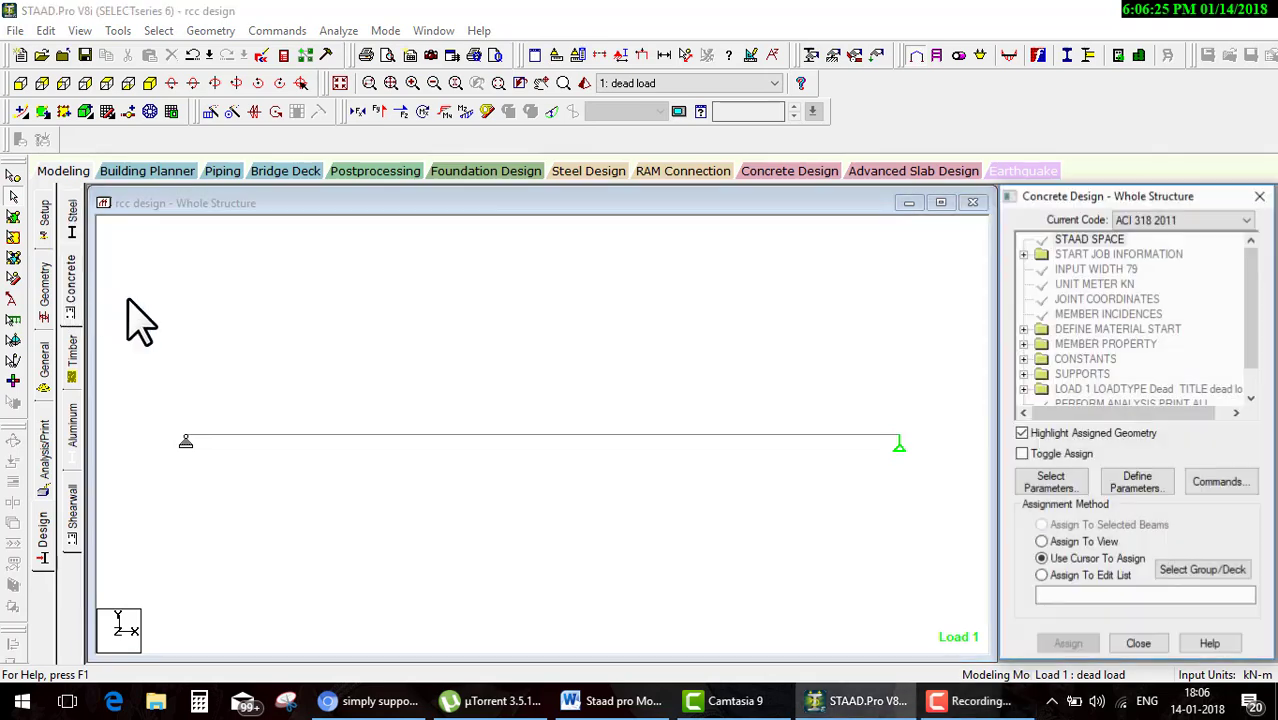
Change the concrete Current Code from ACI 318 2011 to IS456
{"action": "left_click", "coordinate": [1175, 221]}
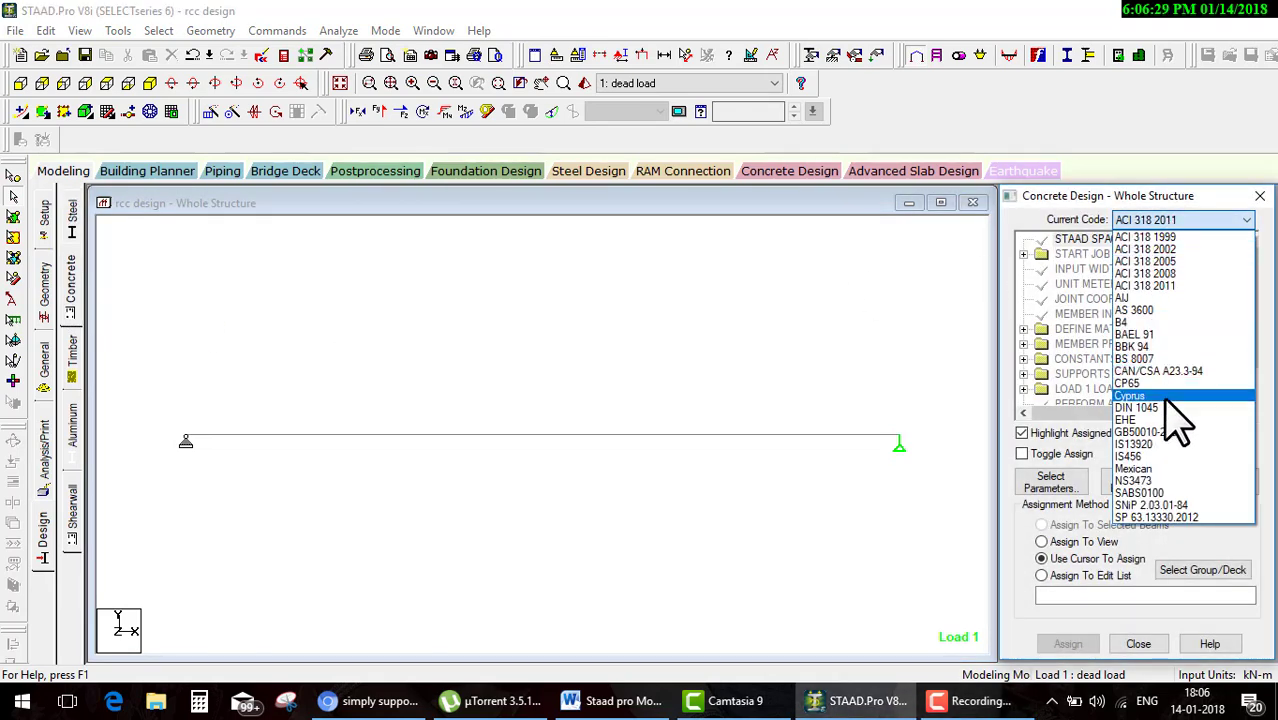
{"action": "left_click", "coordinate": [1190, 475]}
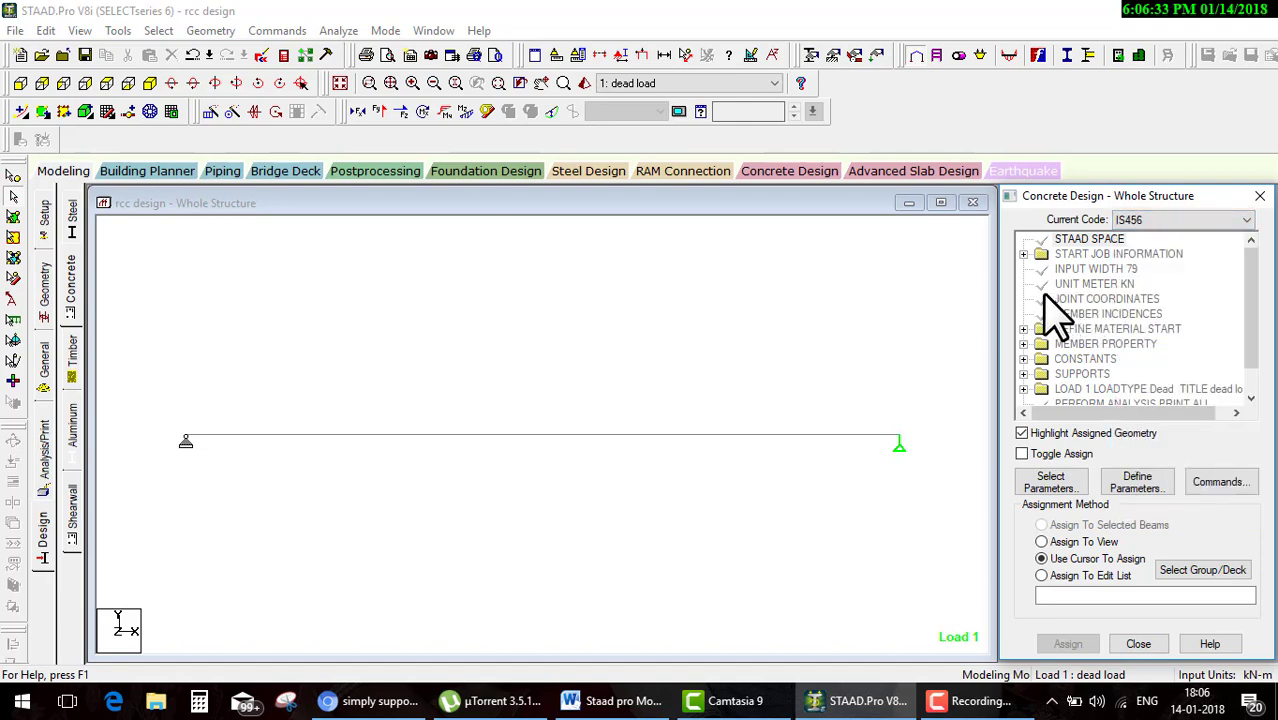
{"action": "left_click", "coordinate": [982, 698]}
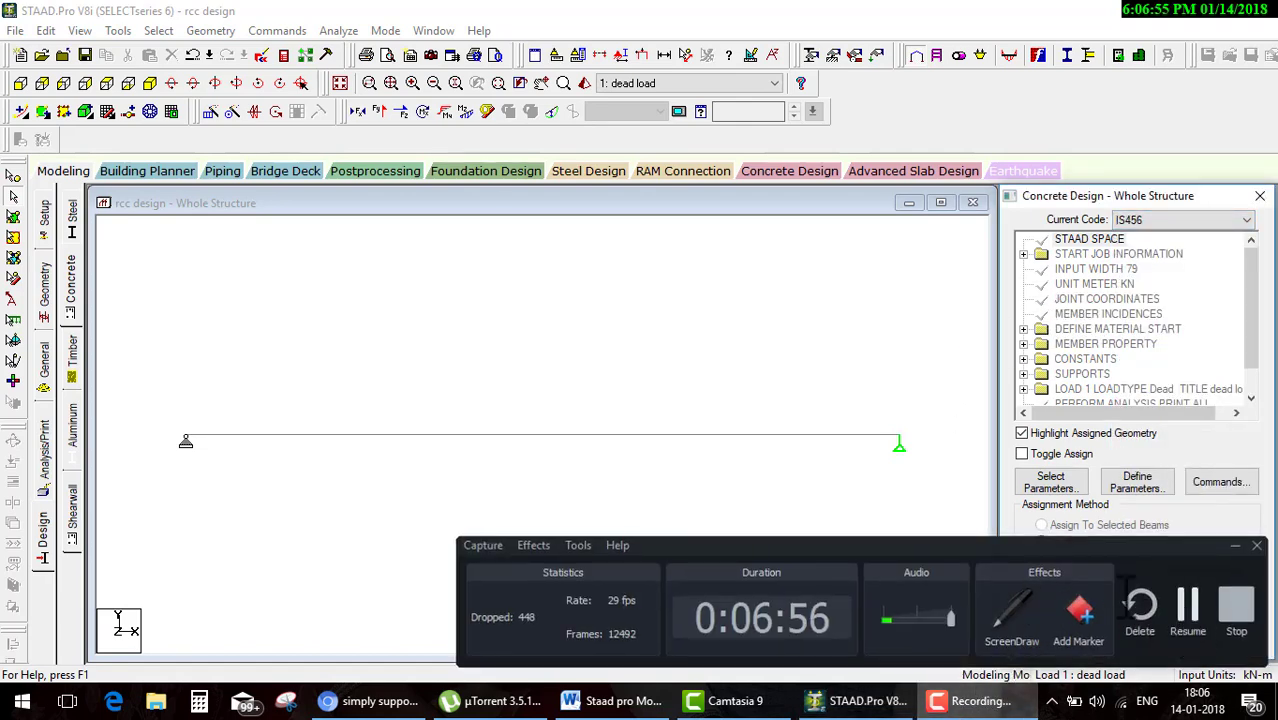
{"action": "left_click", "coordinate": [821, 353]}
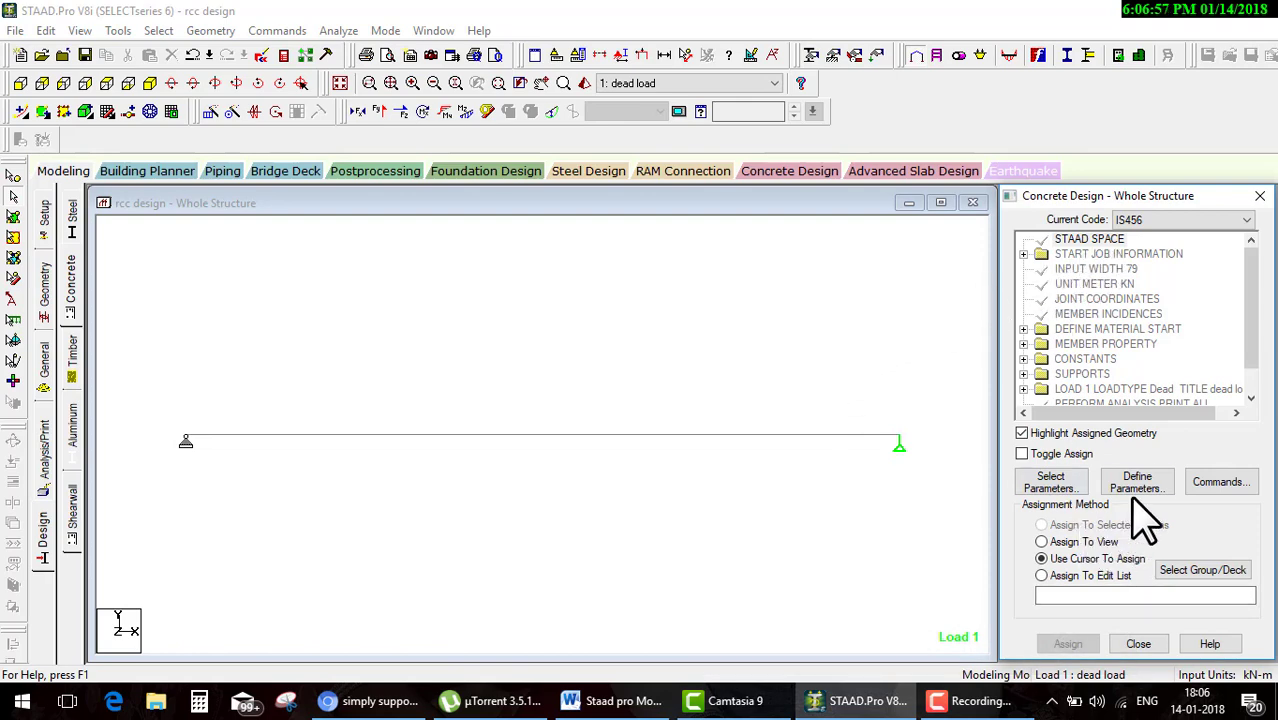
{"action": "key", "text": "ctrl+shift+d"}
{"action": "left_click_drag", "start_coordinate": [1160, 450], "coordinate": [1152, 458]}
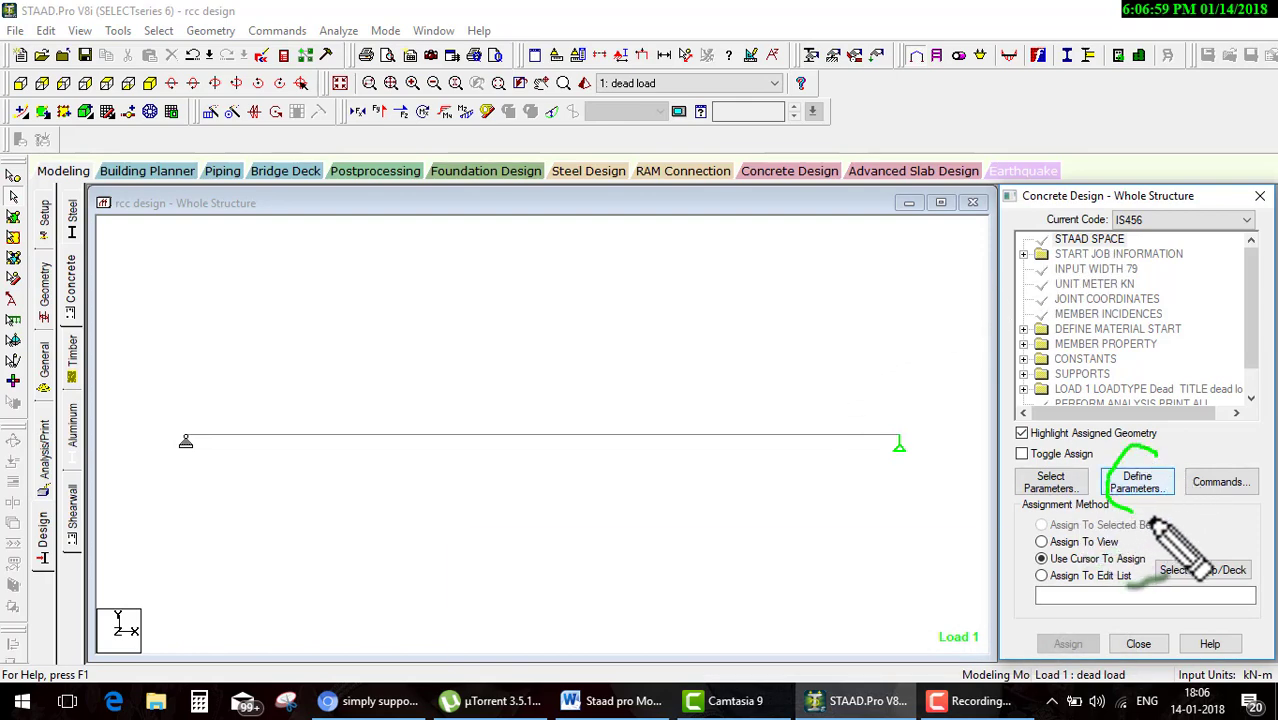
{"action": "left_click_drag", "start_coordinate": [1140, 520], "coordinate": [1040, 578]}
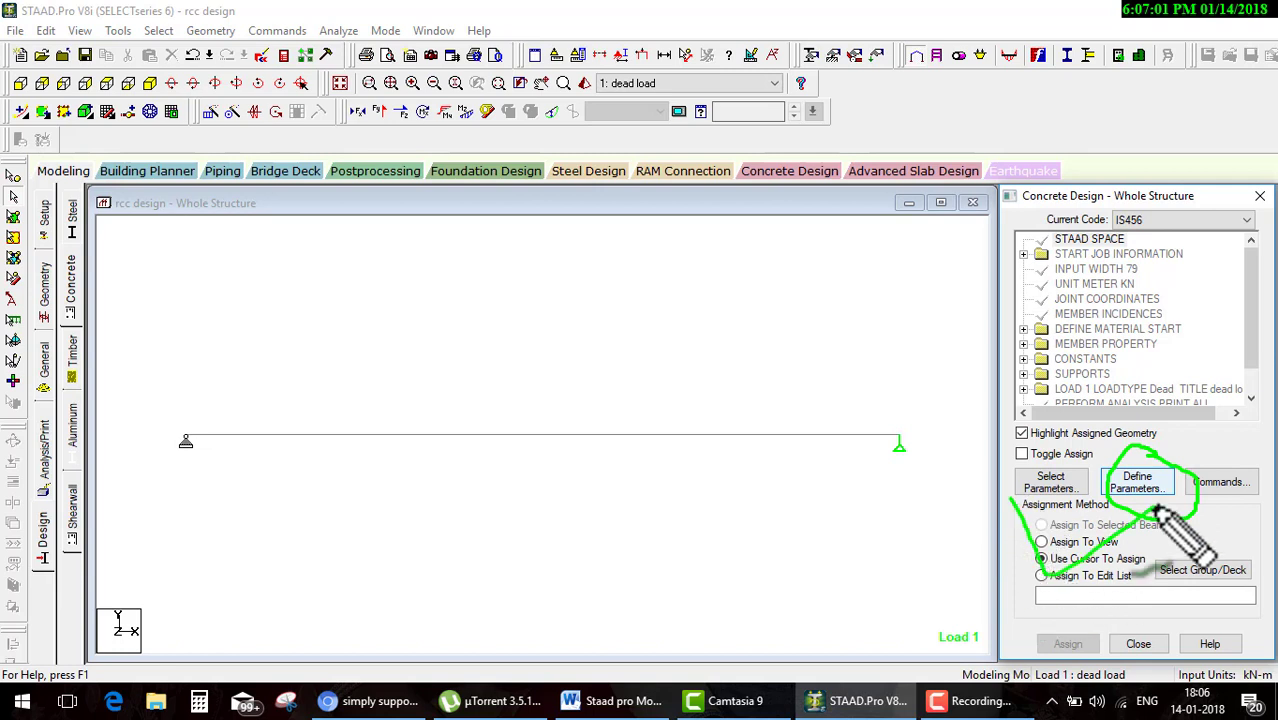
{"action": "left_click_drag", "start_coordinate": [1110, 598], "coordinate": [1150, 590]}
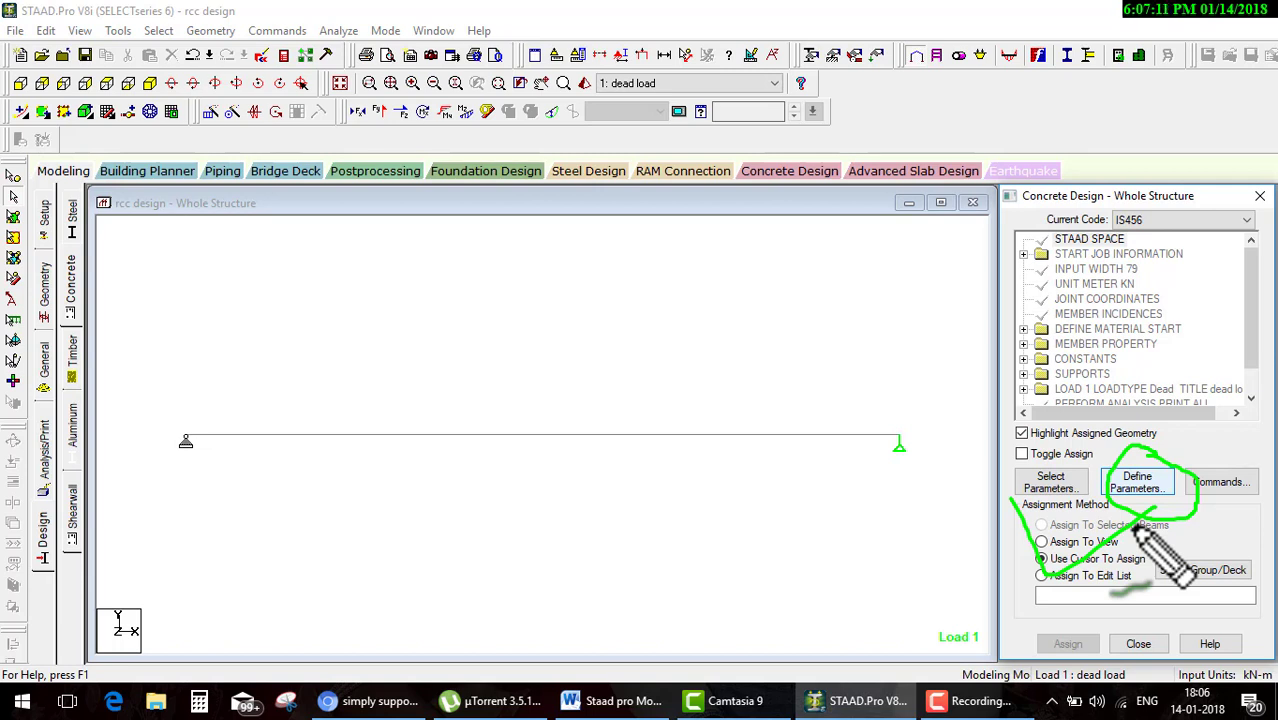
{"action": "key", "text": "Escape"}
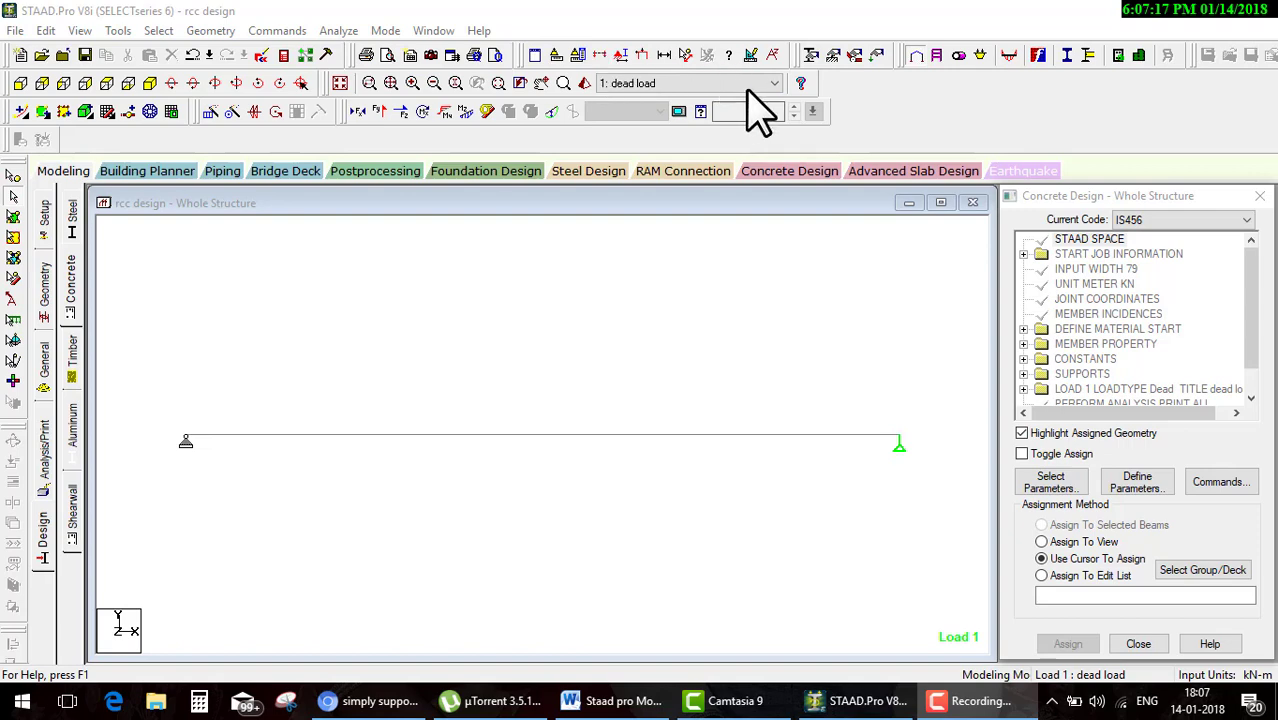
Set input units to Newton and millimetres and open the concrete Define Parameters list
{"action": "left_click", "coordinate": [556, 57]}
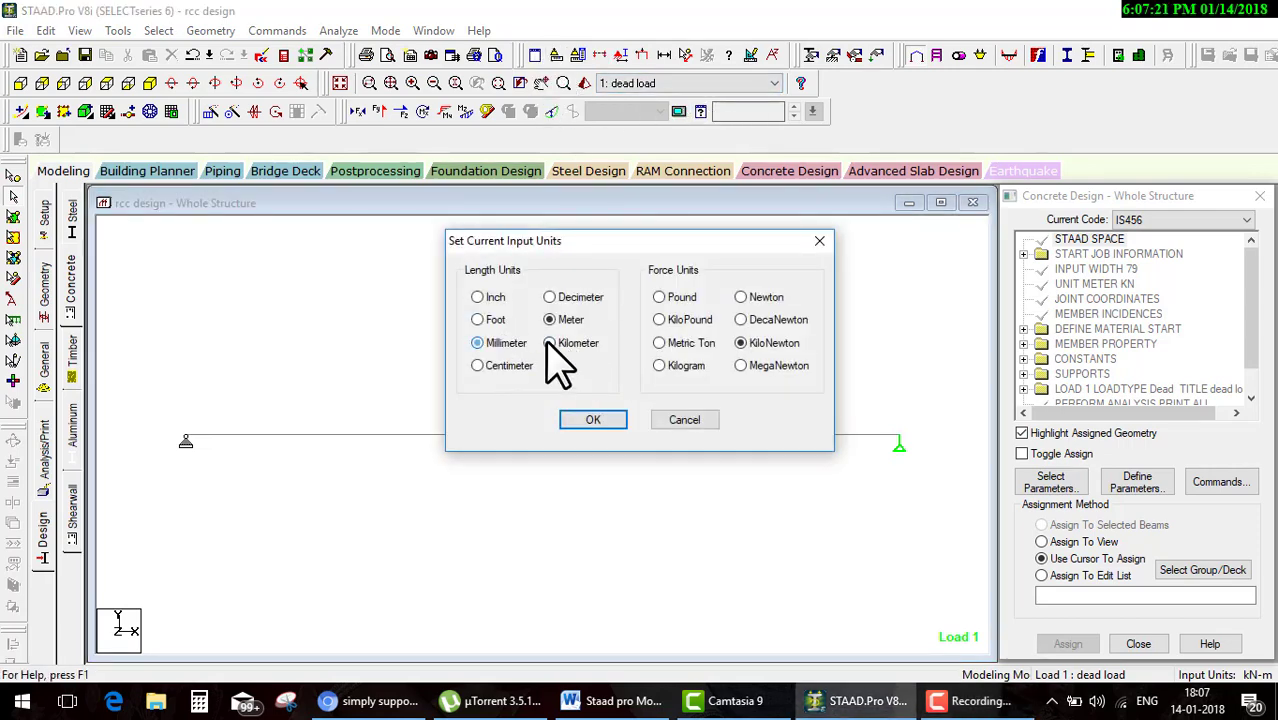
{"action": "left_click", "coordinate": [741, 297]}
{"action": "left_click", "coordinate": [593, 419]}
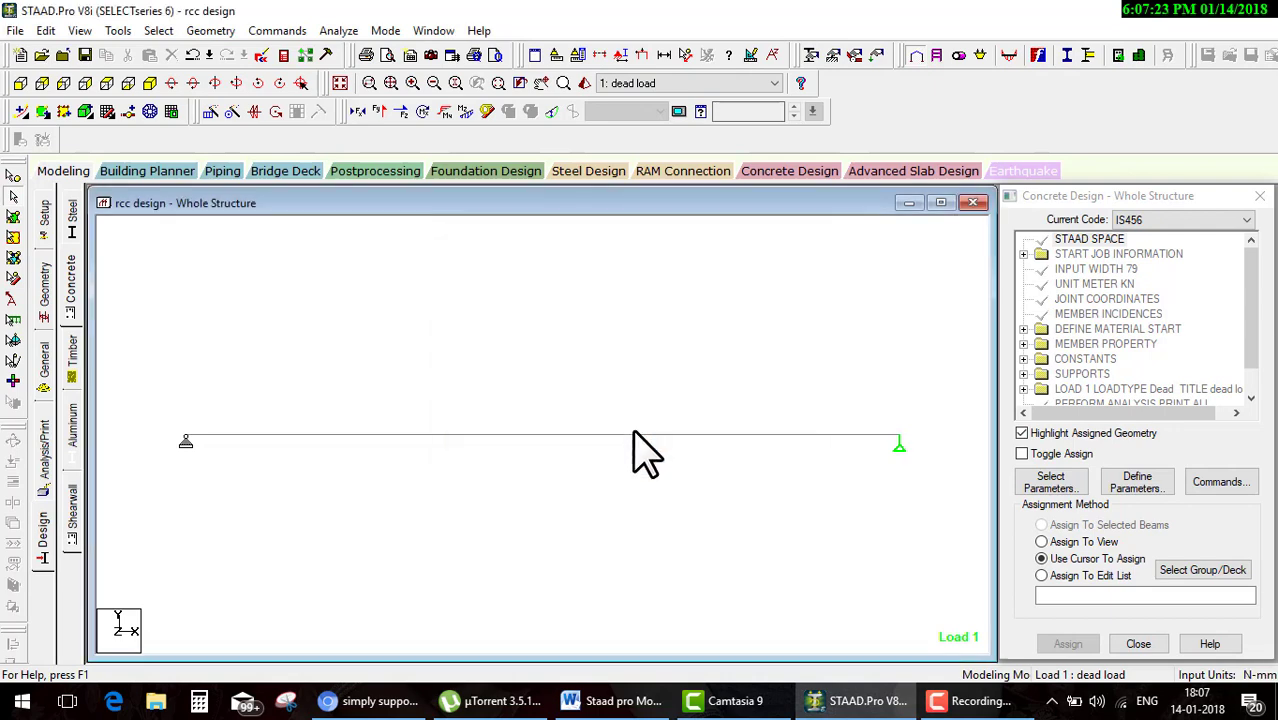
{"action": "left_click", "coordinate": [1137, 482]}
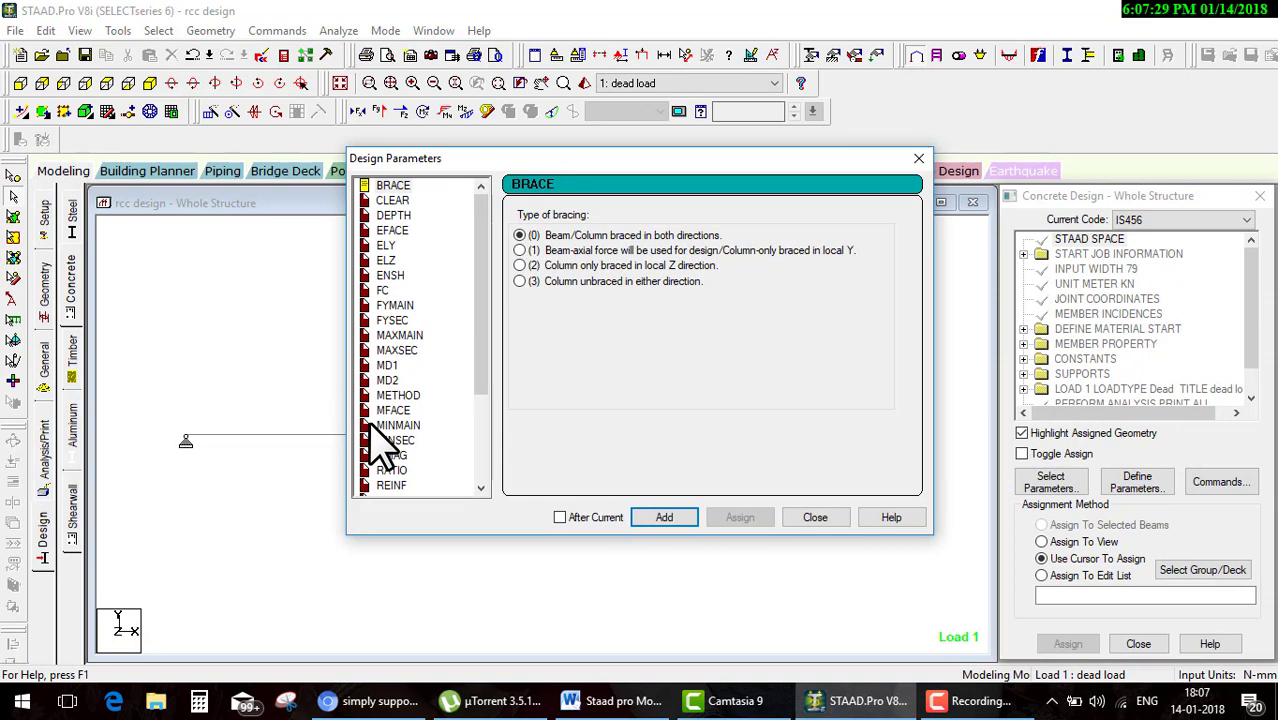
Look over the concrete design parameter options in Define Parameters
{"action": "left_click_drag", "start_coordinate": [405, 296], "coordinate": [447, 283]}
{"action": "left_click_drag", "start_coordinate": [410, 205], "coordinate": [471, 182]}
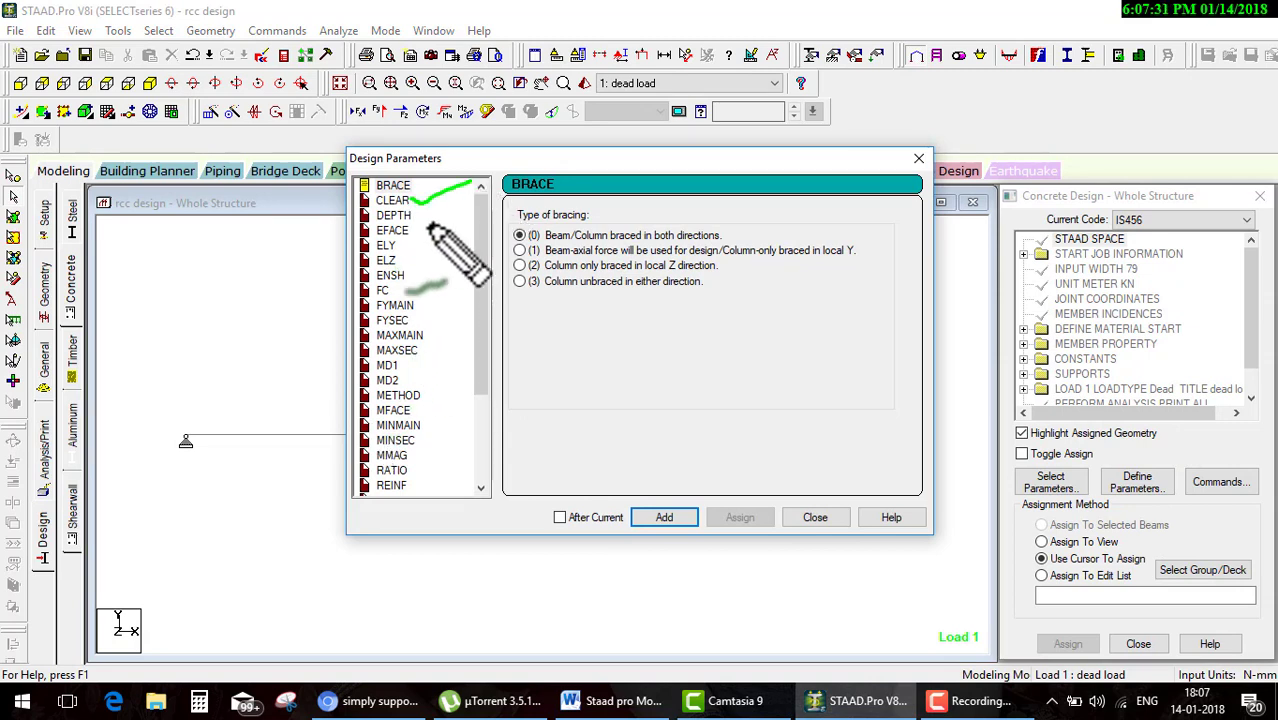
{"action": "left_click_drag", "start_coordinate": [373, 356], "coordinate": [418, 349]}
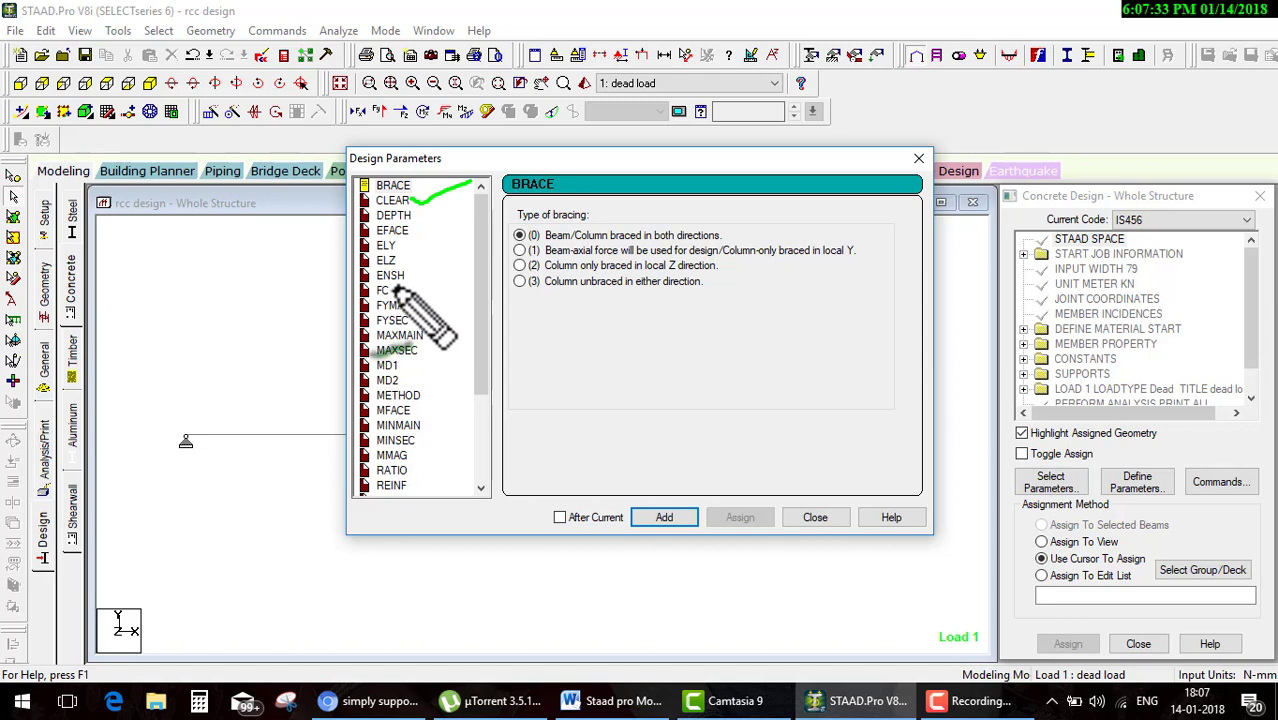
{"action": "left_click_drag", "start_coordinate": [395, 294], "coordinate": [490, 268]}
{"action": "left_click_drag", "start_coordinate": [410, 316], "coordinate": [490, 283]}
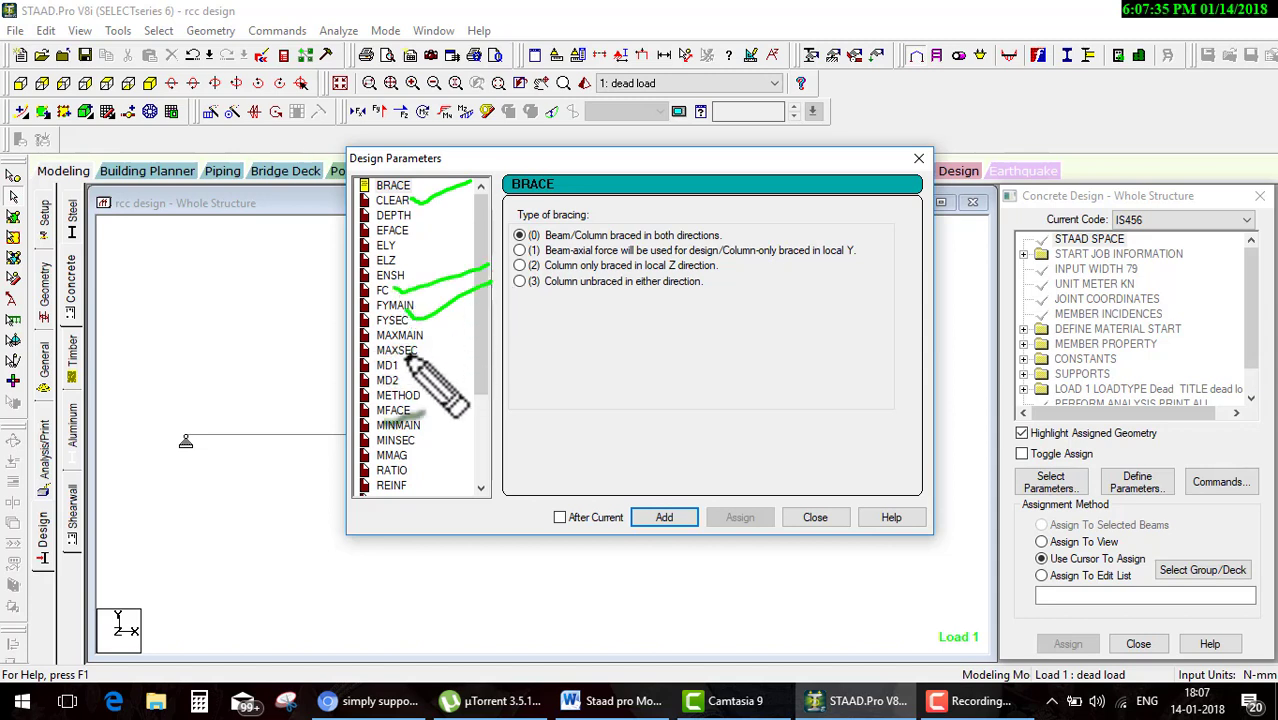
{"action": "left_click_drag", "start_coordinate": [420, 399], "coordinate": [452, 392]}
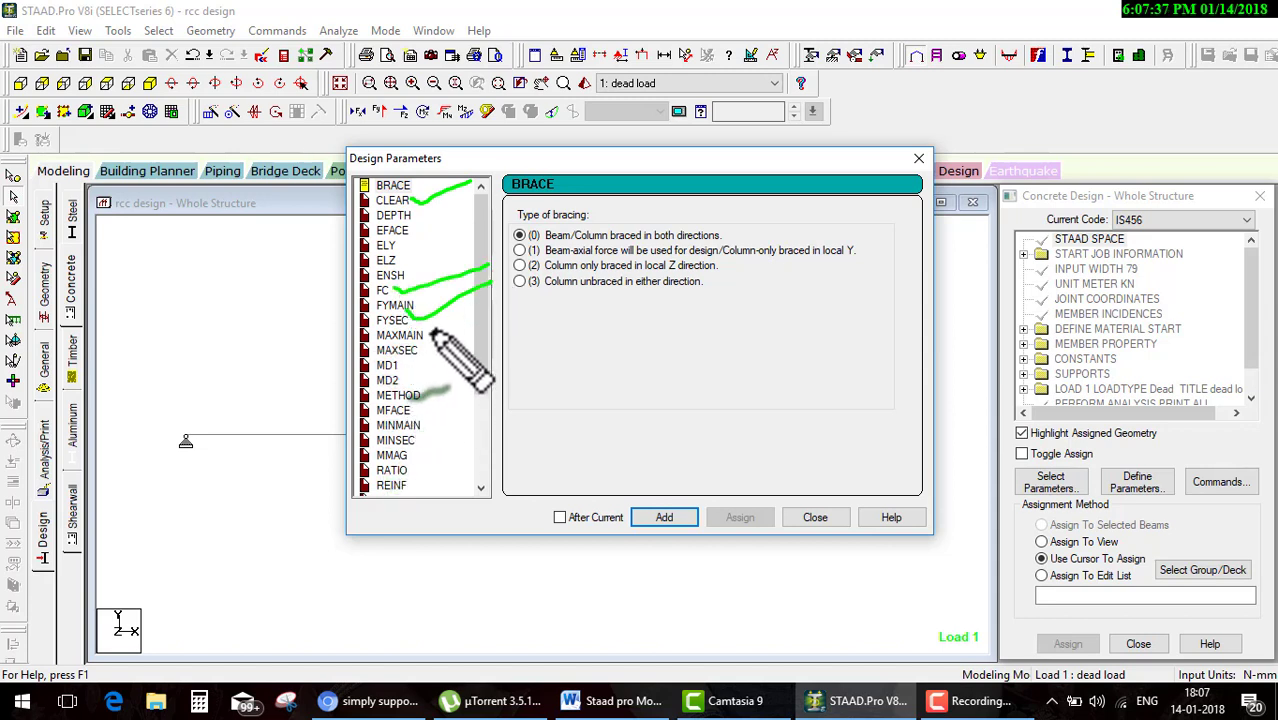
{"action": "left_click_drag", "start_coordinate": [428, 340], "coordinate": [447, 336]}
{"action": "left_click_drag", "start_coordinate": [427, 436], "coordinate": [502, 470]}
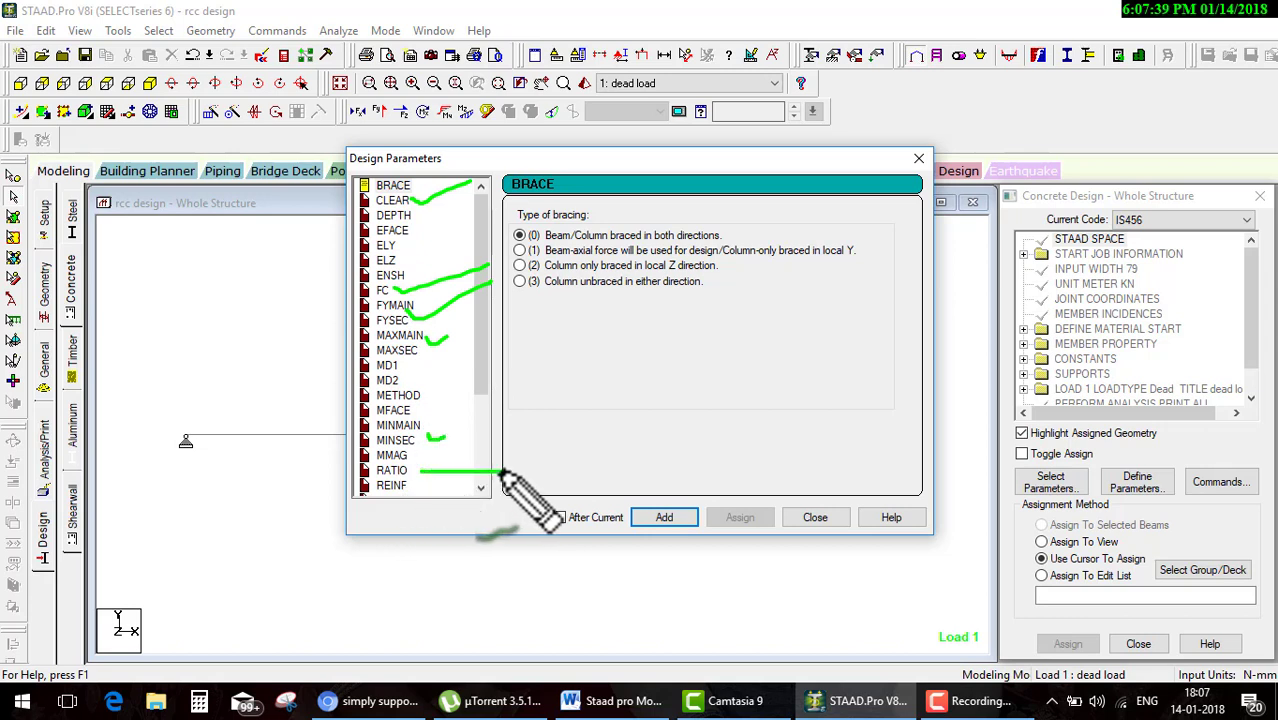
{"action": "key", "text": "Escape"}
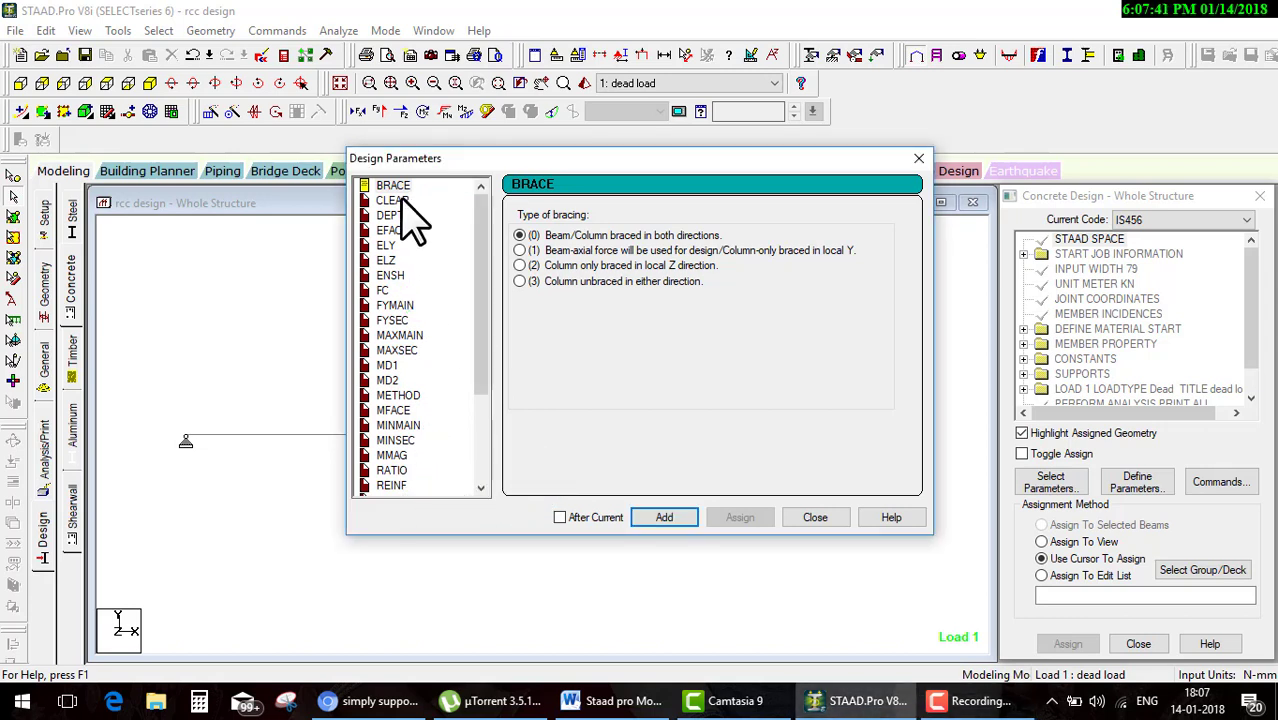
Add a CLEAR cover of 25 mm to the design commands
{"action": "left_click", "coordinate": [403, 201]}
{"action": "type", "text": "2"}
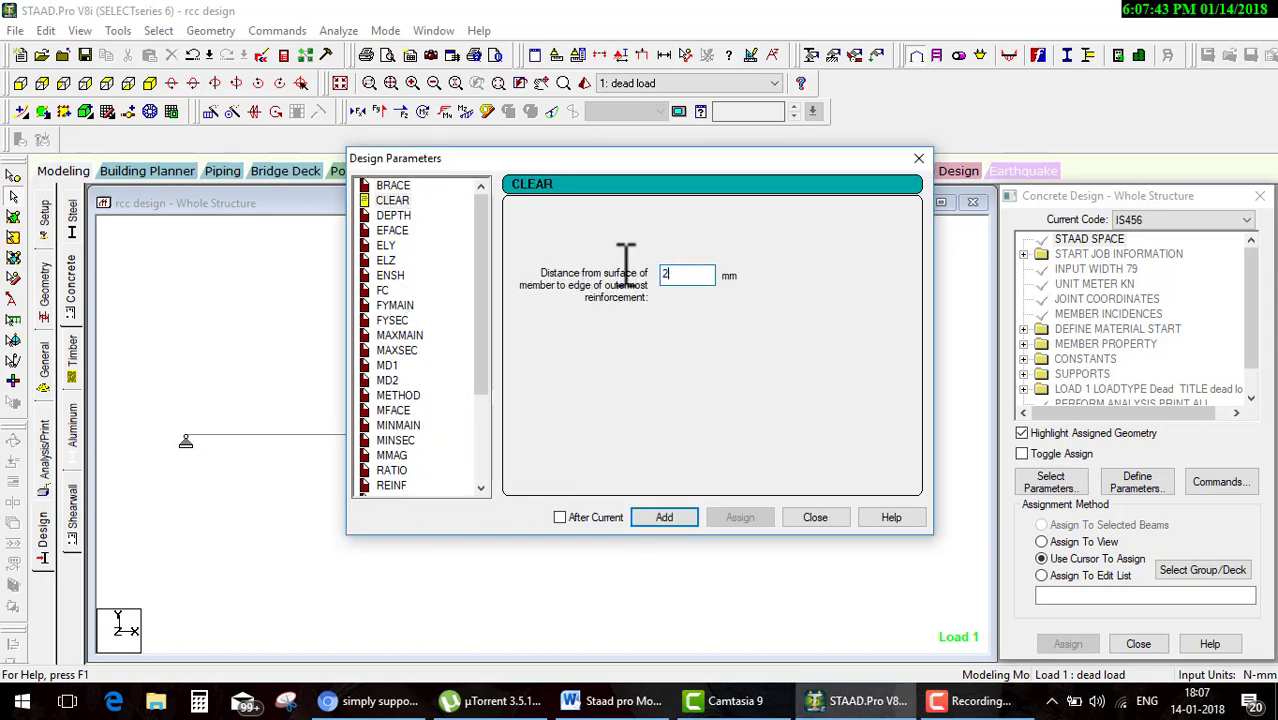
{"action": "type", "text": "5"}
{"action": "left_click", "coordinate": [676, 518]}
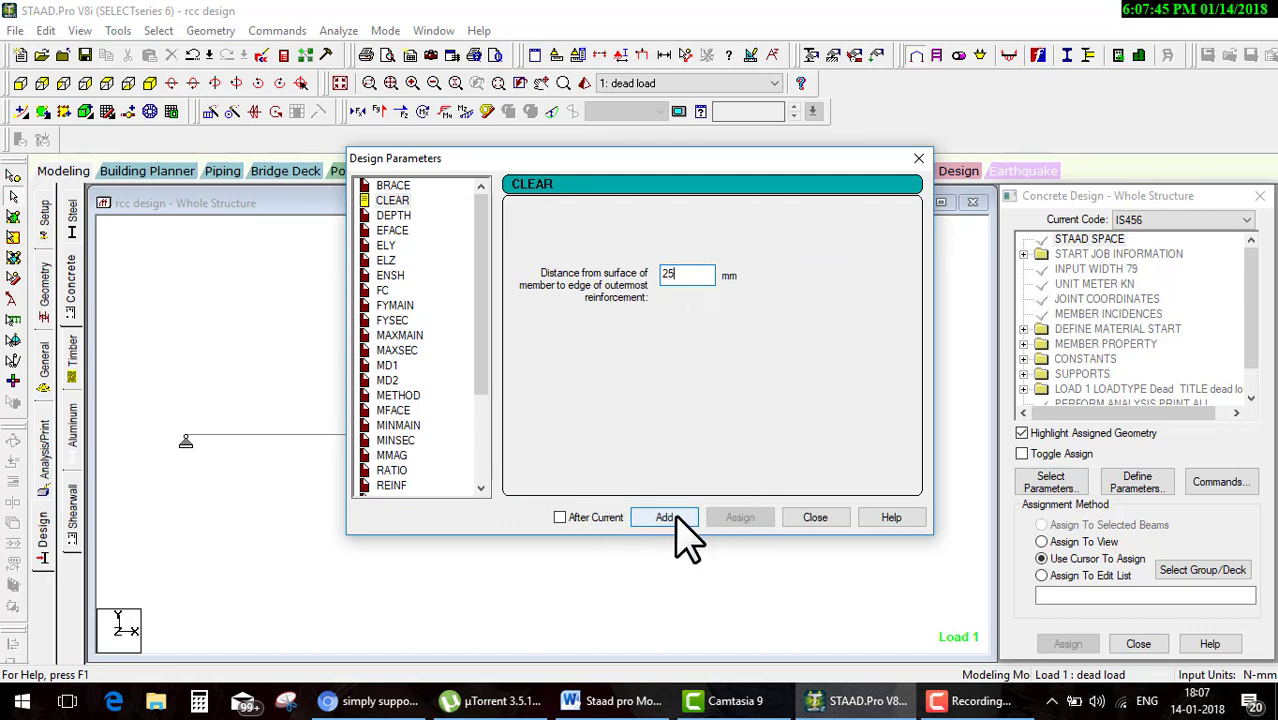
{"action": "left_click_drag", "start_coordinate": [740, 245], "coordinate": [672, 375]}
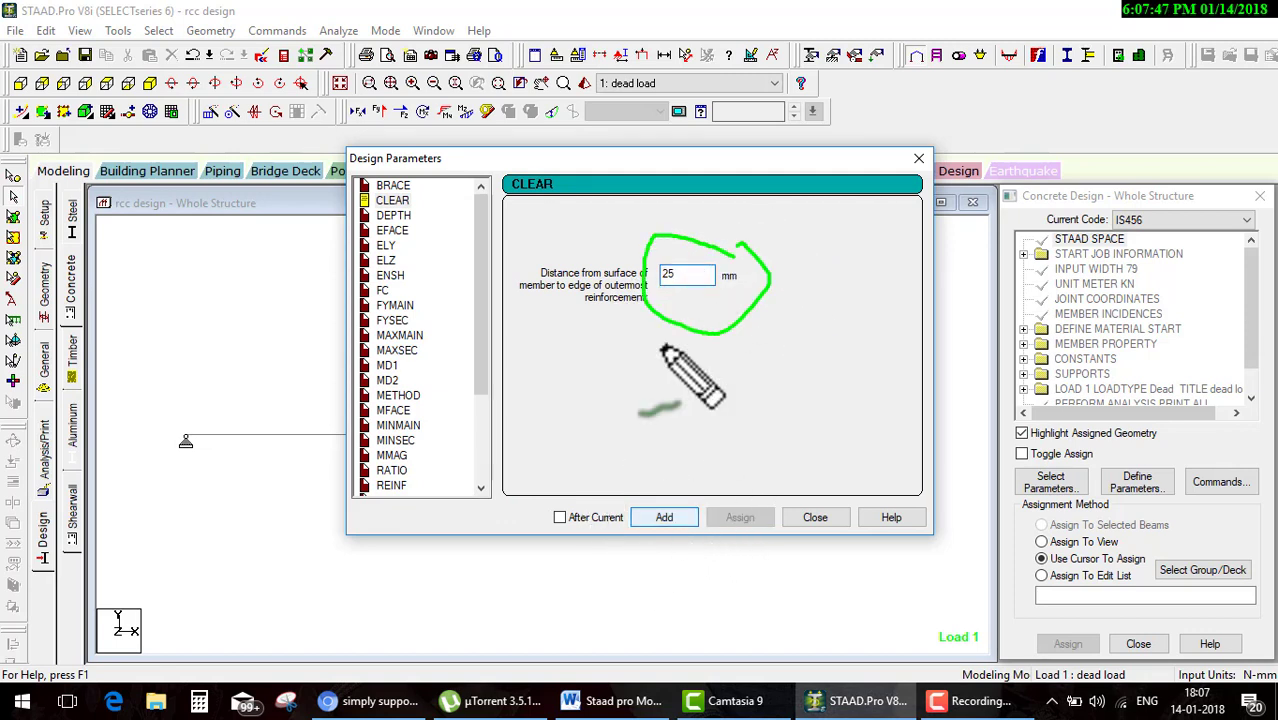
{"action": "mouse_move", "coordinate": [662, 480]}
{"action": "left_mouse_down"}
{"action": "mouse_move", "coordinate": [665, 510]}
{"action": "mouse_move", "coordinate": [695, 505]}
{"action": "left_mouse_up"}
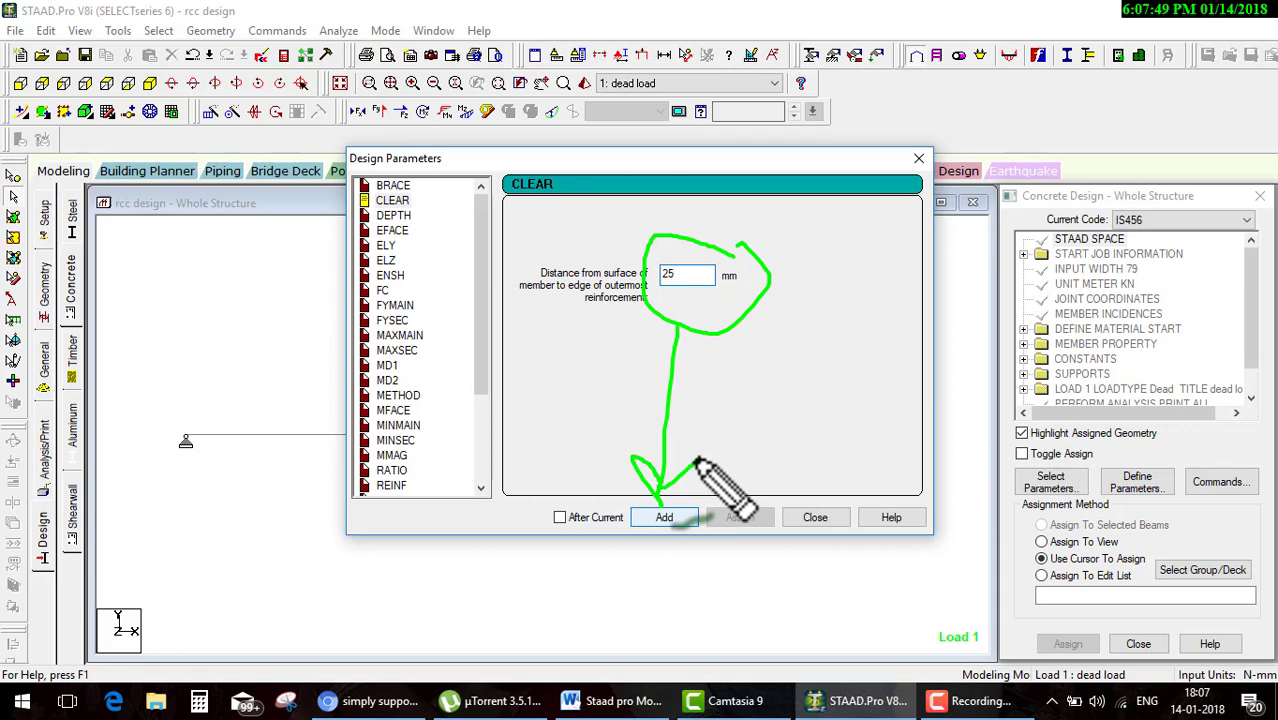
{"action": "key", "text": "Escape"}
{"action": "left_click", "coordinate": [676, 518]}
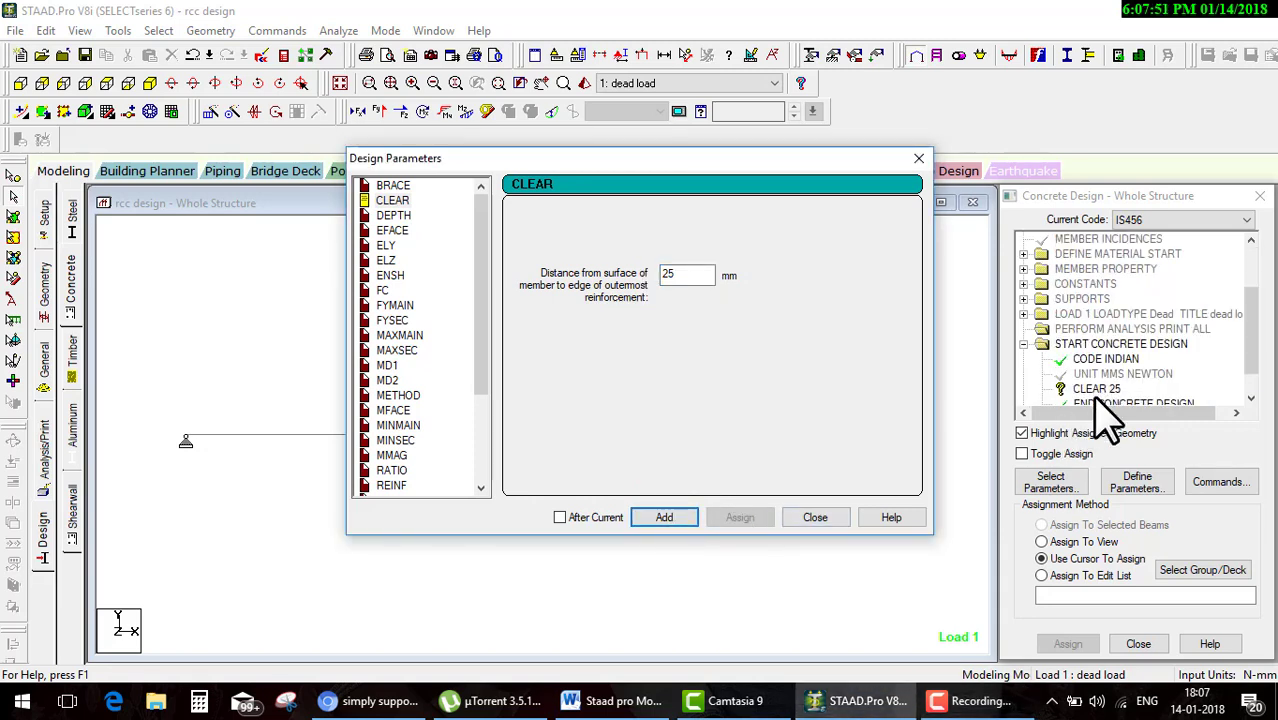
{"action": "left_click_drag", "start_coordinate": [1120, 372], "coordinate": [1095, 505]}
{"action": "key", "text": "Escape"}
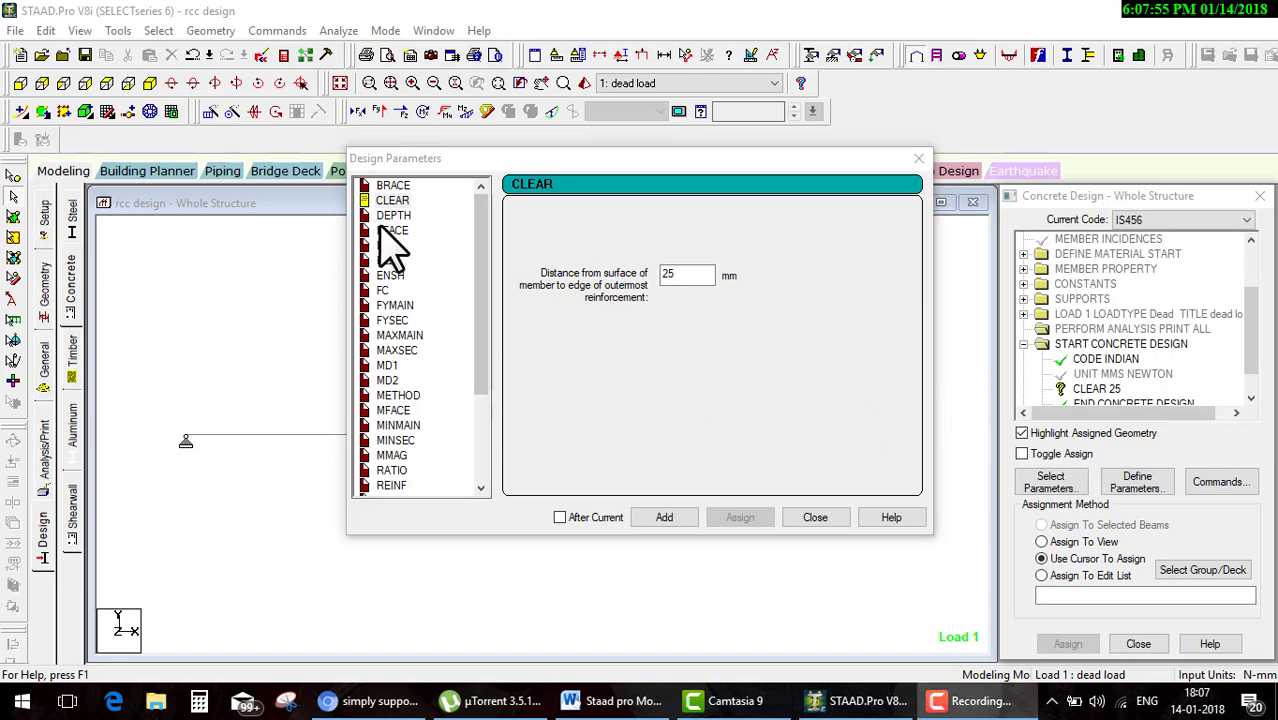
Add concrete strength FC 15 to the design commands
{"action": "left_click", "coordinate": [389, 290]}
{"action": "left_click_drag", "start_coordinate": [706, 278], "coordinate": [520, 268]}
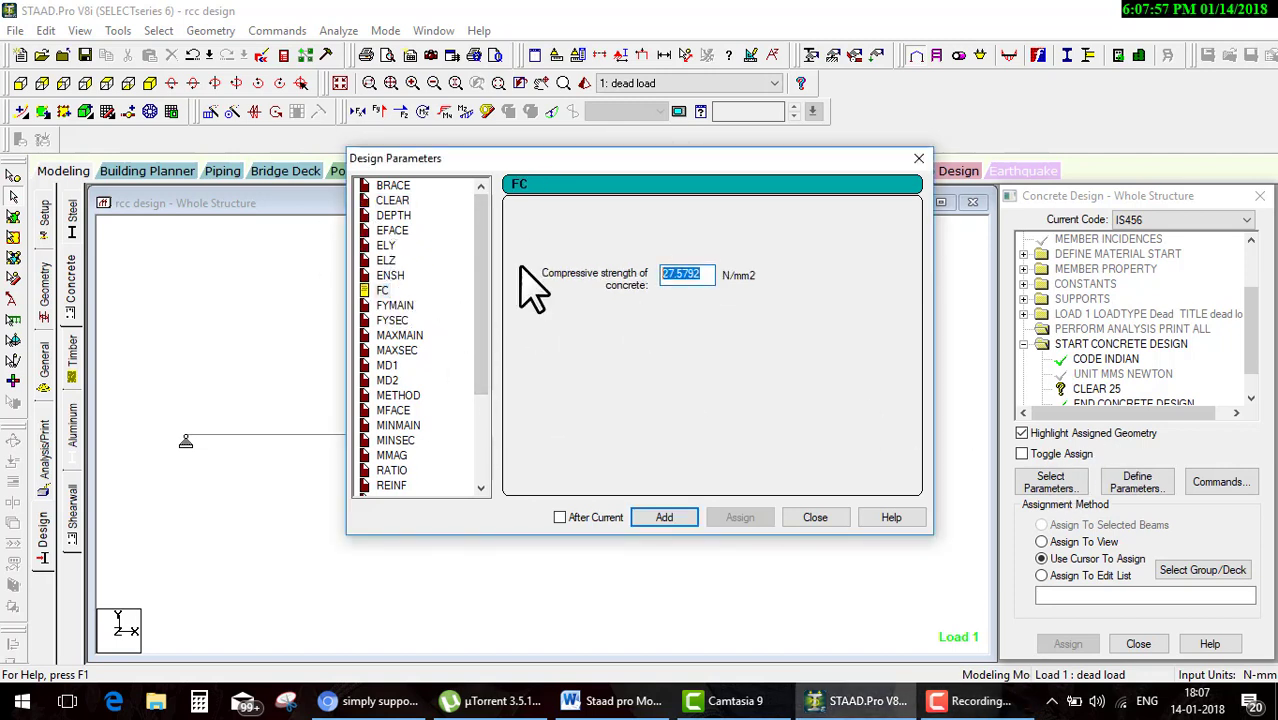
{"action": "type", "text": "5"}
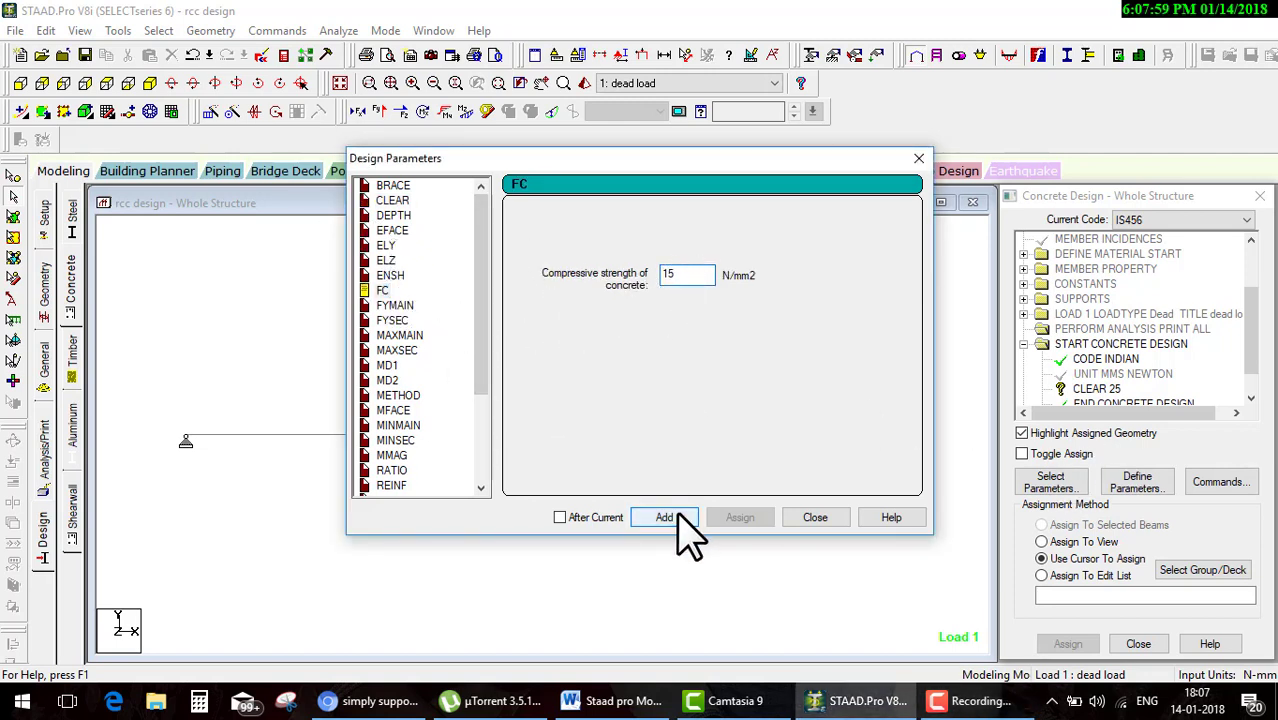
{"action": "left_click", "coordinate": [676, 514]}
Add FYMAIN 415 and FYSEC 415 steel yield strengths
{"action": "left_click", "coordinate": [395, 306]}
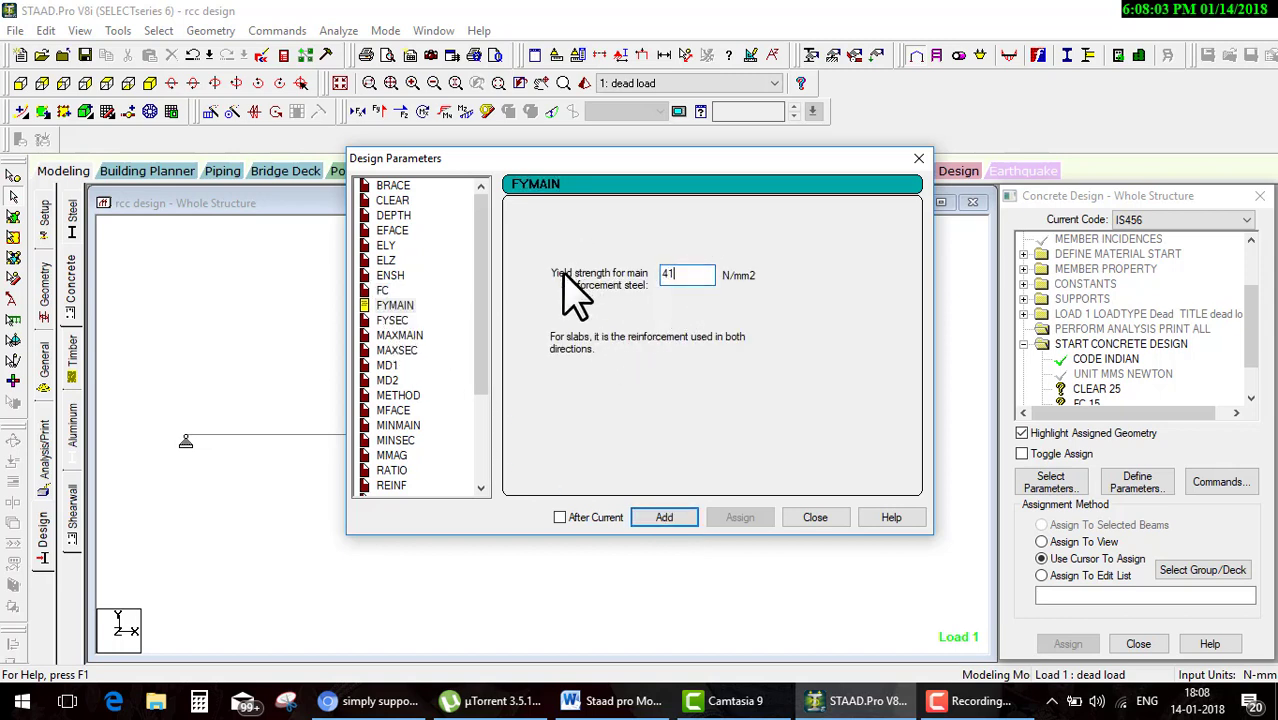
{"action": "type", "text": "5"}
{"action": "left_click", "coordinate": [673, 519]}
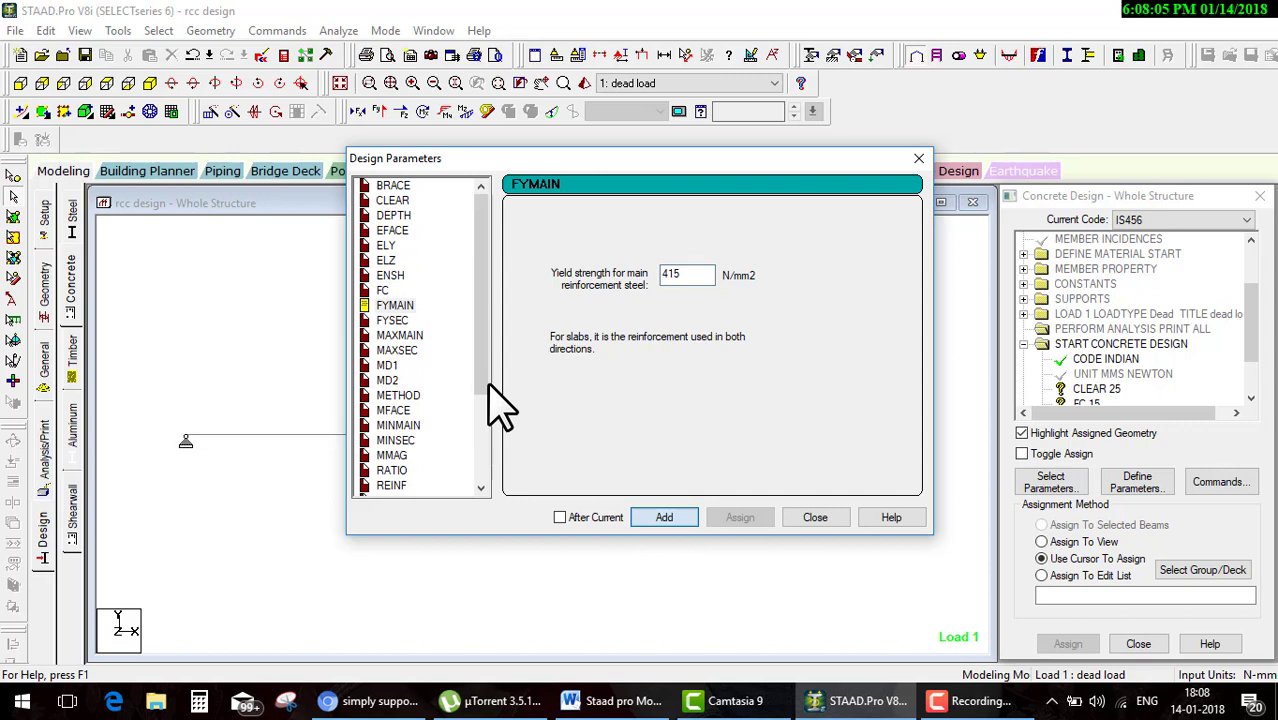
{"action": "left_click", "coordinate": [402, 321]}
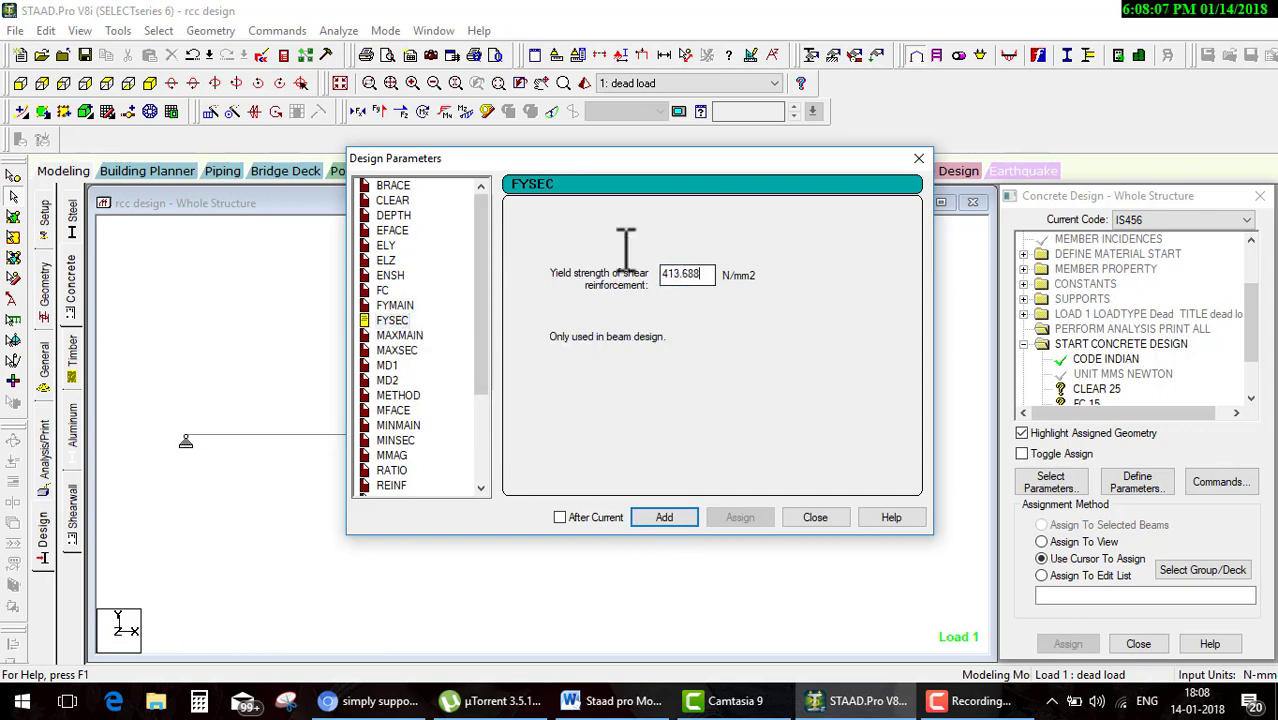
{"action": "left_click_drag", "start_coordinate": [625, 250], "coordinate": [565, 248]}
{"action": "type", "text": "5"}
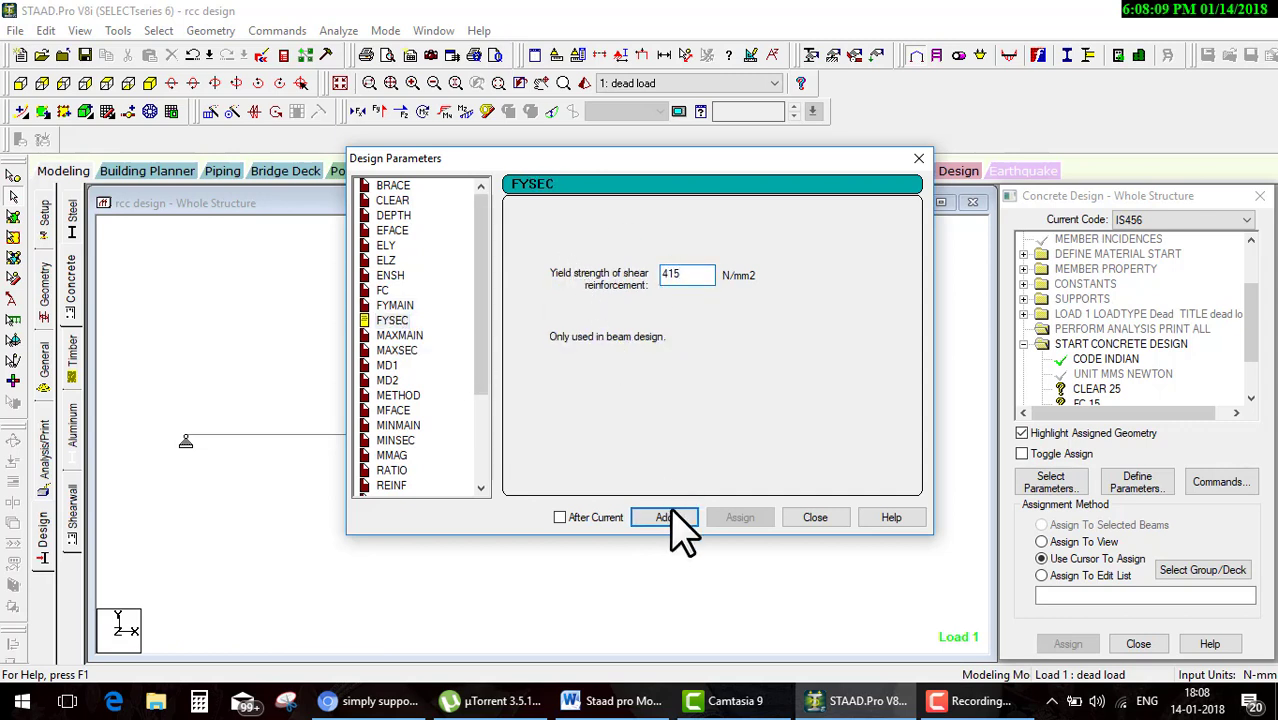
{"action": "left_click", "coordinate": [668, 519]}
{"action": "left_click", "coordinate": [399, 336]}
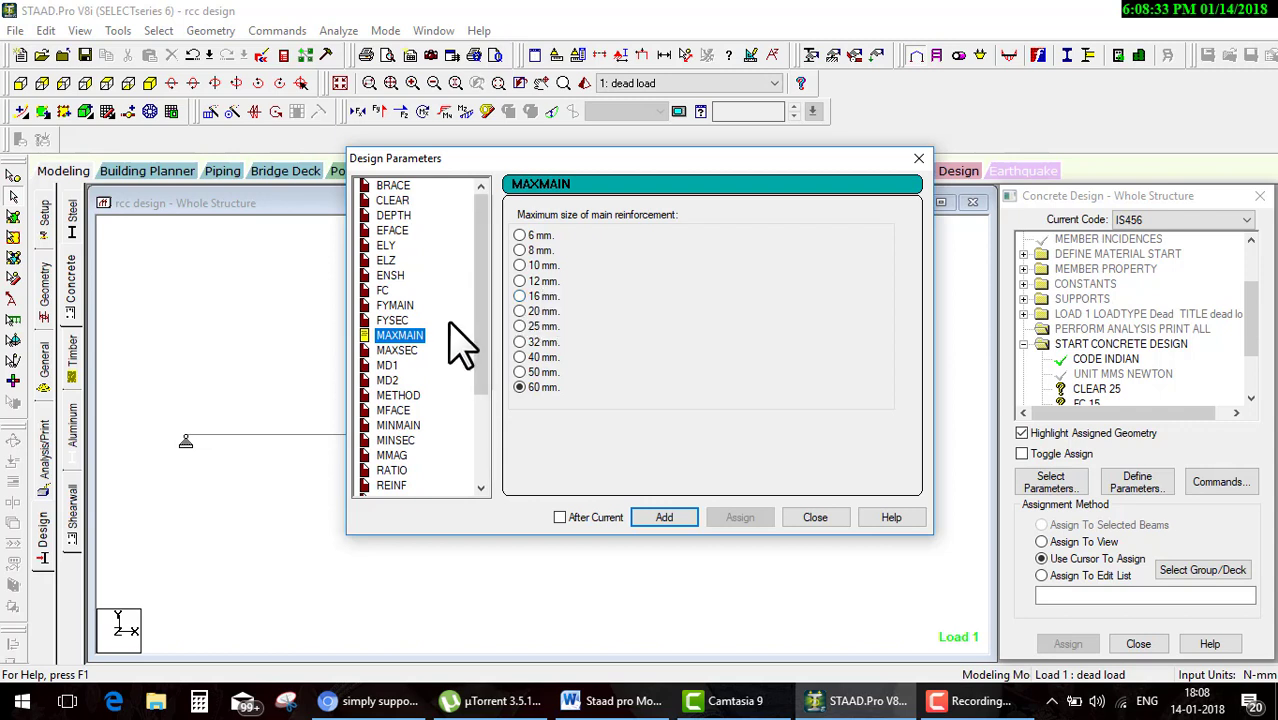
Add the MAXMAIN 25 mm, MAXSEC 8 mm and MINMAIN 12 mm bar-size limits
{"action": "left_click", "coordinate": [535, 327]}
{"action": "left_click", "coordinate": [640, 520]}
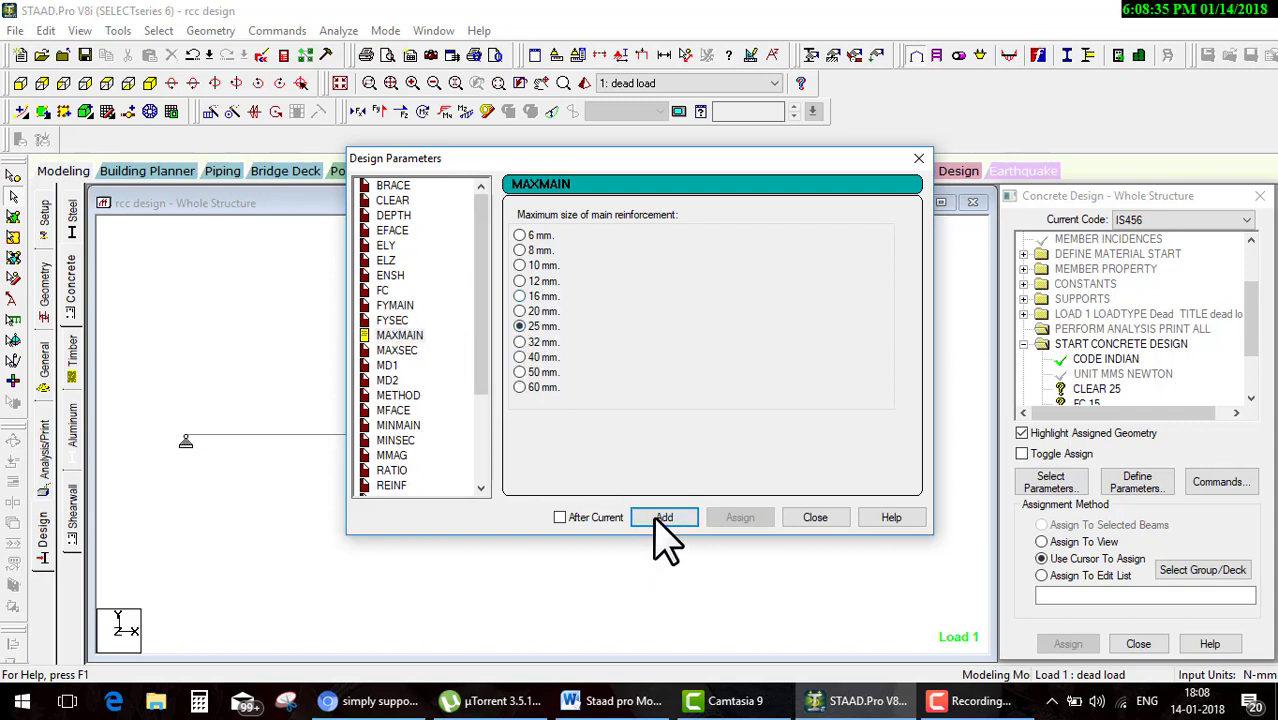
{"action": "left_click", "coordinate": [400, 350]}
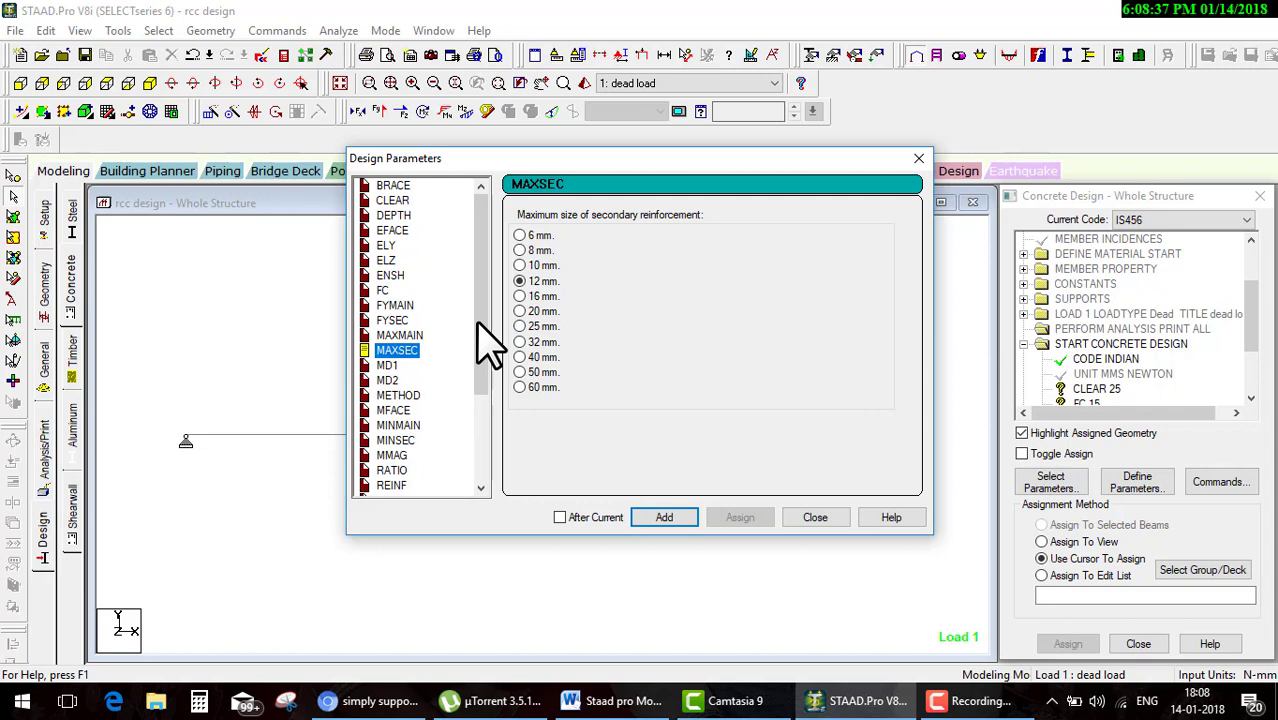
{"action": "left_click", "coordinate": [519, 250]}
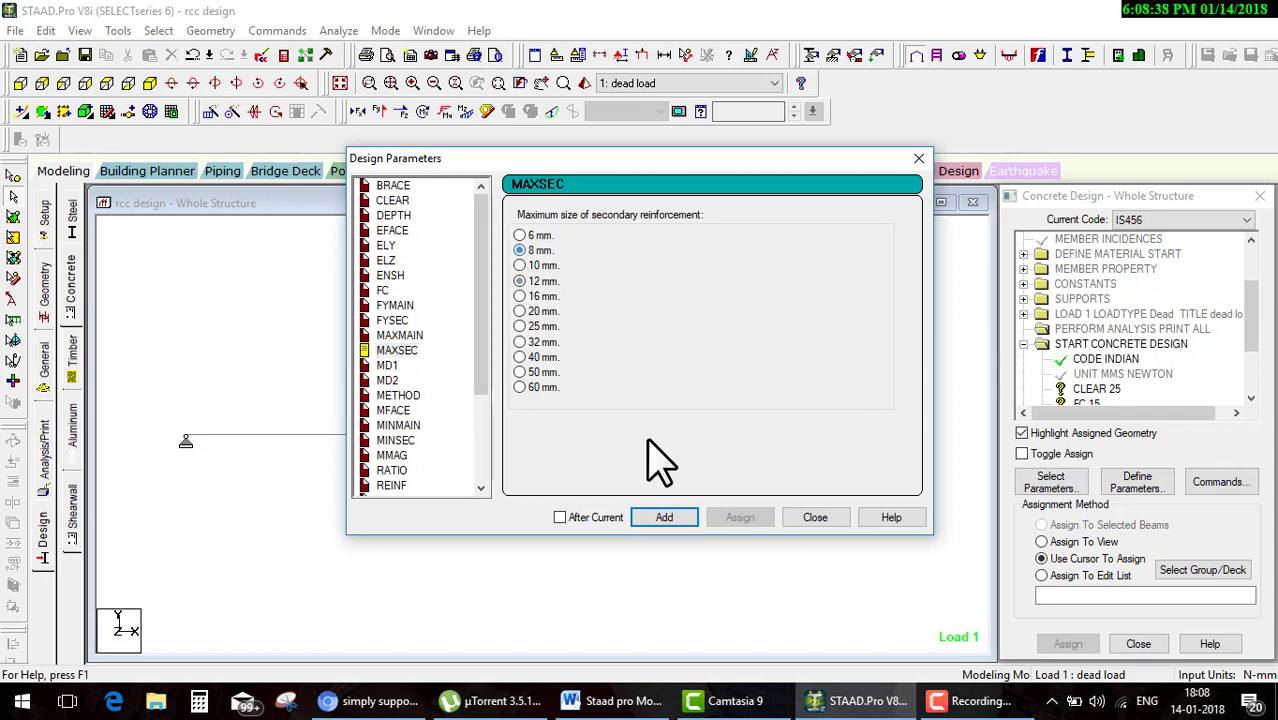
{"action": "left_click", "coordinate": [405, 427]}
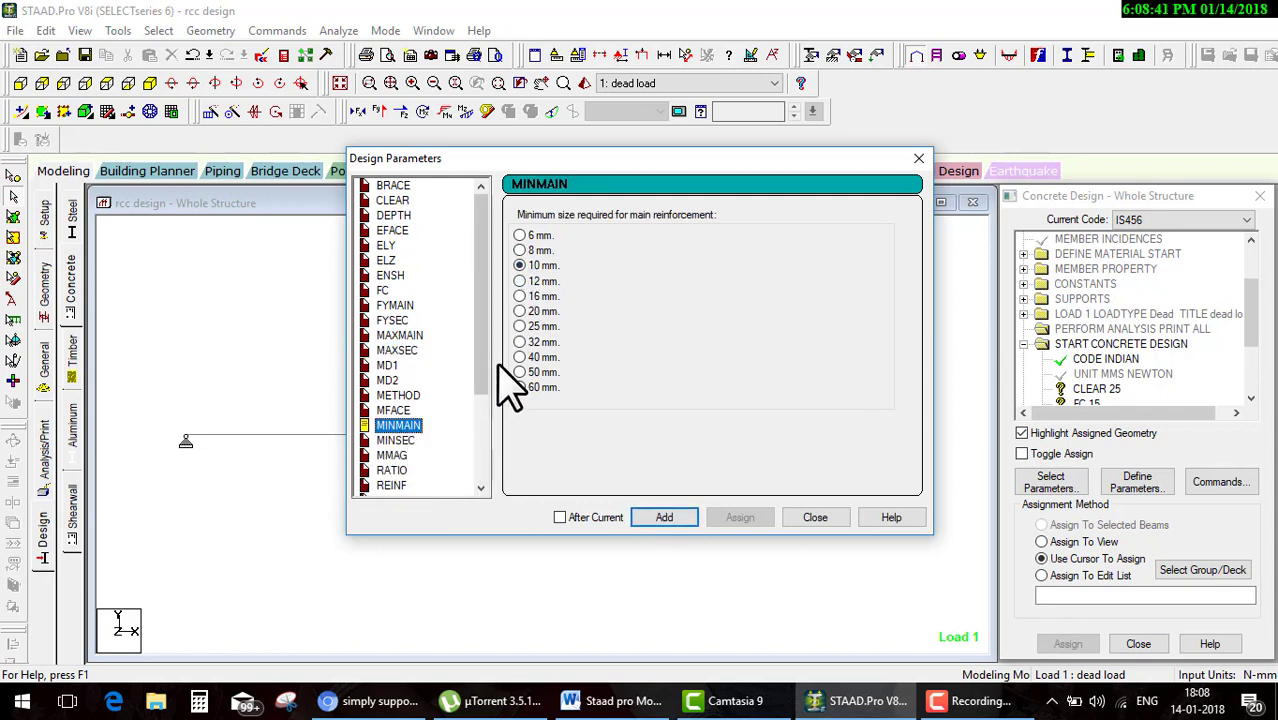
{"action": "left_click", "coordinate": [519, 281]}
{"action": "left_click", "coordinate": [656, 515]}
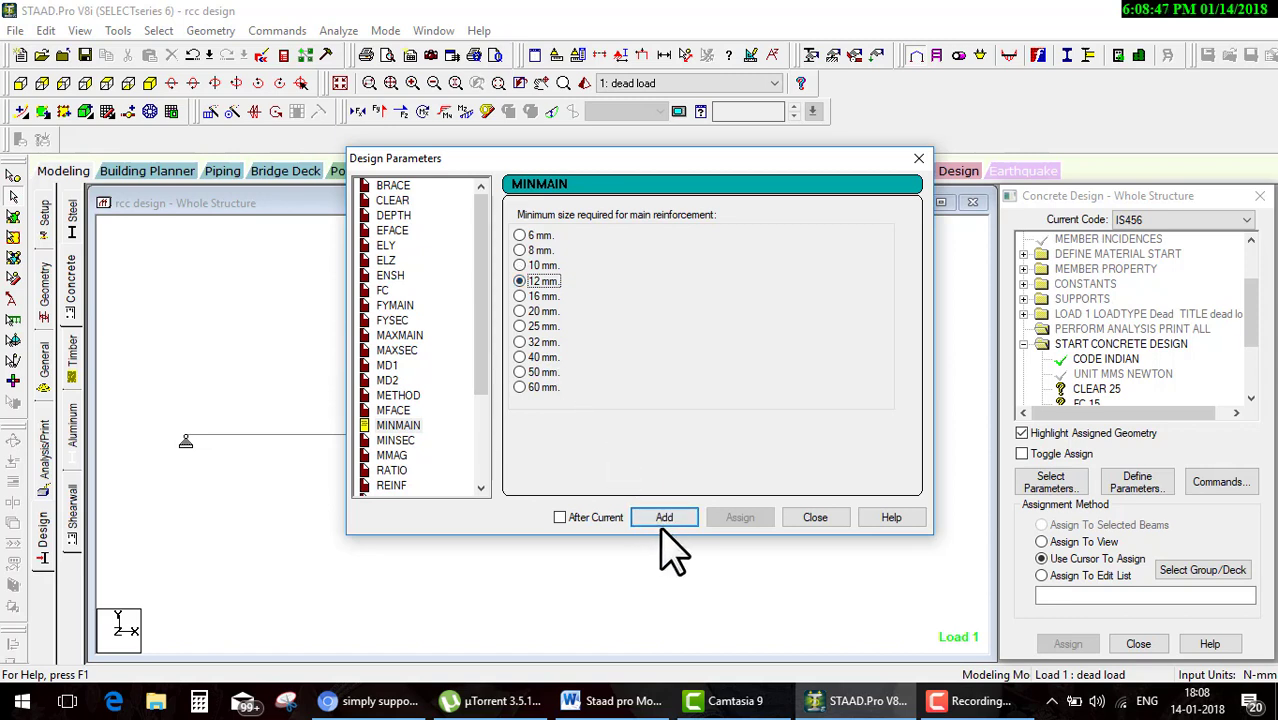
Add the MINSEC 6 mm bar limit and the RATIO 4 maximum reinforcement percentage
{"action": "left_click", "coordinate": [405, 440]}
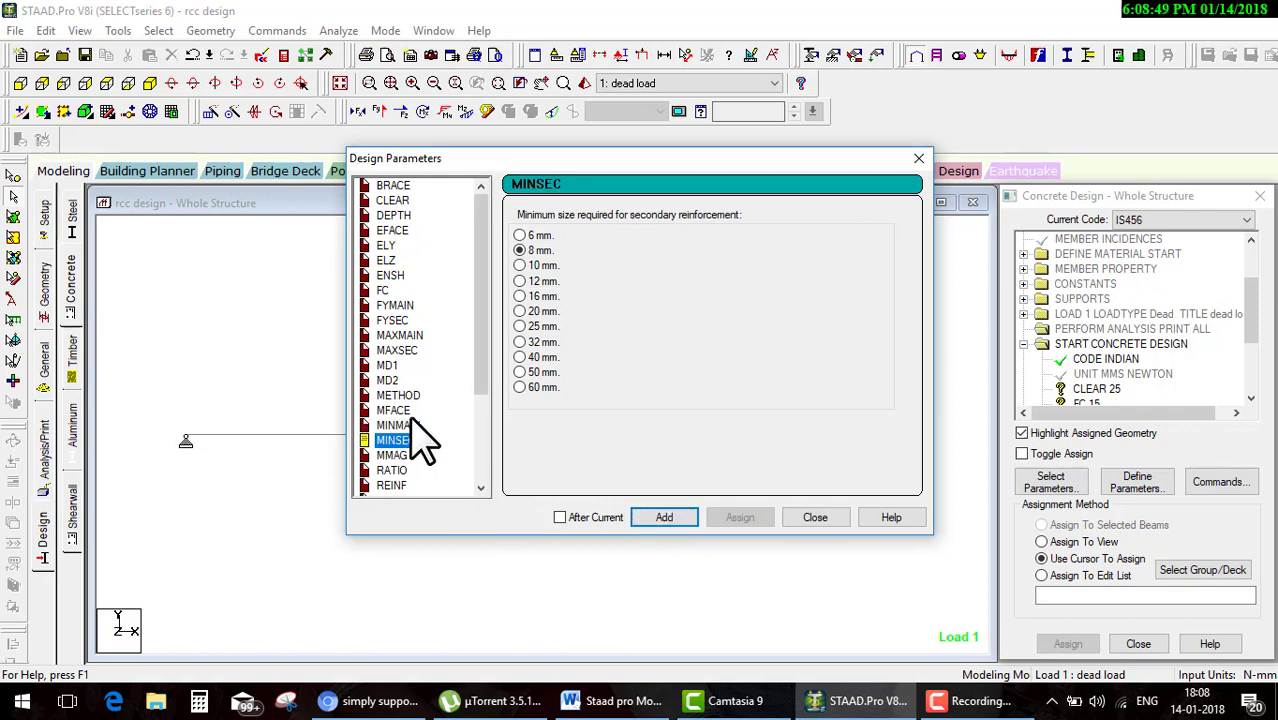
{"action": "left_click", "coordinate": [530, 235]}
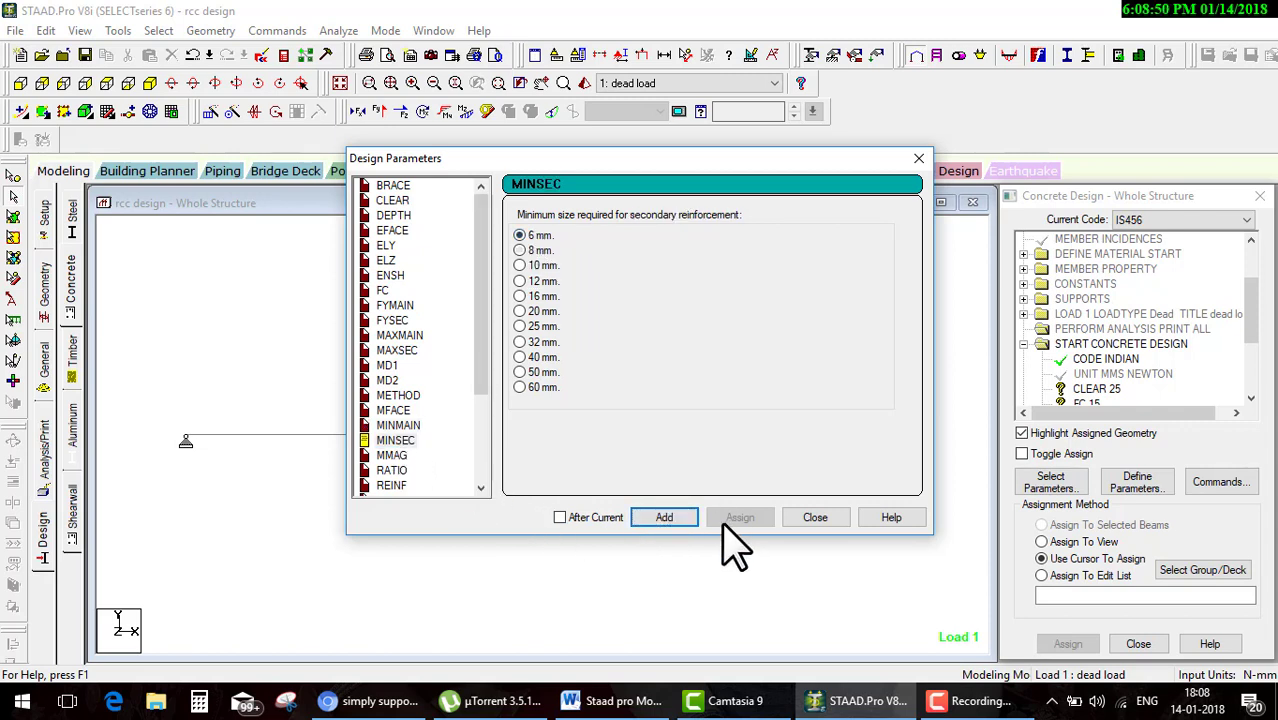
{"action": "left_click", "coordinate": [399, 470]}
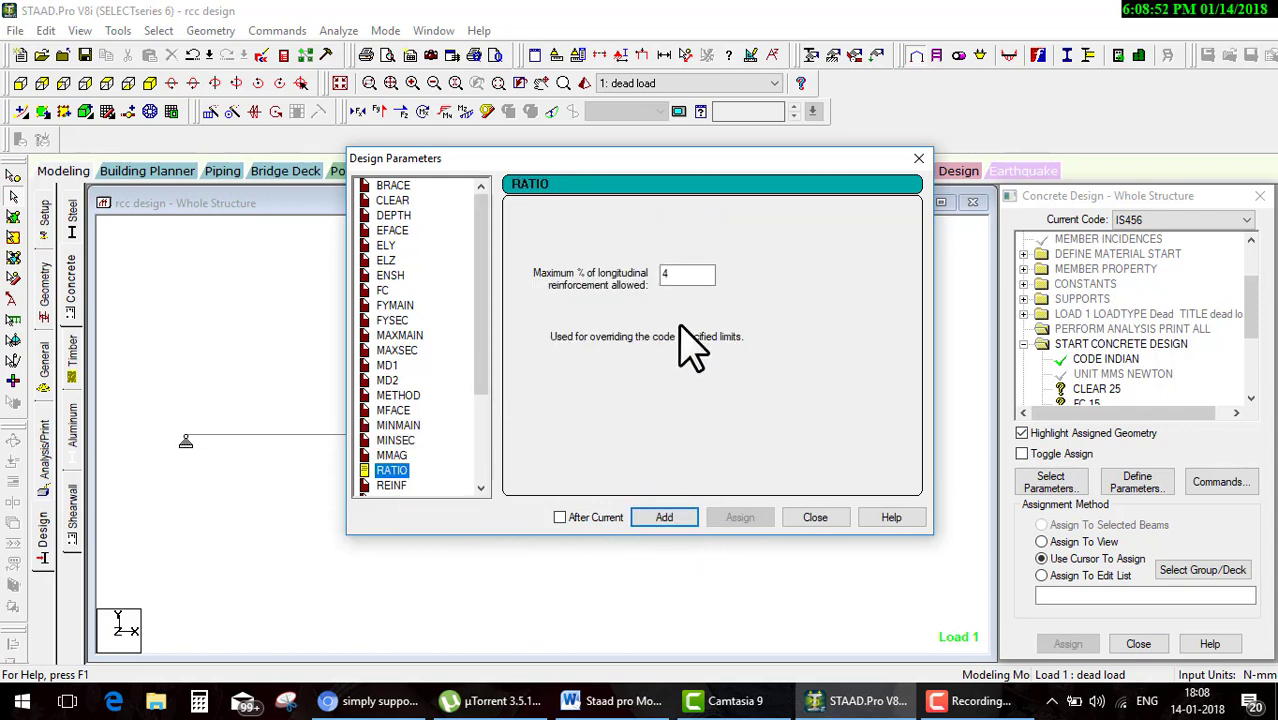
{"action": "left_click", "coordinate": [664, 520]}
Close the design parameters window and assign CLEAR 25 to the whole view
{"action": "left_click", "coordinate": [812, 520]}
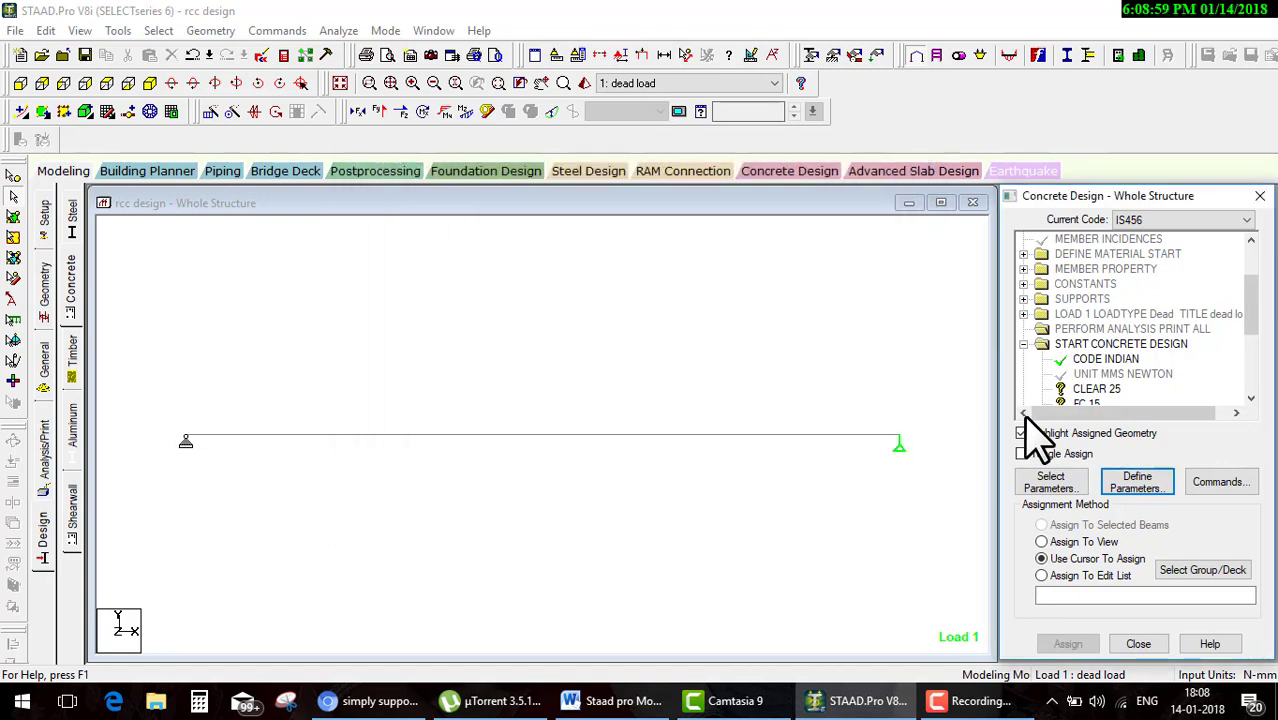
{"action": "left_click_drag", "start_coordinate": [1253, 300], "coordinate": [1253, 346]}
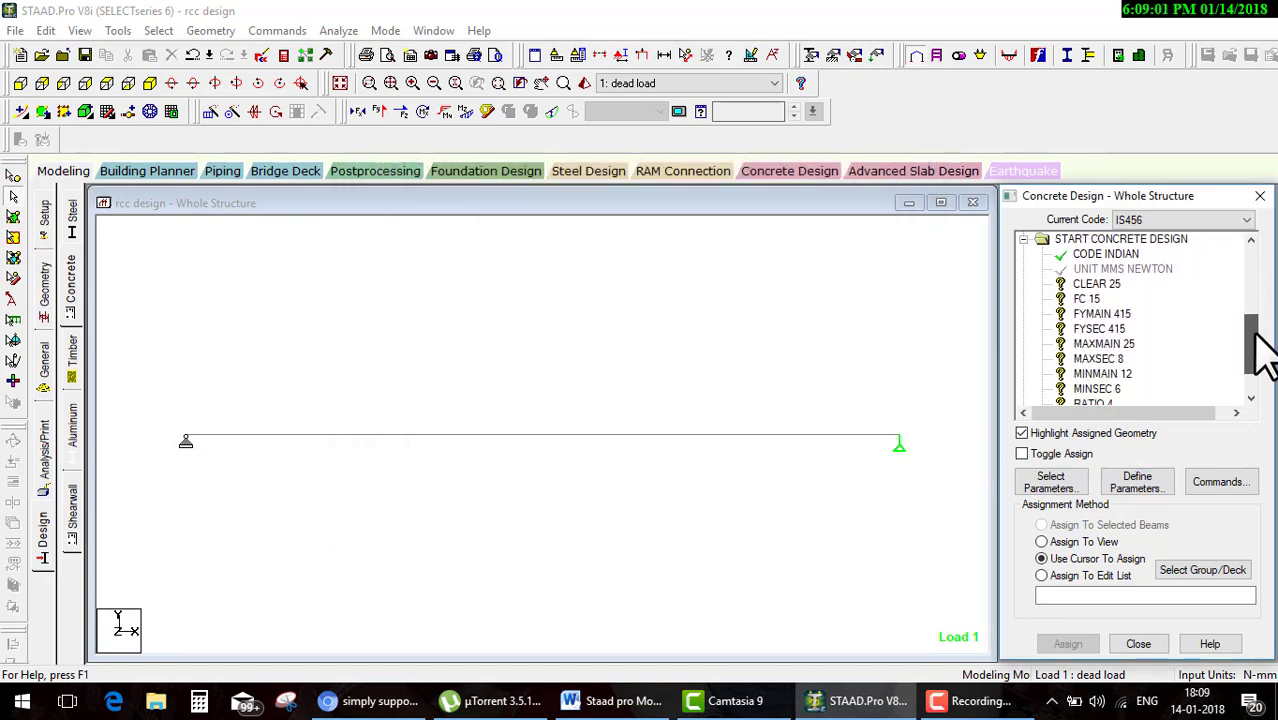
{"action": "mouse_move", "coordinate": [1135, 290]}
{"action": "left_mouse_down"}
{"action": "mouse_move", "coordinate": [1142, 391]}
{"action": "mouse_move", "coordinate": [1135, 290]}
{"action": "left_mouse_up"}
{"action": "left_click_drag", "start_coordinate": [1022, 270], "coordinate": [1020, 405]}
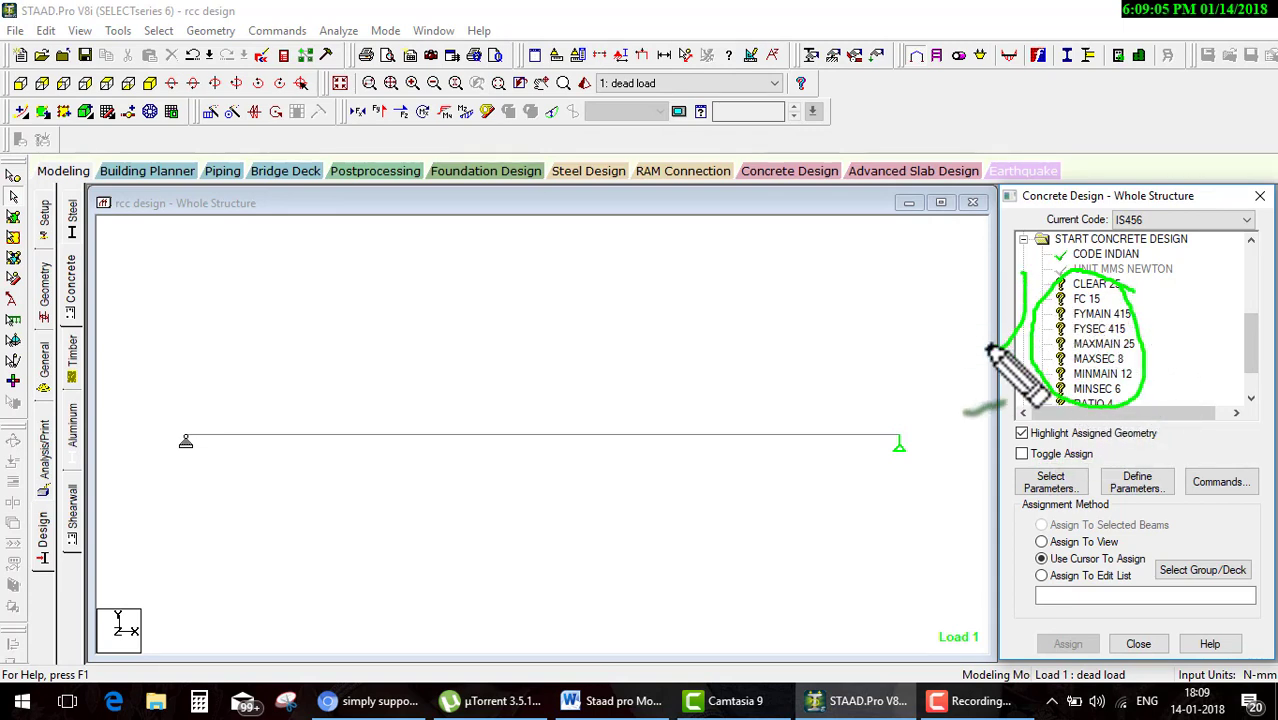
{"action": "left_click_drag", "start_coordinate": [1020, 270], "coordinate": [955, 295]}
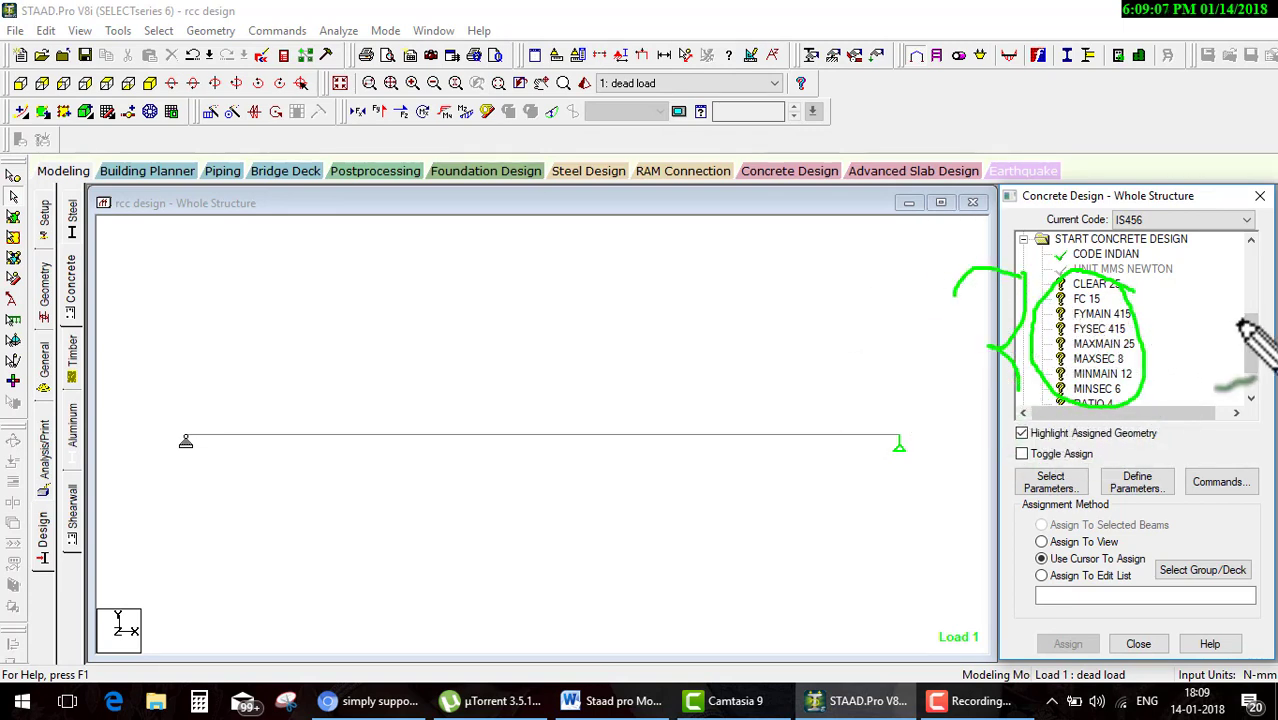
{"action": "left_click_drag", "start_coordinate": [1062, 315], "coordinate": [606, 432]}
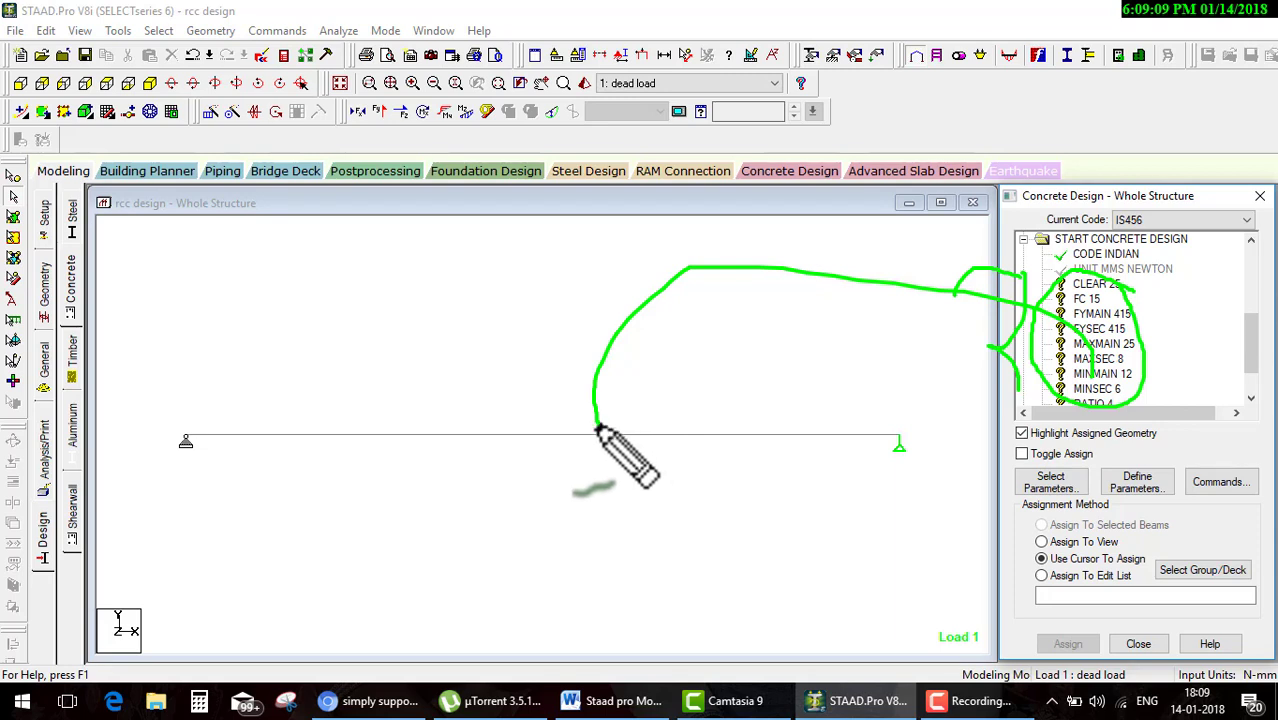
{"action": "key", "text": "Escape"}
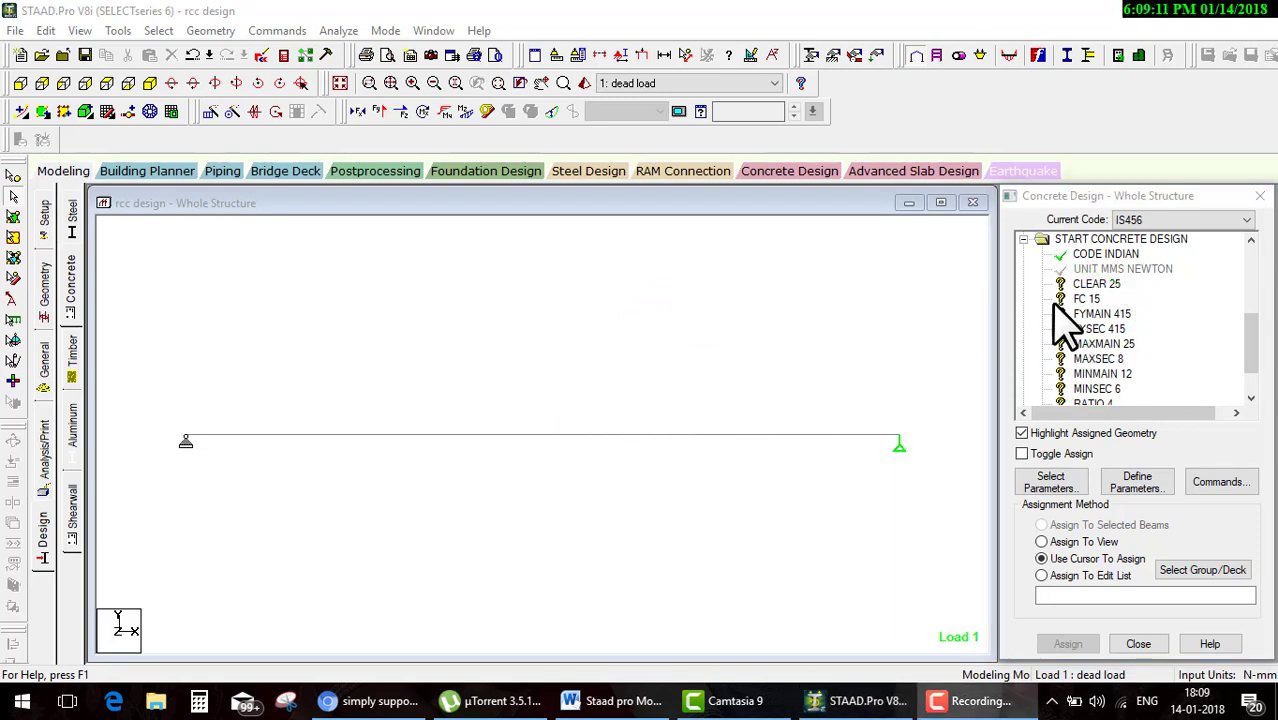
{"action": "left_click", "coordinate": [1079, 285]}
{"action": "left_click", "coordinate": [1072, 541]}
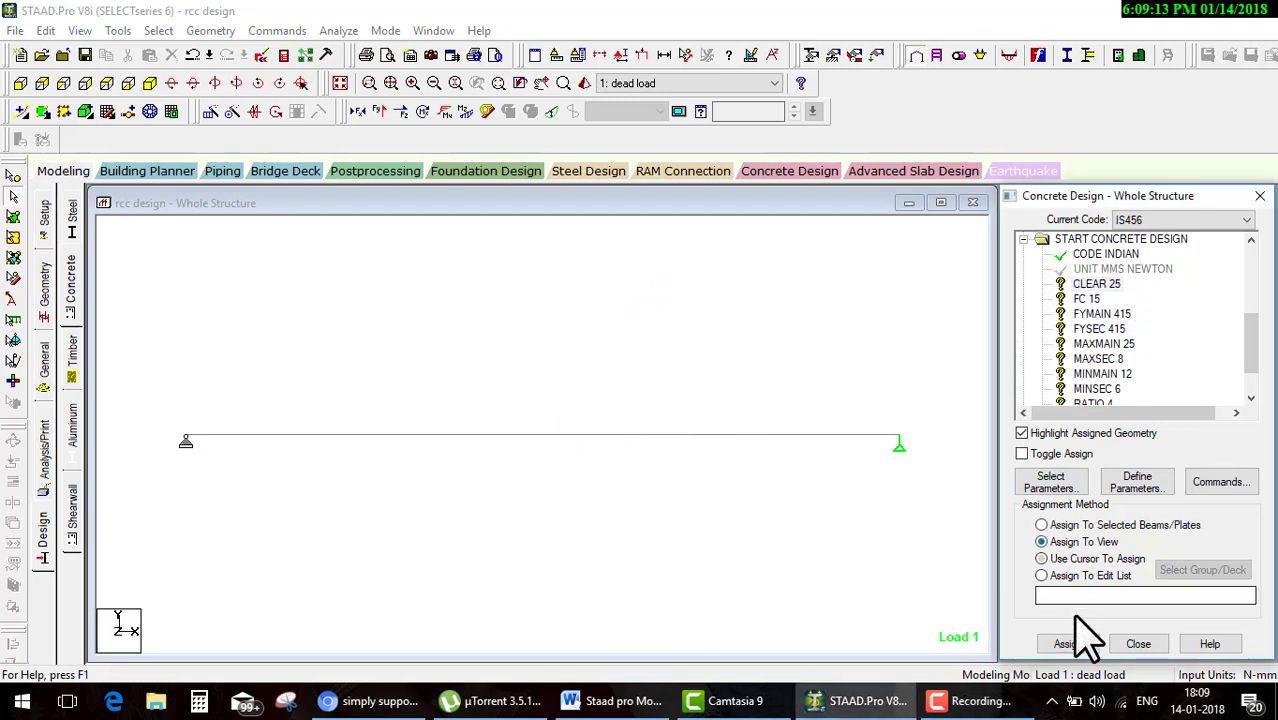
{"action": "left_click", "coordinate": [1068, 644]}
{"action": "left_click", "coordinate": [1130, 474]}
Assign FC 15 and FYMAIN 415 to everything in the view
{"action": "left_click", "coordinate": [1088, 299]}
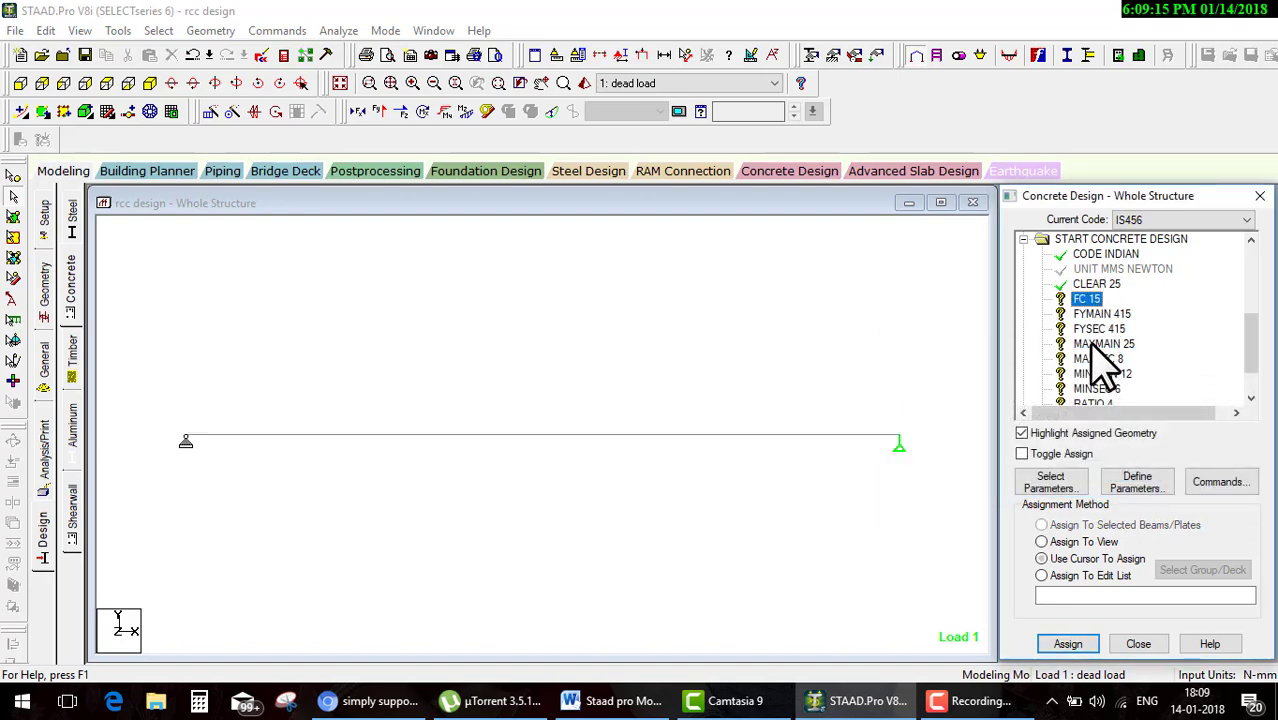
{"action": "left_click", "coordinate": [1085, 558]}
{"action": "left_click", "coordinate": [1085, 541]}
{"action": "left_click", "coordinate": [1068, 644]}
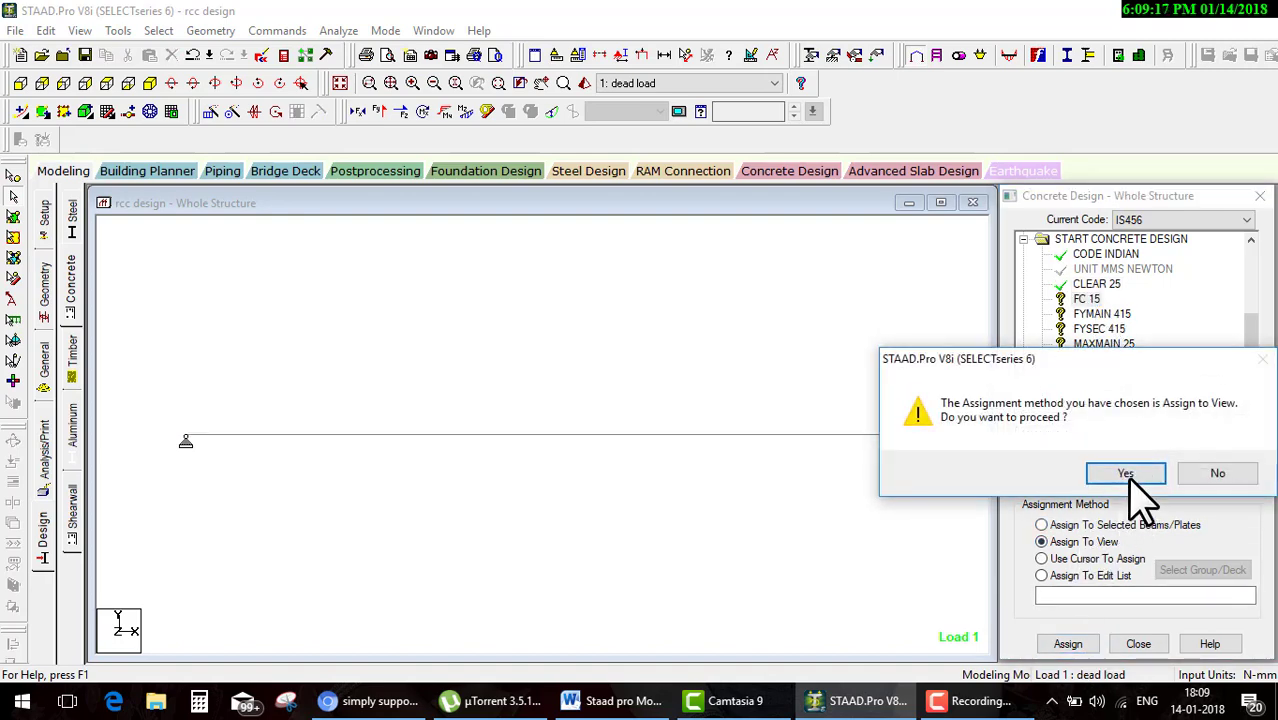
{"action": "left_click", "coordinate": [1061, 478]}
{"action": "left_click", "coordinate": [1090, 315]}
{"action": "left_click", "coordinate": [1084, 541]}
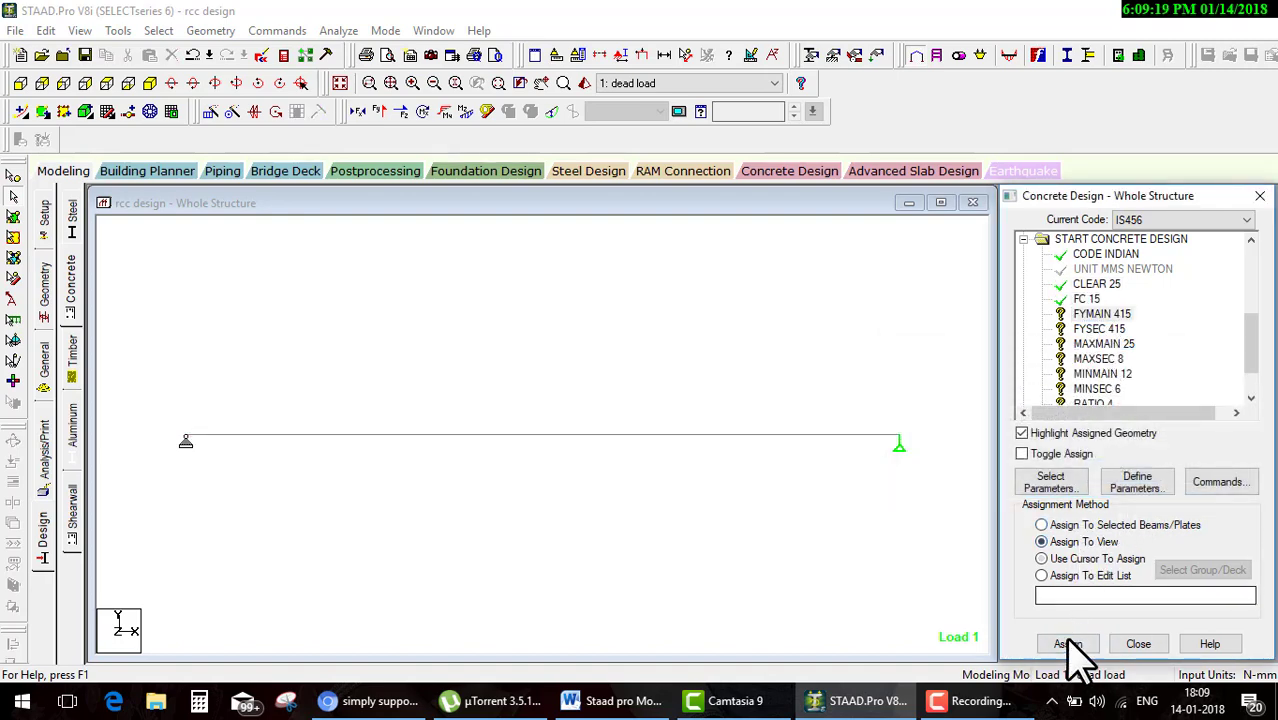
{"action": "left_click", "coordinate": [1068, 644]}
{"action": "left_click", "coordinate": [1125, 473]}
Assign FYSEC 415 and MAXMAIN 25 to everything in the view
{"action": "left_click", "coordinate": [1099, 329]}
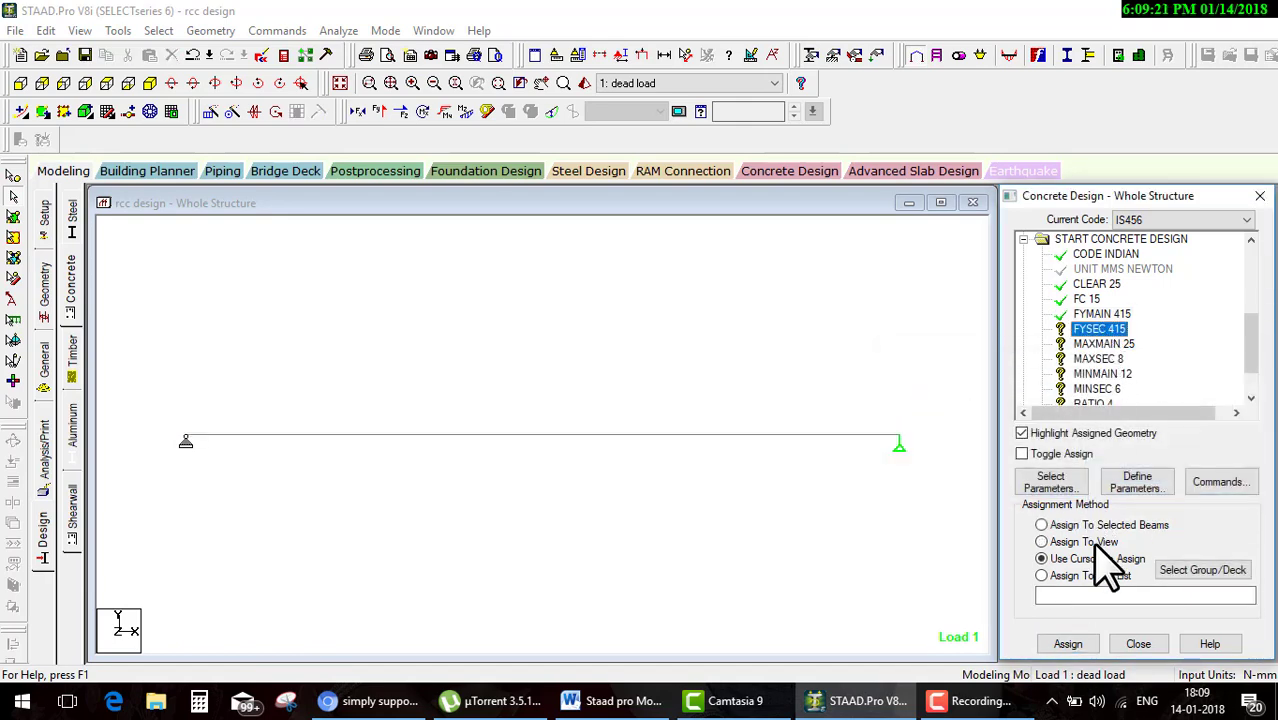
{"action": "left_click", "coordinate": [1042, 558]}
{"action": "left_click", "coordinate": [1068, 644]}
{"action": "left_click", "coordinate": [1121, 470]}
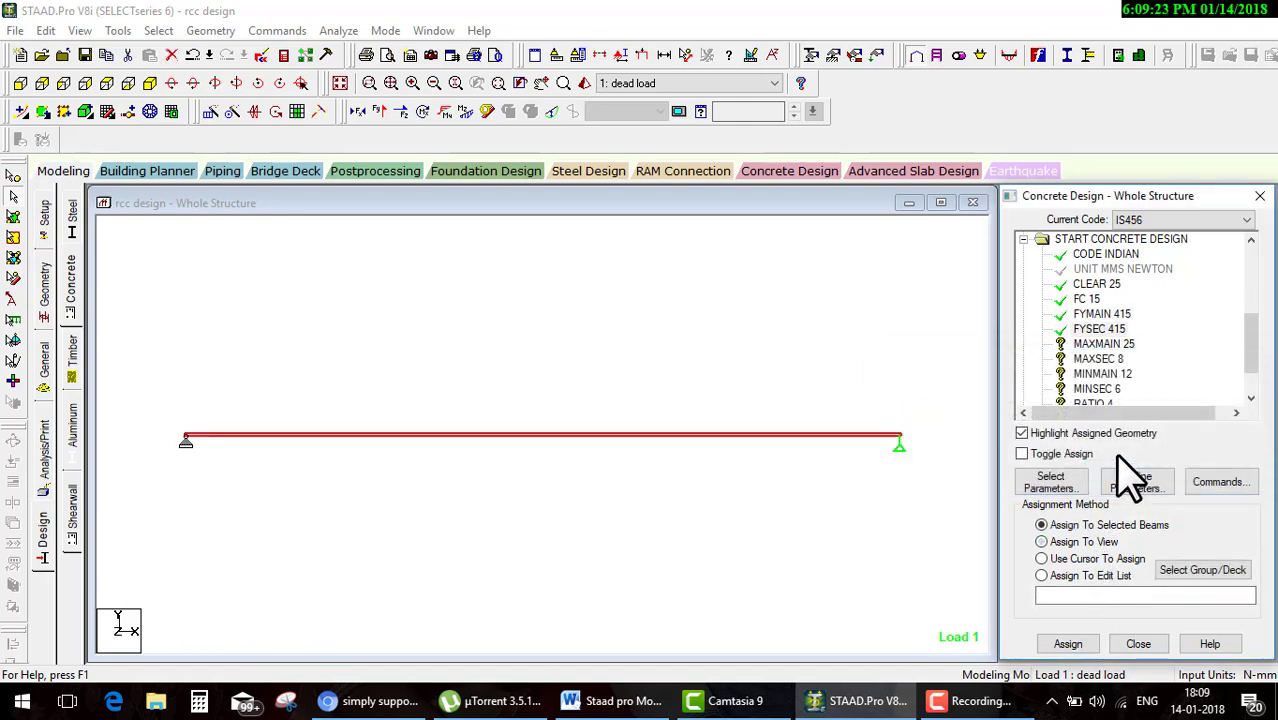
{"action": "left_click", "coordinate": [1104, 344]}
{"action": "left_click", "coordinate": [1042, 541]}
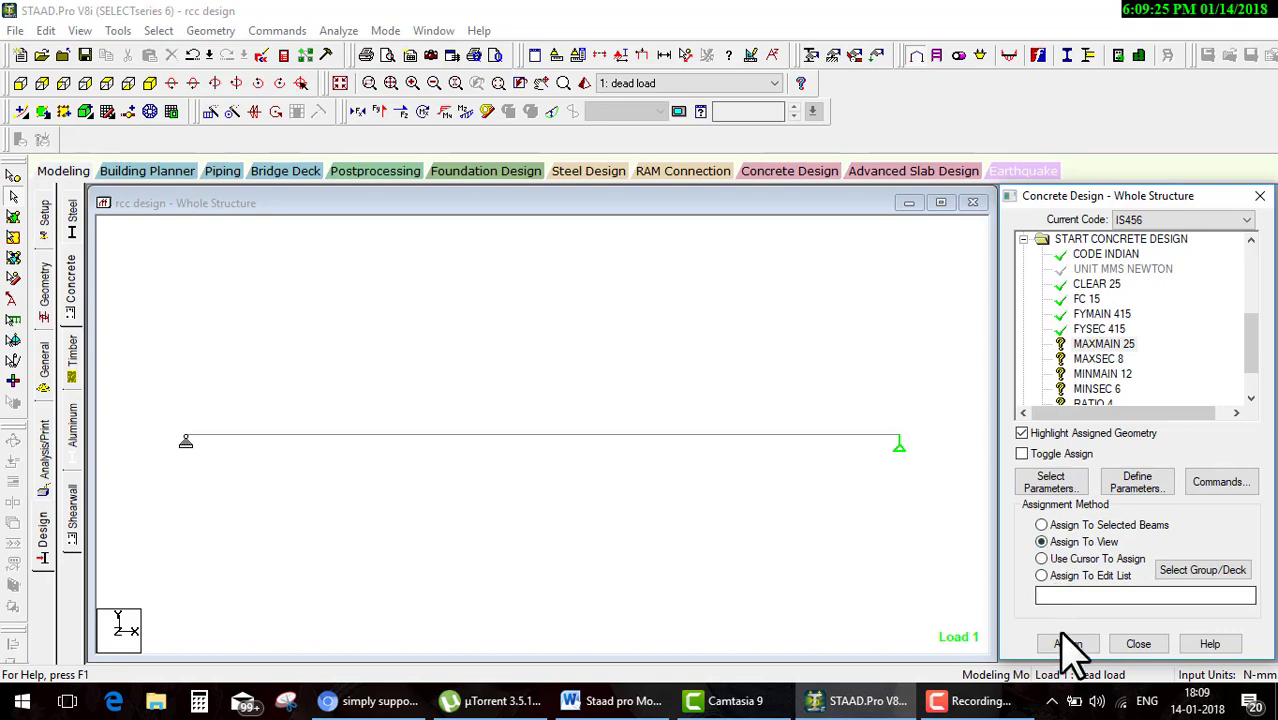
{"action": "left_click", "coordinate": [1068, 644]}
{"action": "left_click", "coordinate": [1125, 473]}
Assign MAXSEC 8 and MINMAIN 12 to everything in the view
{"action": "left_click", "coordinate": [1098, 359]}
{"action": "left_click", "coordinate": [1042, 558]}
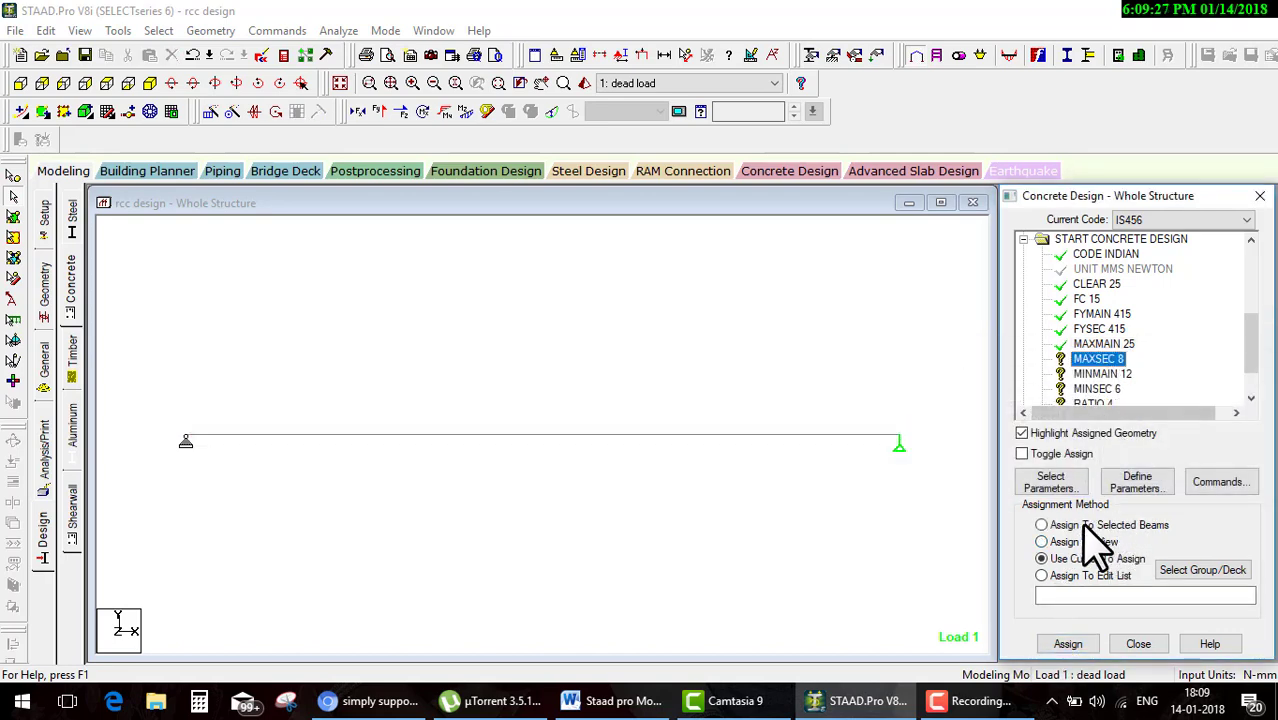
{"action": "left_click", "coordinate": [1042, 541]}
{"action": "left_click", "coordinate": [1068, 644]}
{"action": "left_click", "coordinate": [1124, 472]}
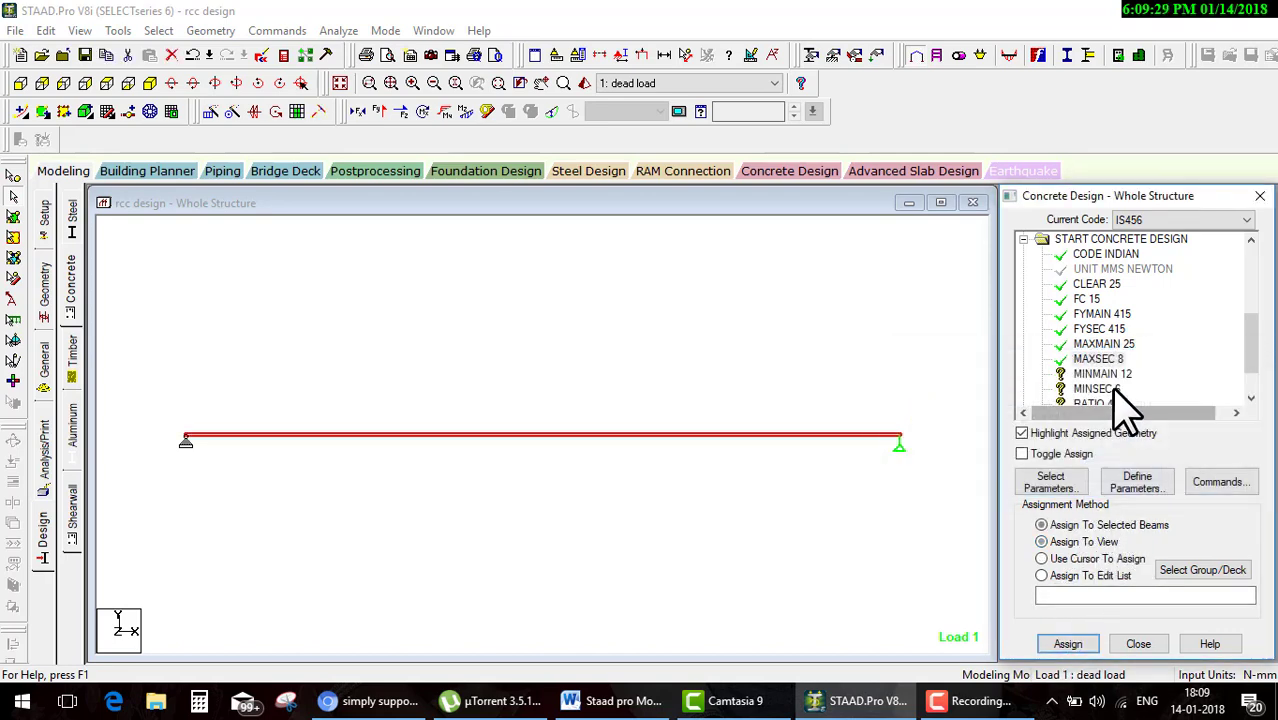
{"action": "left_click", "coordinate": [1102, 374]}
{"action": "left_click", "coordinate": [1084, 541]}
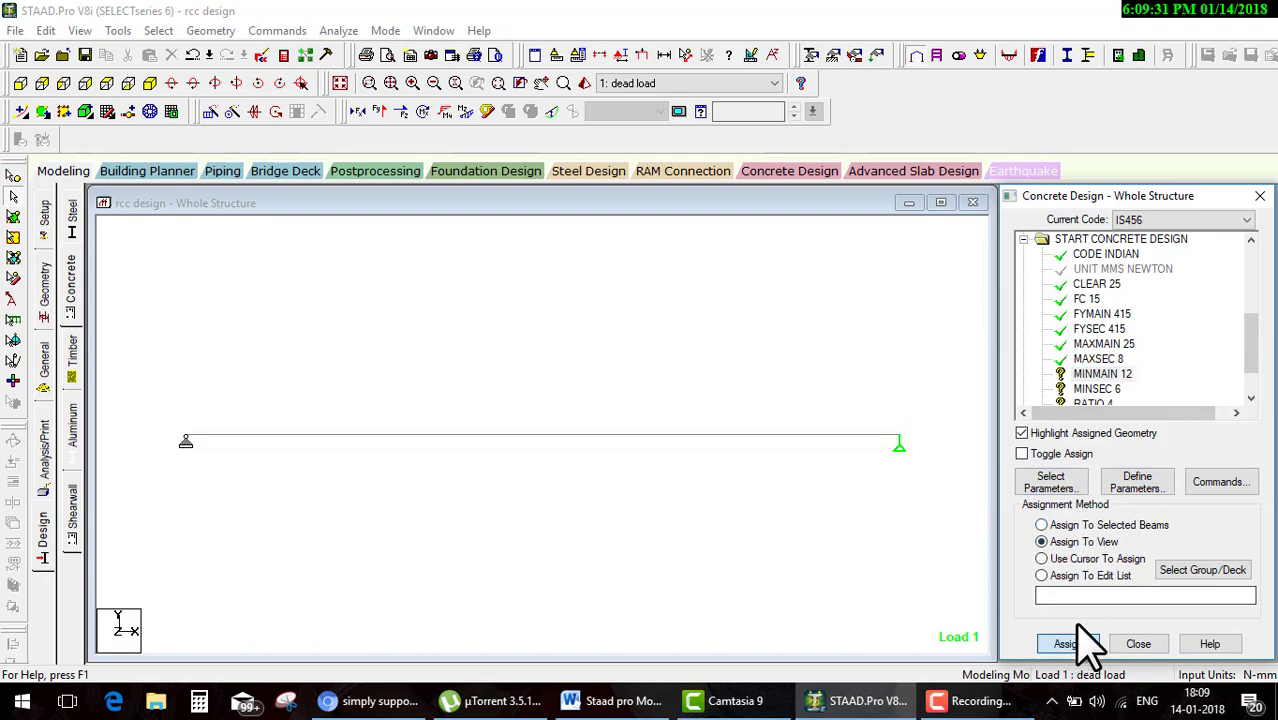
{"action": "left_click", "coordinate": [1070, 644]}
{"action": "left_click", "coordinate": [1125, 473]}
Assign MINSEC 6 and RATIO 4 to everything in the view
{"action": "left_click", "coordinate": [1097, 388]}
{"action": "left_click", "coordinate": [1085, 558]}
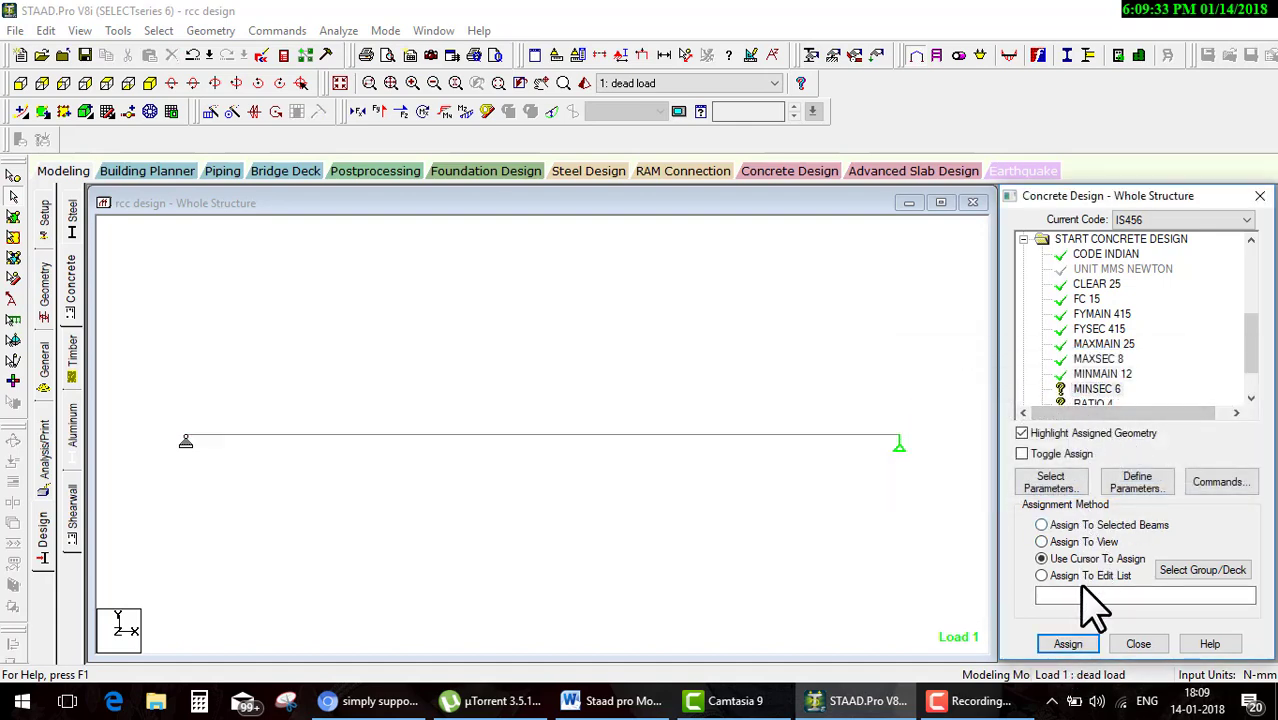
{"action": "left_click", "coordinate": [1084, 541]}
{"action": "left_click", "coordinate": [1068, 644]}
{"action": "left_click", "coordinate": [1125, 473]}
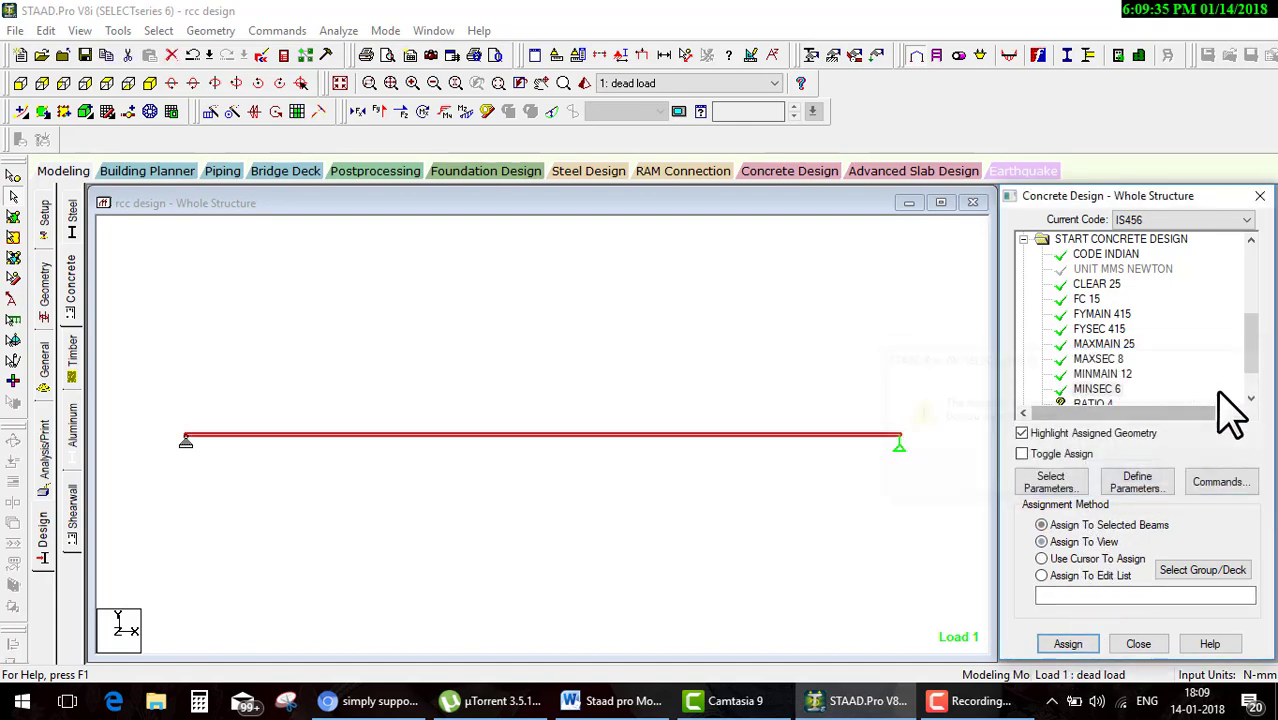
{"action": "left_click", "coordinate": [1251, 398]}
{"action": "left_click", "coordinate": [1093, 388]}
{"action": "left_click", "coordinate": [1058, 560]}
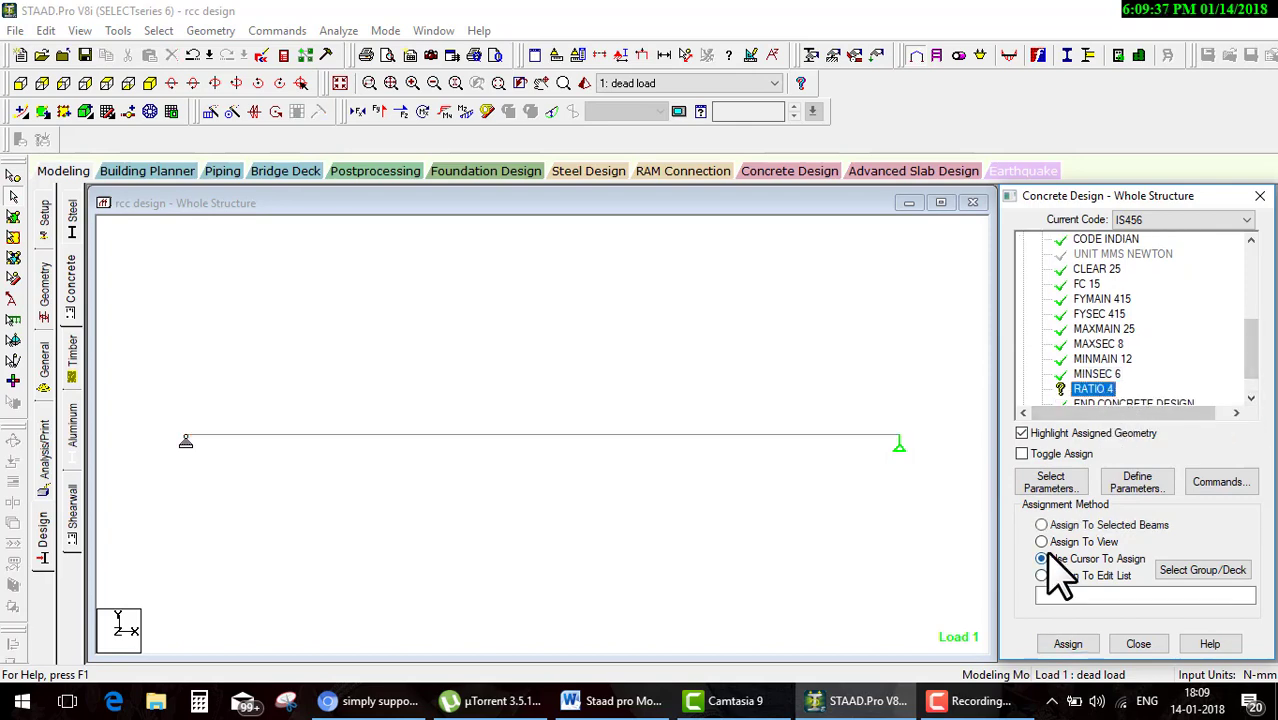
{"action": "left_click", "coordinate": [1045, 541]}
{"action": "left_click", "coordinate": [1064, 644]}
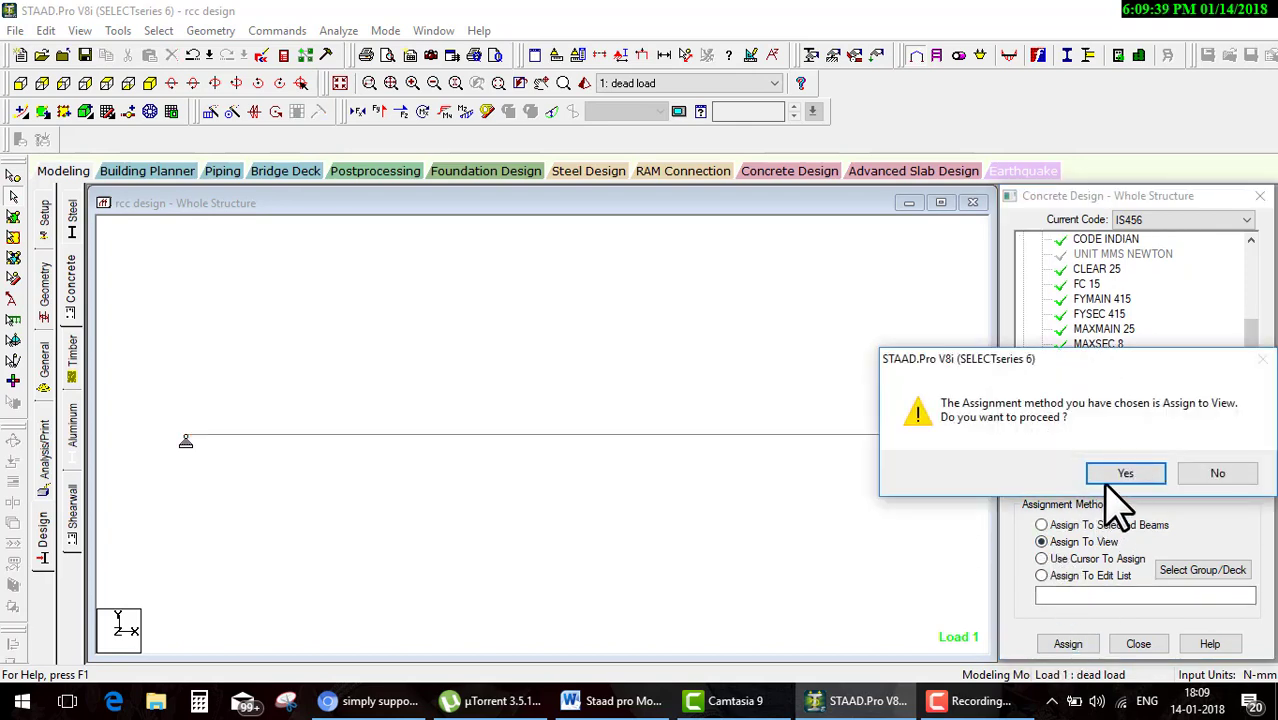
{"action": "left_click", "coordinate": [1118, 477]}
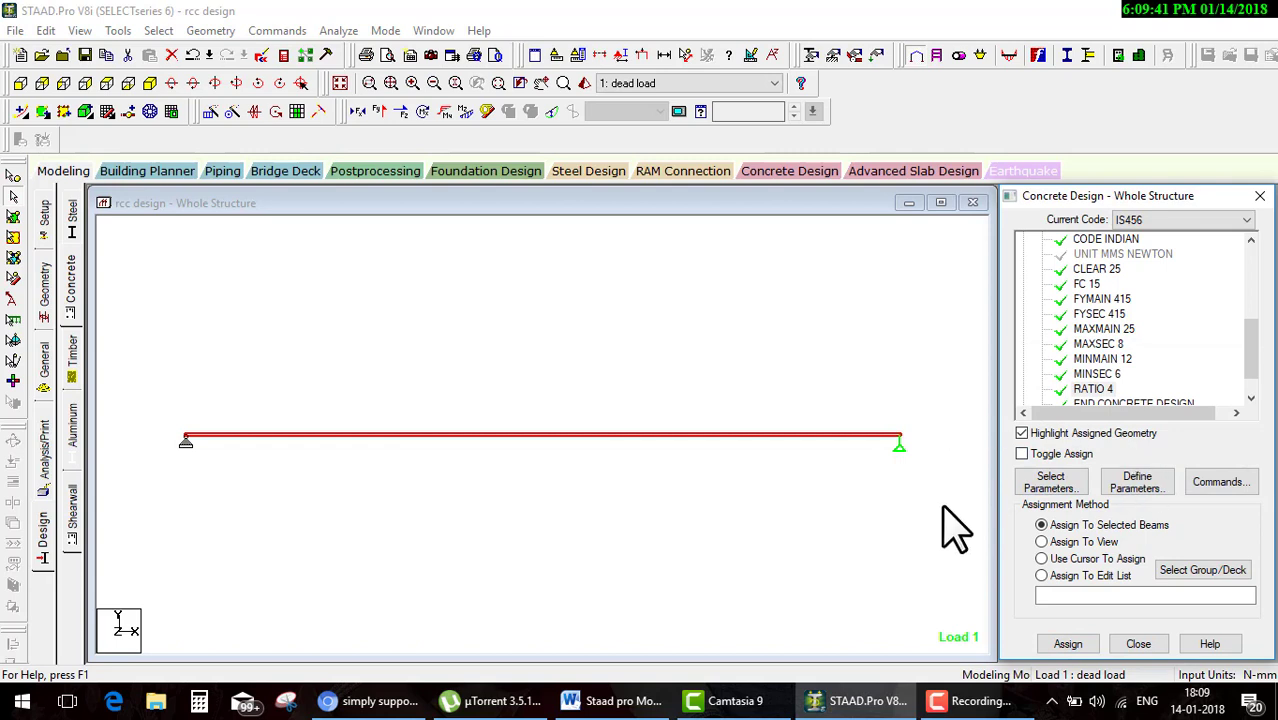
Add the DESIGN BEAM command to the concrete design input
{"action": "left_click_drag", "start_coordinate": [1238, 452], "coordinate": [1264, 472]}
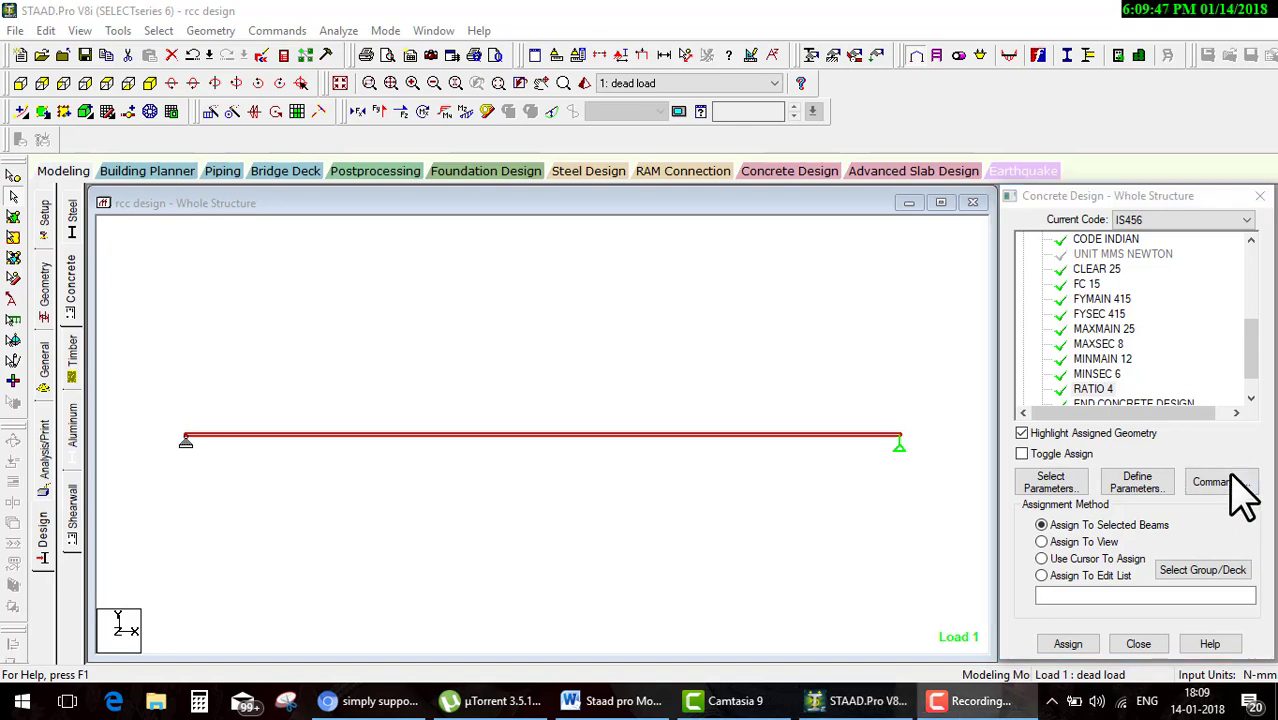
{"action": "left_click", "coordinate": [1220, 482]}
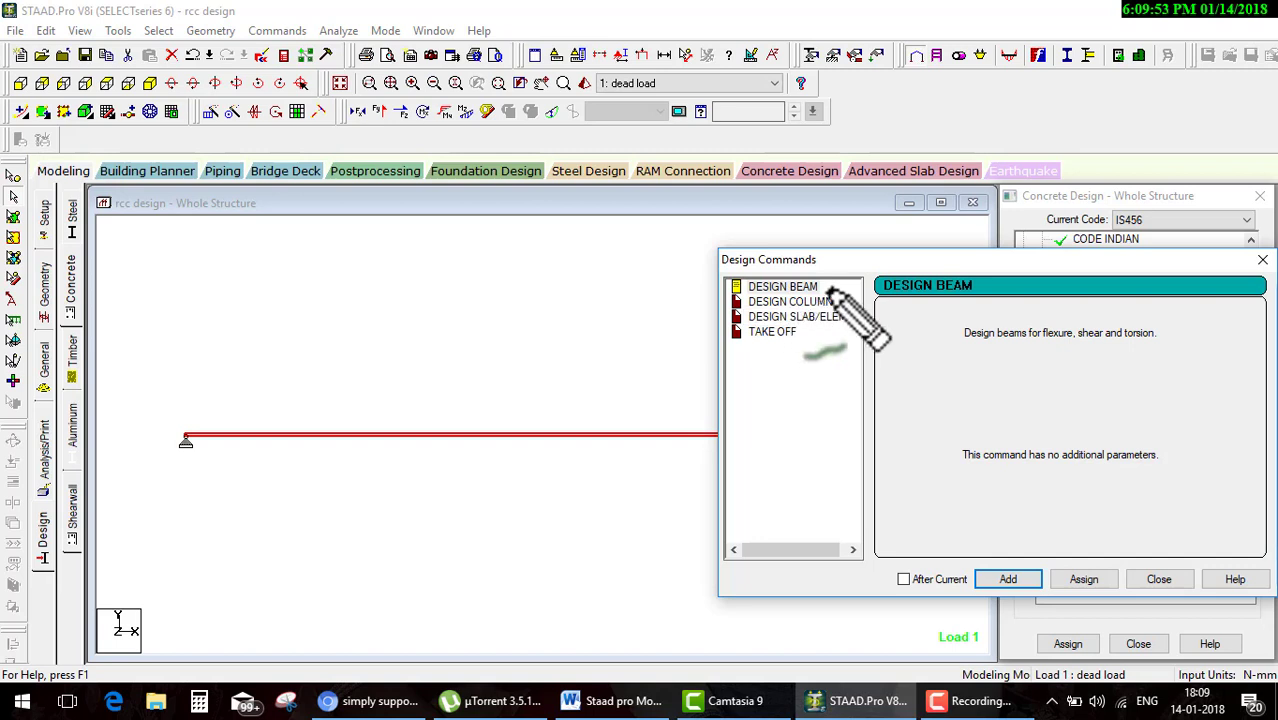
{"action": "left_click_drag", "start_coordinate": [826, 287], "coordinate": [1000, 518]}
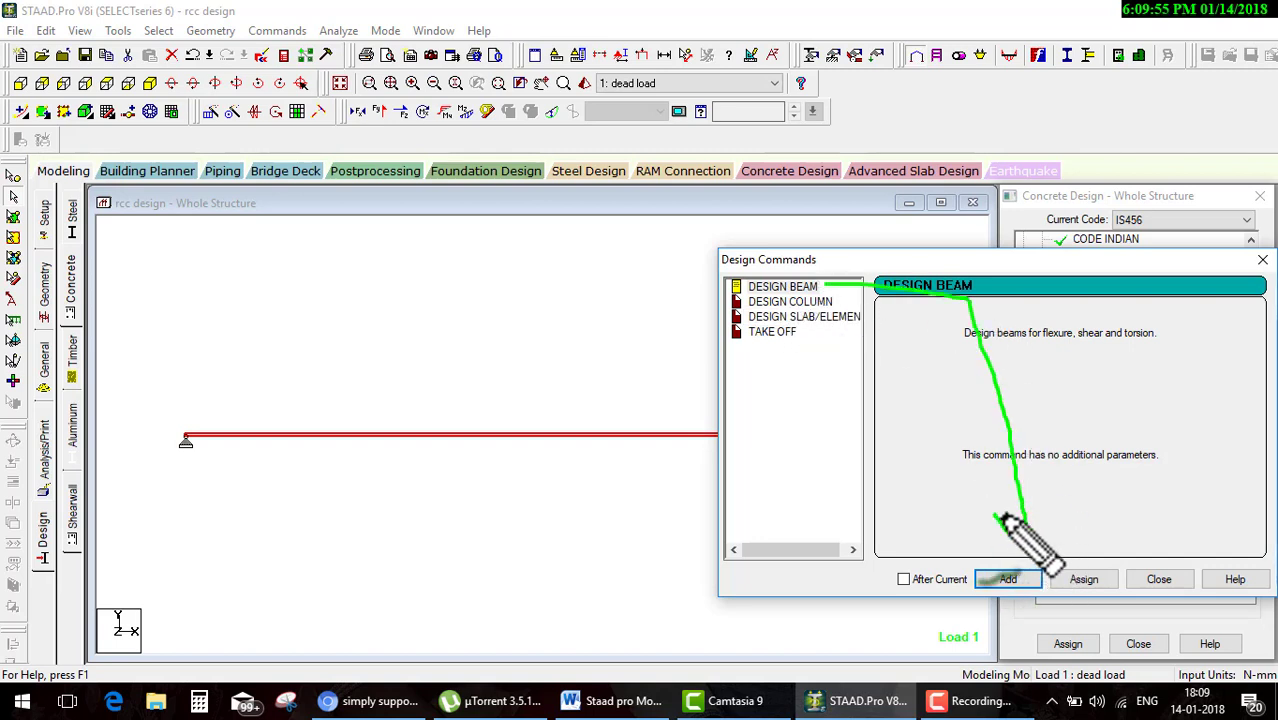
{"action": "key", "text": "Escape"}
{"action": "left_click", "coordinate": [1019, 585]}
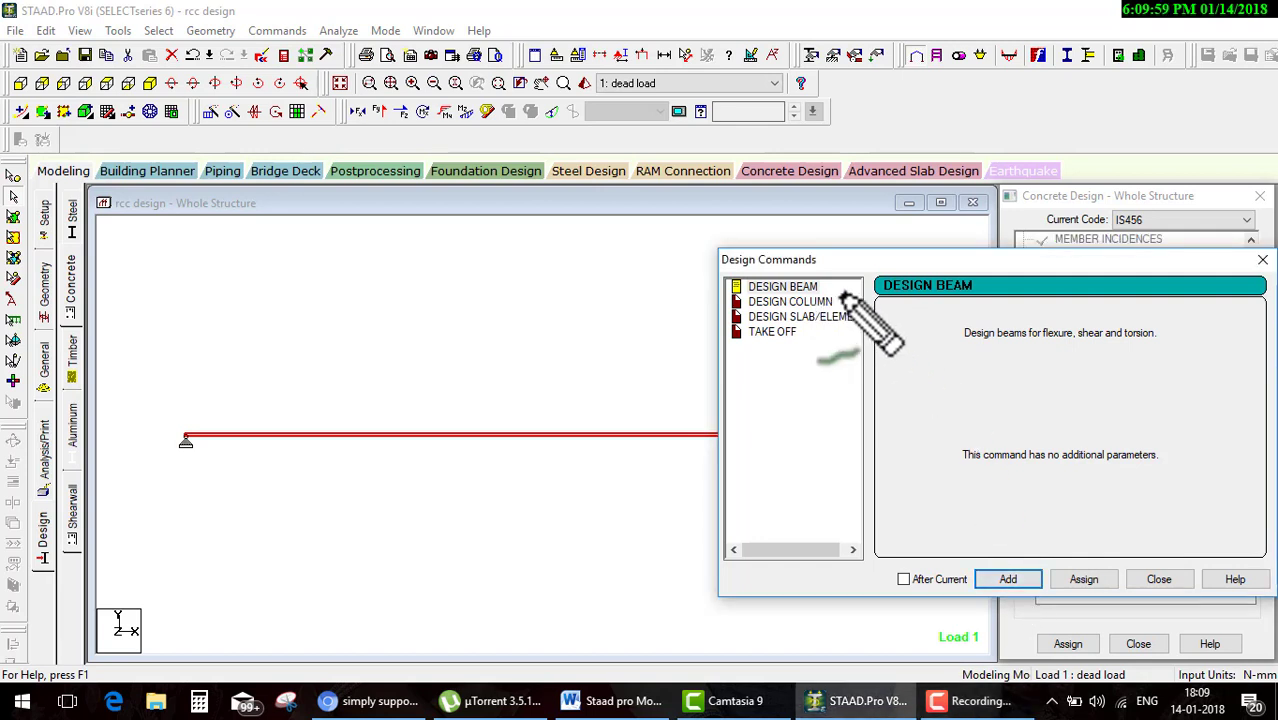
Add the concrete TAKE OFF command and close the Design Commands dialog
{"action": "left_click_drag", "start_coordinate": [835, 296], "coordinate": [858, 288]}
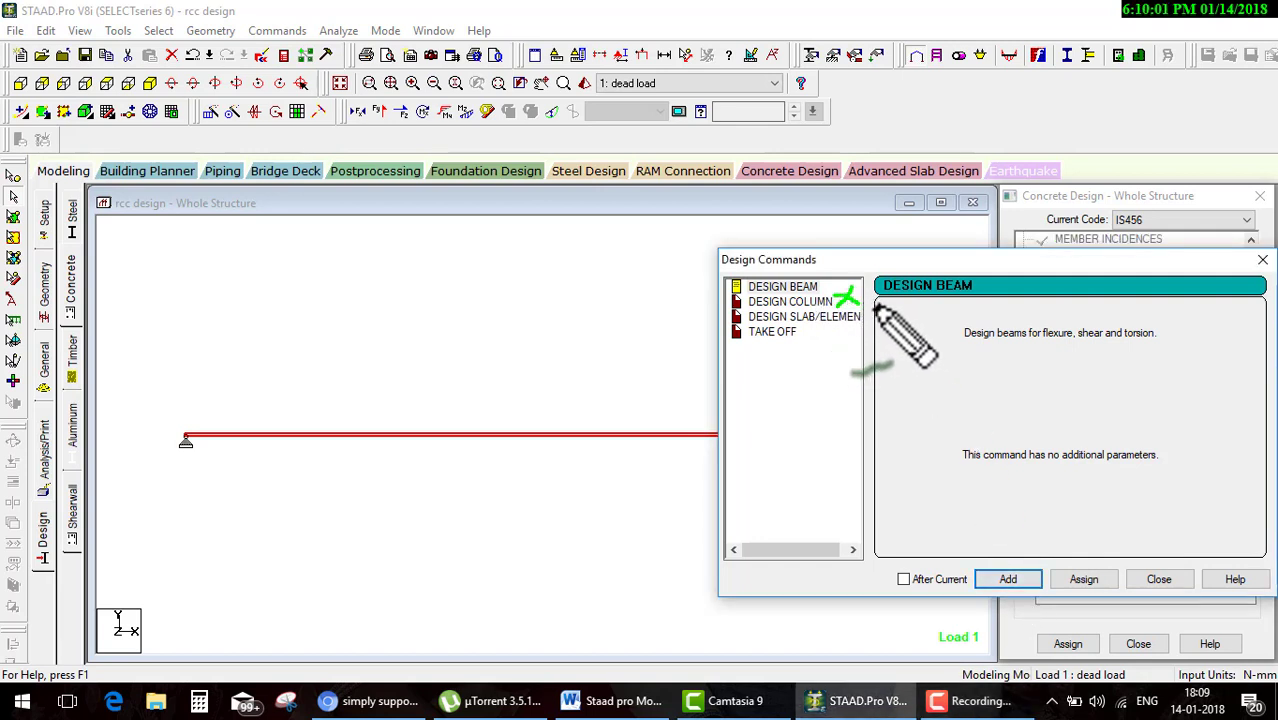
{"action": "left_click_drag", "start_coordinate": [866, 312], "coordinate": [885, 308]}
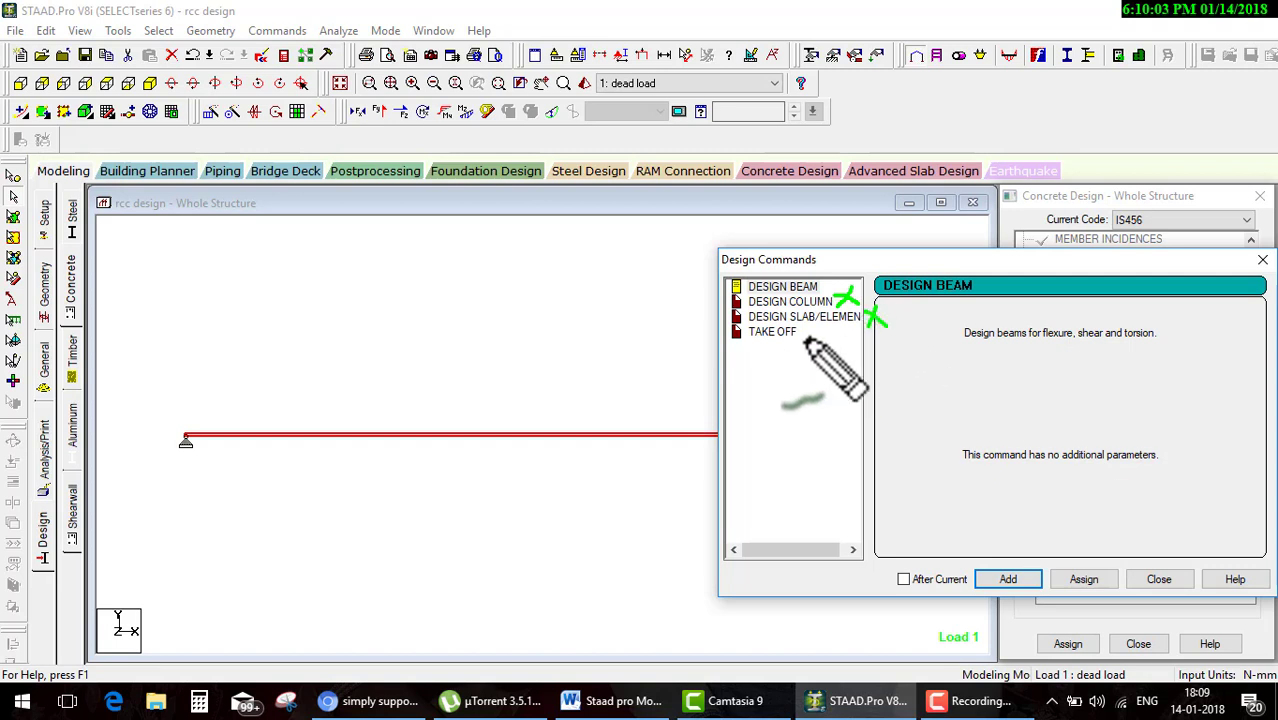
{"action": "mouse_move", "coordinate": [800, 332]}
{"action": "left_mouse_down"}
{"action": "mouse_move", "coordinate": [912, 388]}
{"action": "mouse_move", "coordinate": [898, 396]}
{"action": "mouse_move", "coordinate": [990, 555]}
{"action": "mouse_move", "coordinate": [1040, 500]}
{"action": "left_mouse_up"}
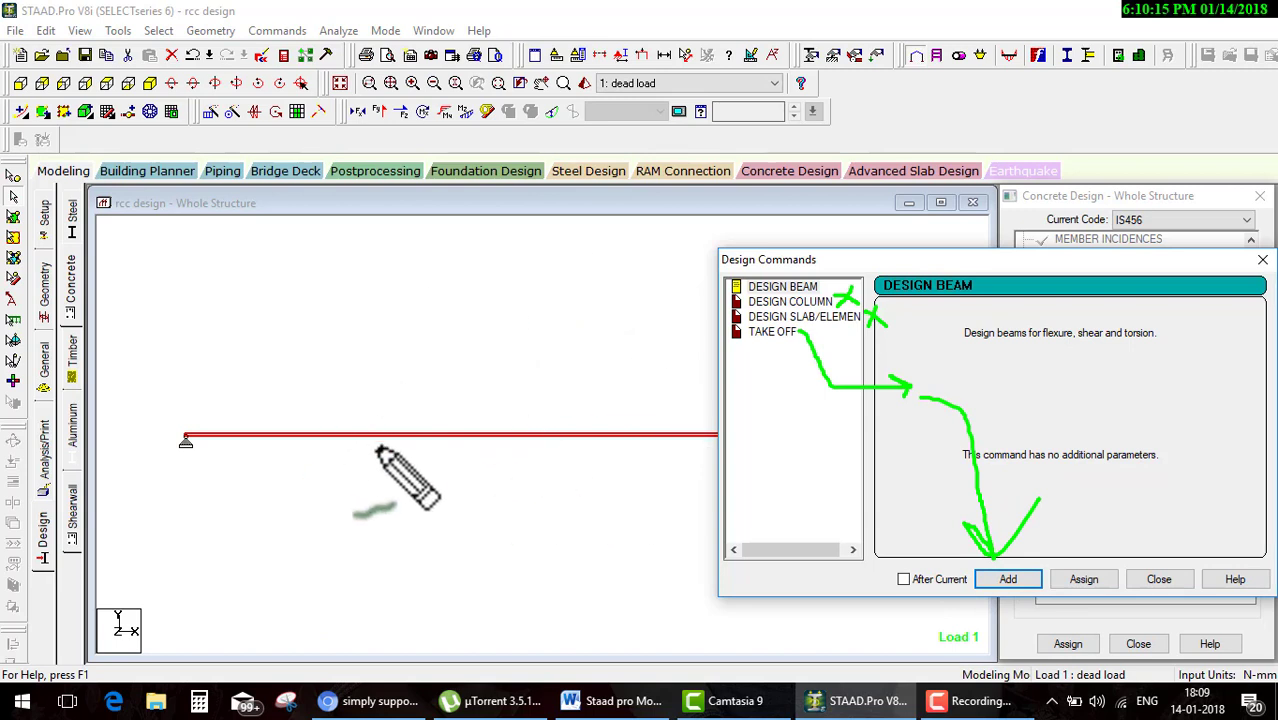
{"action": "key", "text": "Escape"}
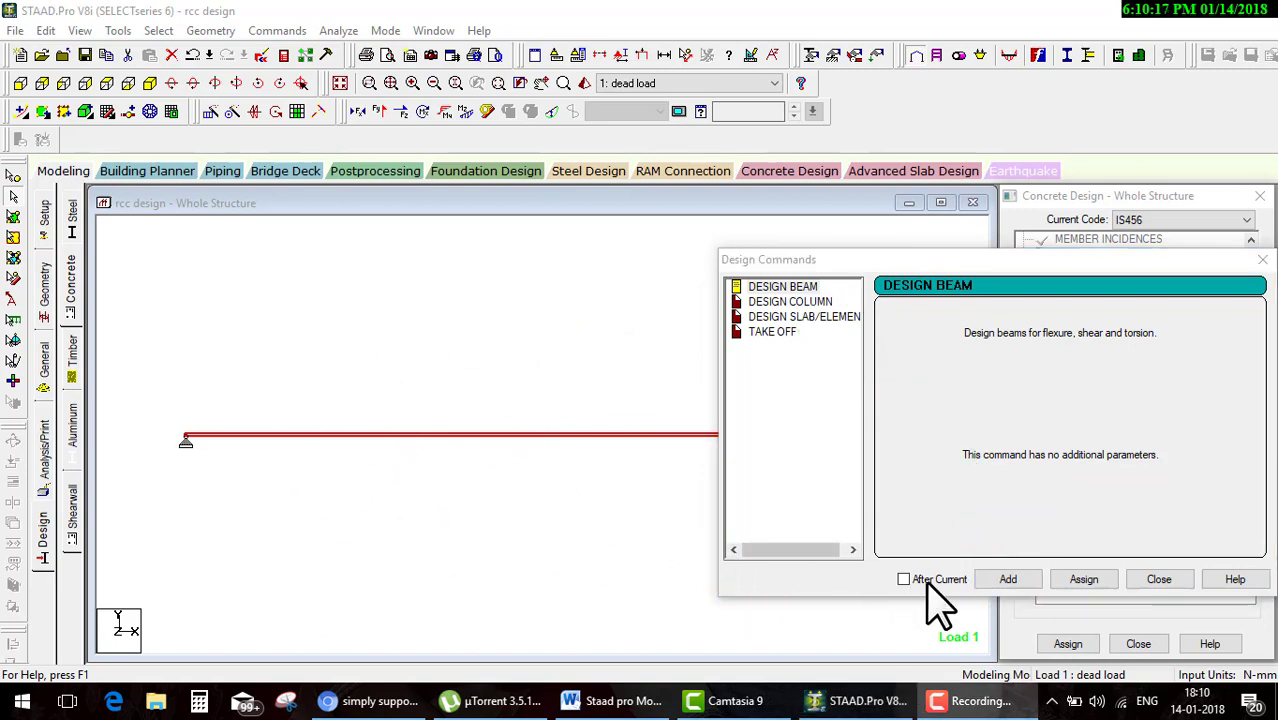
{"action": "left_click", "coordinate": [775, 332]}
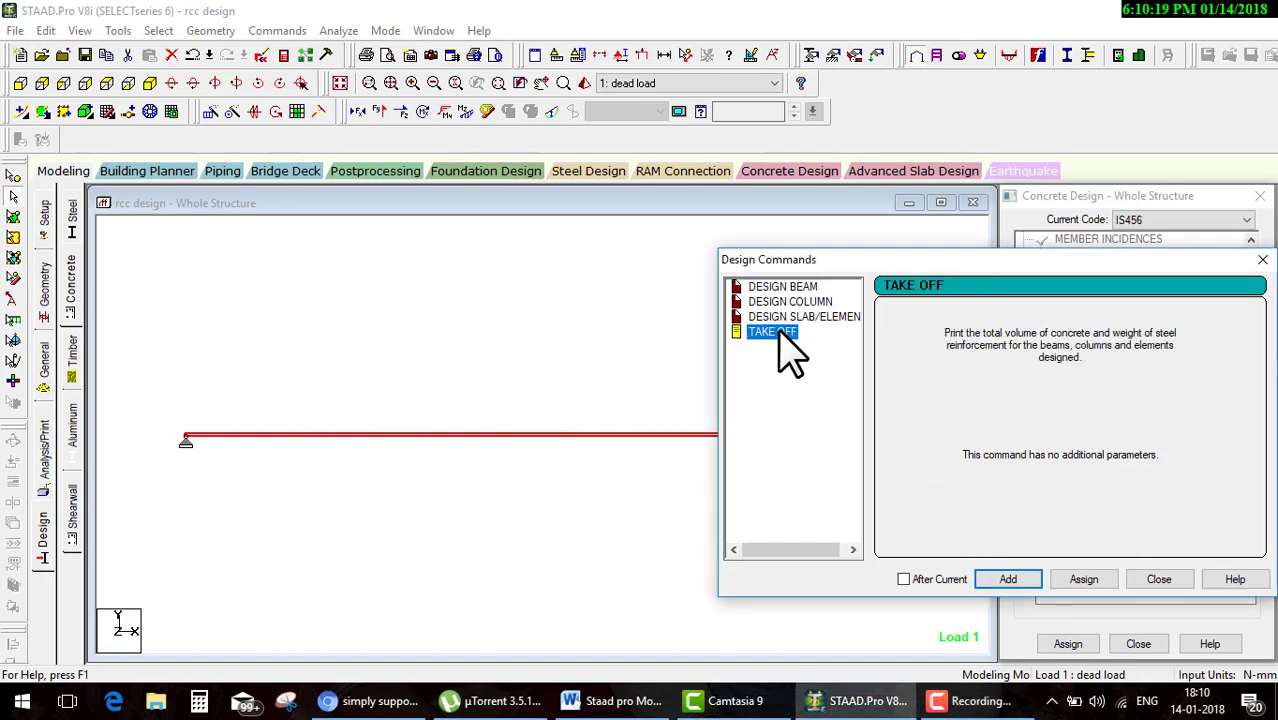
{"action": "left_click", "coordinate": [1006, 581]}
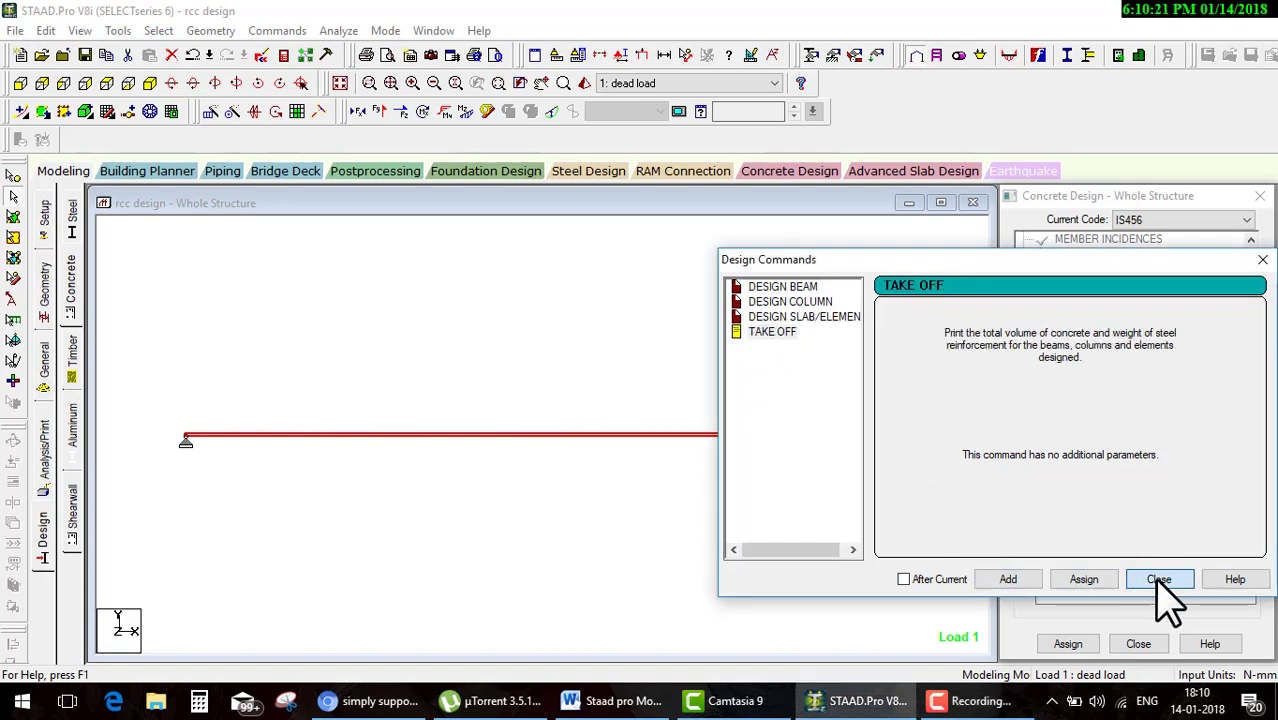
{"action": "left_click", "coordinate": [1158, 581]}
{"action": "left_click_drag", "start_coordinate": [1250, 290], "coordinate": [1258, 385]}
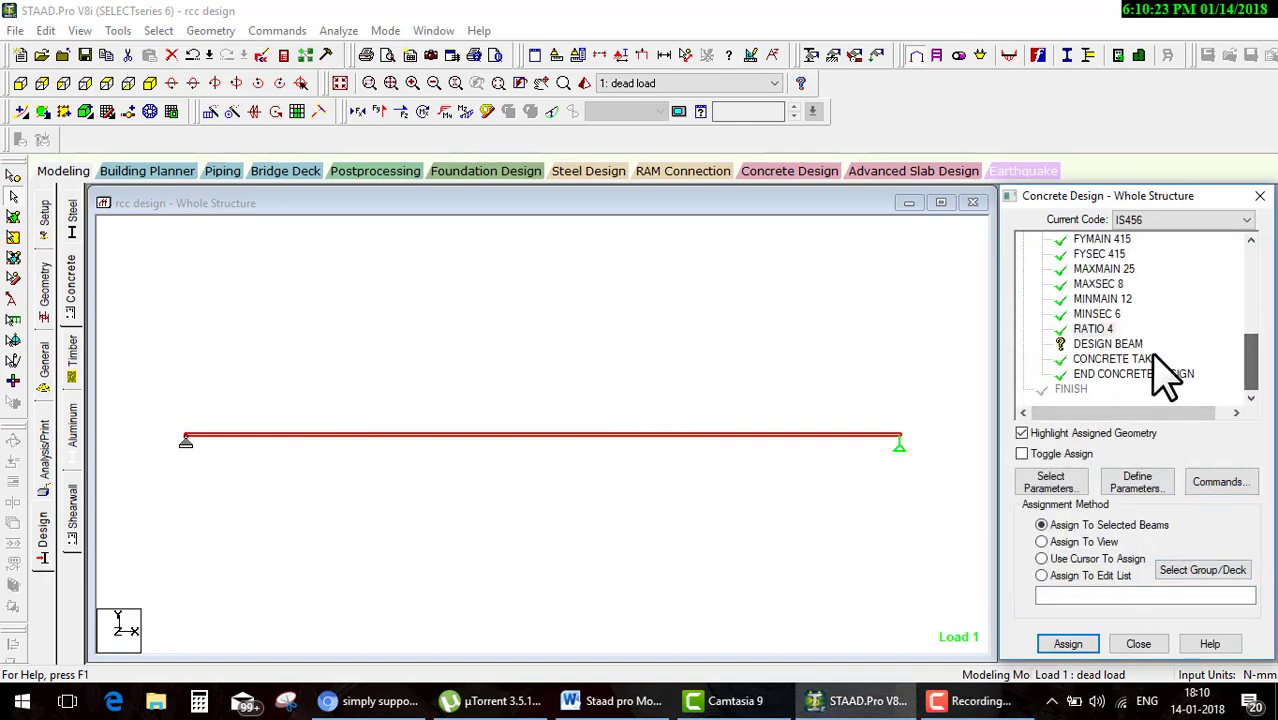
Assign the DESIGN BEAM command to beam 1 using the cursor
{"action": "left_click", "coordinate": [1108, 344]}
{"action": "left_click", "coordinate": [1041, 558]}
{"action": "left_click", "coordinate": [1067, 643]}
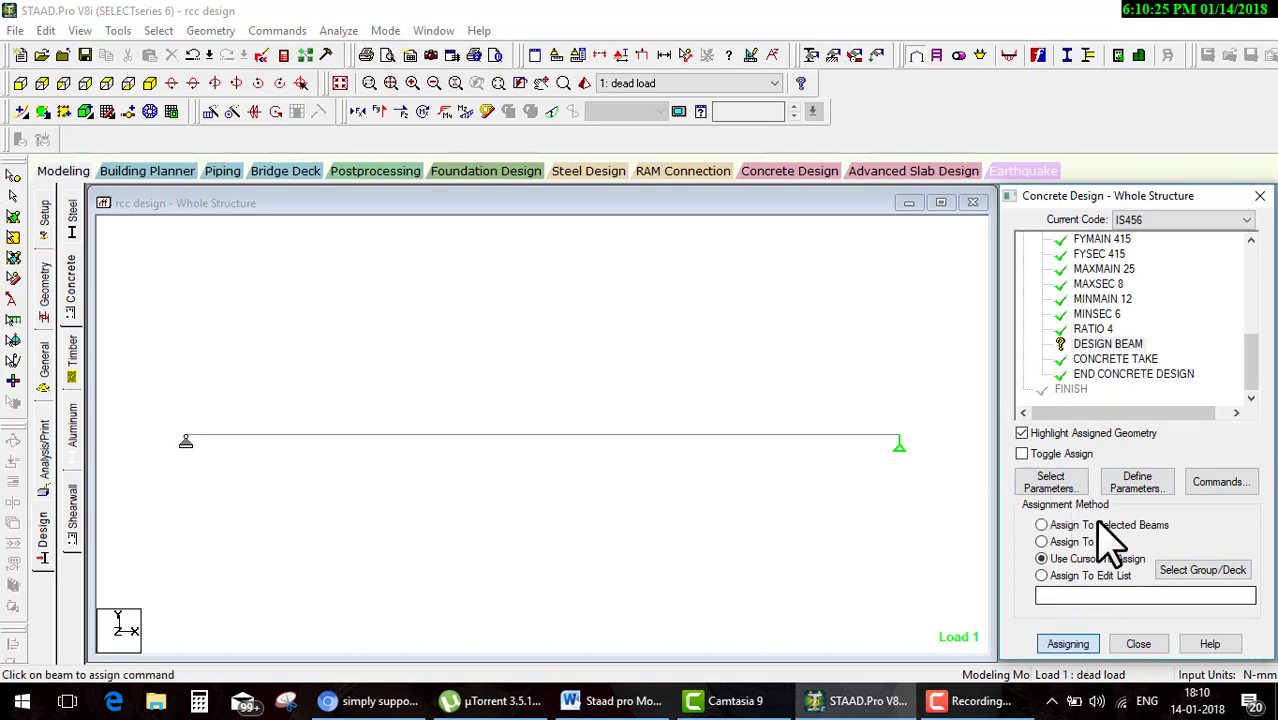
{"action": "left_click", "coordinate": [868, 438]}
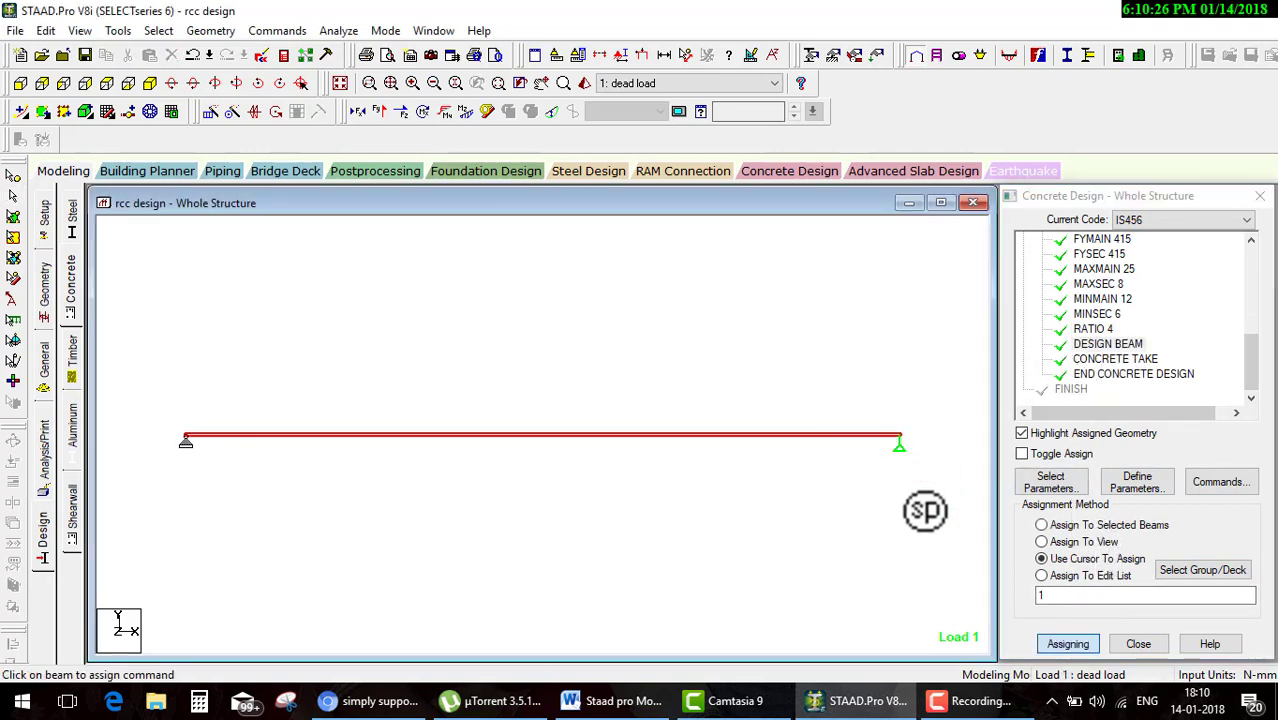
{"action": "left_click", "coordinate": [1112, 359]}
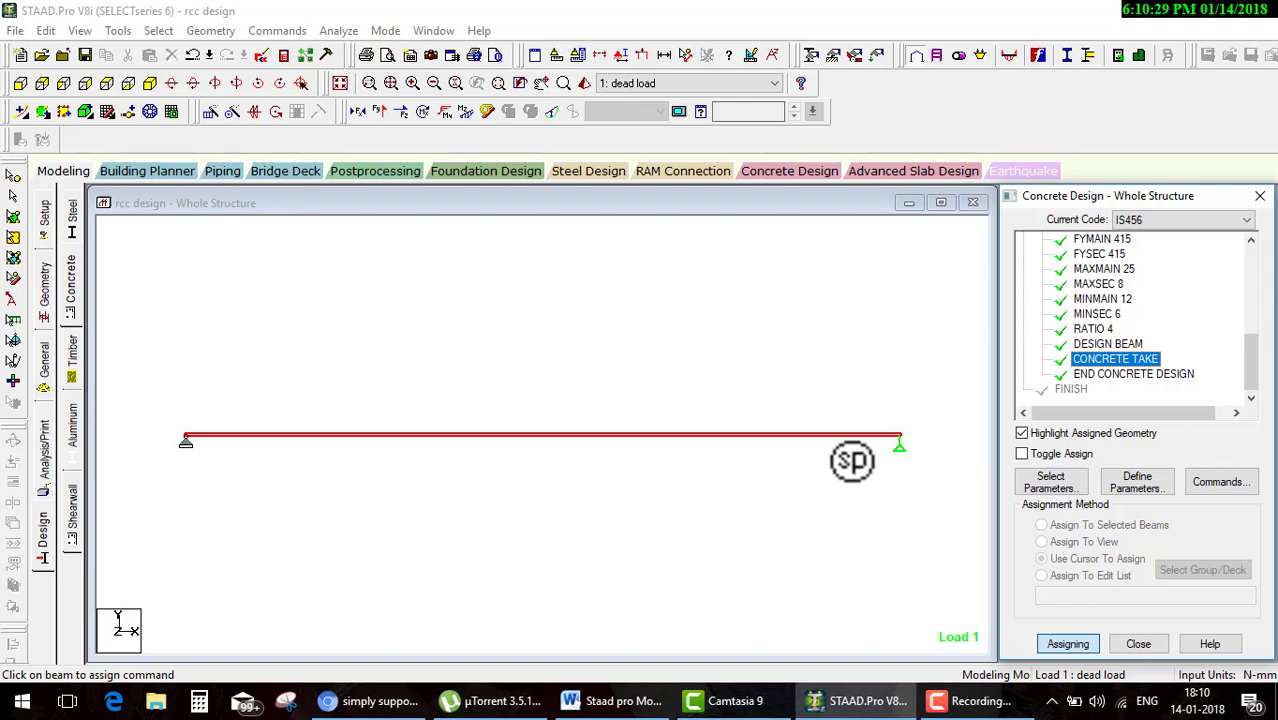
{"action": "left_click", "coordinate": [345, 30]}
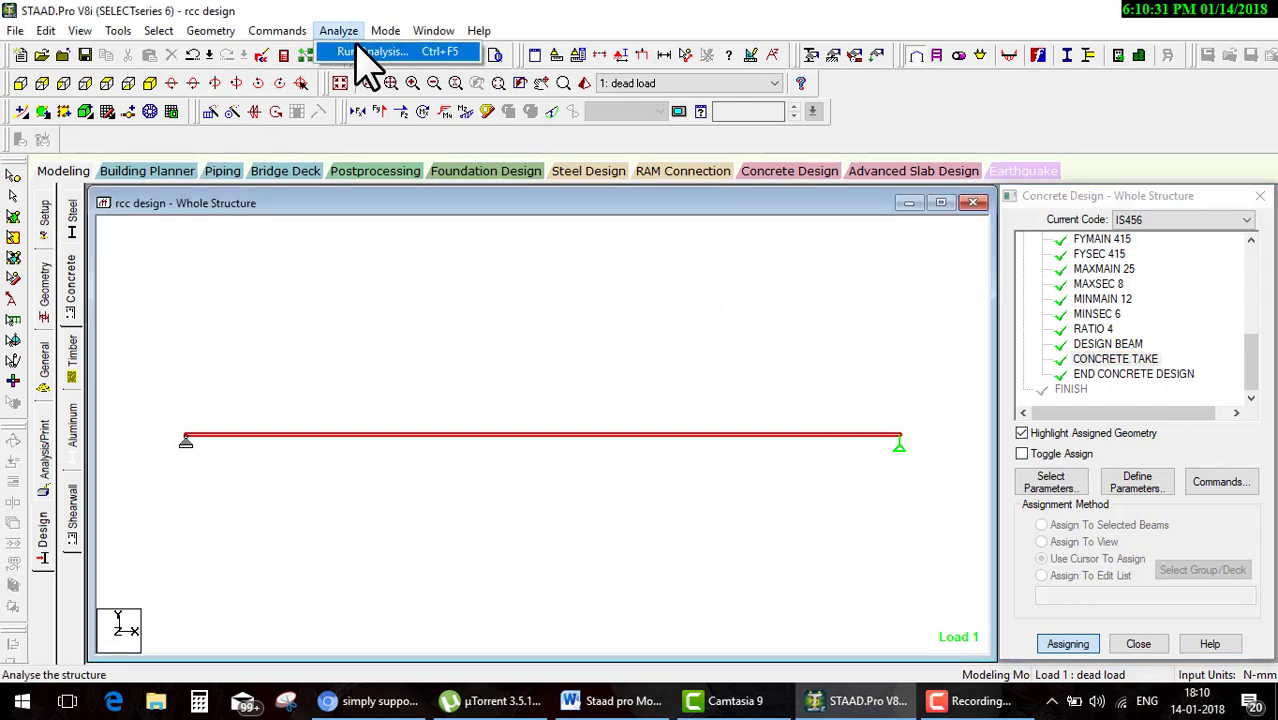
Save the model, run the IS456 analysis and design, and stay in Modeling mode
{"action": "left_click", "coordinate": [358, 48]}
{"action": "left_click", "coordinate": [535, 398]}
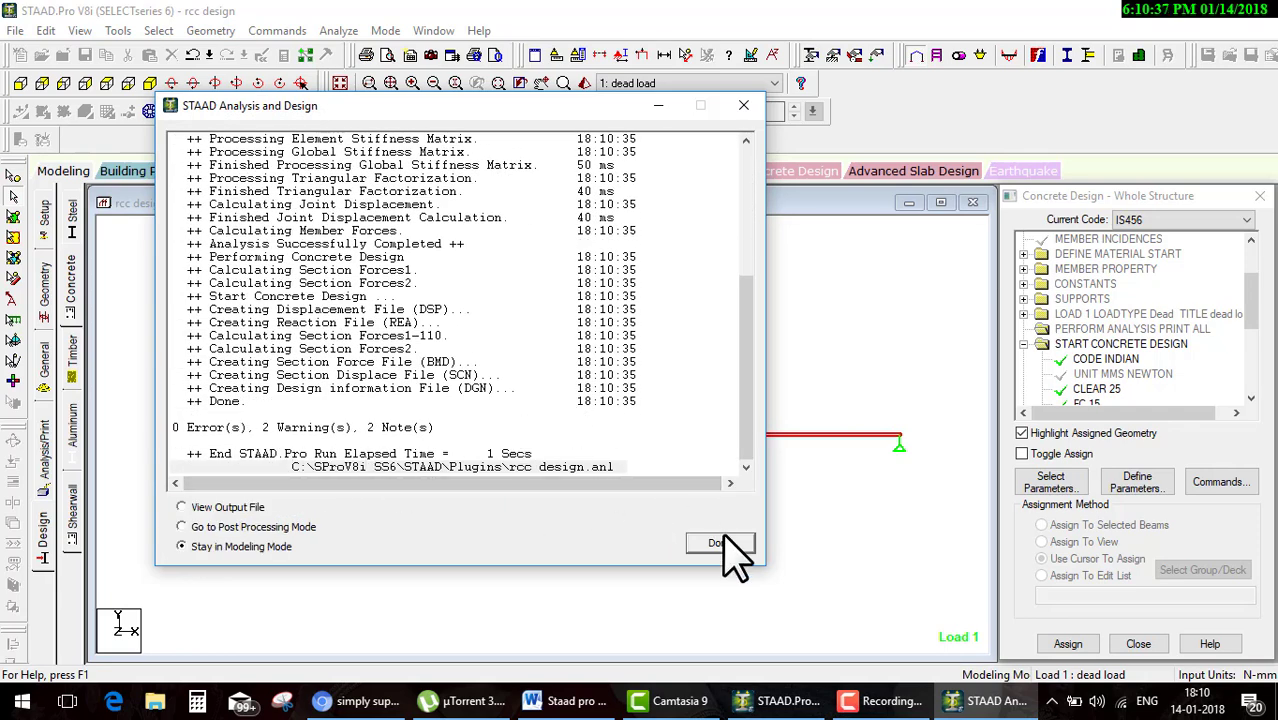
{"action": "left_click", "coordinate": [724, 547]}
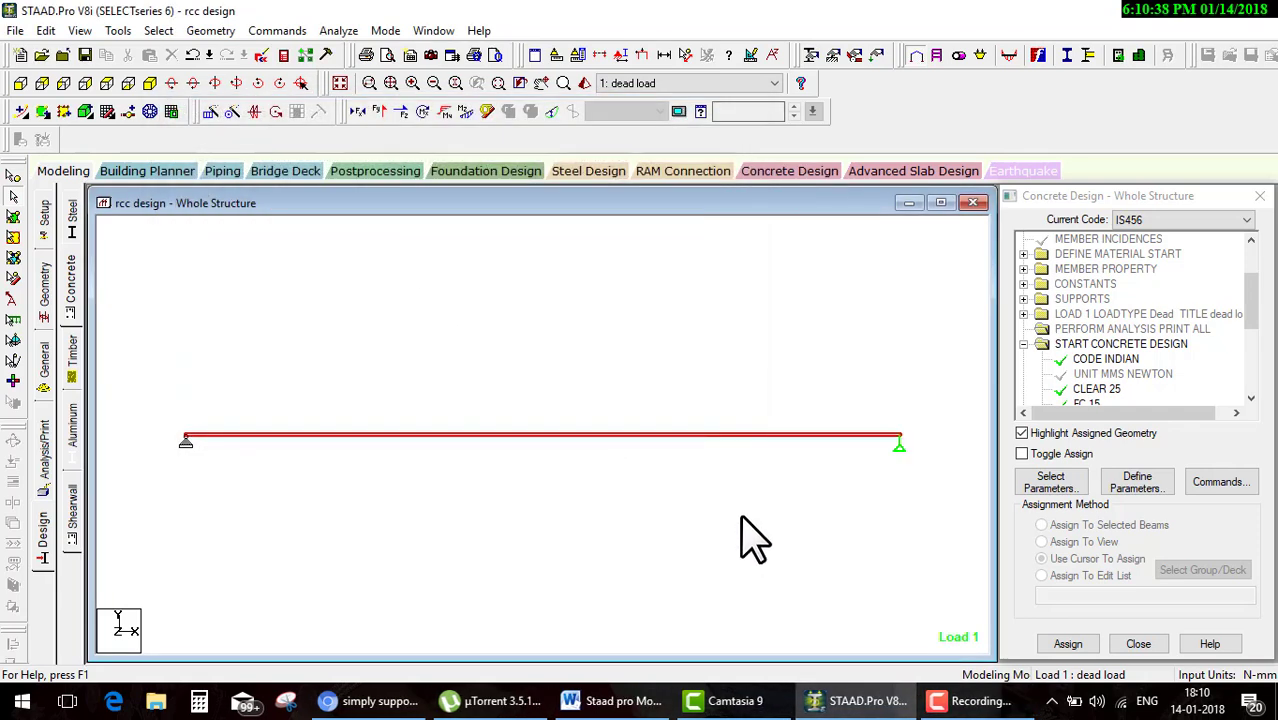
{"action": "double_click", "coordinate": [707, 437]}
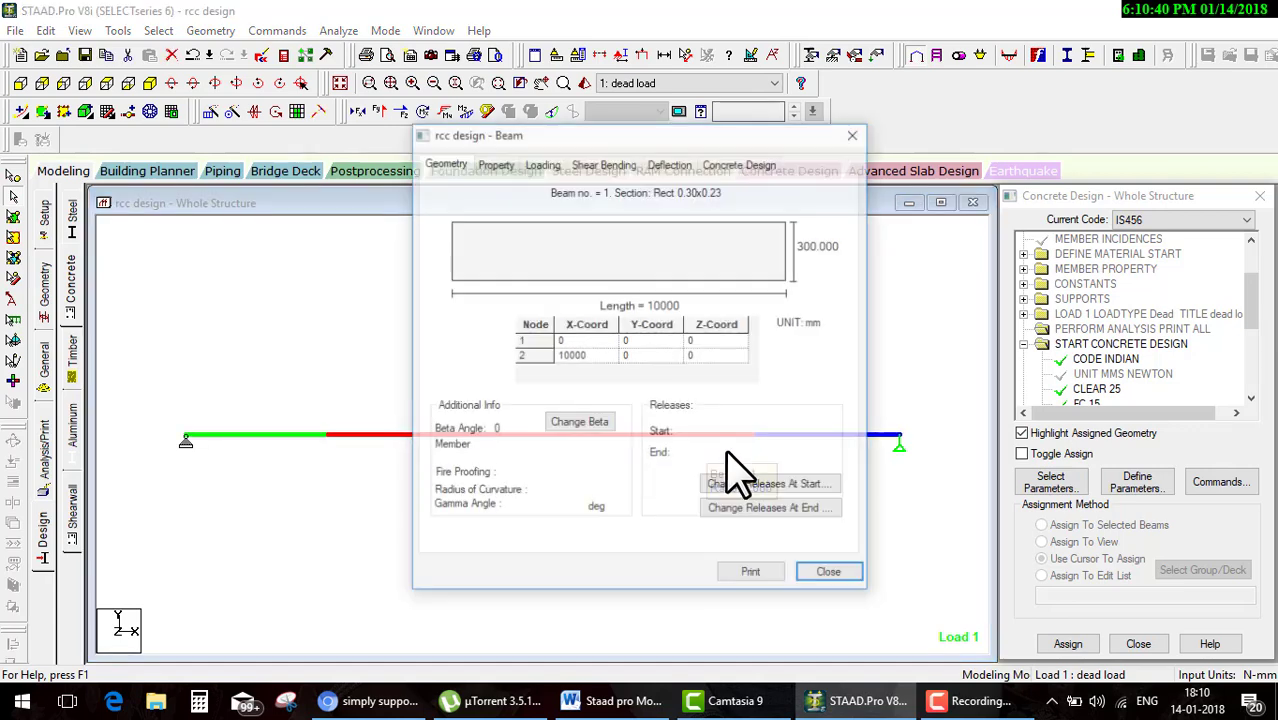
{"action": "left_click", "coordinate": [745, 164]}
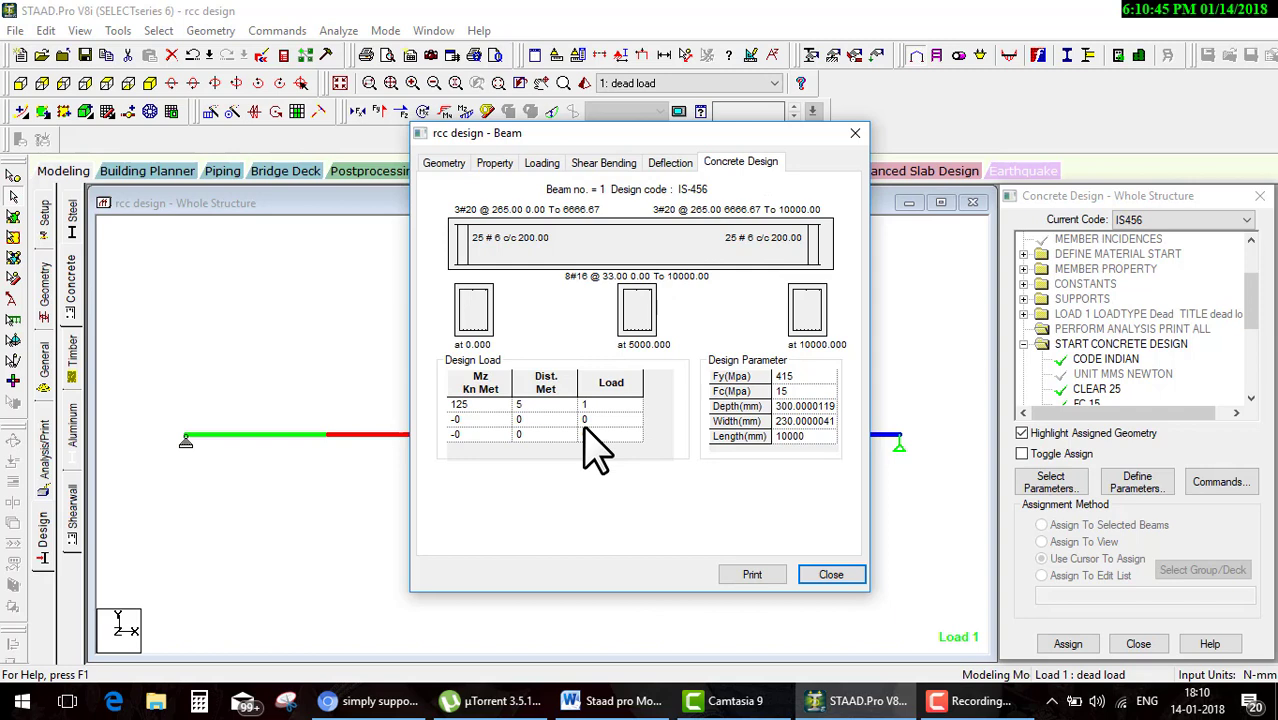
{"action": "left_click_drag", "start_coordinate": [420, 288], "coordinate": [460, 280]}
{"action": "left_click_drag", "start_coordinate": [447, 220], "coordinate": [507, 226]}
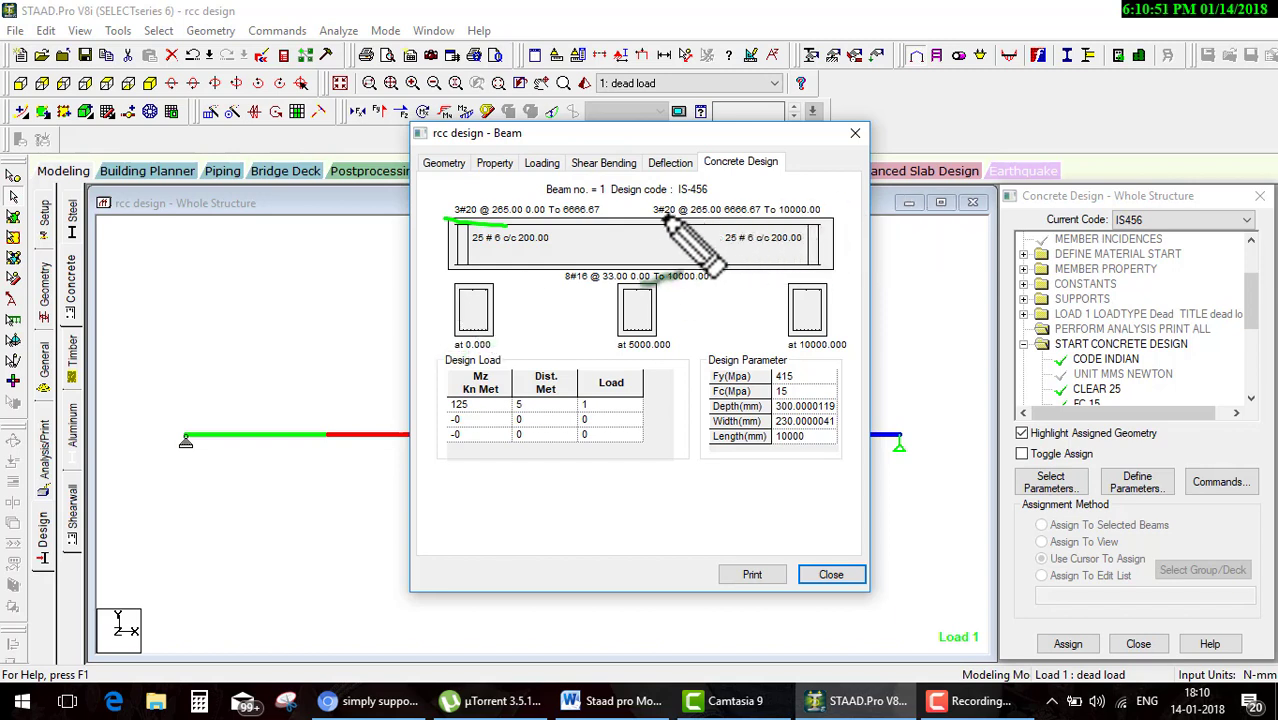
{"action": "left_click_drag", "start_coordinate": [655, 222], "coordinate": [725, 222]}
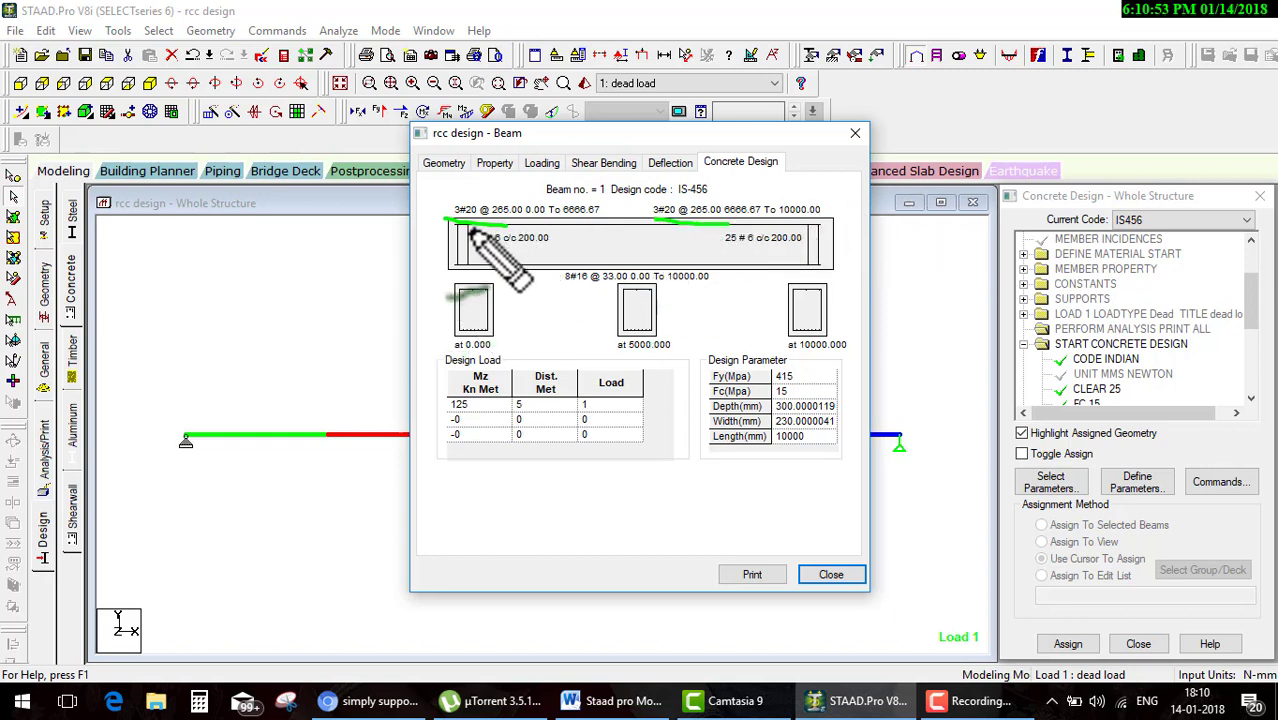
{"action": "left_click_drag", "start_coordinate": [456, 228], "coordinate": [815, 232]}
{"action": "left_click_drag", "start_coordinate": [490, 228], "coordinate": [940, 224]}
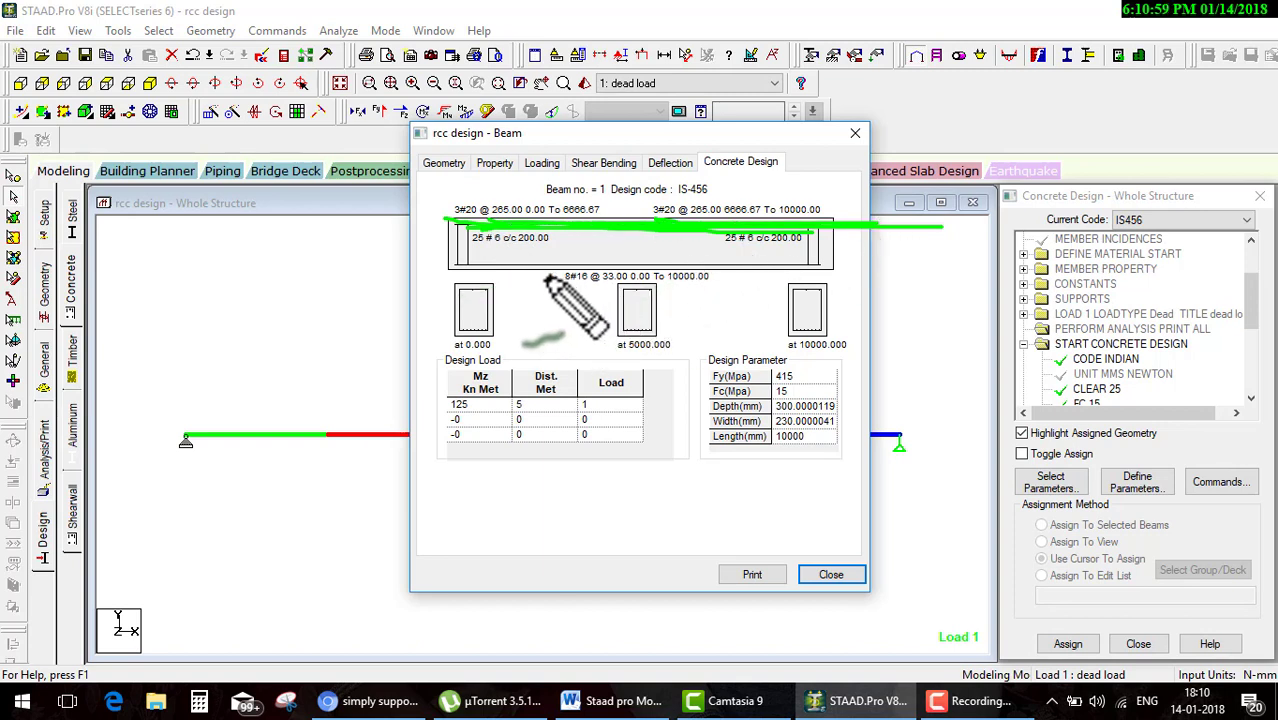
{"action": "left_click_drag", "start_coordinate": [540, 278], "coordinate": [762, 278]}
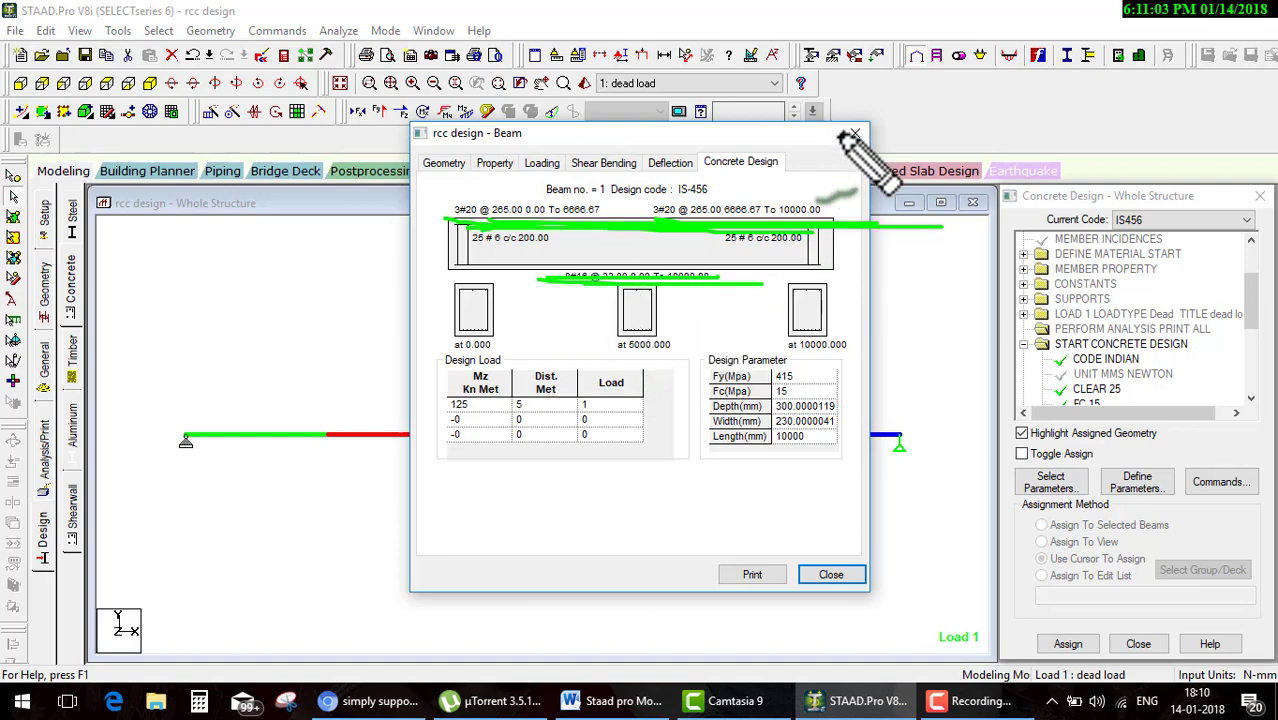
{"action": "key", "text": "Escape"}
{"action": "left_click", "coordinate": [831, 574]}
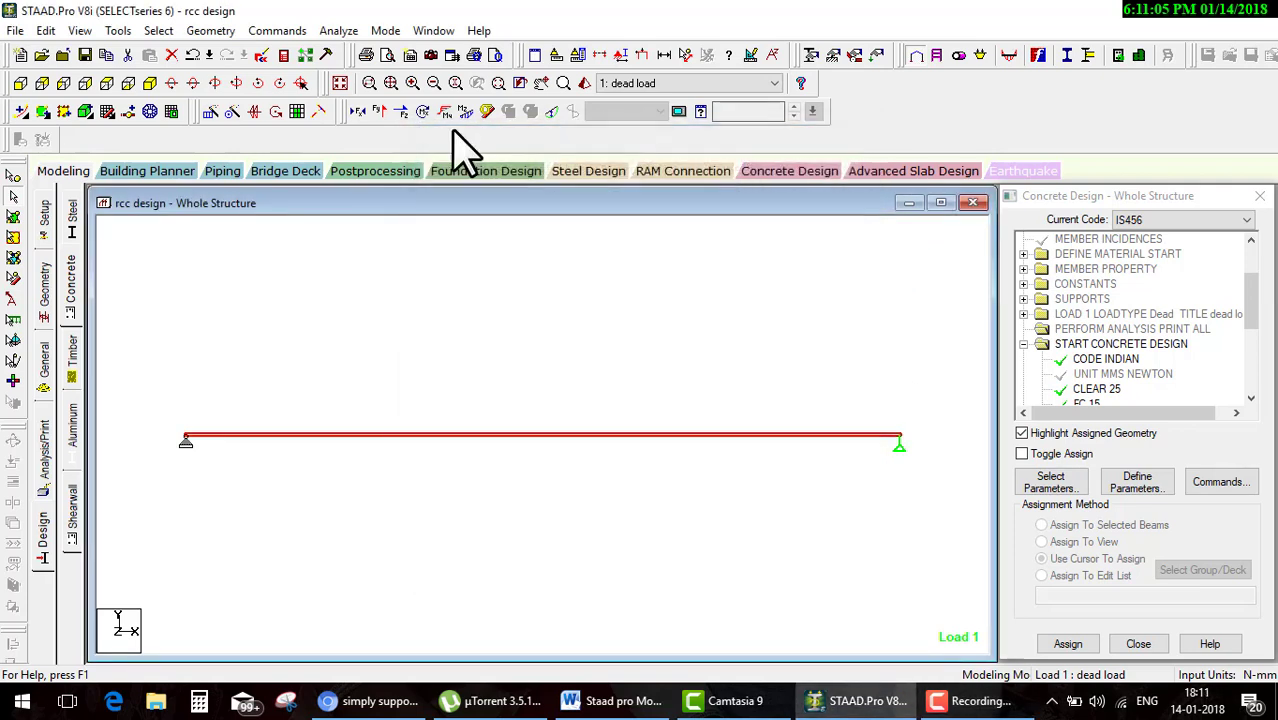
Open the output report and check the take-off: 0.7 cu.m concrete, 1238 bar weight
{"action": "left_click", "coordinate": [289, 75]}
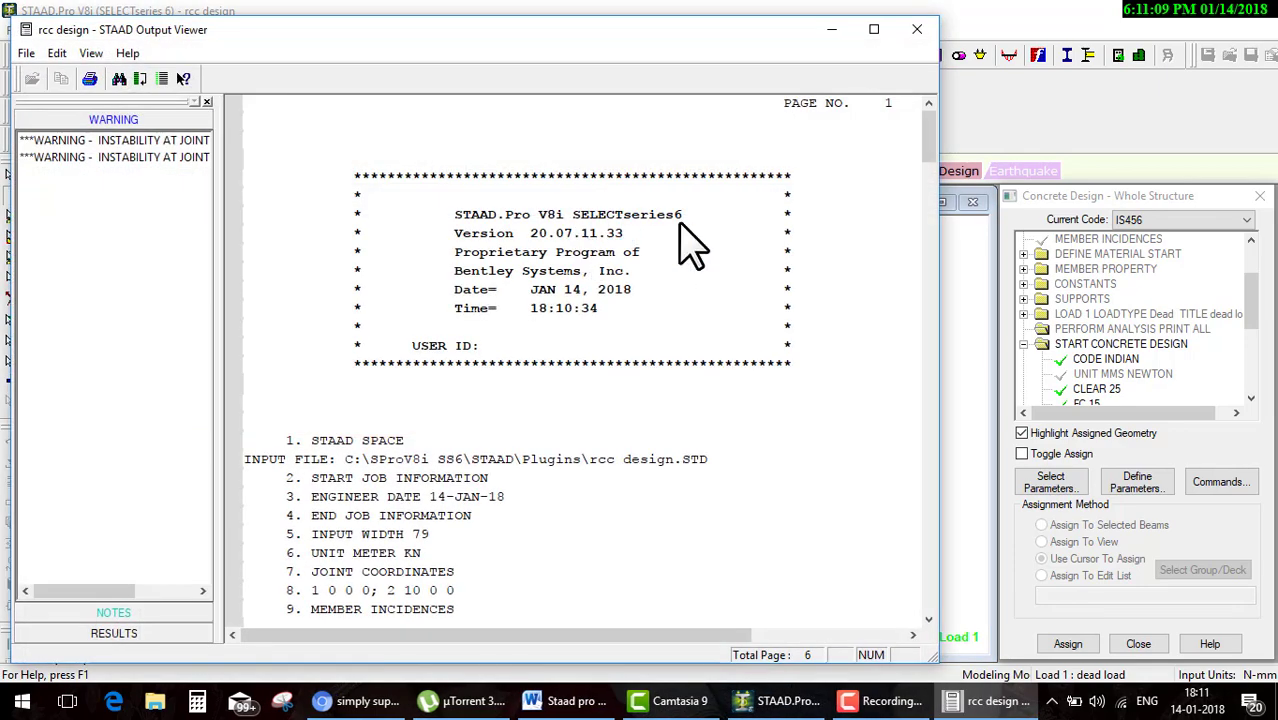
{"action": "mouse_move", "coordinate": [930, 130]}
{"action": "left_mouse_down"}
{"action": "mouse_move", "coordinate": [940, 251]}
{"action": "mouse_move", "coordinate": [927, 594]}
{"action": "left_mouse_up"}
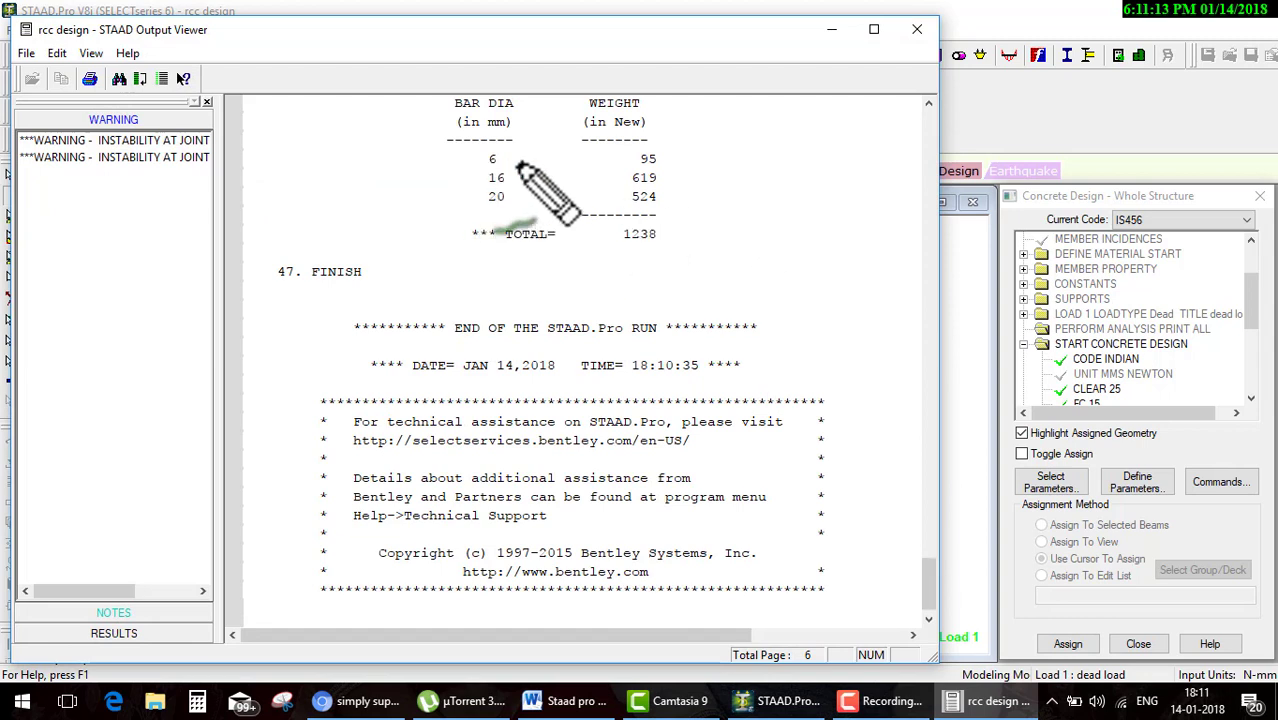
{"action": "left_click_drag", "start_coordinate": [475, 225], "coordinate": [518, 212]}
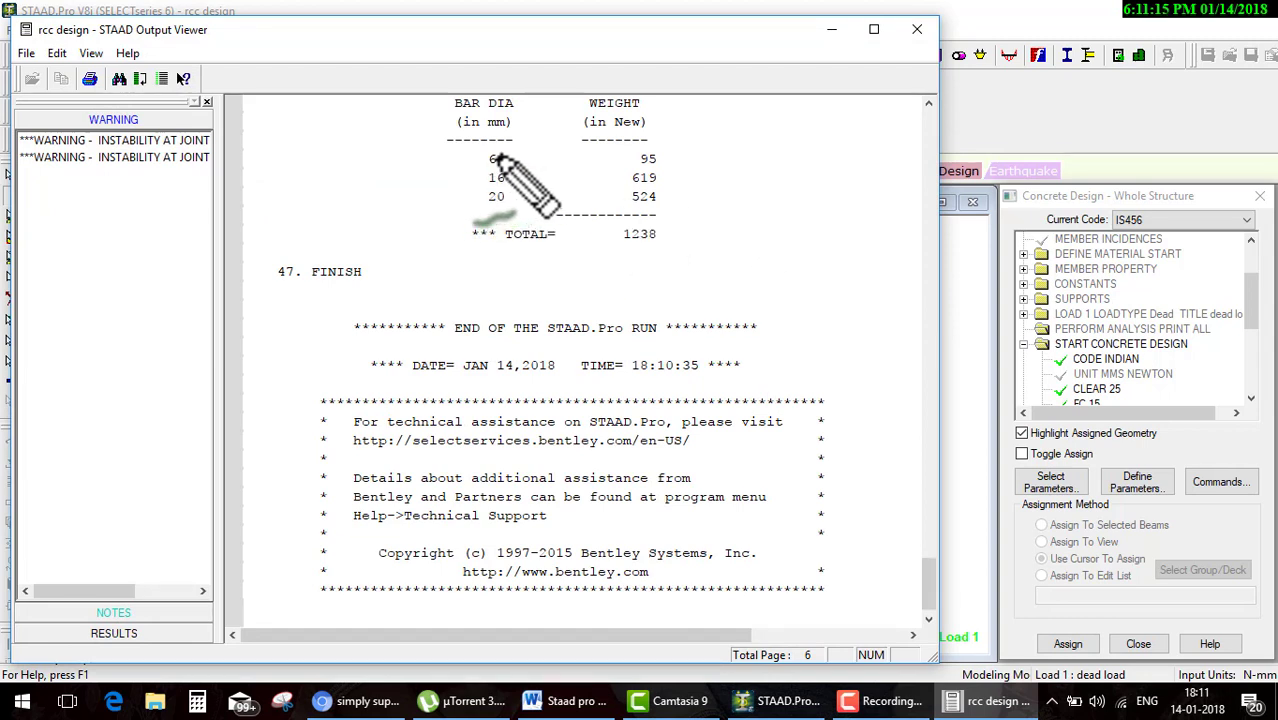
{"action": "left_click_drag", "start_coordinate": [503, 157], "coordinate": [522, 150]}
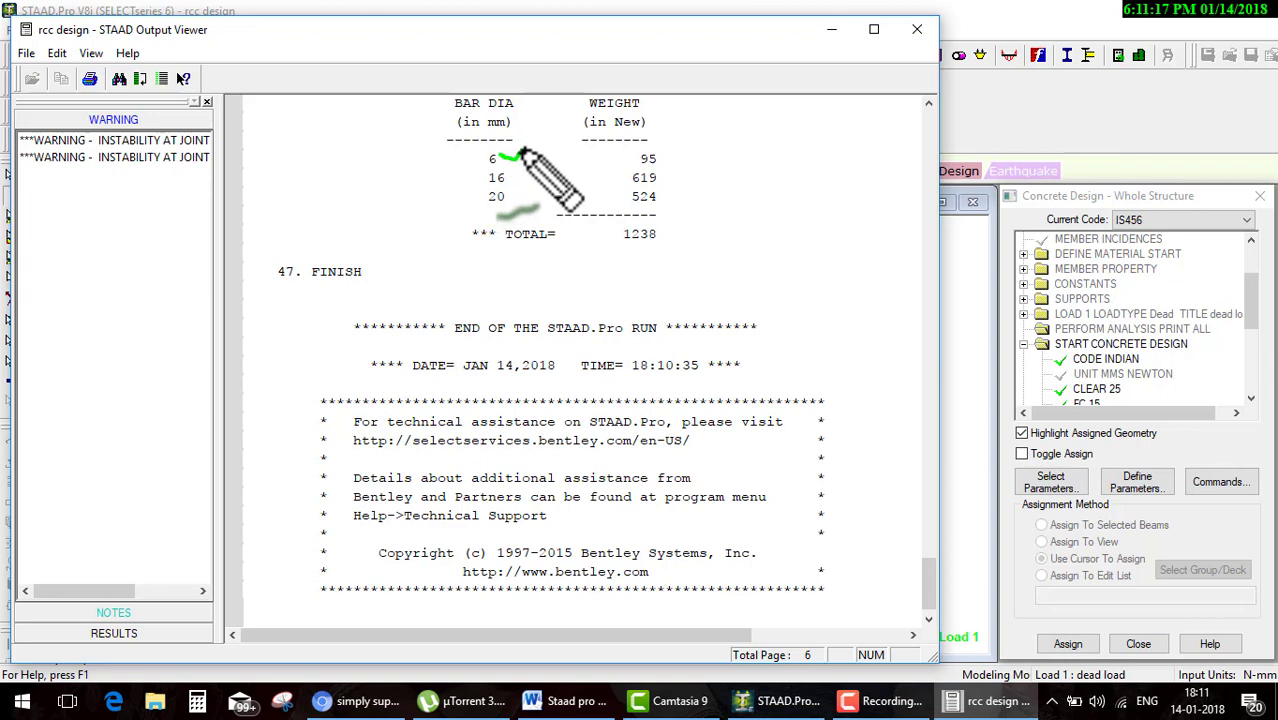
{"action": "left_click_drag", "start_coordinate": [655, 160], "coordinate": [743, 128]}
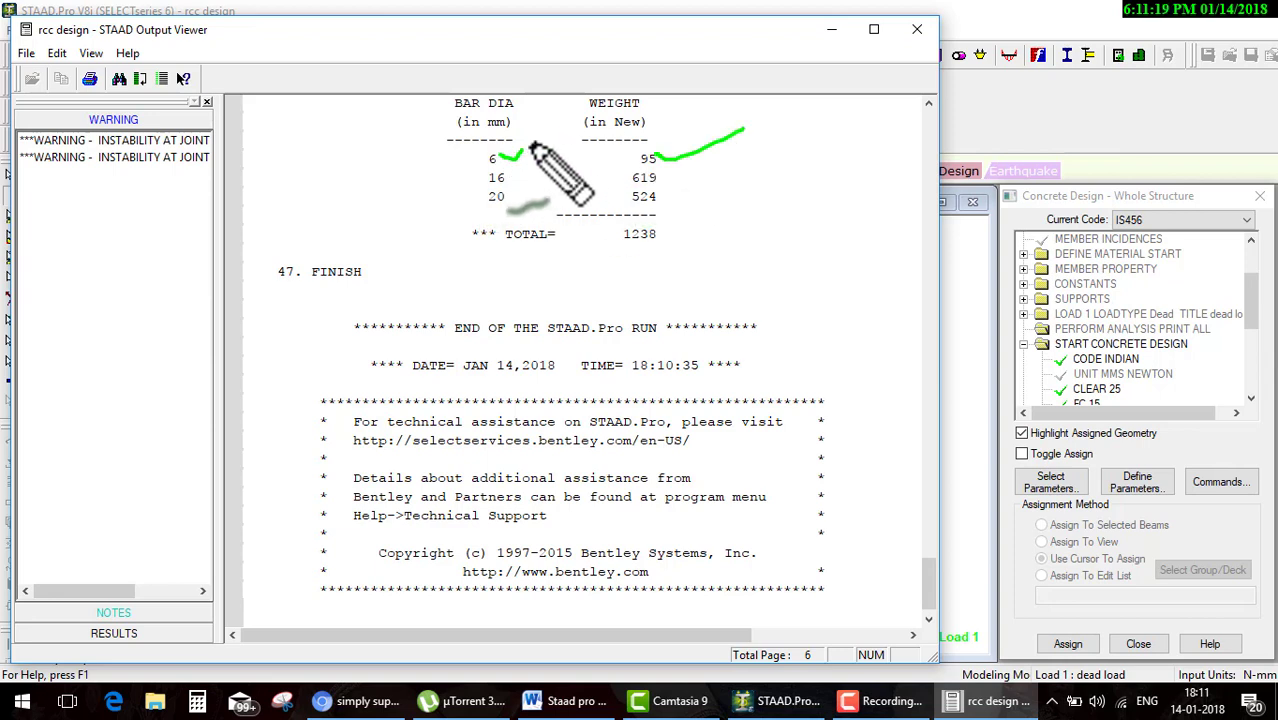
{"action": "left_click_drag", "start_coordinate": [506, 176], "coordinate": [519, 177]}
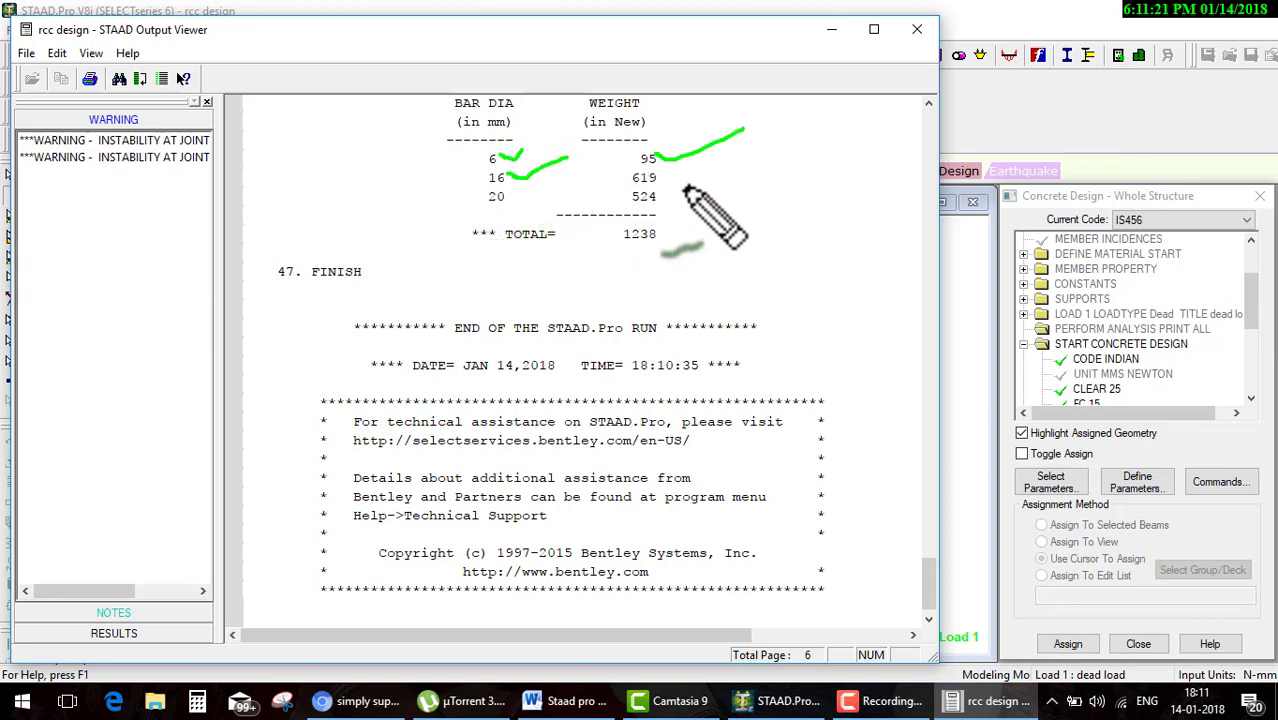
{"action": "left_click_drag", "start_coordinate": [657, 180], "coordinate": [755, 148]}
{"action": "left_click_drag", "start_coordinate": [512, 196], "coordinate": [562, 181]}
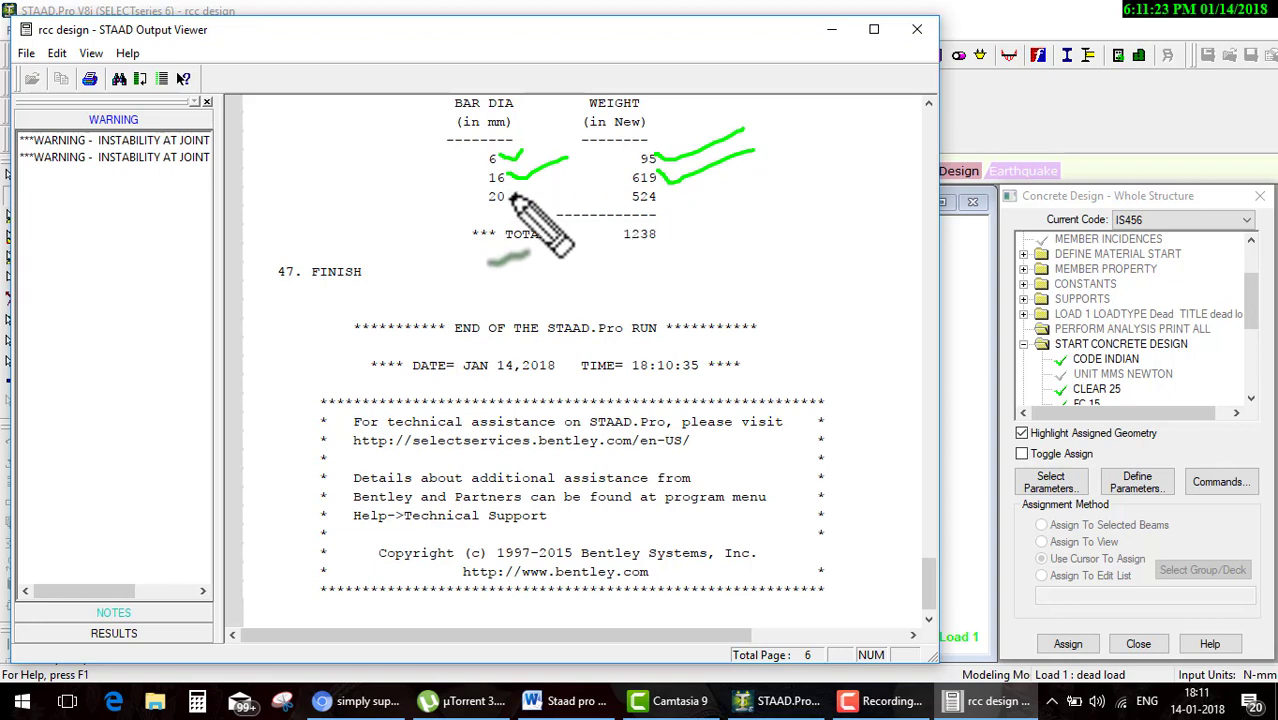
{"action": "left_click_drag", "start_coordinate": [660, 200], "coordinate": [728, 190]}
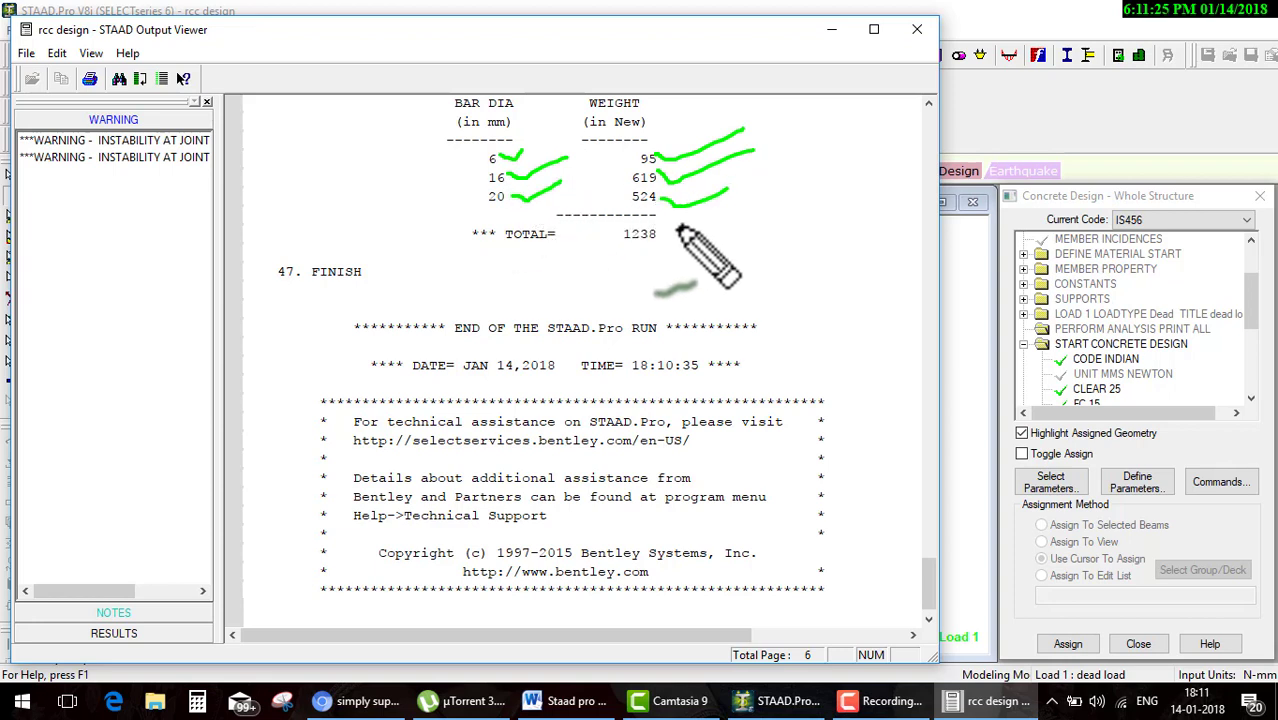
{"action": "mouse_move", "coordinate": [660, 222]}
{"action": "left_mouse_down"}
{"action": "mouse_move", "coordinate": [652, 252]}
{"action": "mouse_move", "coordinate": [664, 226]}
{"action": "left_mouse_up"}
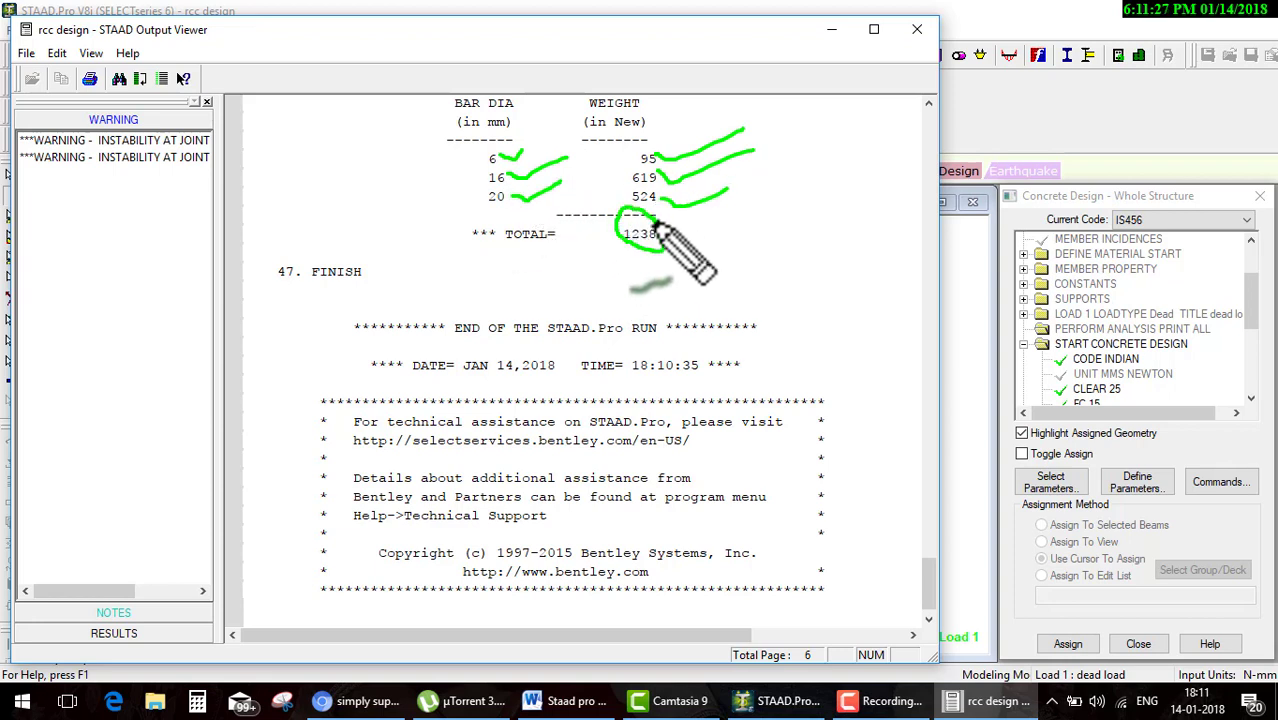
{"action": "key", "text": "Escape"}
Scroll up to beam 1's required steel: 1242.18 top and 1608.26 sq.mm bottom
{"action": "scroll", "coordinate": [798, 365], "scroll_direction": "up", "scroll_amount": 1}
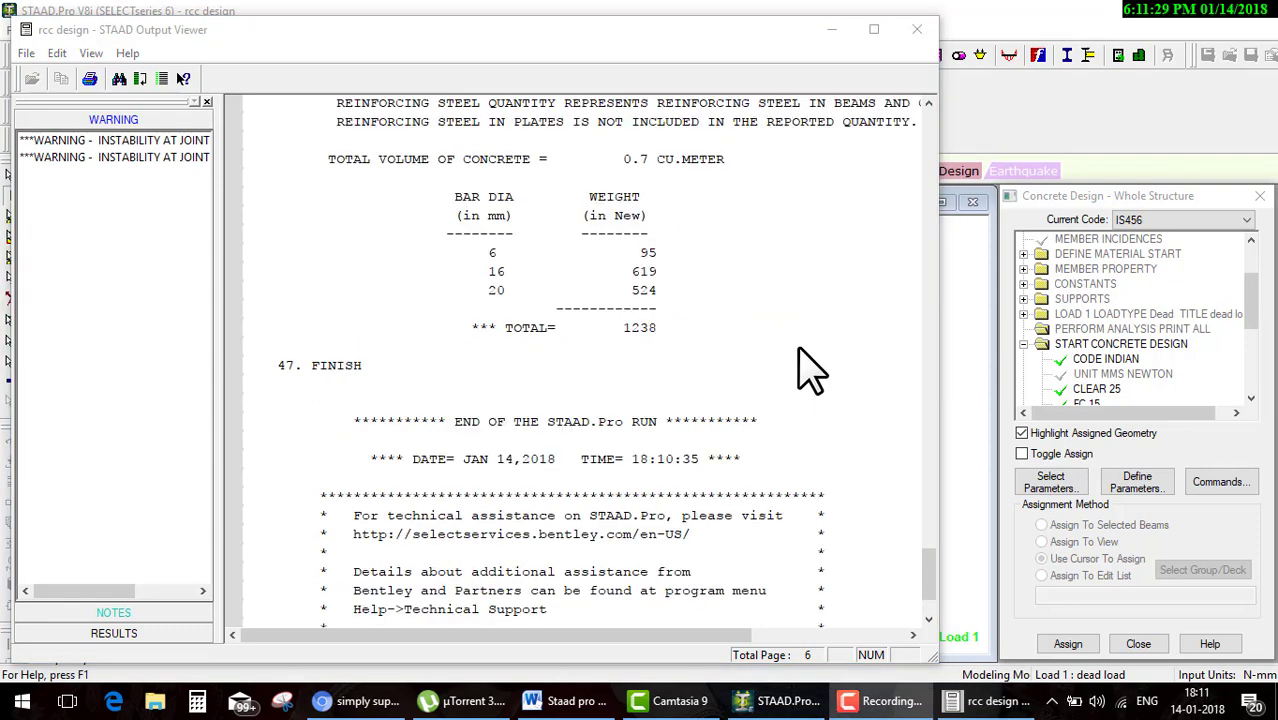
{"action": "scroll", "coordinate": [797, 345], "scroll_direction": "up", "scroll_amount": 2}
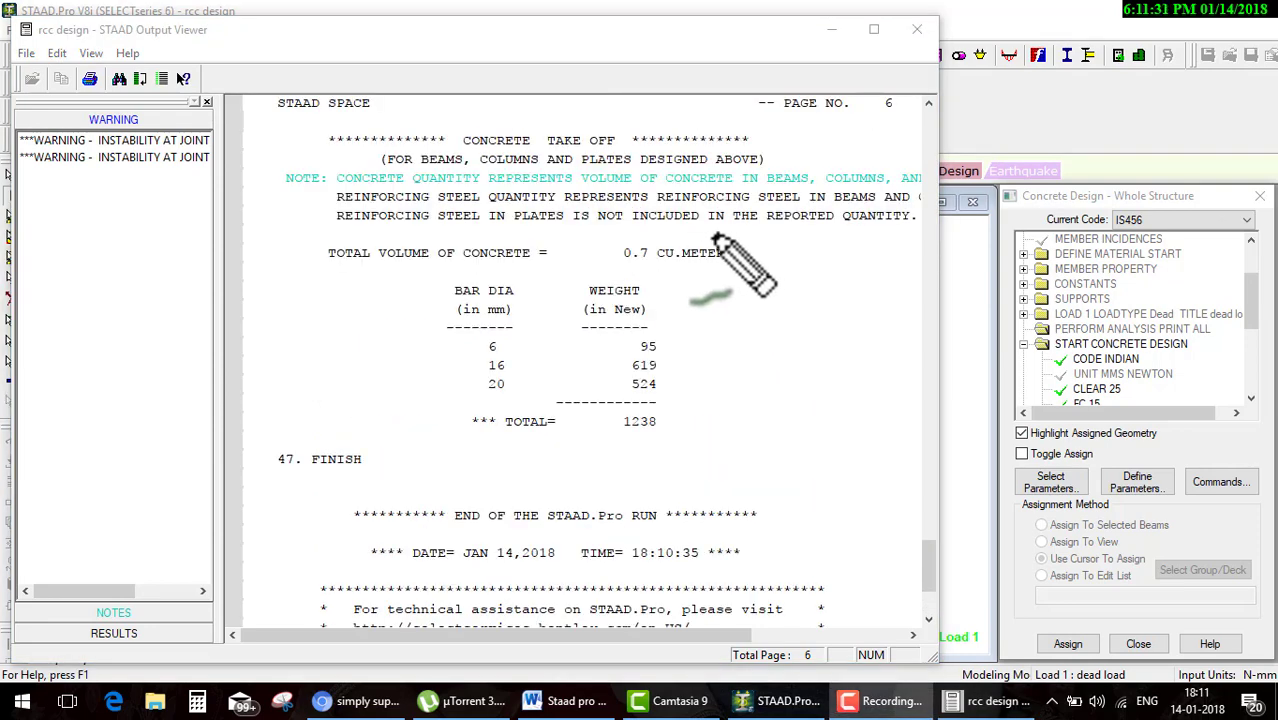
{"action": "left_click_drag", "start_coordinate": [722, 236], "coordinate": [698, 233]}
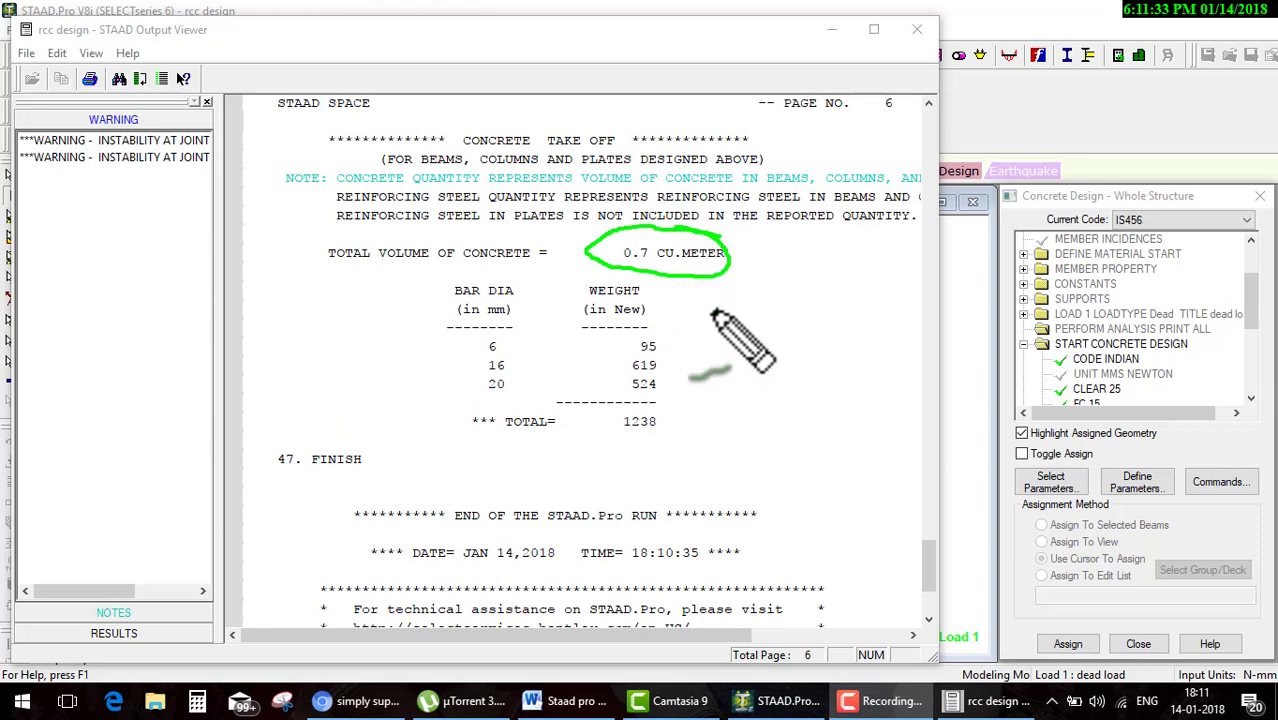
{"action": "key", "text": "Escape"}
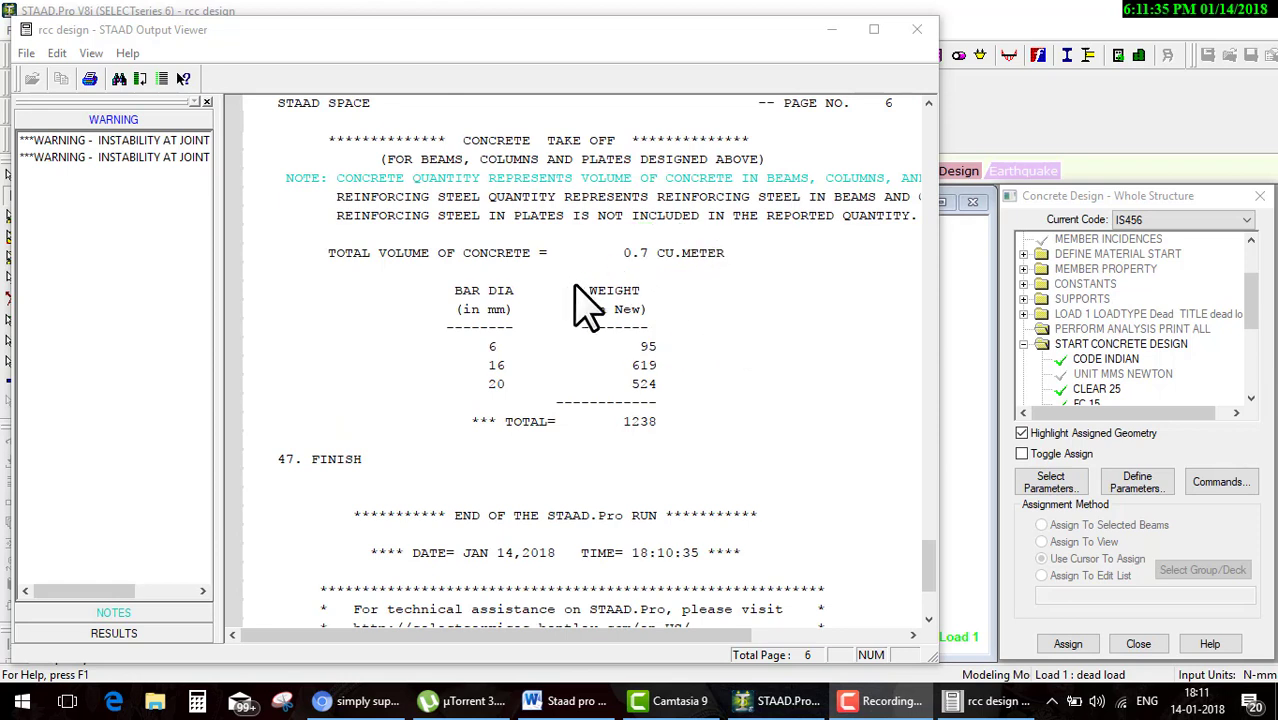
{"action": "key", "text": "ctrl+2"}
{"action": "mouse_move", "coordinate": [320, 233]}
{"action": "left_mouse_down"}
{"action": "mouse_move", "coordinate": [355, 383]}
{"action": "mouse_move", "coordinate": [513, 446]}
{"action": "mouse_move", "coordinate": [688, 285]}
{"action": "mouse_move", "coordinate": [650, 234]}
{"action": "mouse_move", "coordinate": [415, 236]}
{"action": "left_mouse_up"}
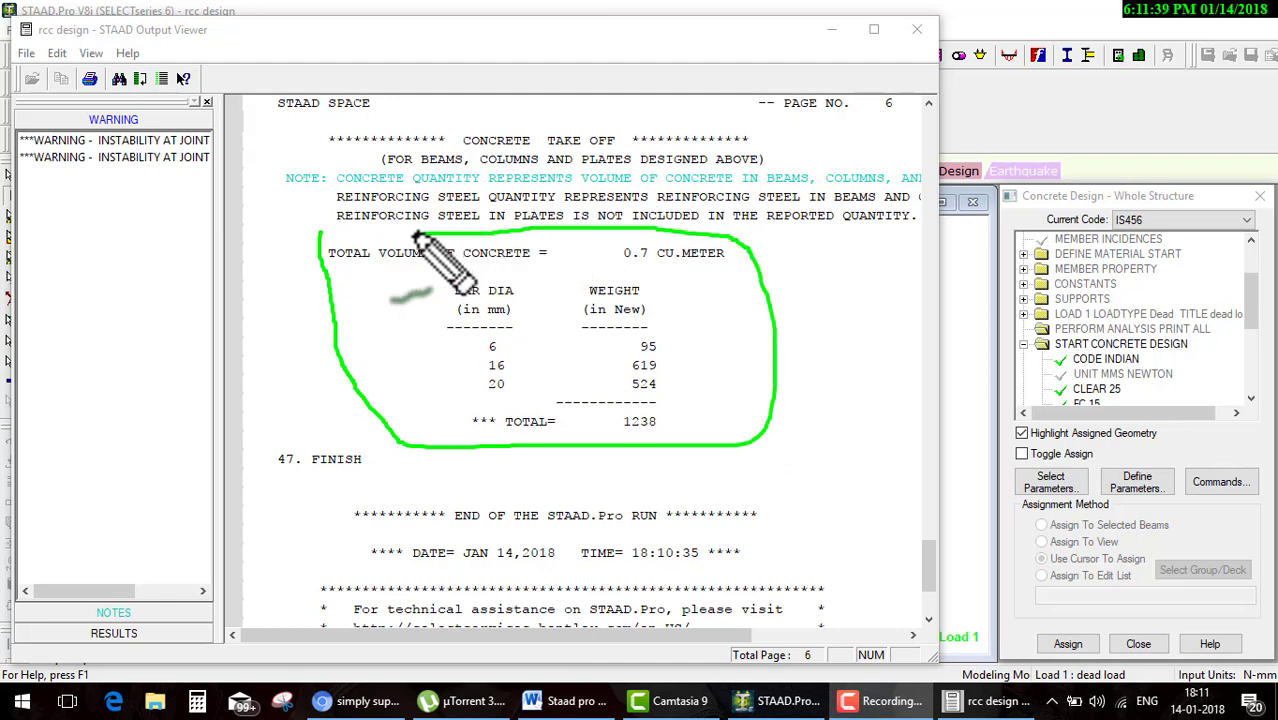
{"action": "key", "text": "Escape"}
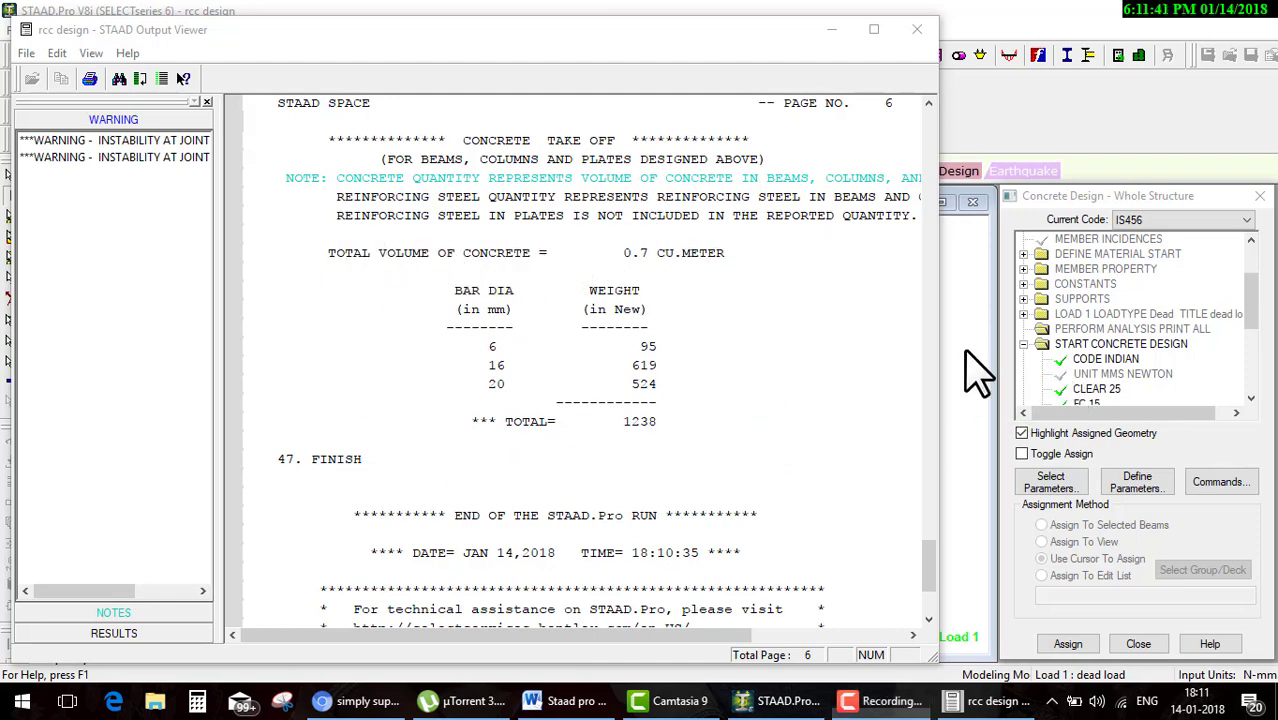
{"action": "scroll", "coordinate": [776, 400], "scroll_direction": "up", "scroll_amount": 3}
Review Beam No. 1 reinforcement areas along the span, then close the Output Viewer
{"action": "scroll", "coordinate": [776, 400], "scroll_direction": "up", "scroll_amount": 5}
{"action": "scroll", "coordinate": [776, 400], "scroll_direction": "up", "scroll_amount": 2}
{"action": "scroll", "coordinate": [778, 398], "scroll_direction": "up", "scroll_amount": 4}
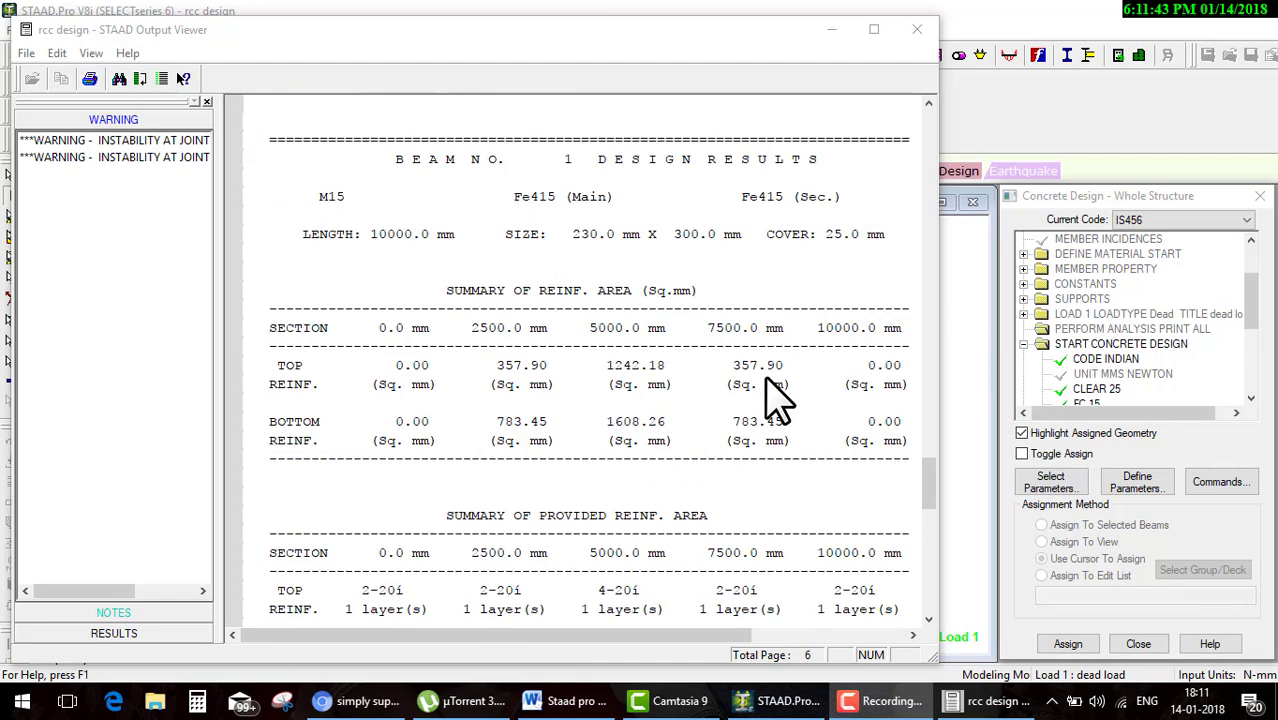
{"action": "scroll", "coordinate": [735, 308], "scroll_direction": "down", "scroll_amount": 2}
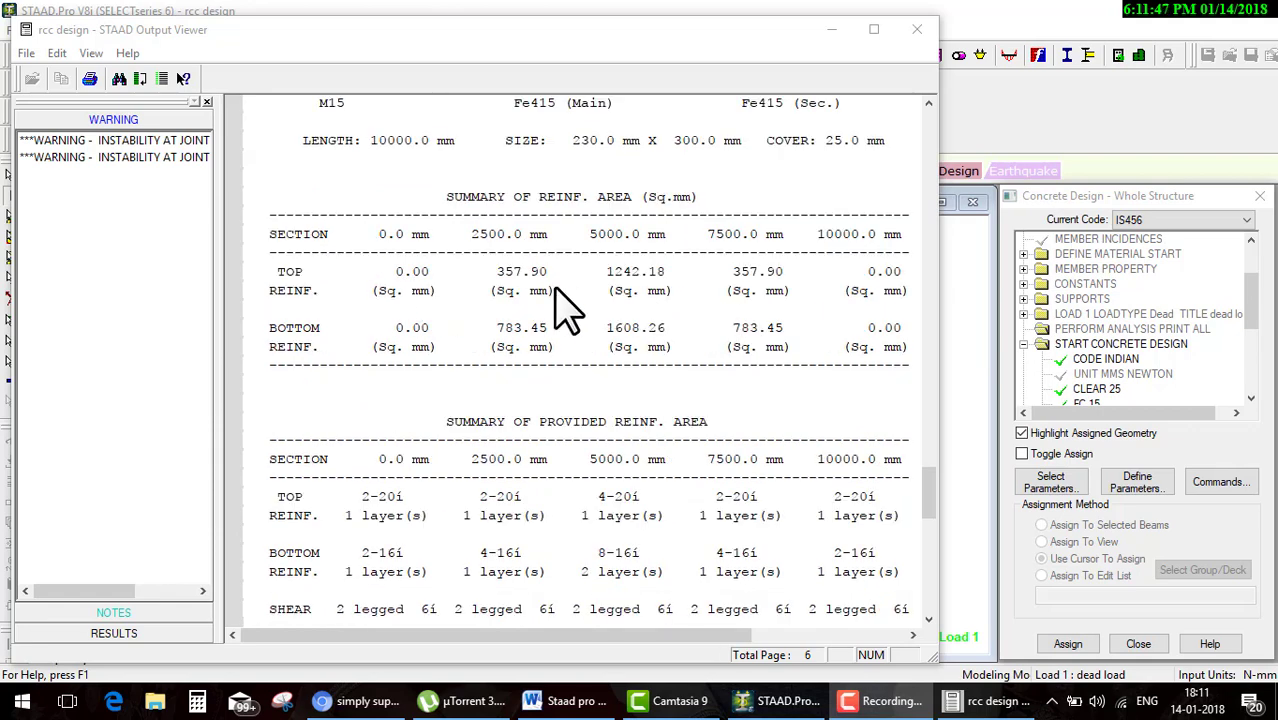
{"action": "mouse_move", "coordinate": [548, 273]}
{"action": "left_mouse_down"}
{"action": "mouse_move", "coordinate": [598, 258]}
{"action": "mouse_move", "coordinate": [790, 252]}
{"action": "left_mouse_up"}
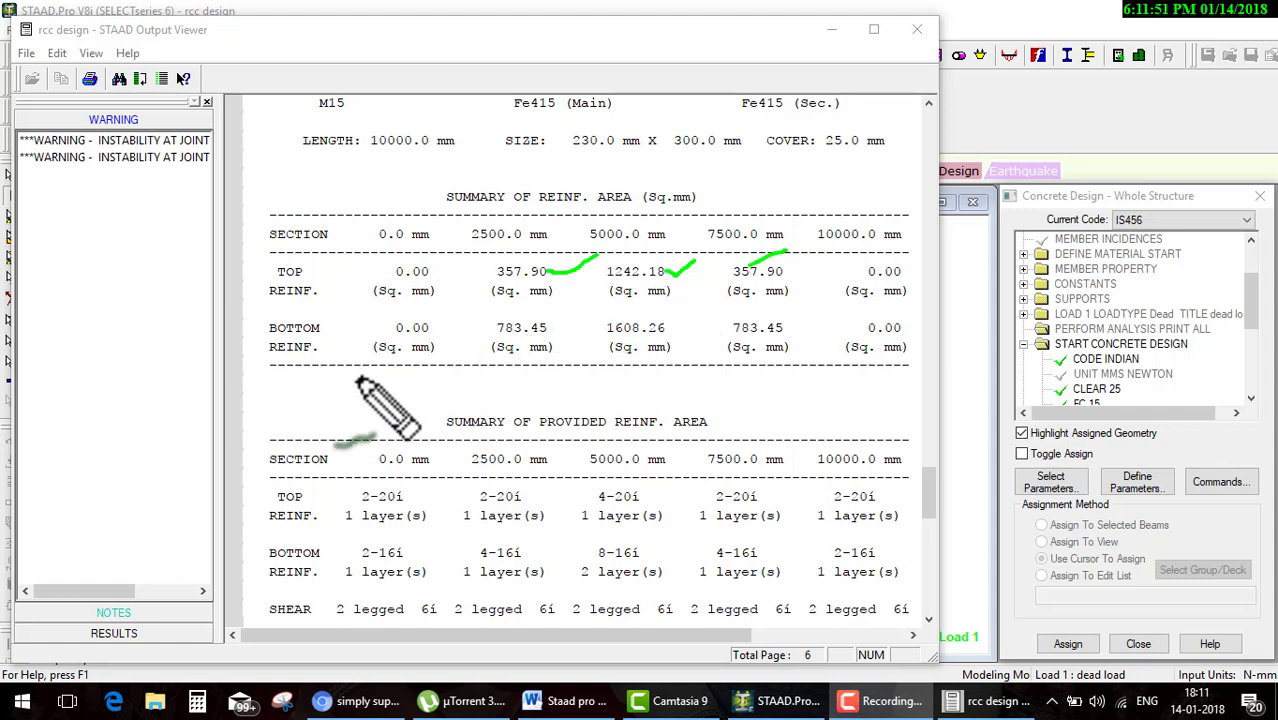
{"action": "mouse_move", "coordinate": [454, 333]}
{"action": "left_mouse_down"}
{"action": "mouse_move", "coordinate": [472, 342]}
{"action": "mouse_move", "coordinate": [563, 312]}
{"action": "mouse_move", "coordinate": [788, 312]}
{"action": "left_mouse_up"}
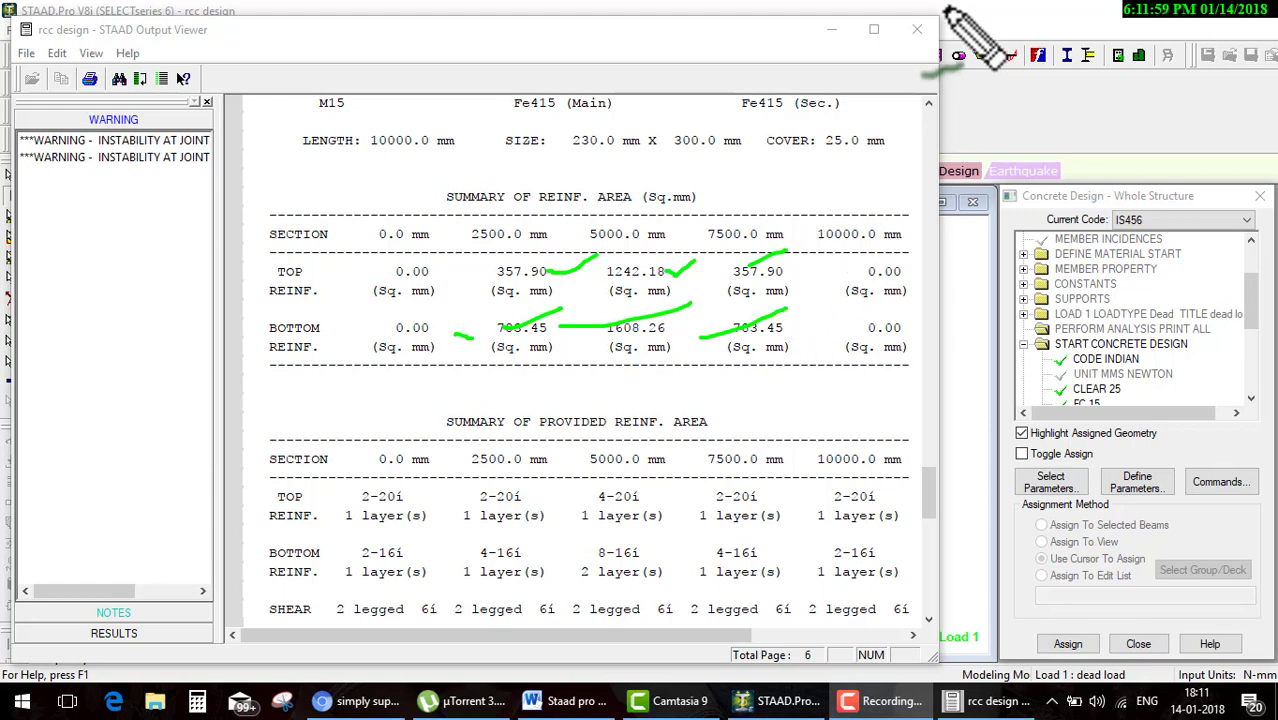
{"action": "key", "text": "Escape"}
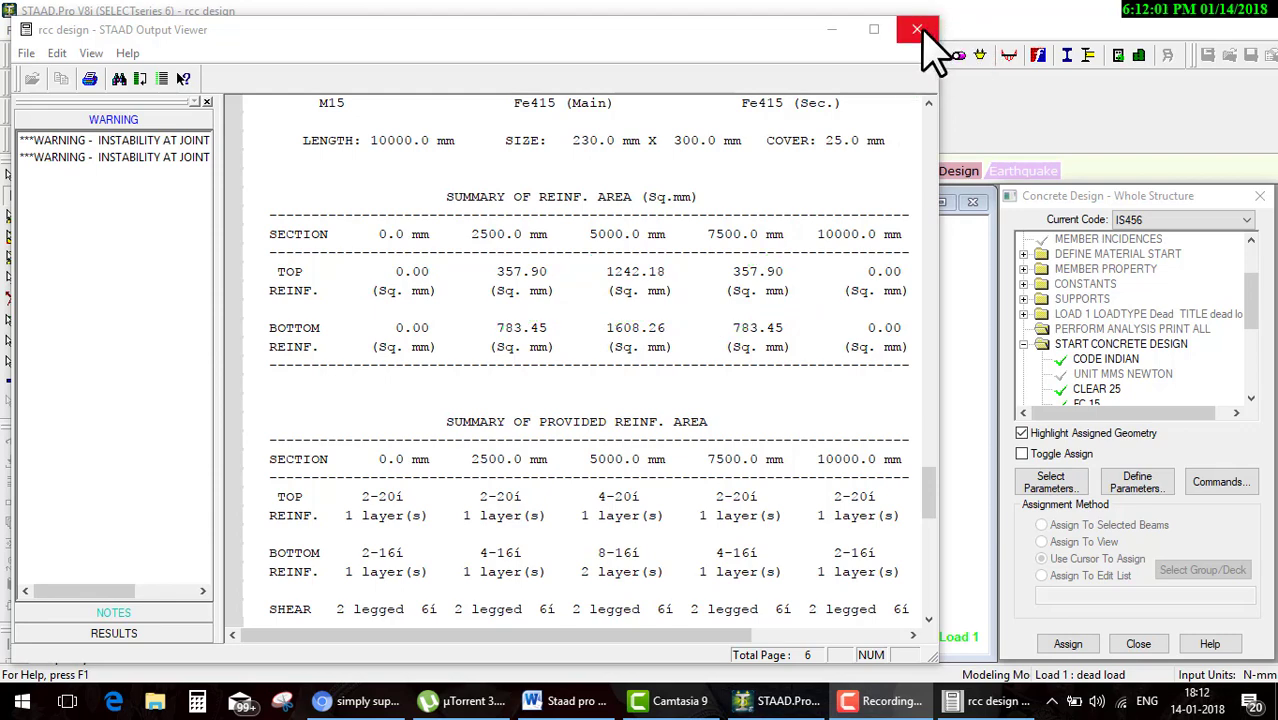
{"action": "left_click", "coordinate": [917, 29]}
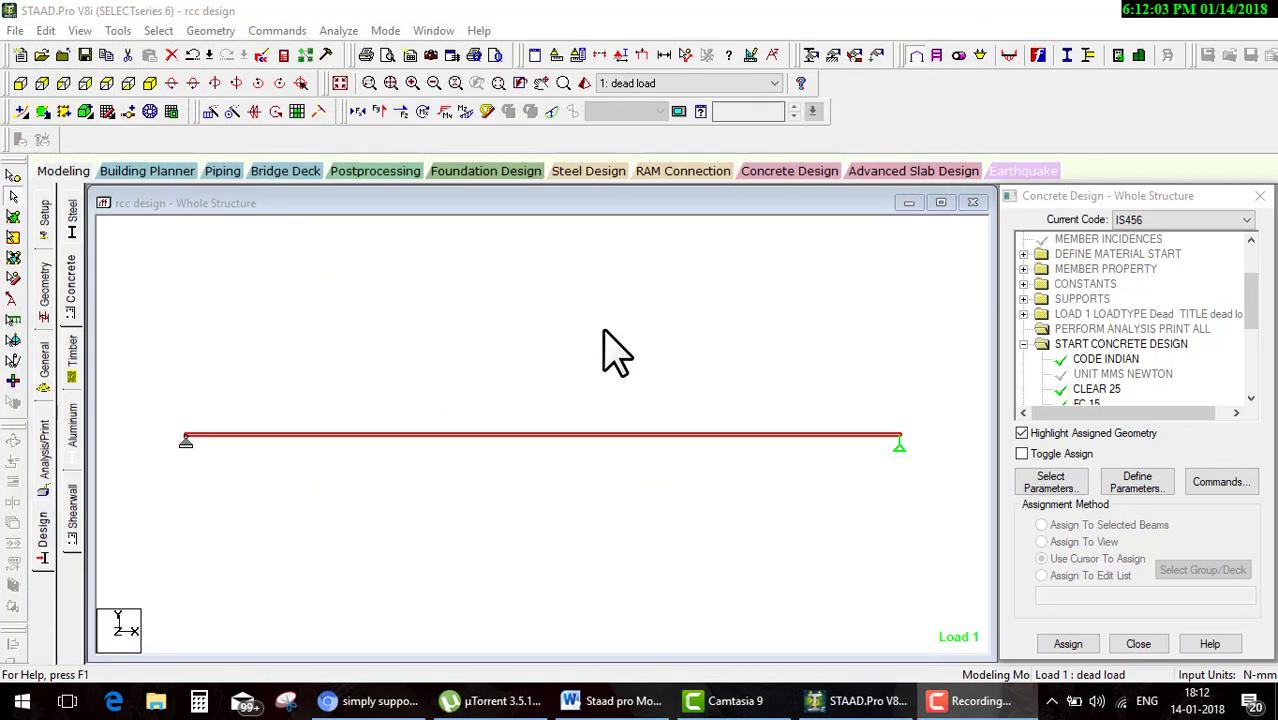